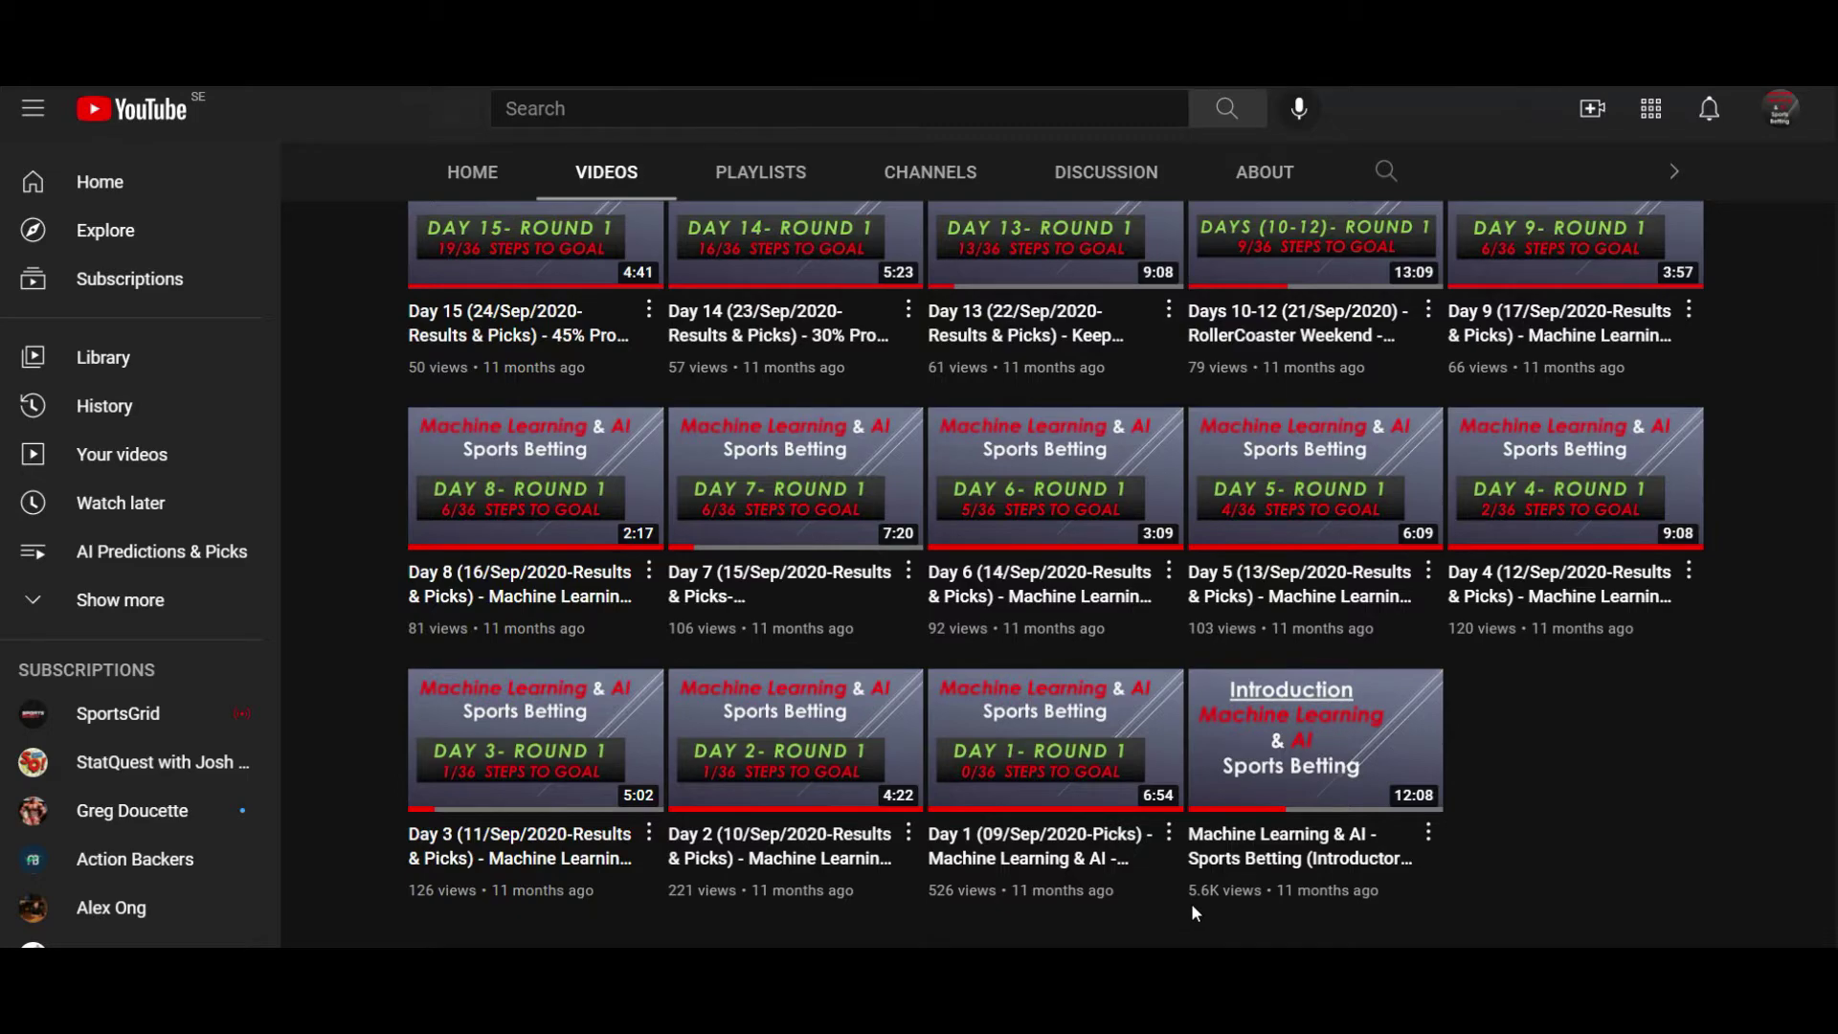
{"action": "scroll", "coordinate": [1220, 879], "scroll_direction": "up", "scroll_amount": 20}
{"action": "scroll", "coordinate": [1229, 656], "scroll_direction": "up", "scroll_amount": 2}
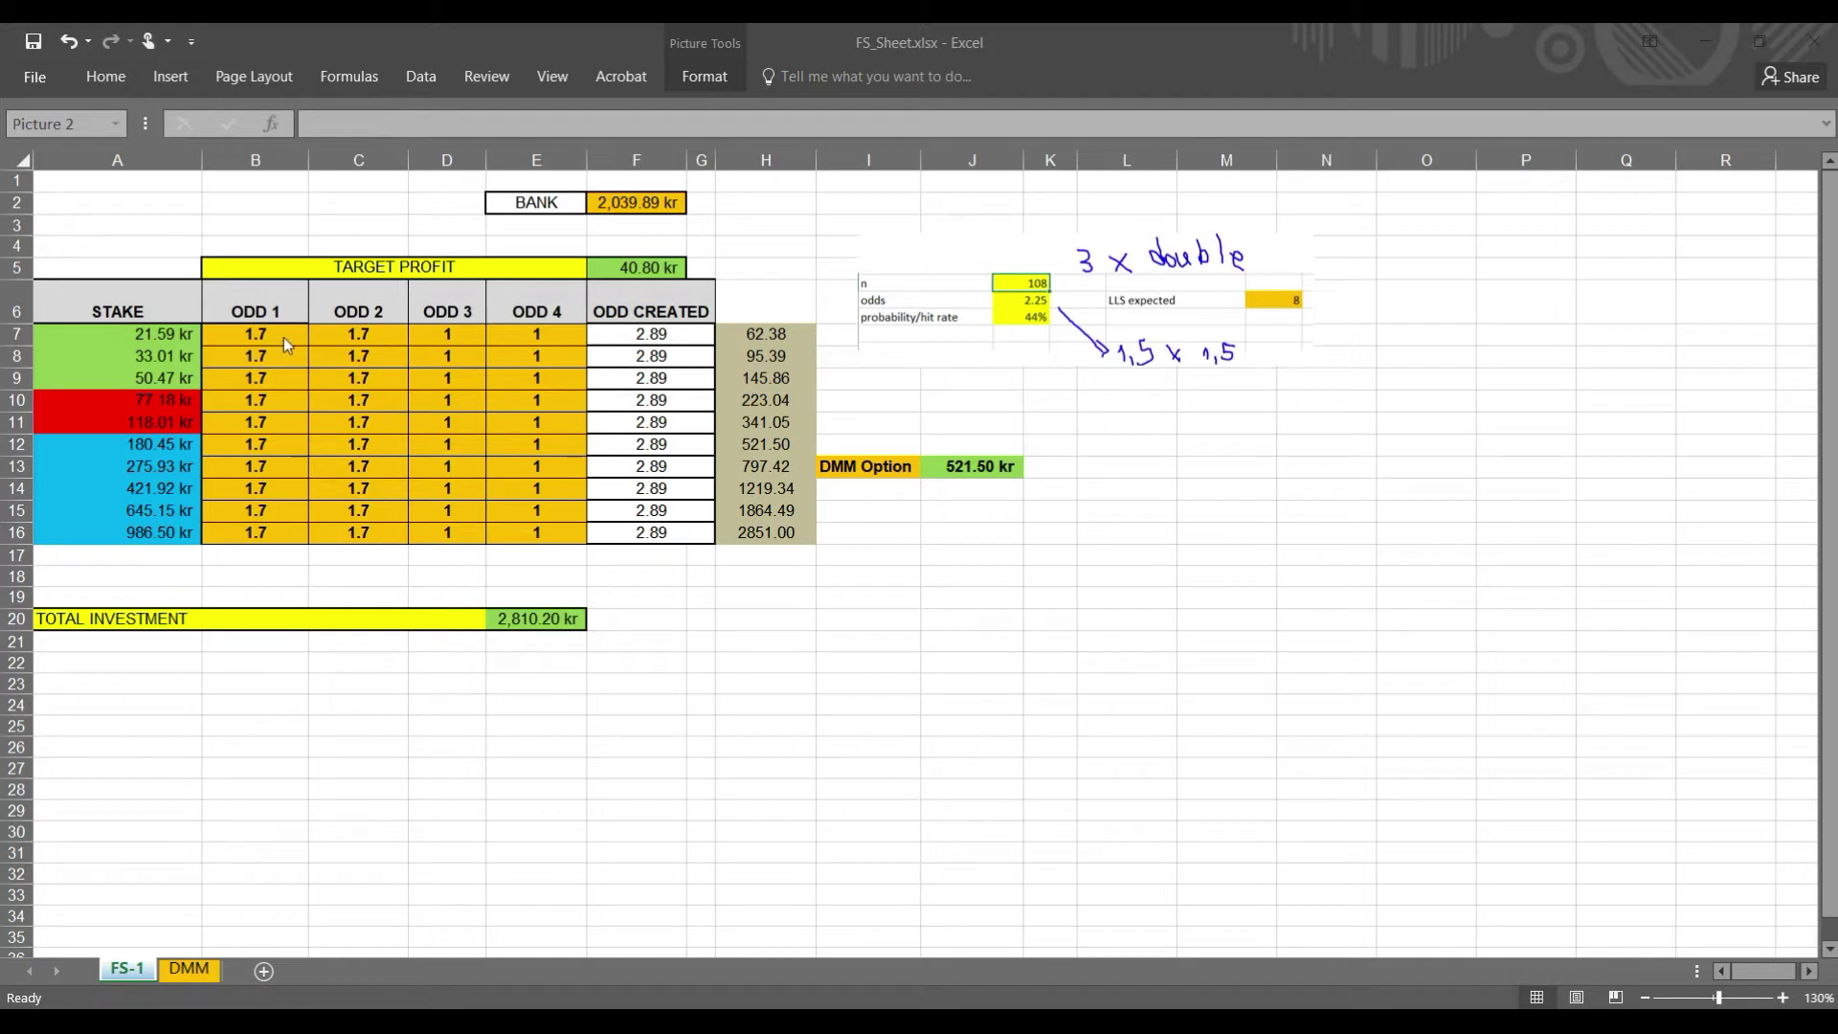
Set the bank in F2 to 1000 and inspect the target profit formula in F5.
{"action": "left_click", "coordinate": [661, 203]}
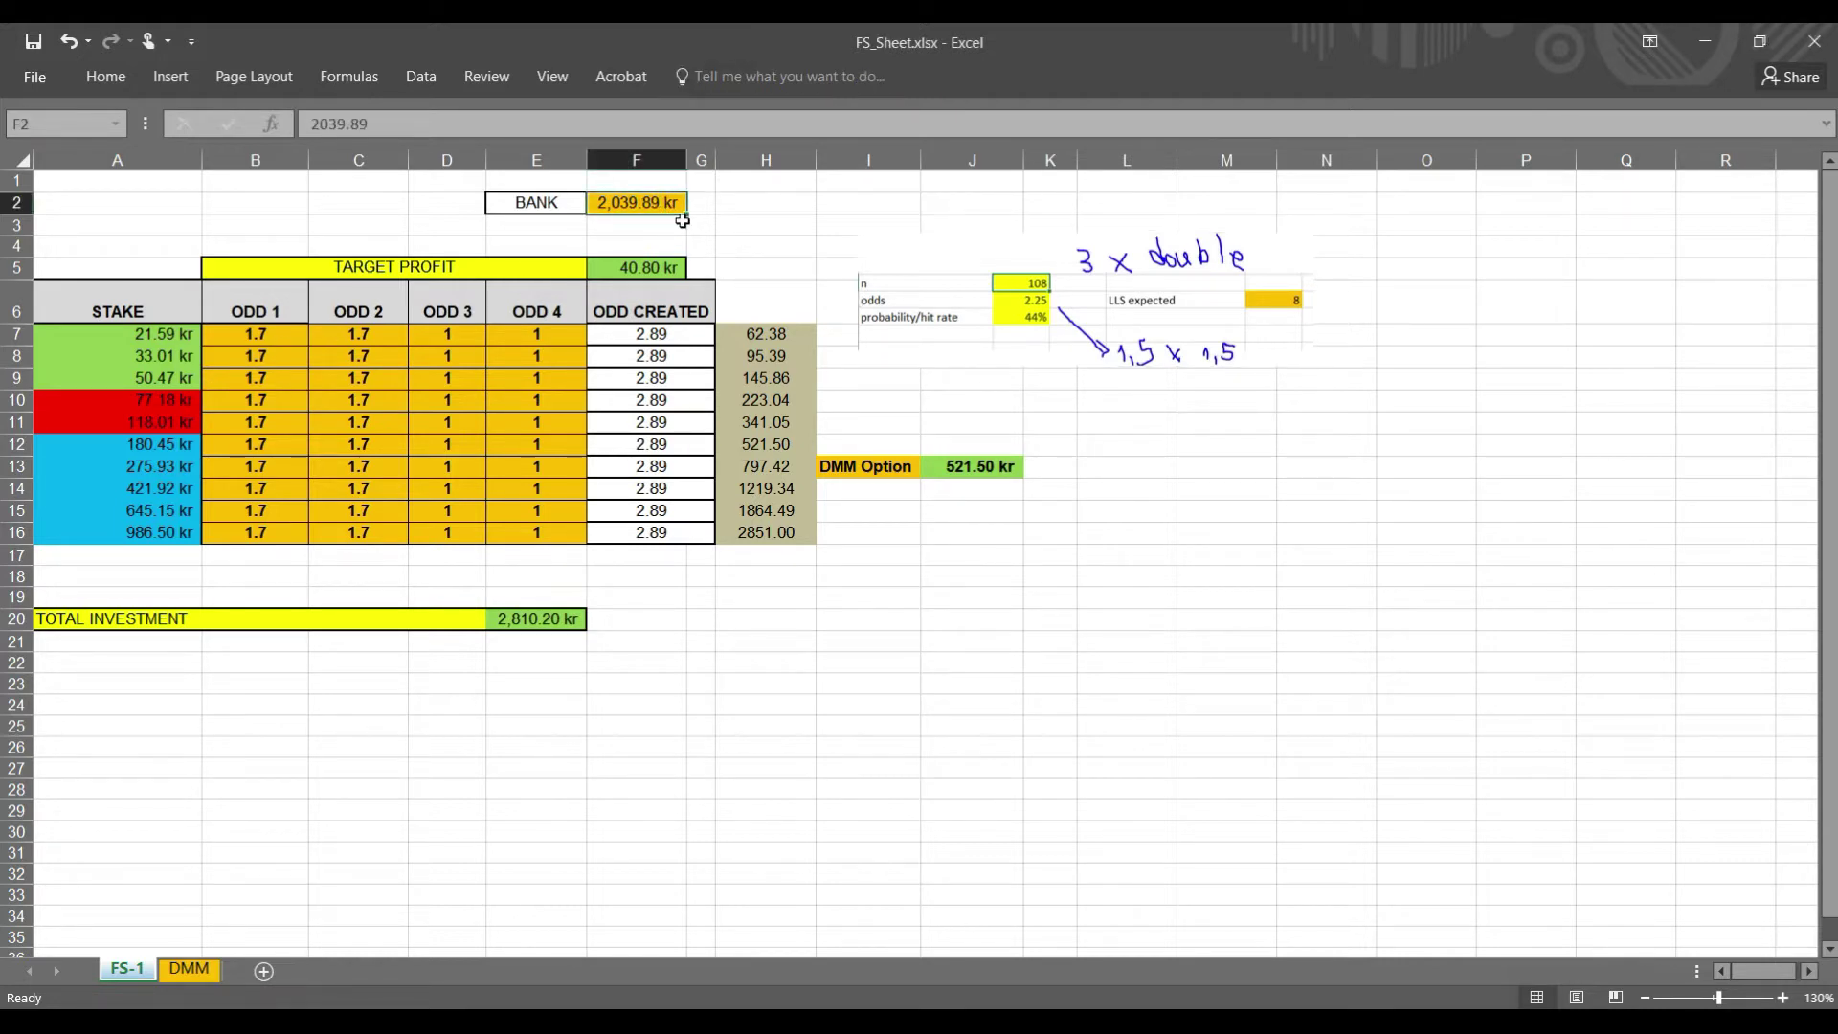
{"action": "type", "text": "1000"}
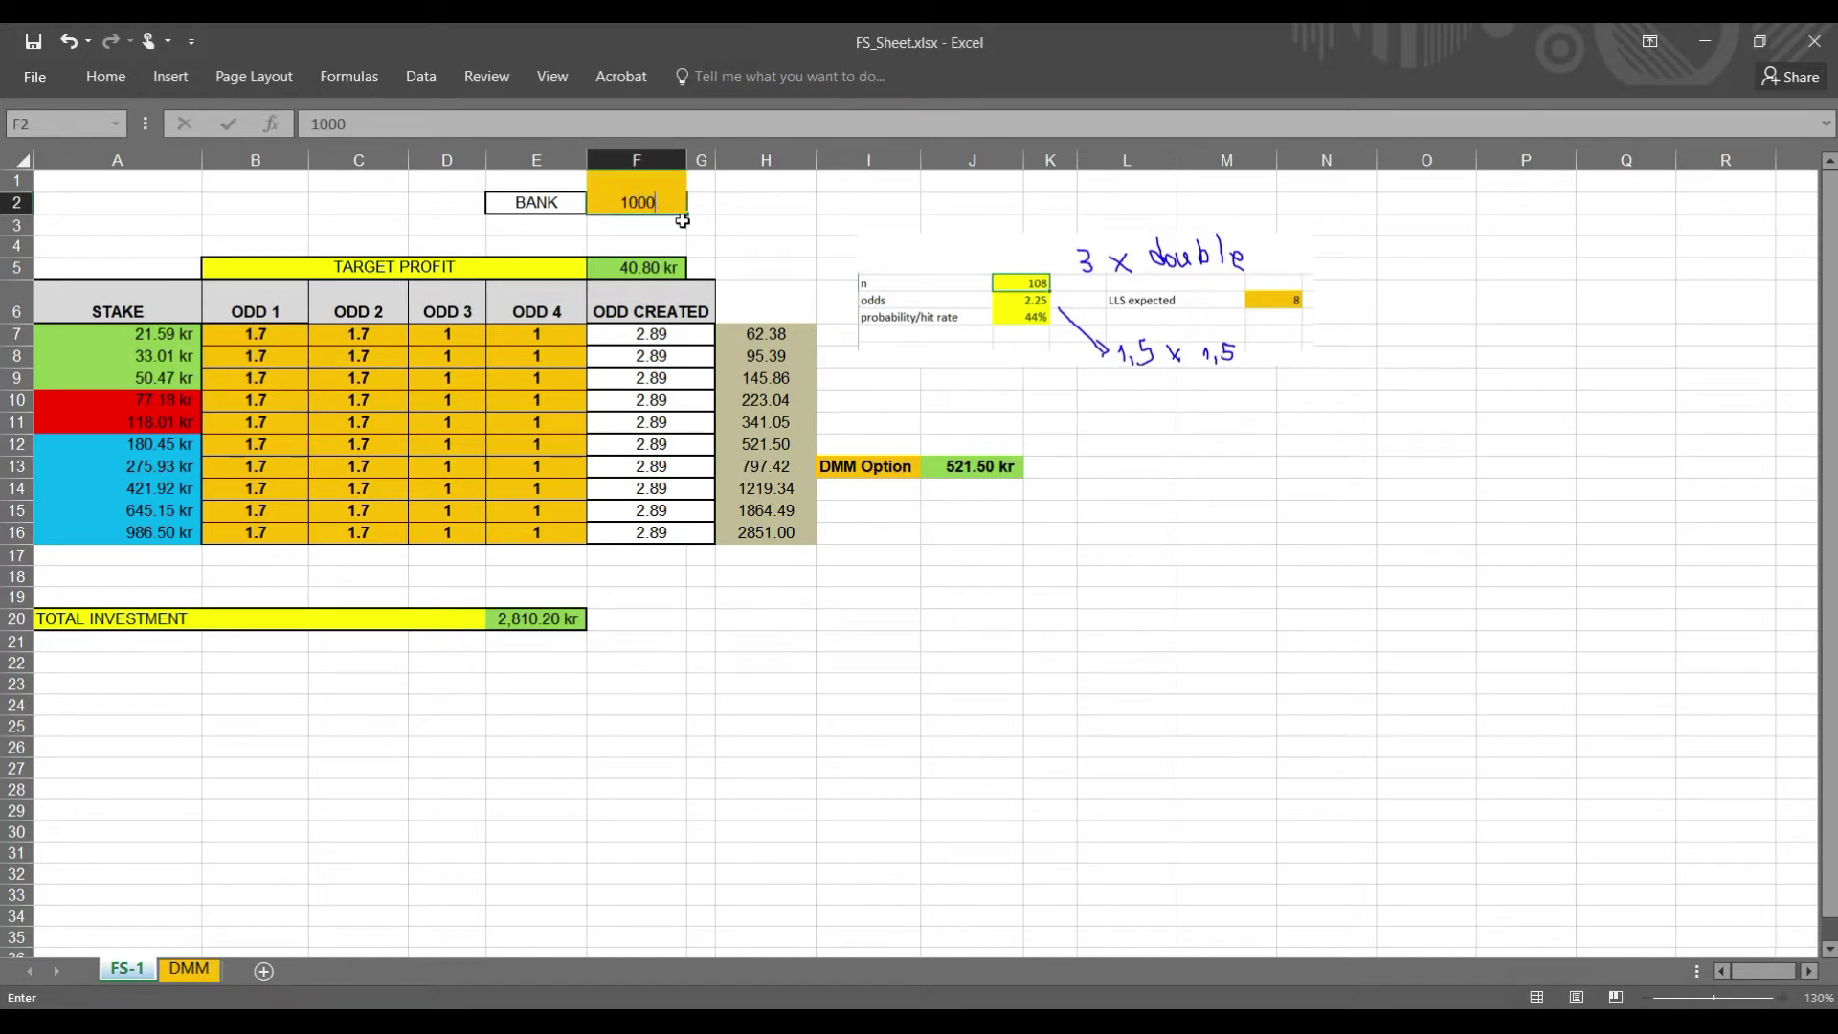
{"action": "key", "text": "Return"}
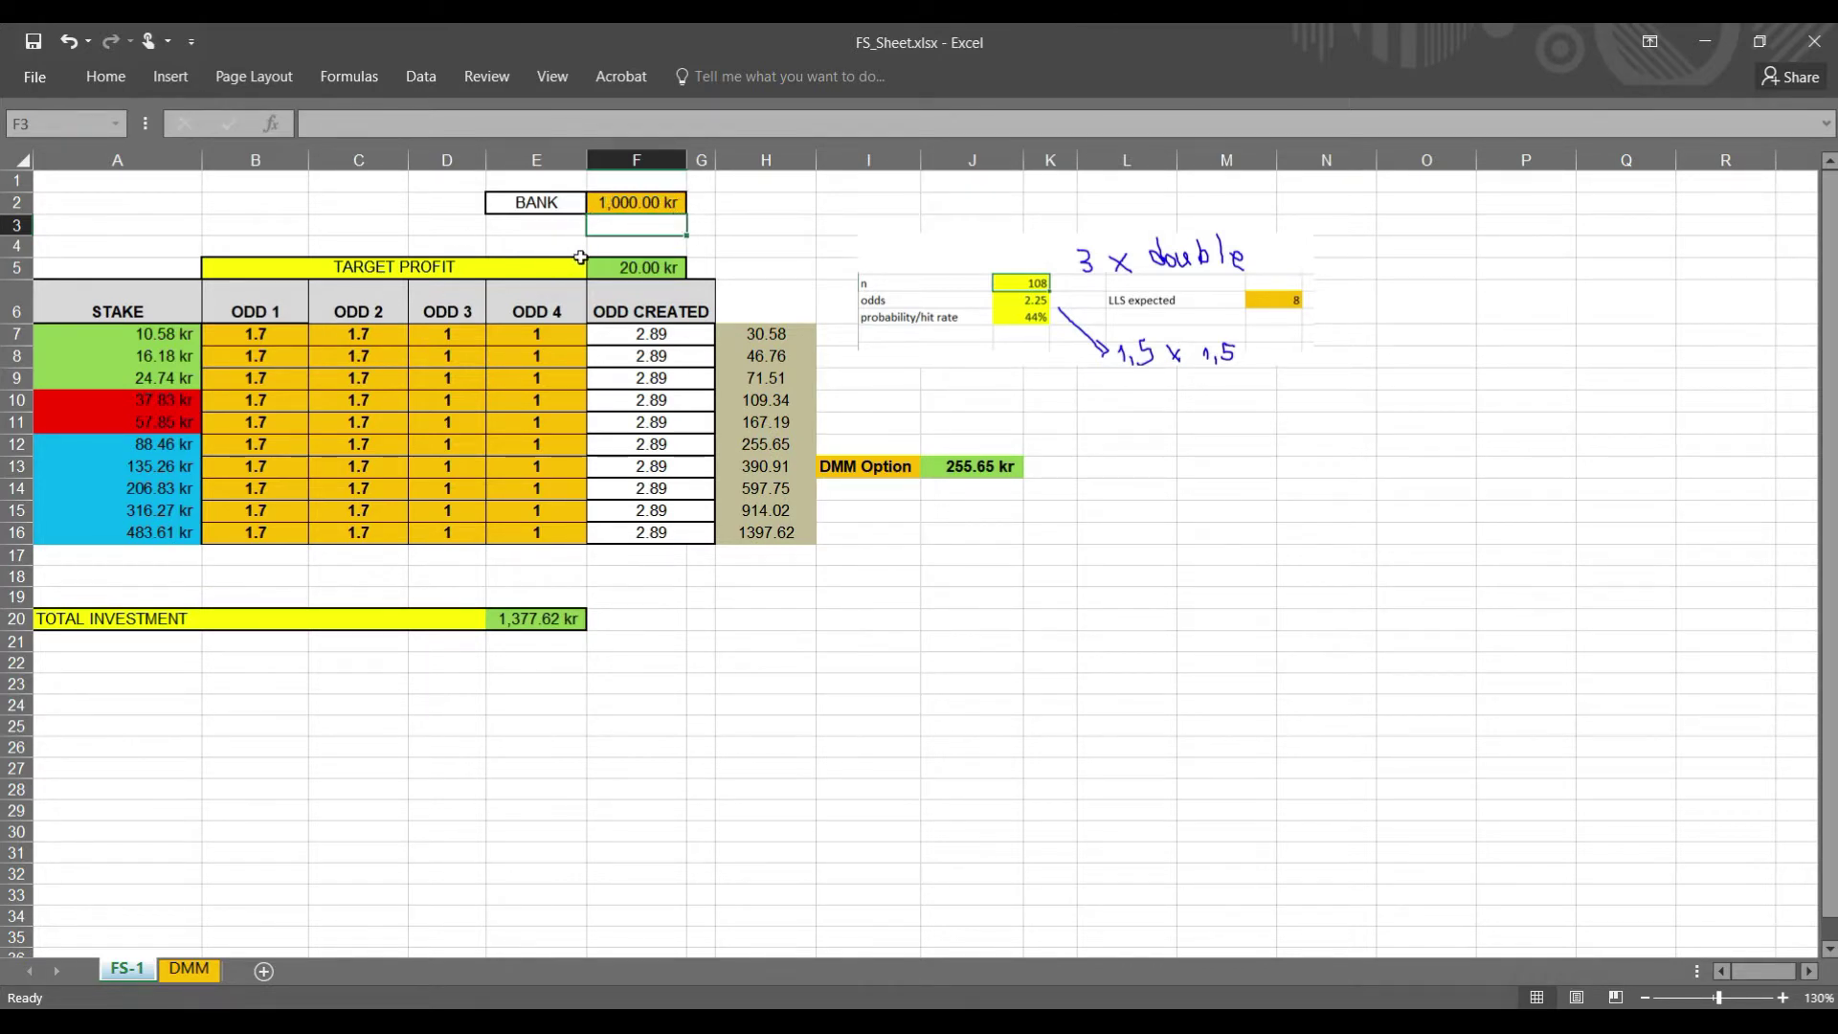
{"action": "left_click", "coordinate": [655, 268]}
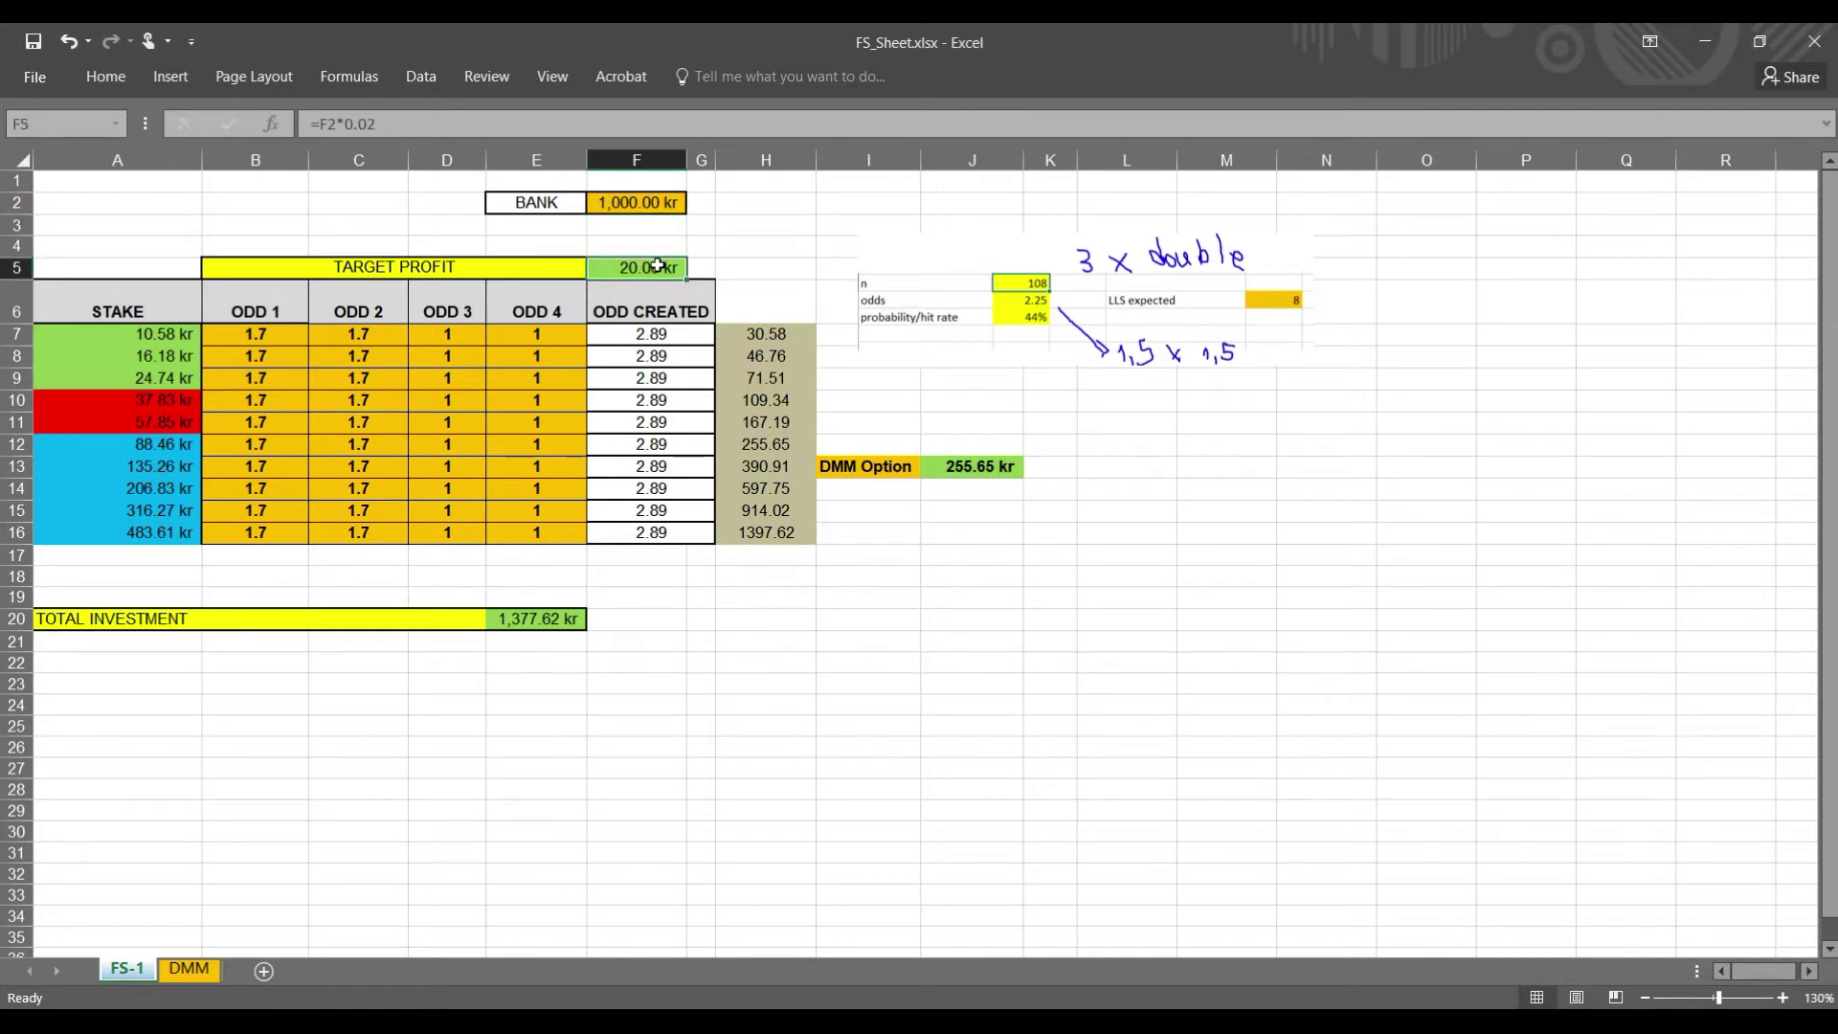
{"action": "left_click", "coordinate": [407, 121]}
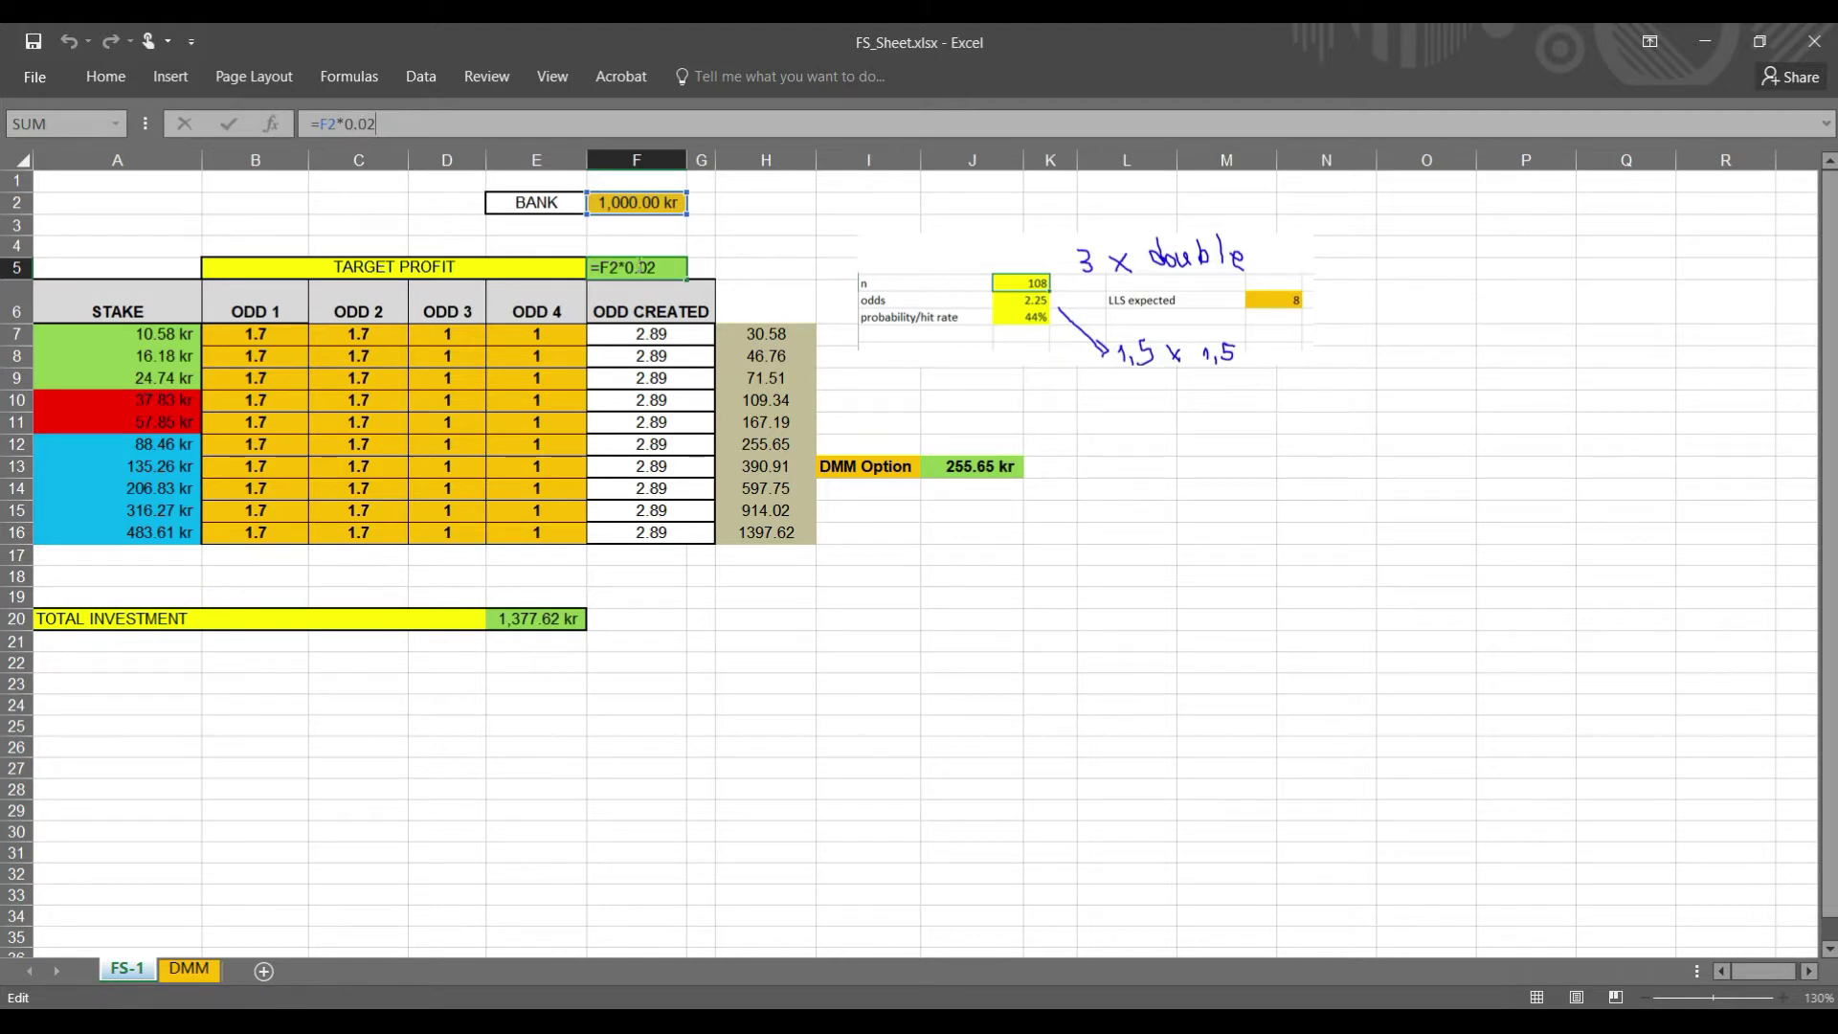
{"action": "key", "text": "Escape"}
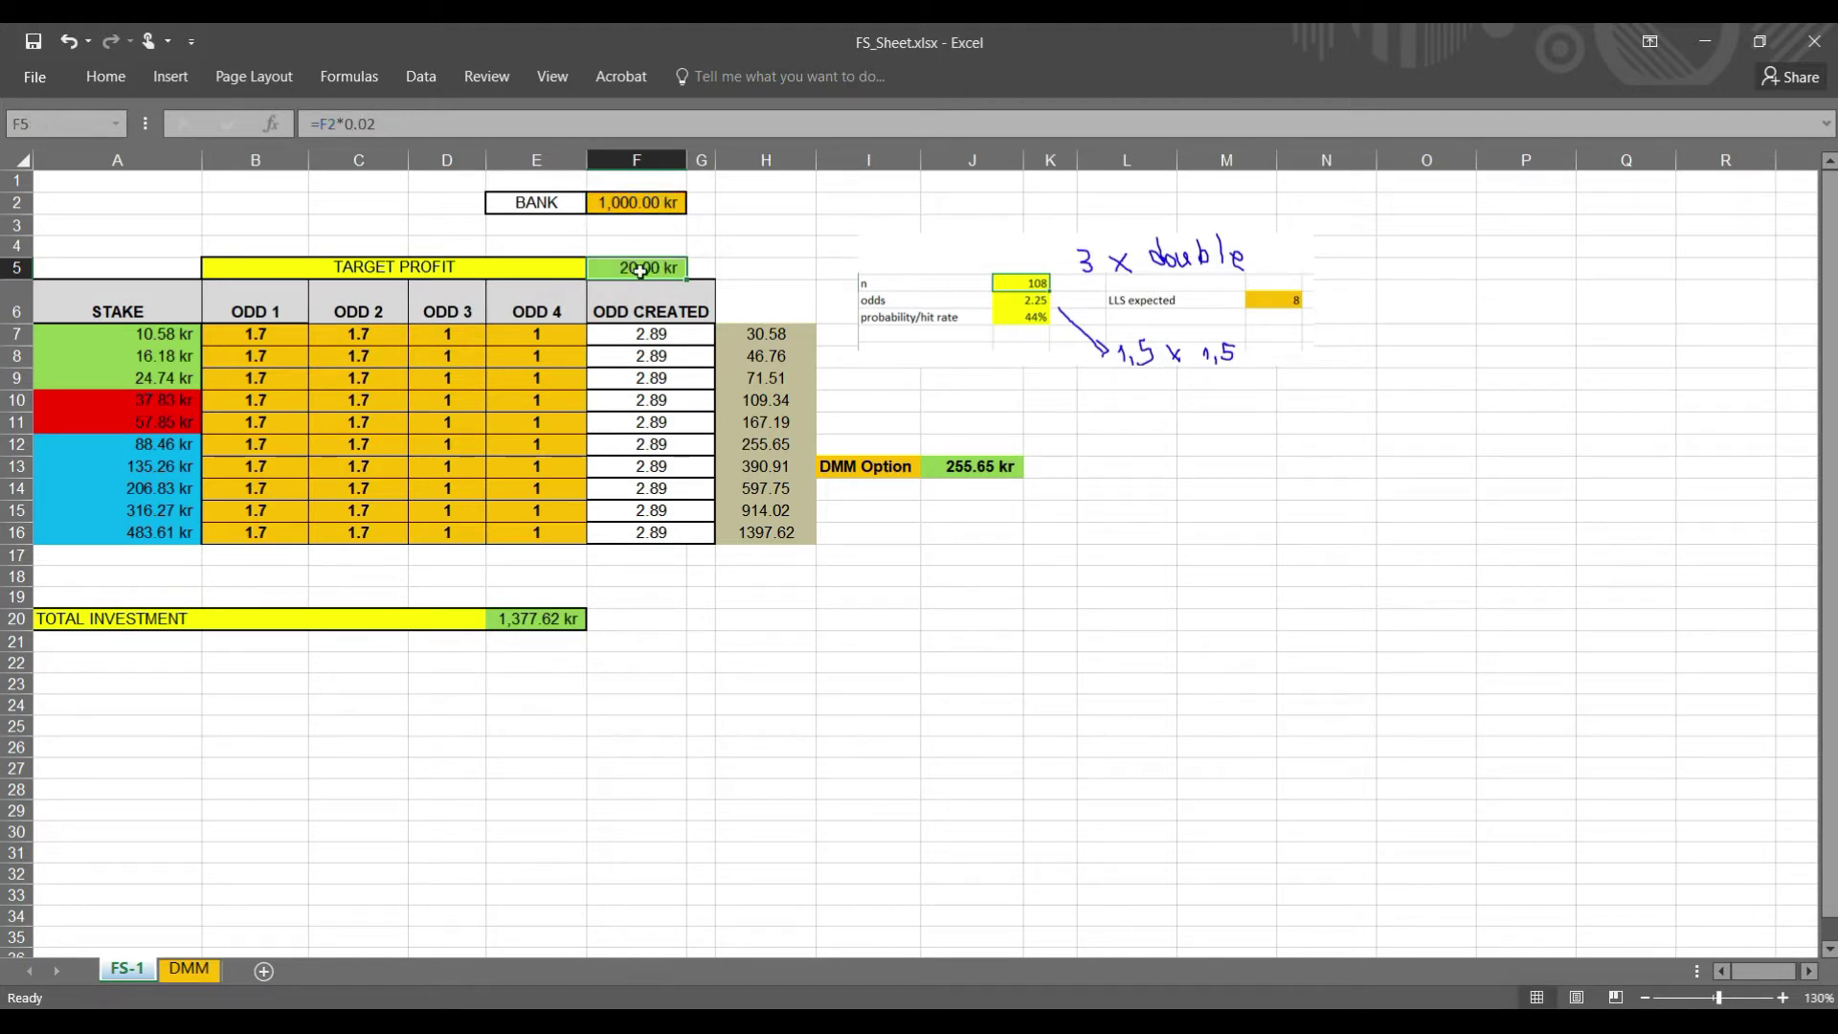
Set the bank in F2 to 1020 and check the target profit against it.
{"action": "left_click", "coordinate": [639, 206]}
{"action": "type", "text": "1020"}
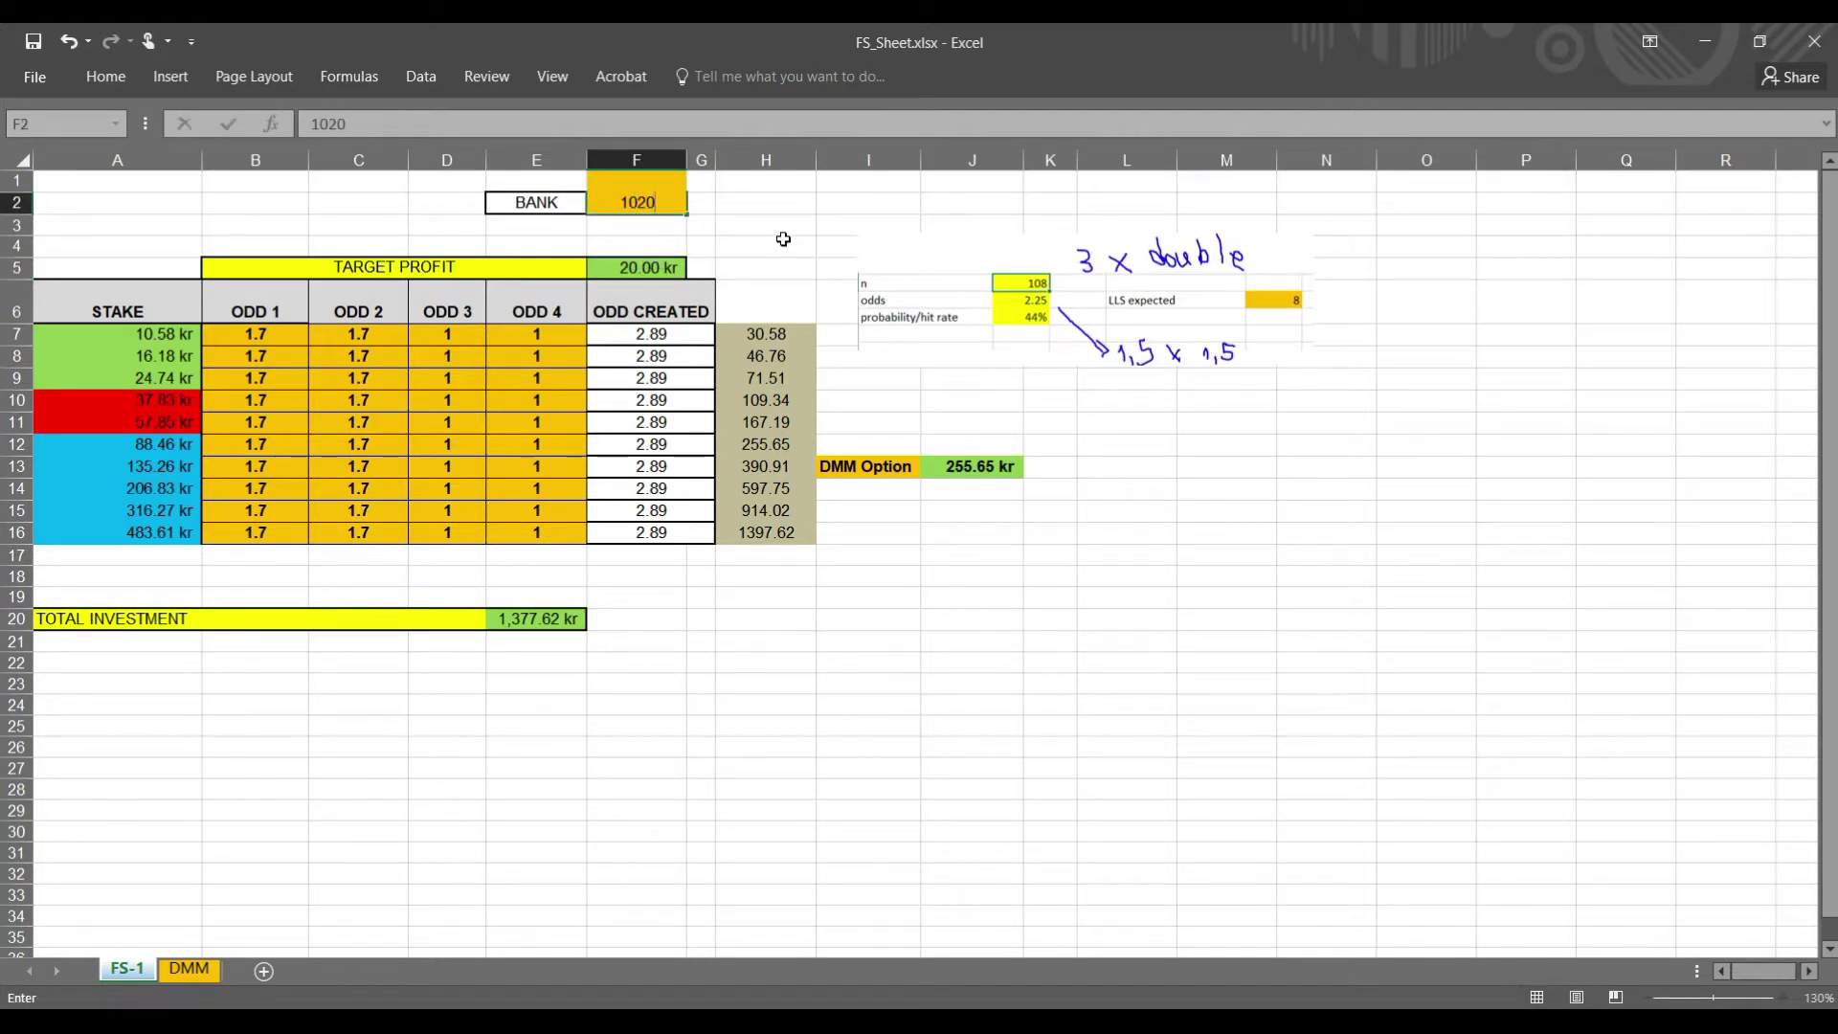
{"action": "key", "text": "Return"}
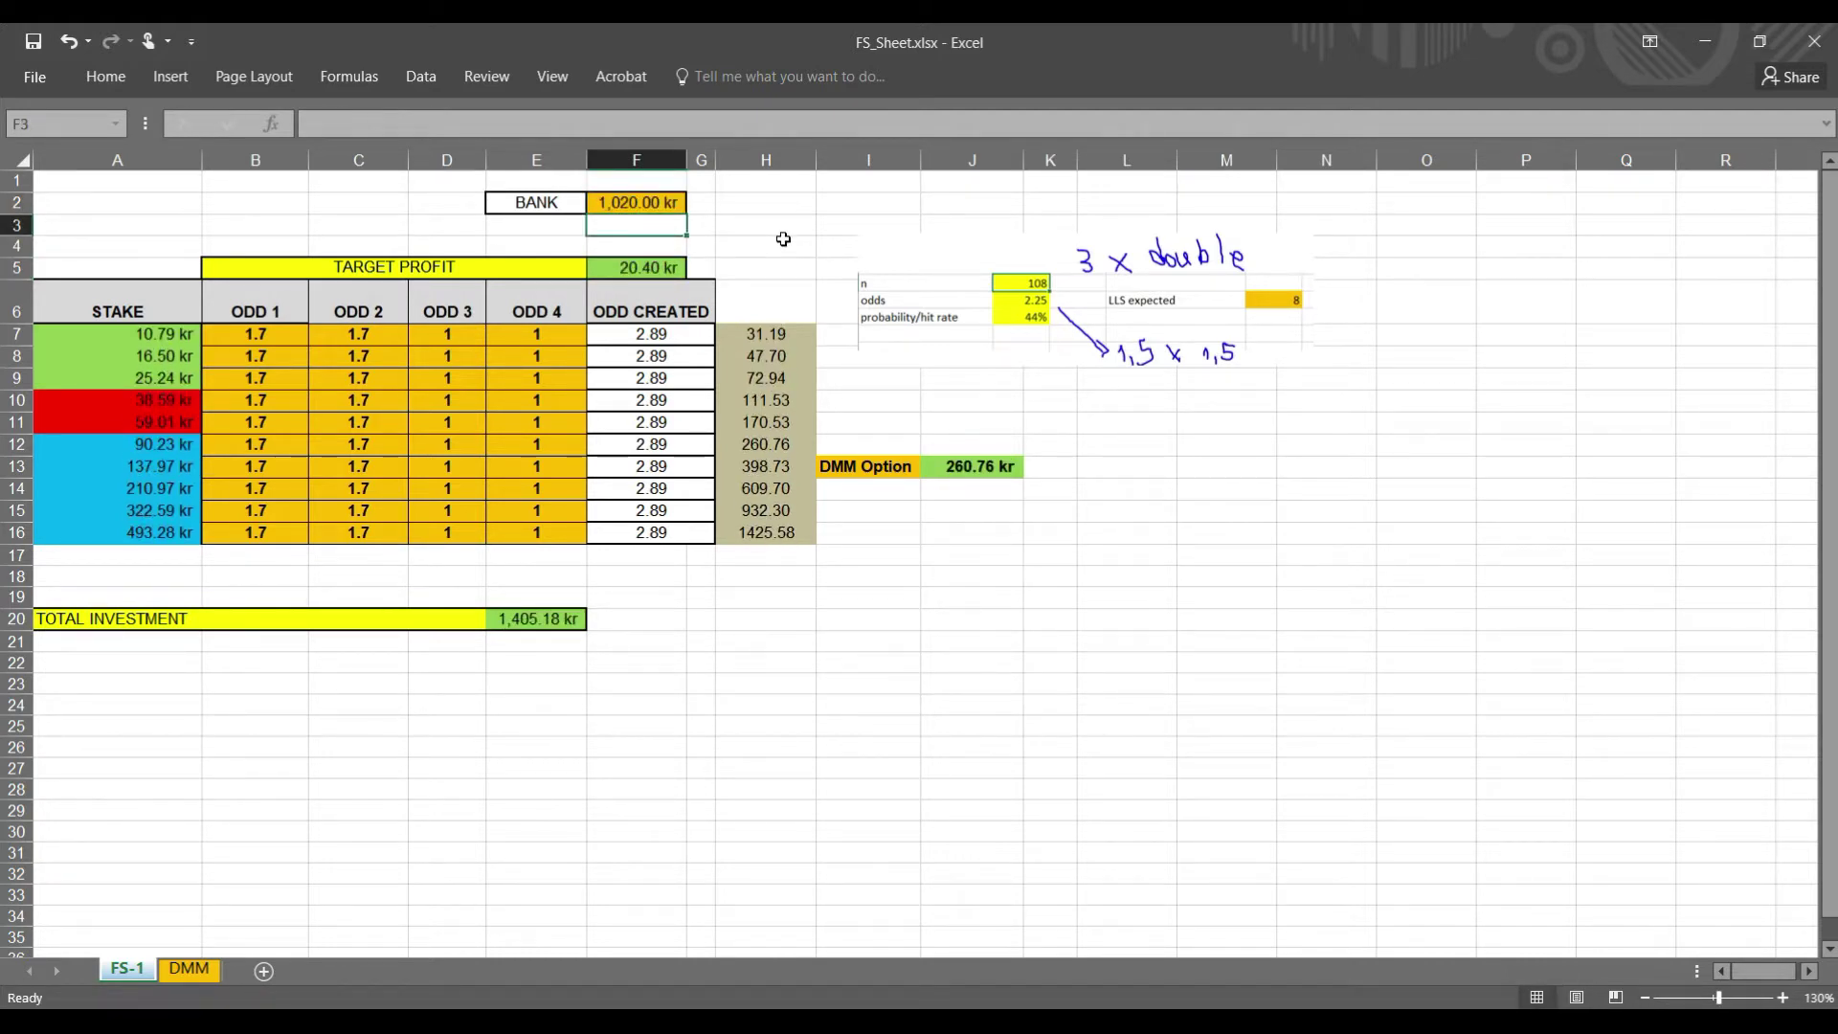
{"action": "left_click", "coordinate": [662, 268]}
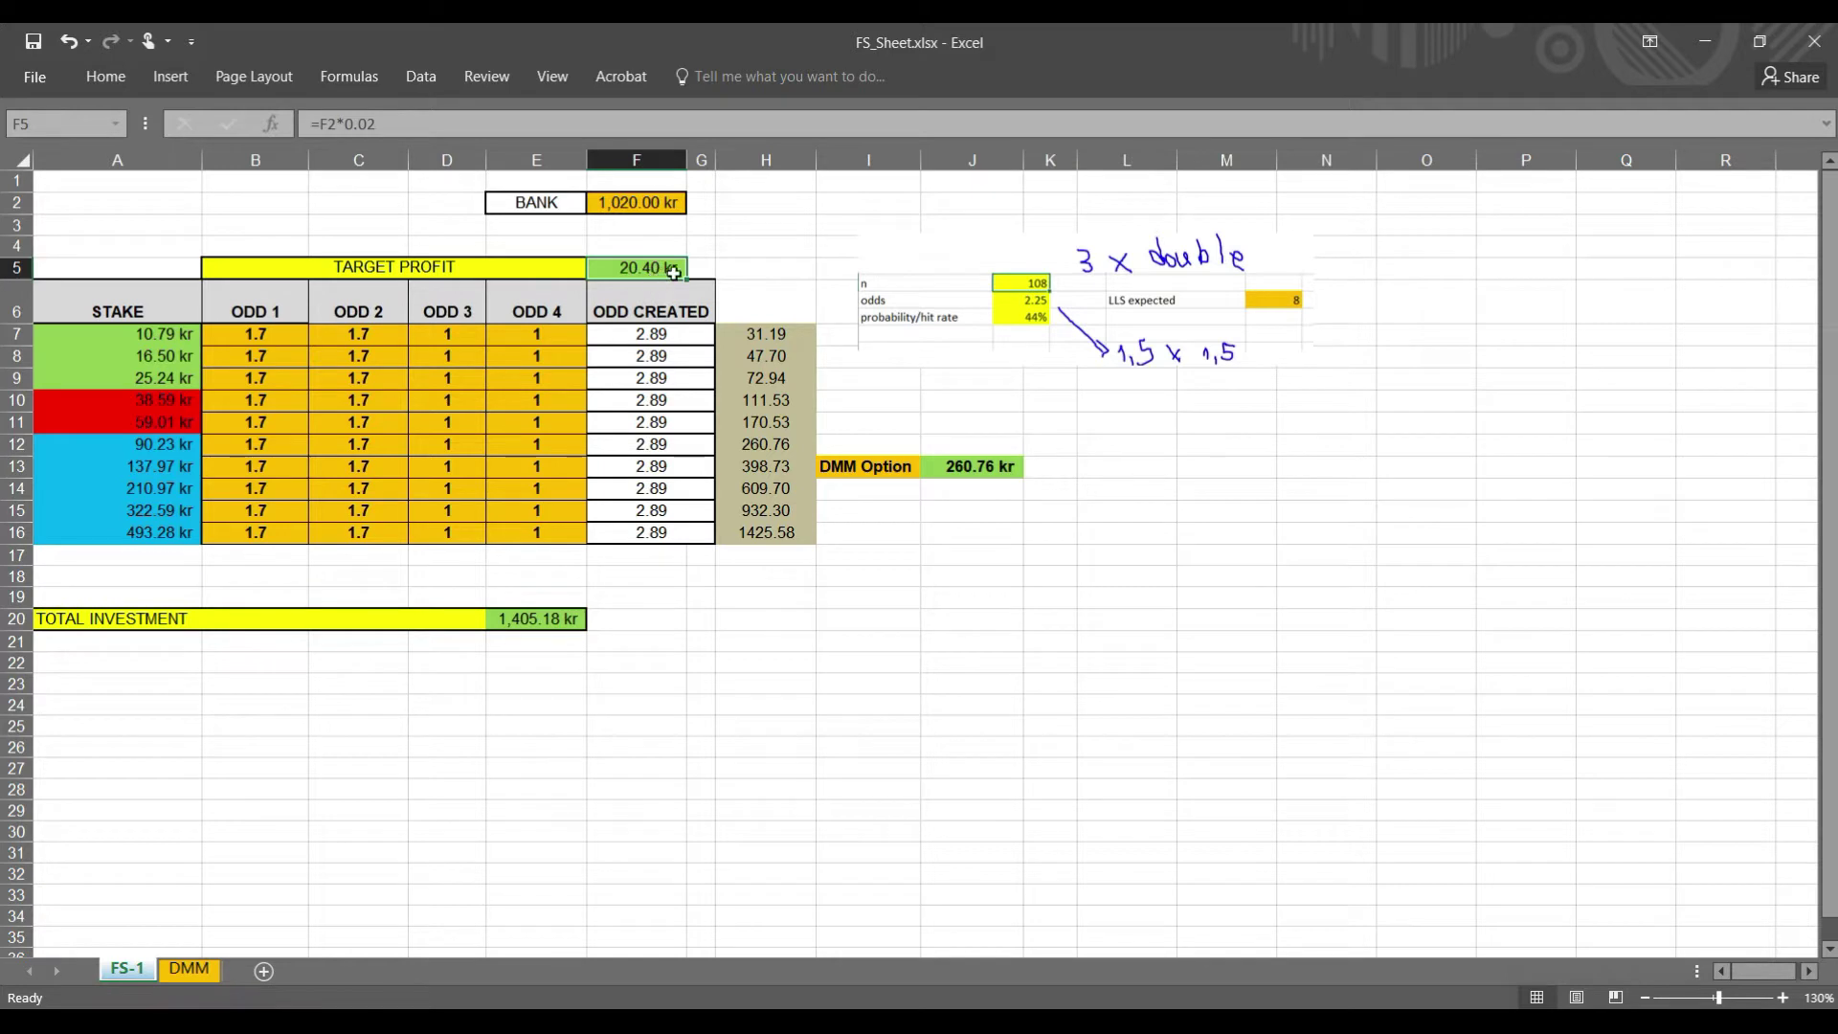
{"action": "left_click", "coordinate": [651, 203]}
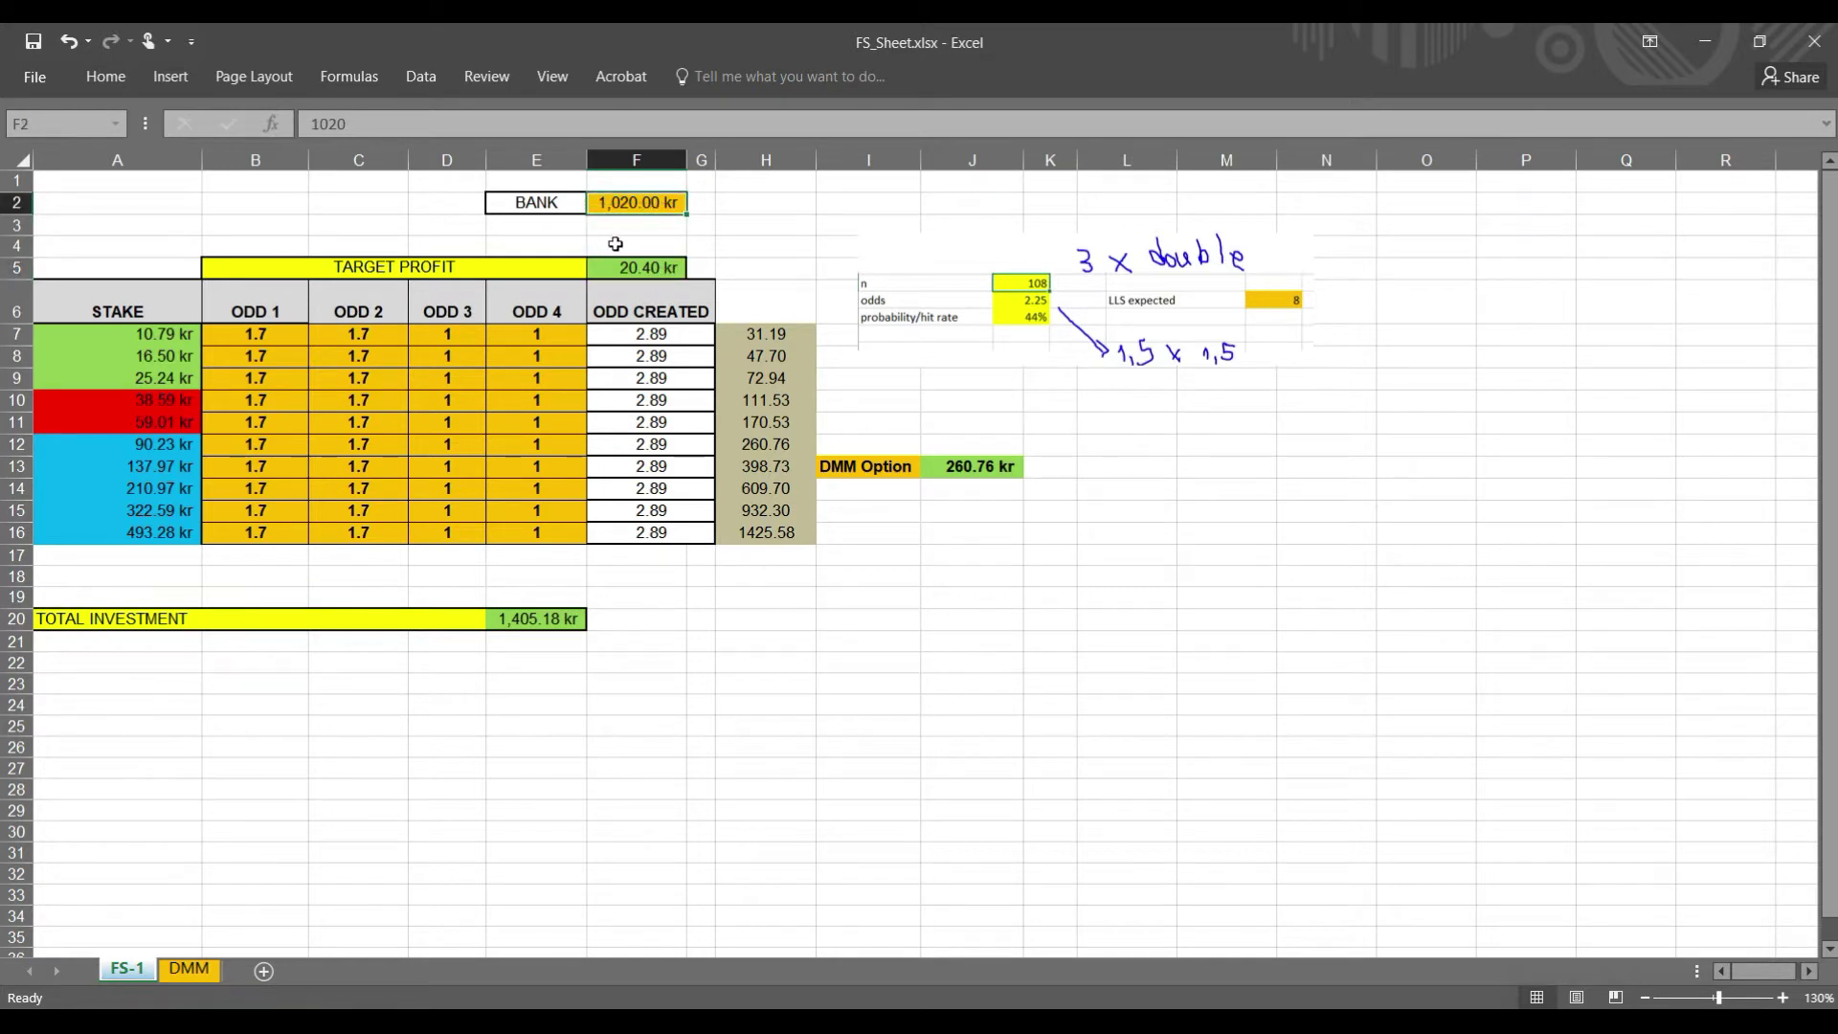
Examine ODD 1 and ODD 2 in the first stake row and the formula for its created odd.
{"action": "left_click", "coordinate": [288, 335]}
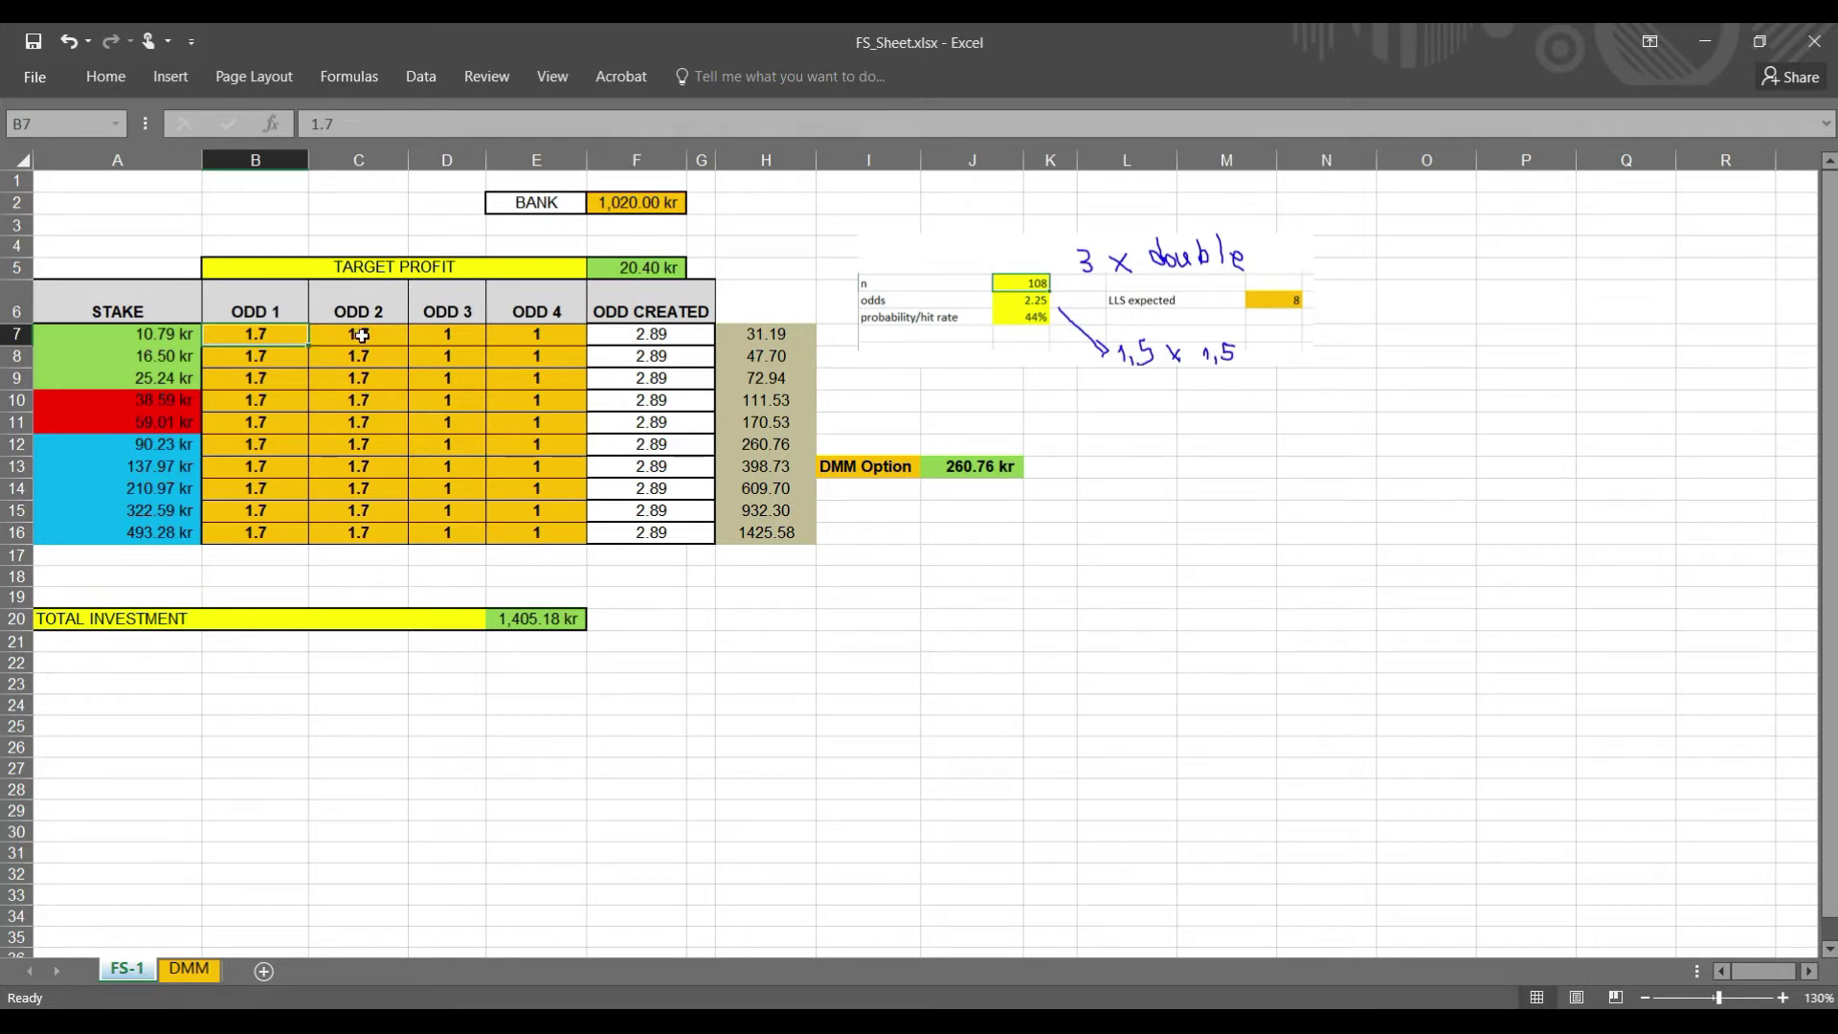
{"action": "left_click_drag", "start_coordinate": [340, 333], "coordinate": [287, 335]}
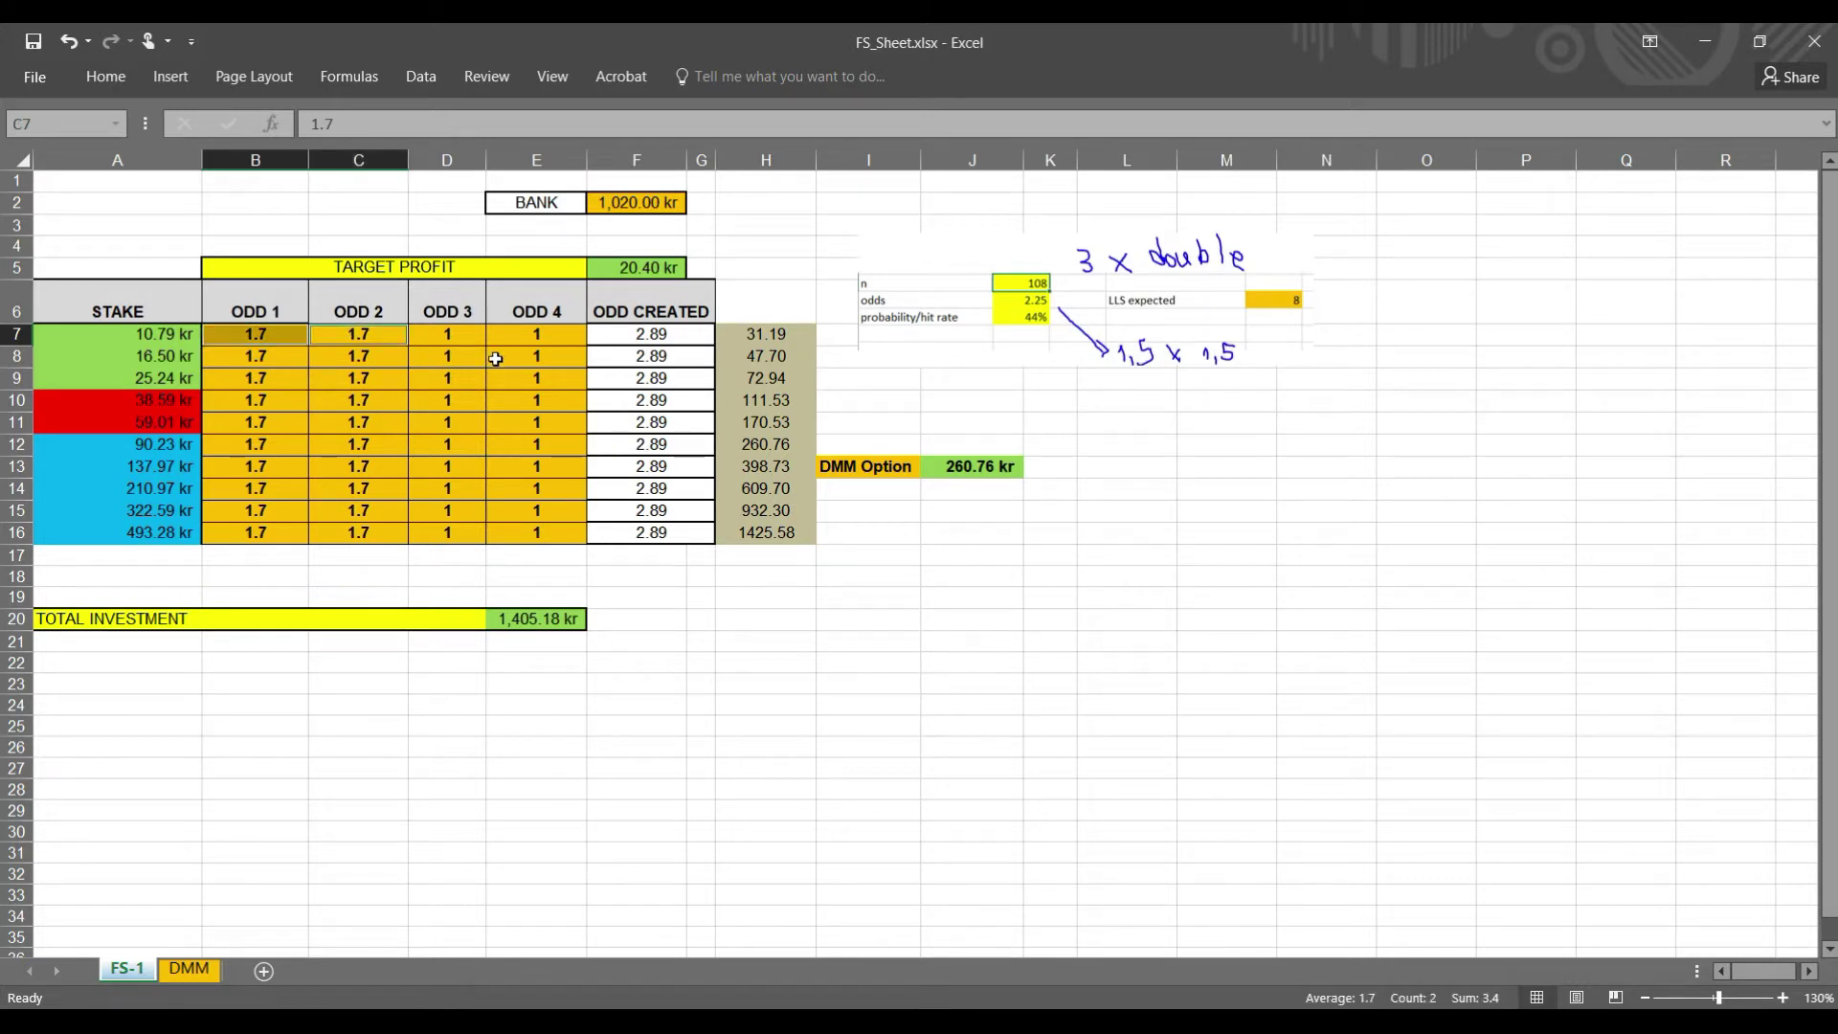
{"action": "left_click", "coordinate": [641, 341]}
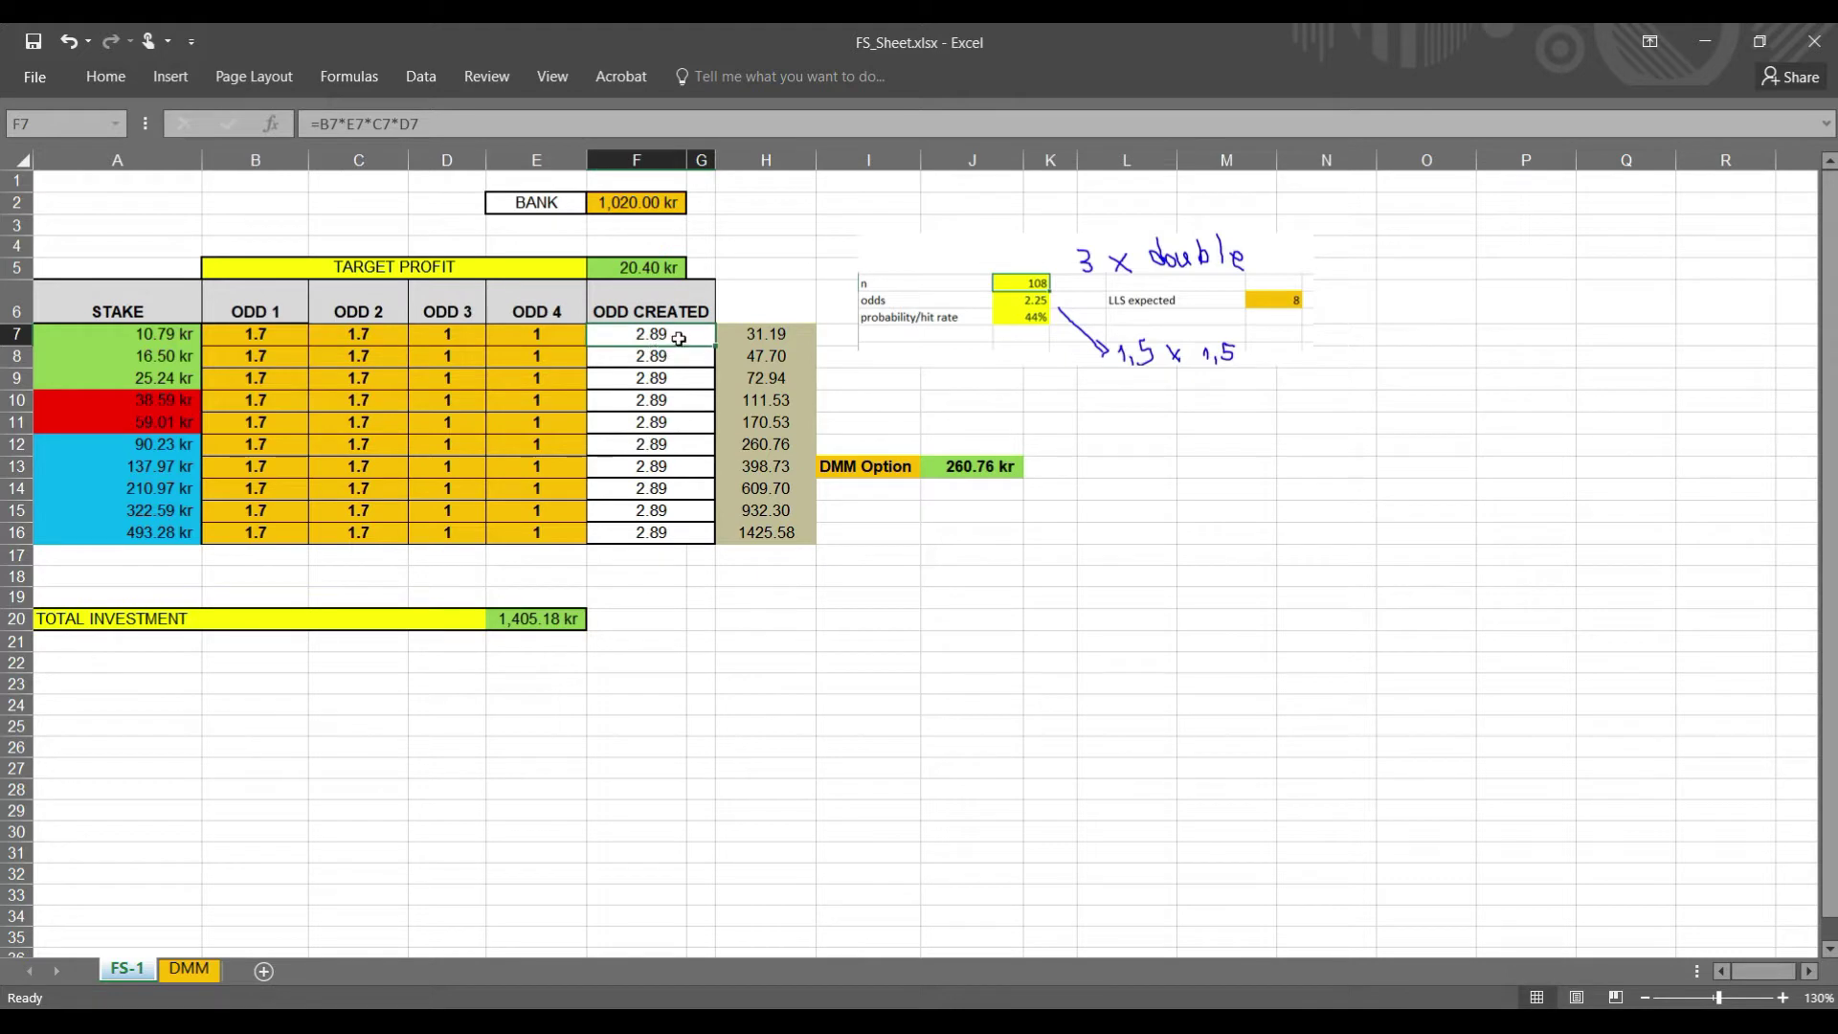
Set ODD 3 in the first stake row to 1.7 and check the target profit and the row's stake.
{"action": "left_click", "coordinate": [456, 330]}
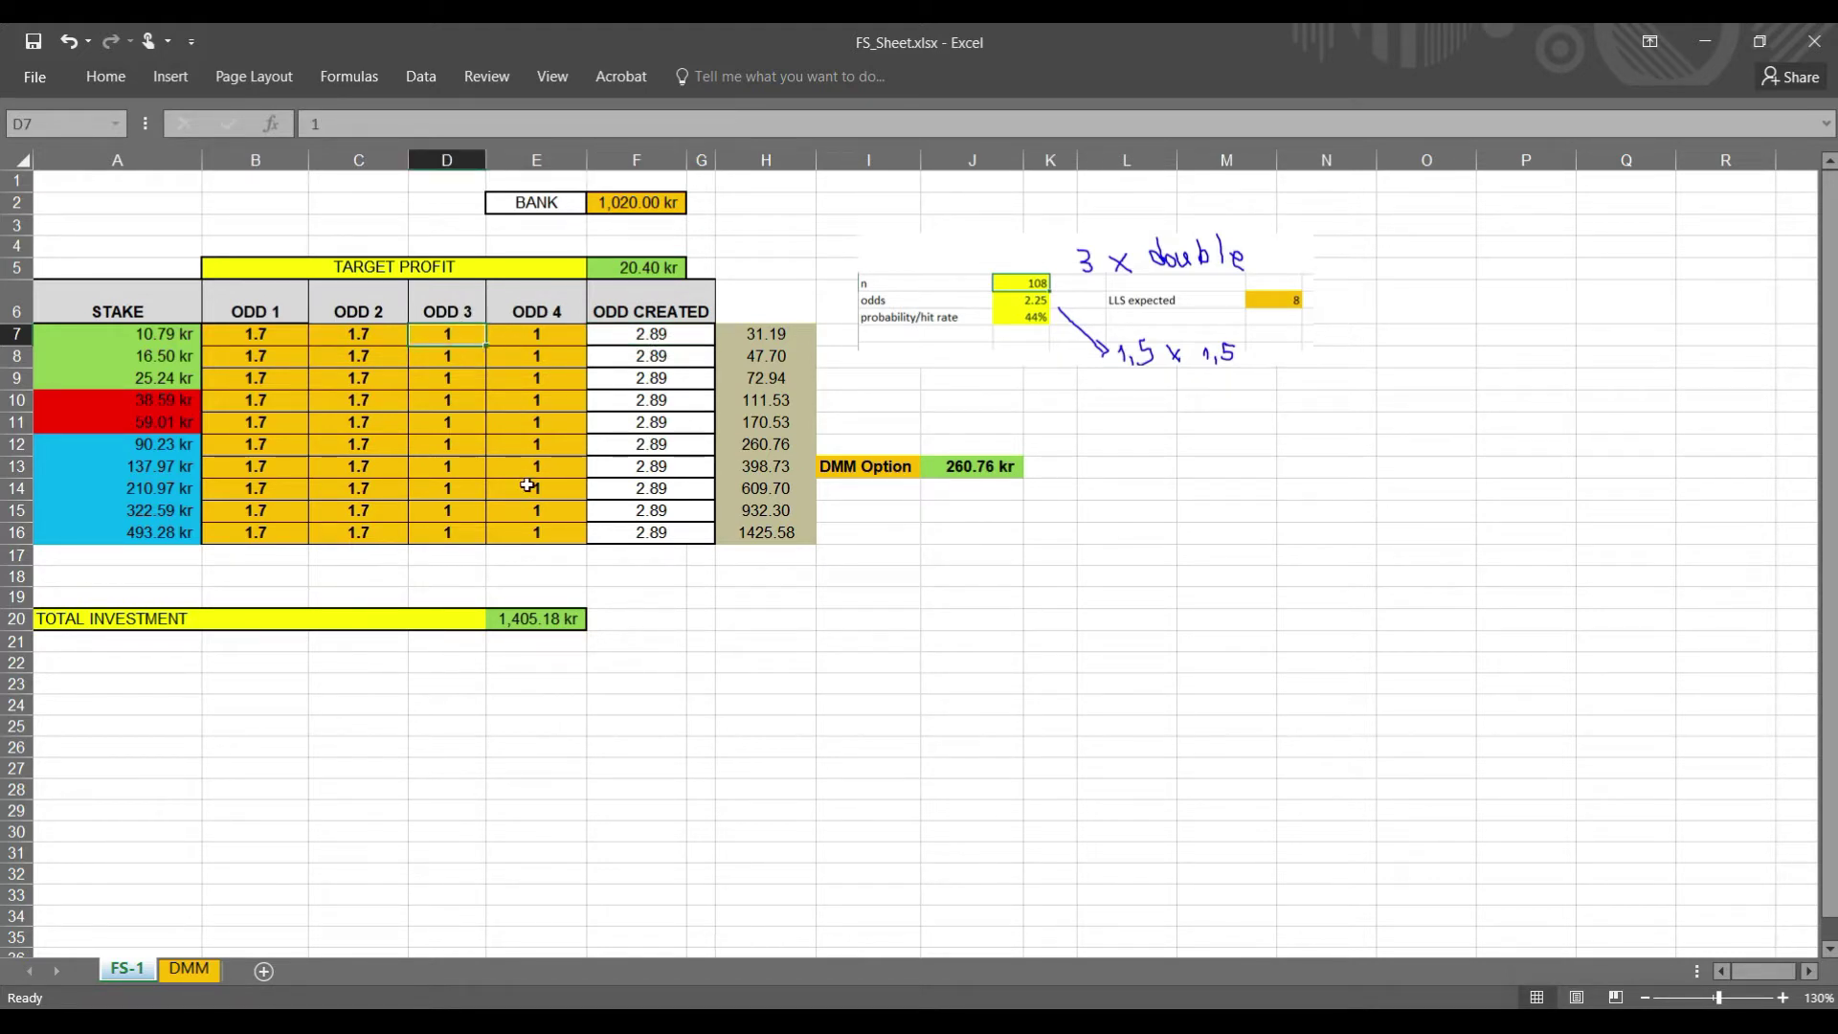
{"action": "type", "text": "1.7"}
{"action": "key", "text": "Return"}
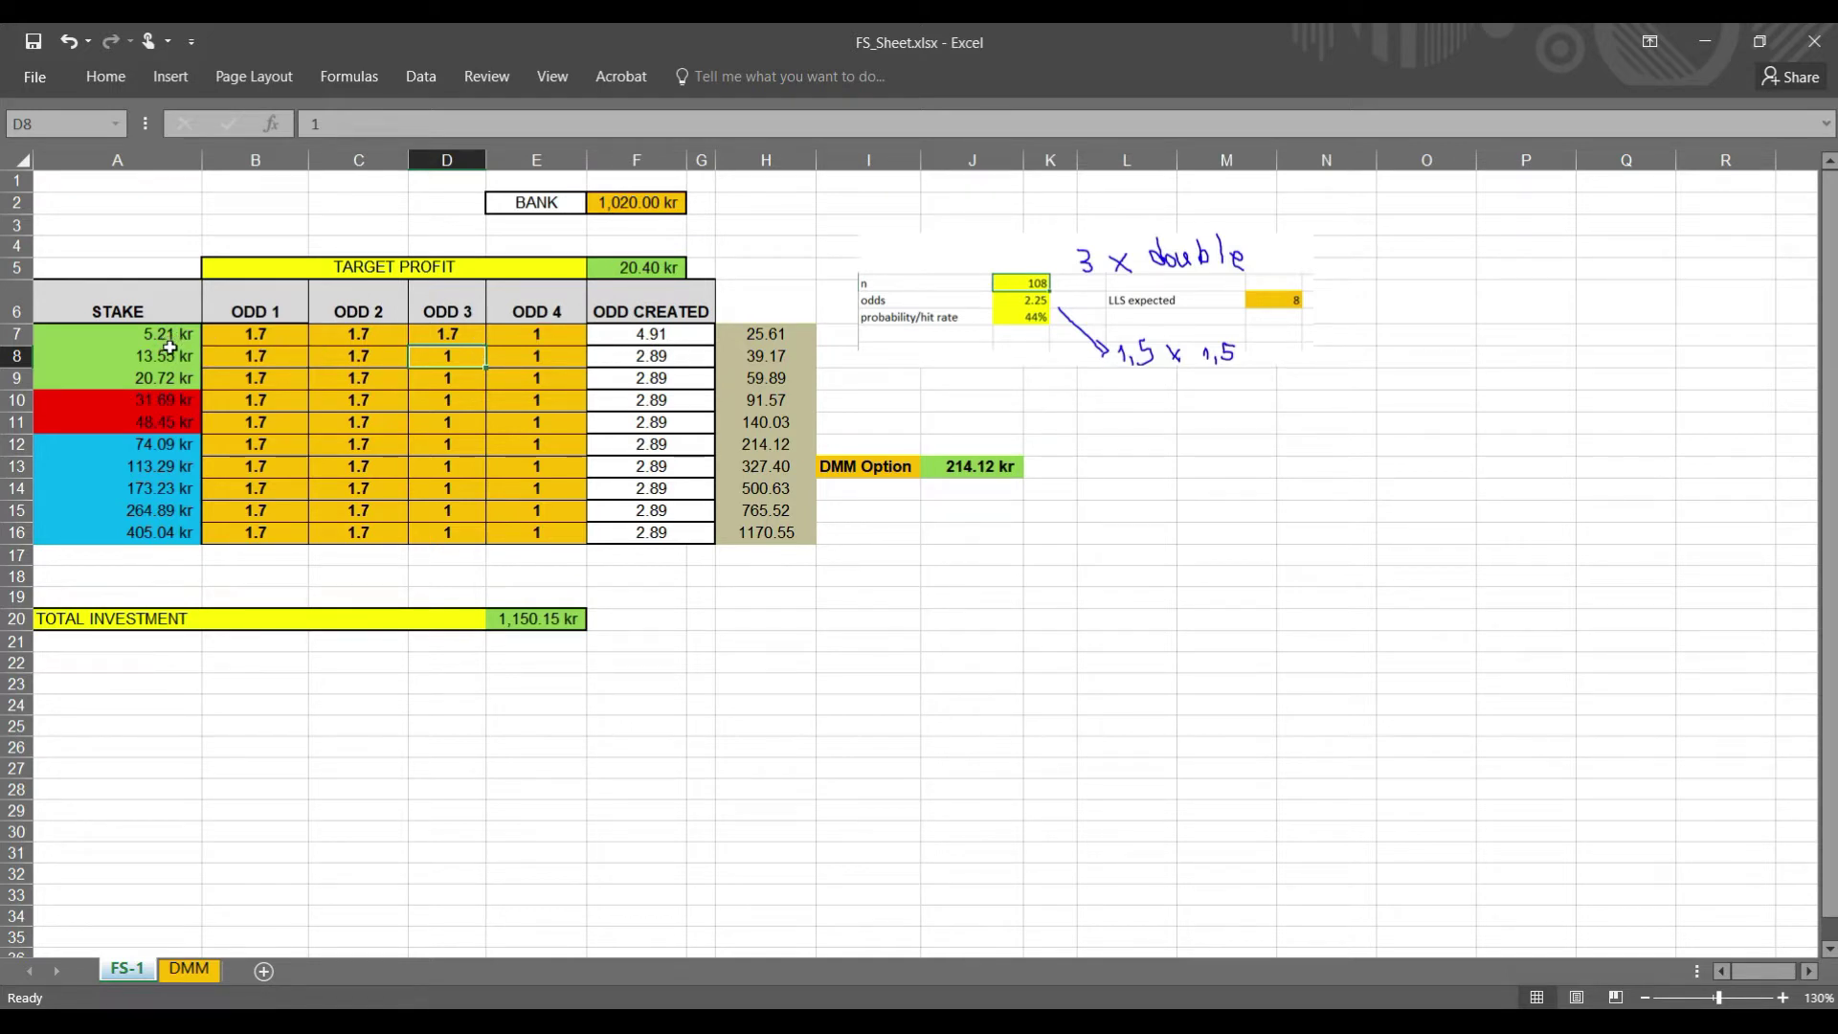
{"action": "left_click", "coordinate": [632, 267]}
{"action": "left_click", "coordinate": [184, 335]}
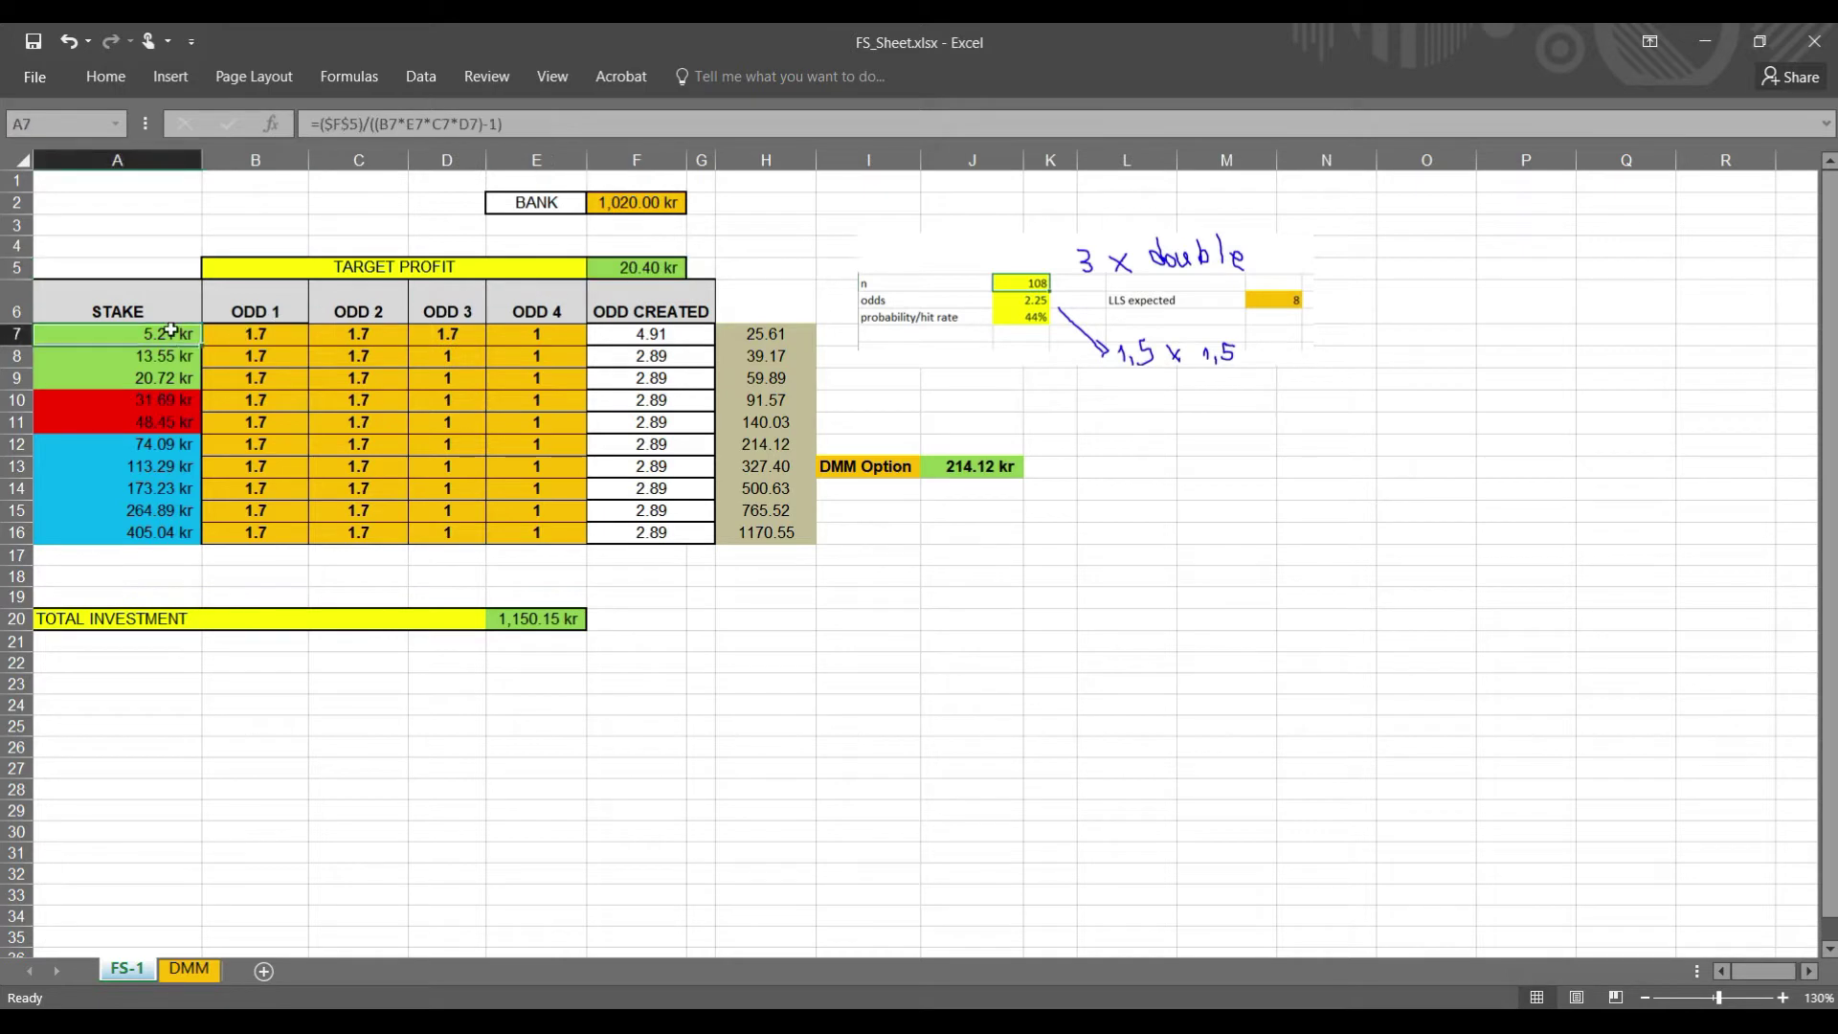
Set ODD 3 in the first stake row back to 1.
{"action": "left_click", "coordinate": [440, 335]}
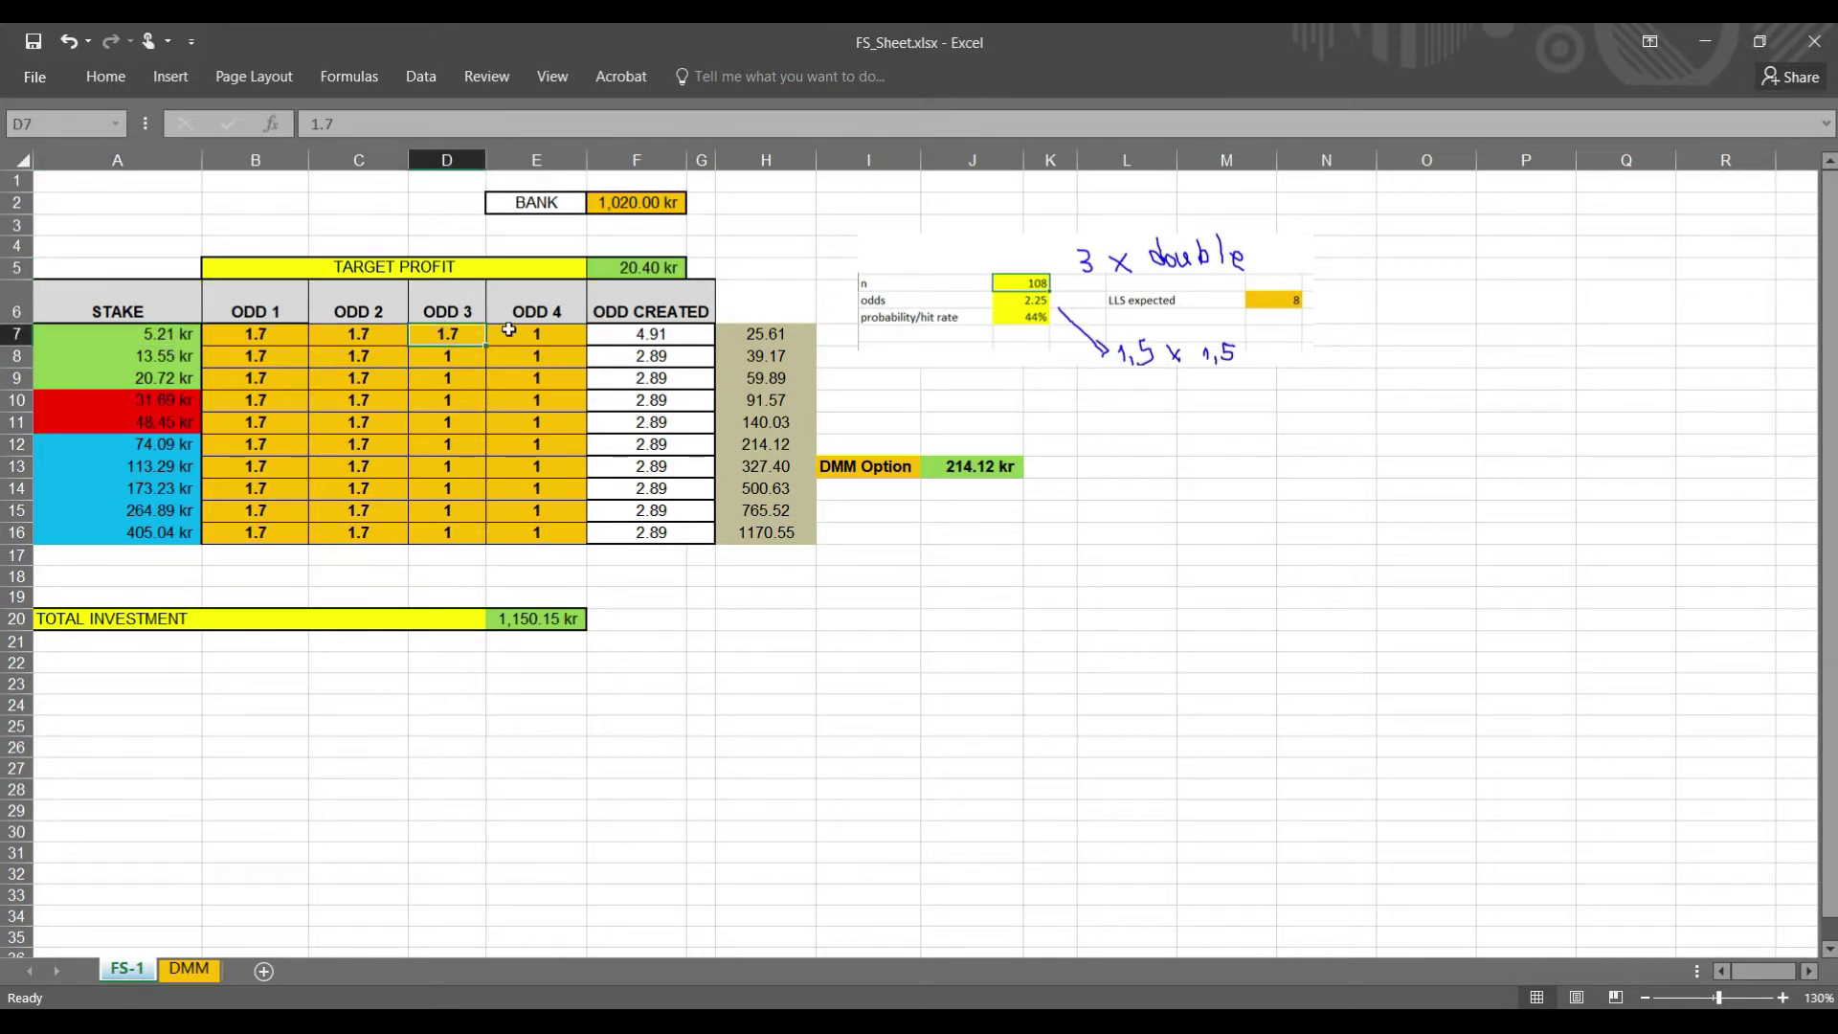
{"action": "type", "text": "1"}
{"action": "key", "text": "Left"}
{"action": "key", "text": "Left"}
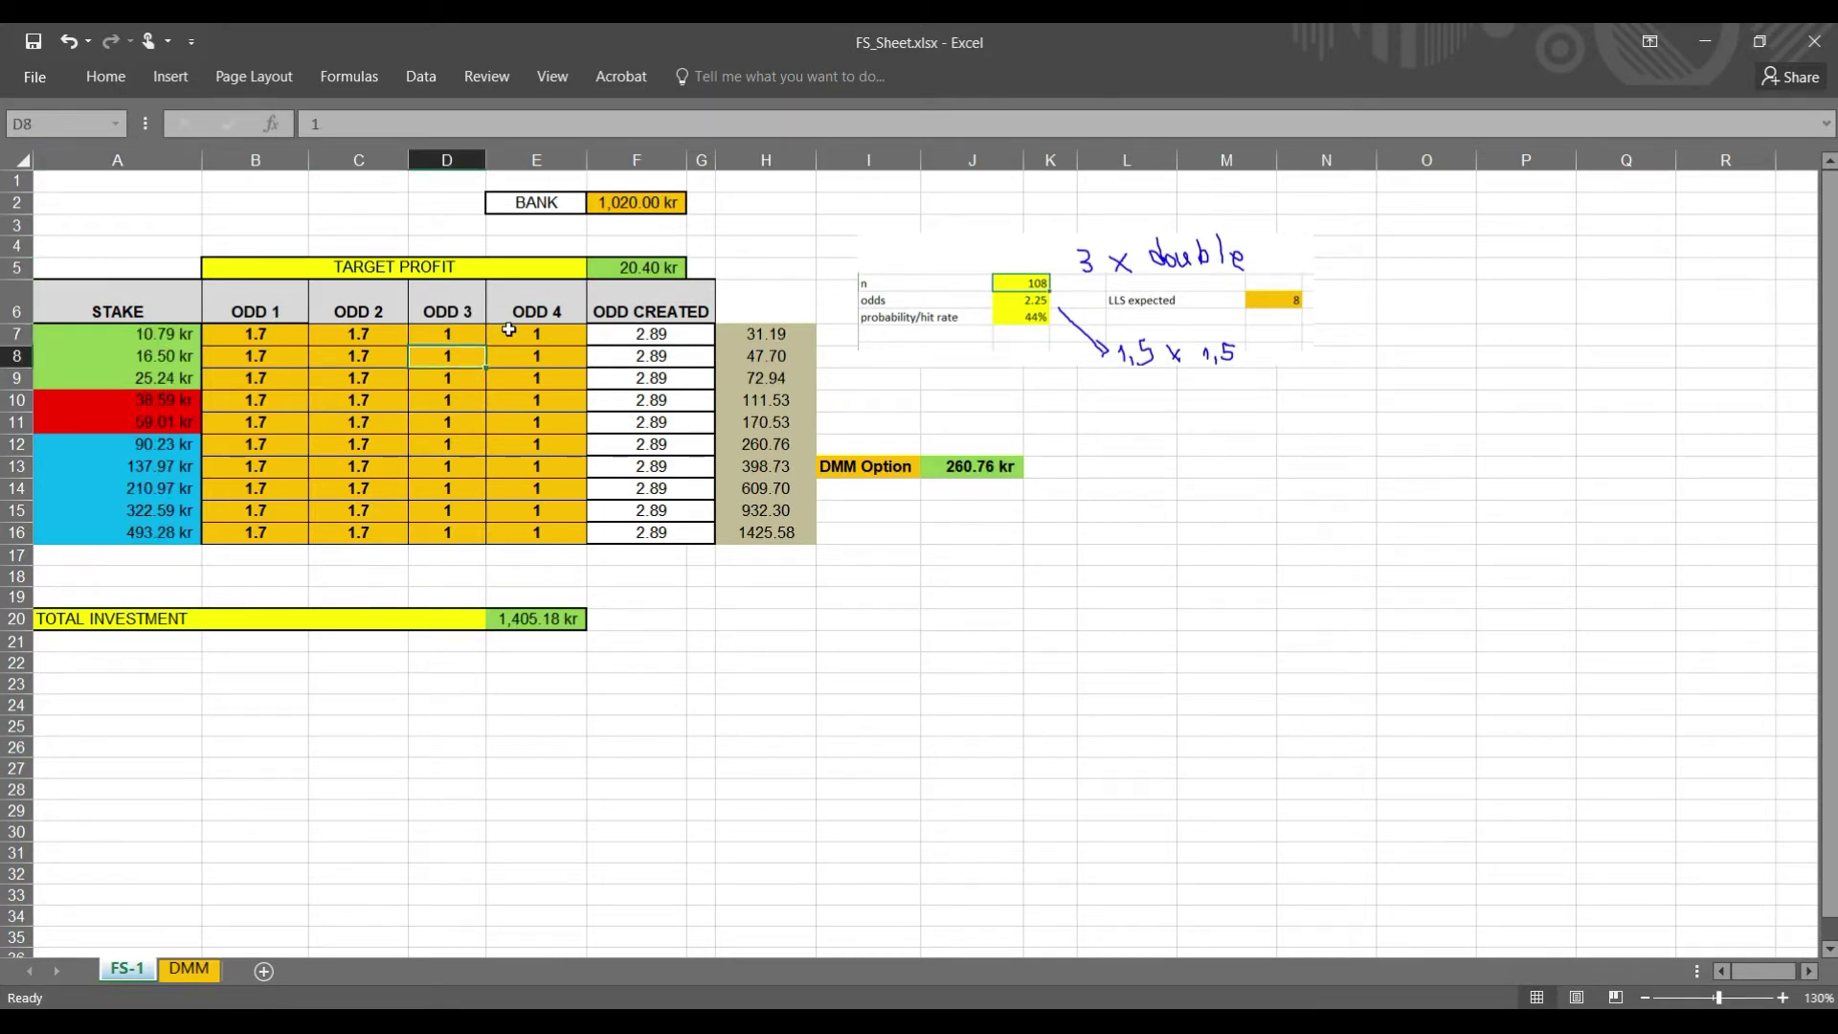
{"action": "key", "text": "shift+Right"}
{"action": "key", "text": "shift+Left"}
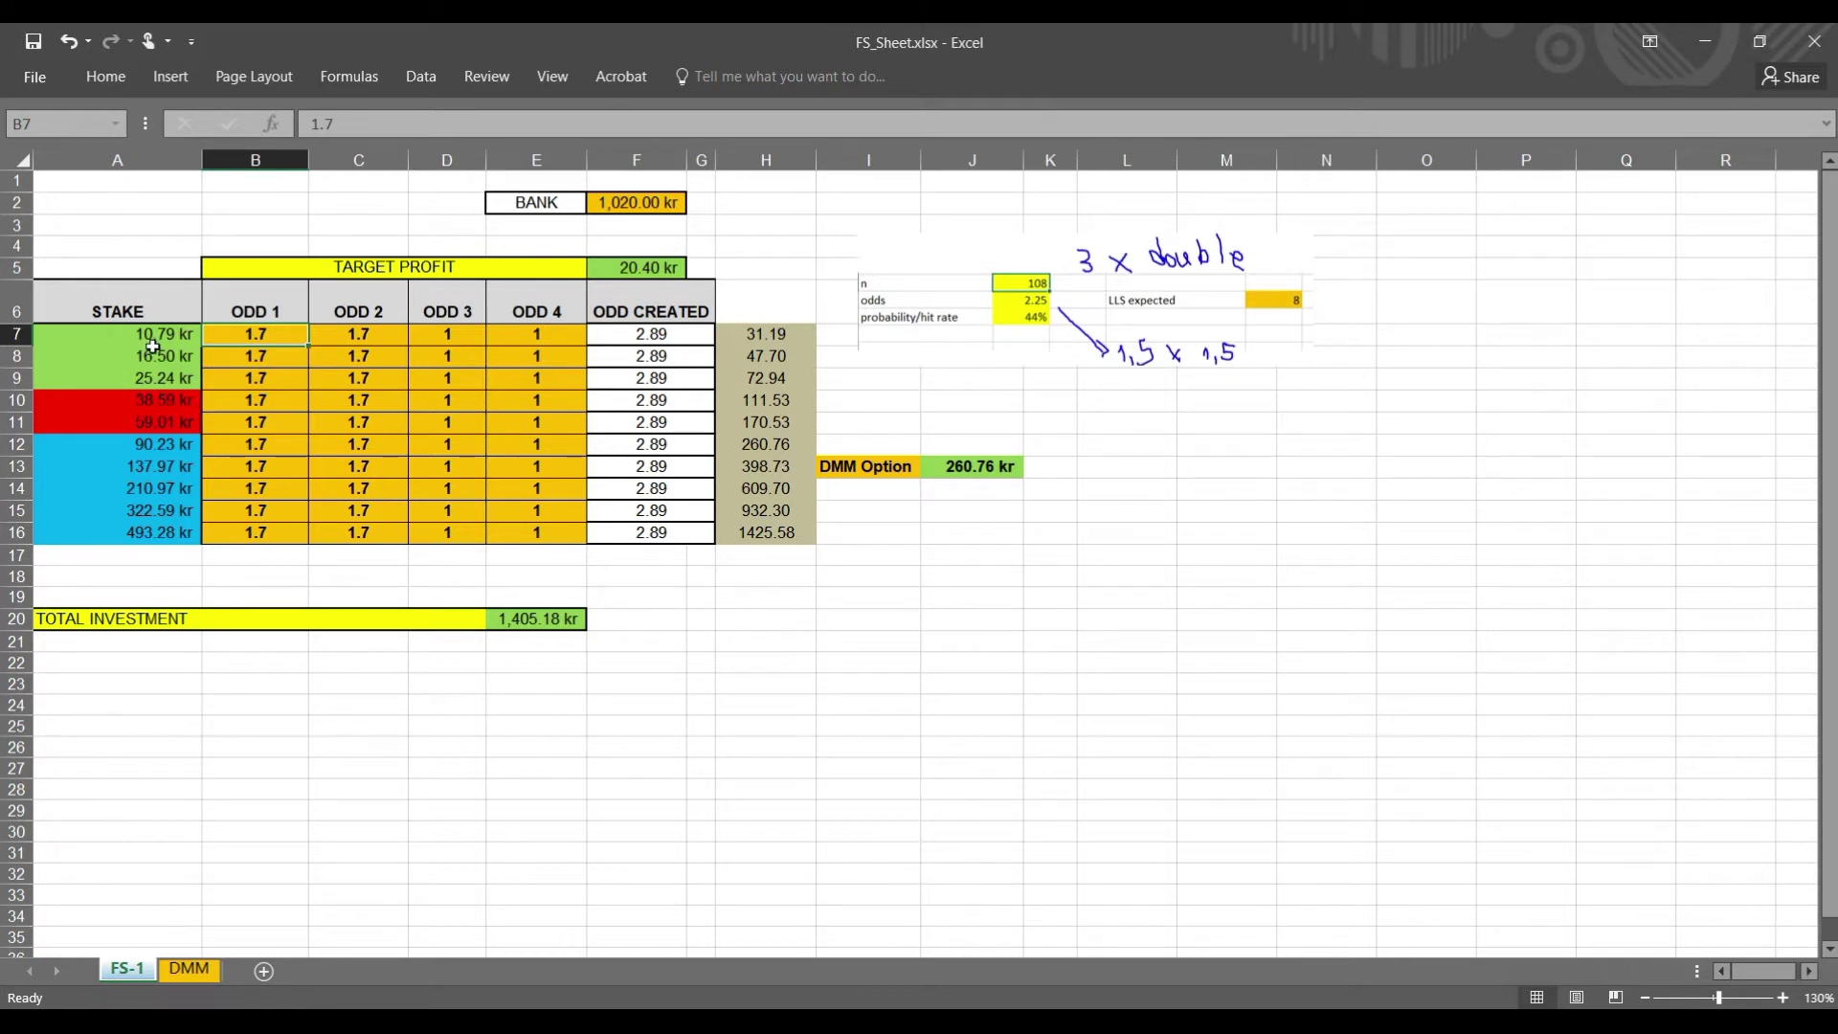
Review the first stake row's created odd, its return formula in column H, the target profit and the row's first two odds.
{"action": "left_click", "coordinate": [666, 340]}
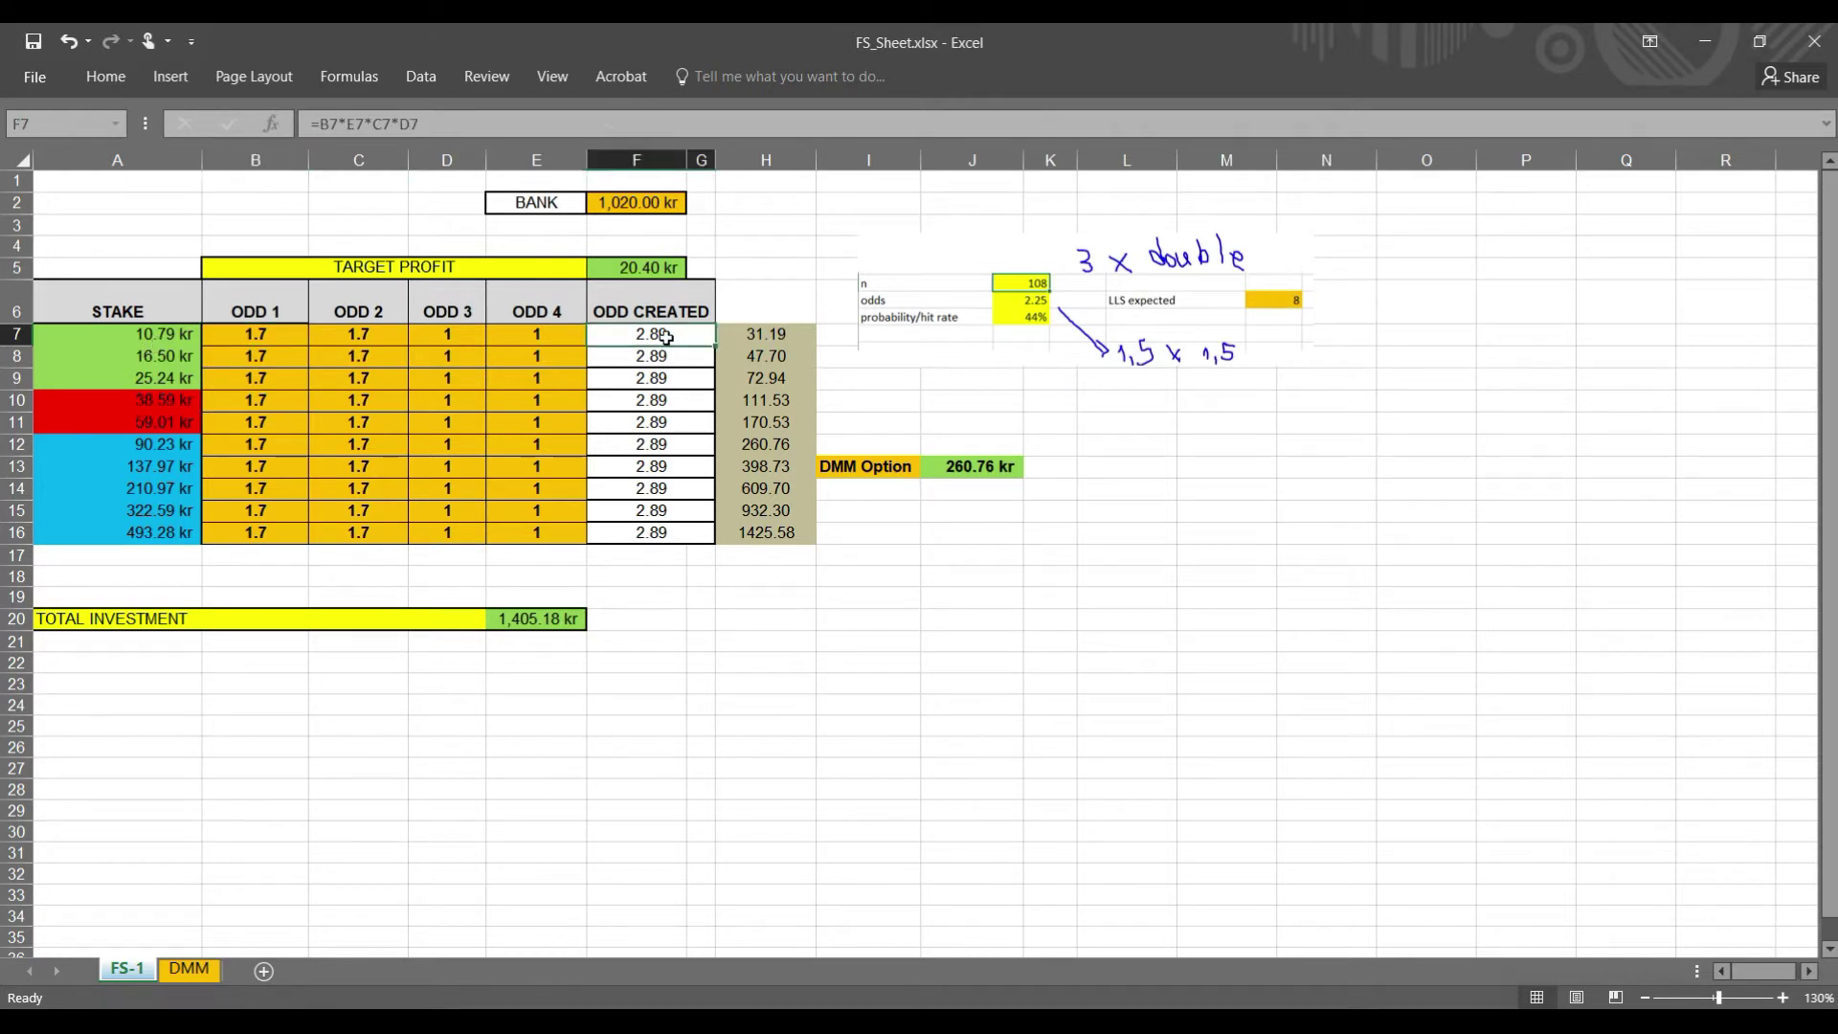
{"action": "left_click", "coordinate": [750, 337]}
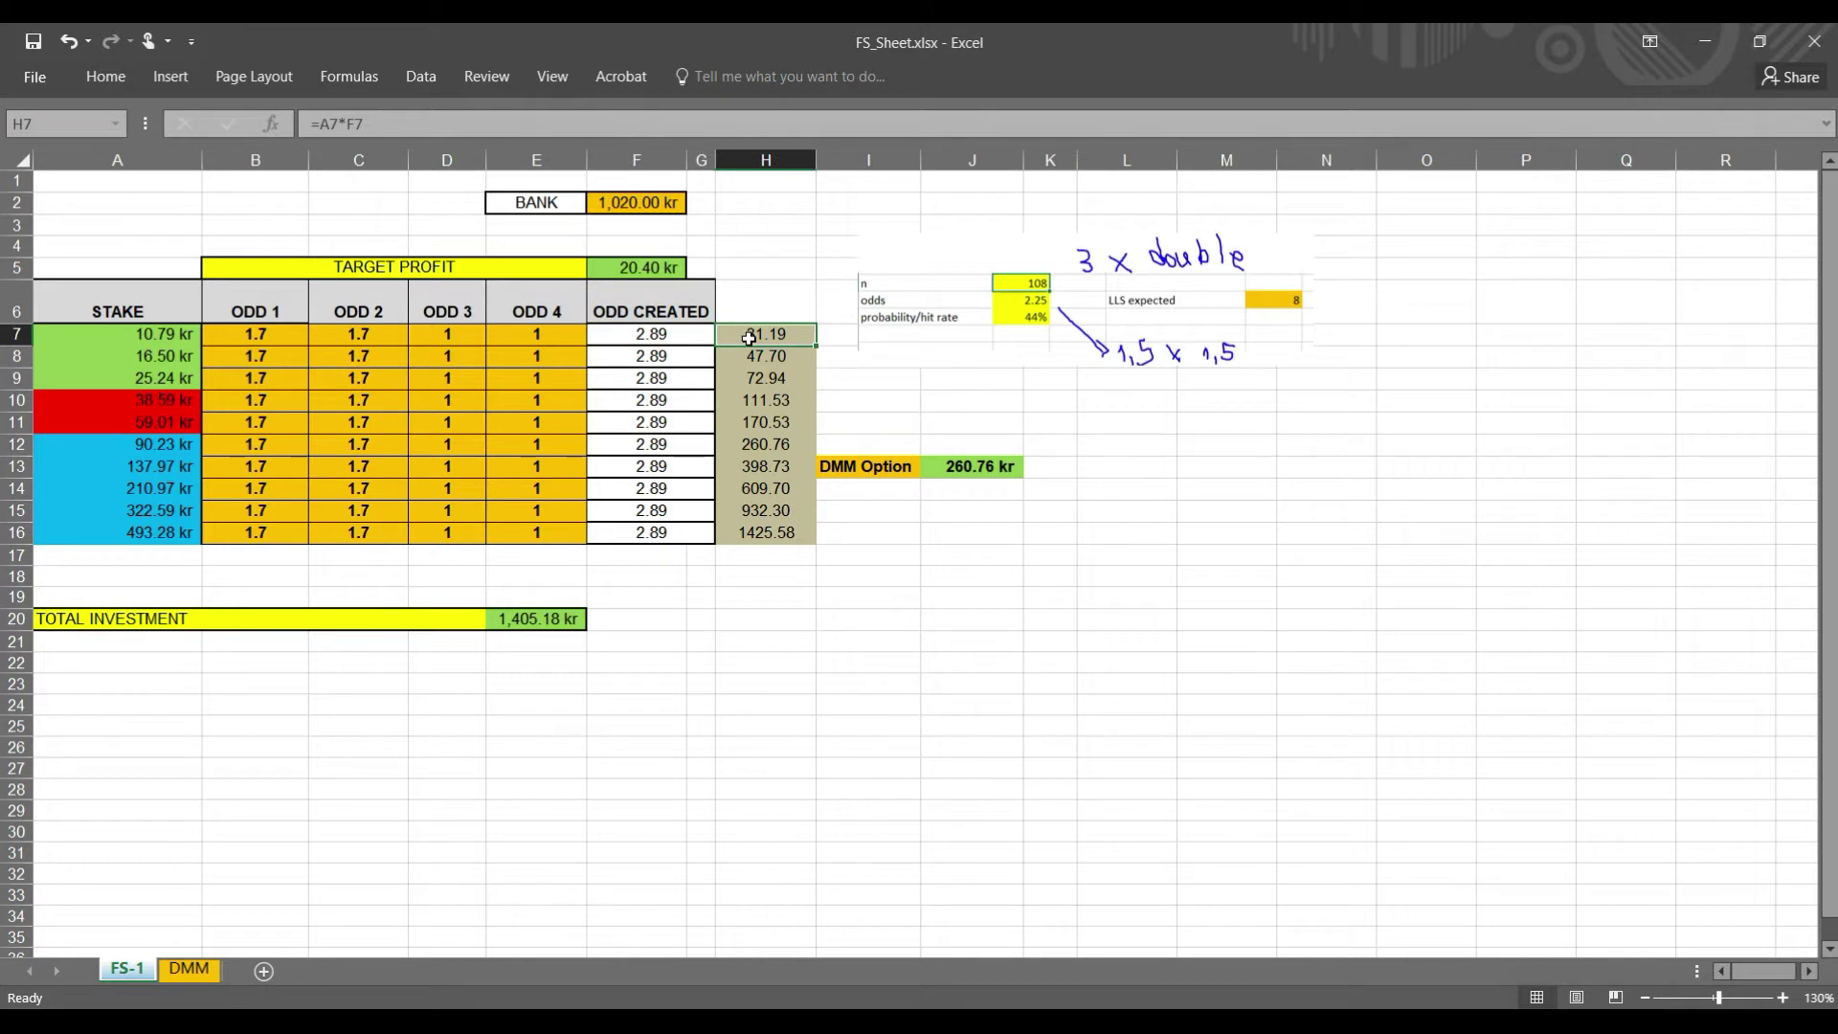
{"action": "key", "text": "F2"}
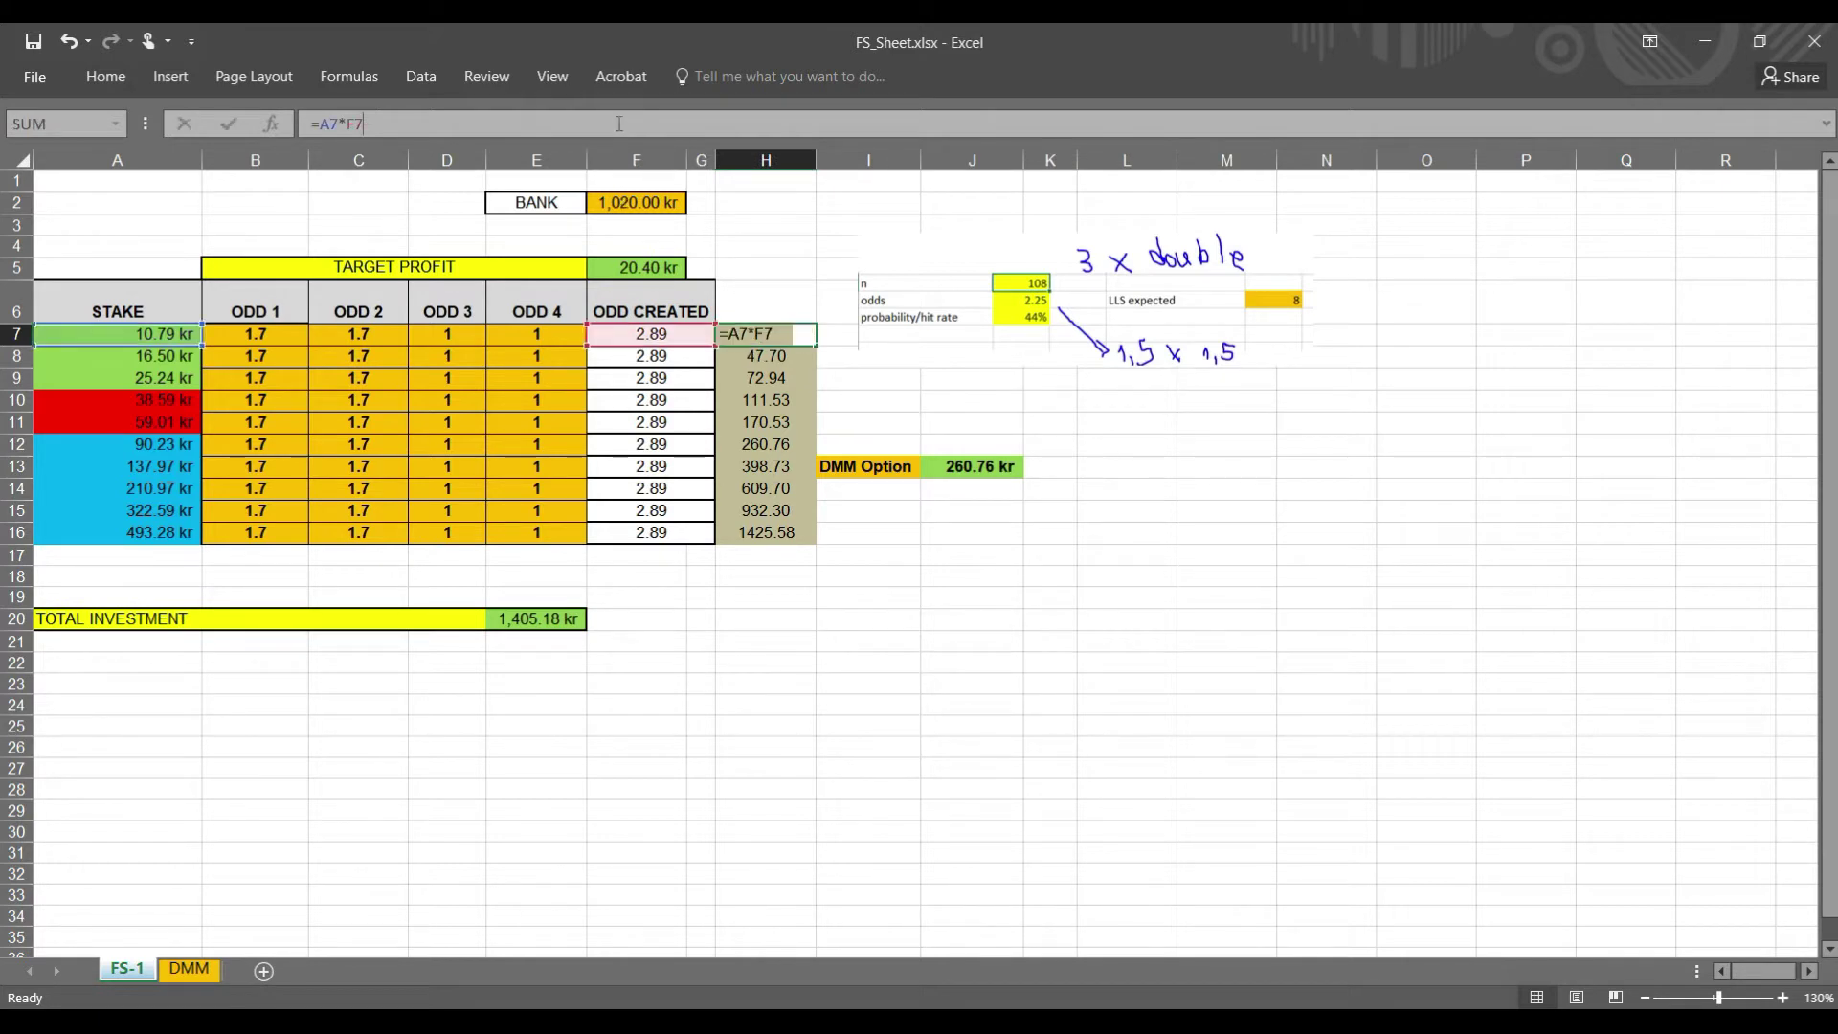
{"action": "key", "text": "Escape"}
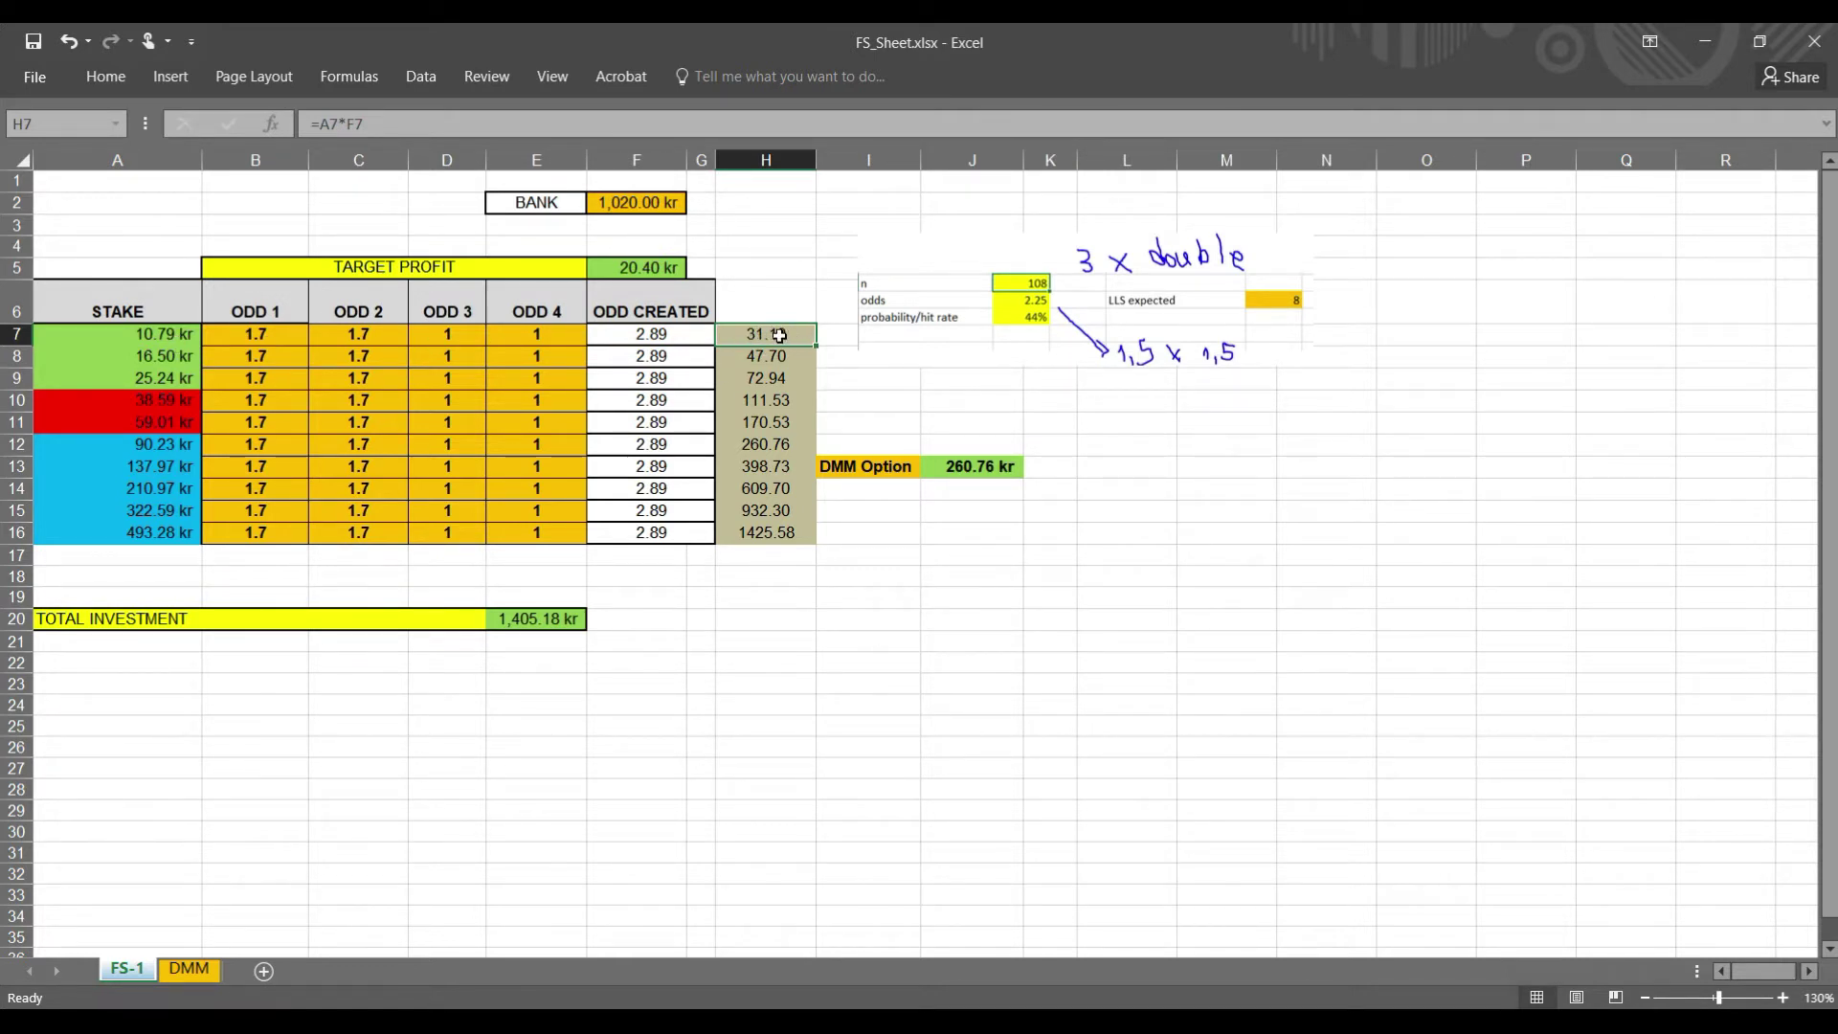
{"action": "left_click", "coordinate": [661, 265]}
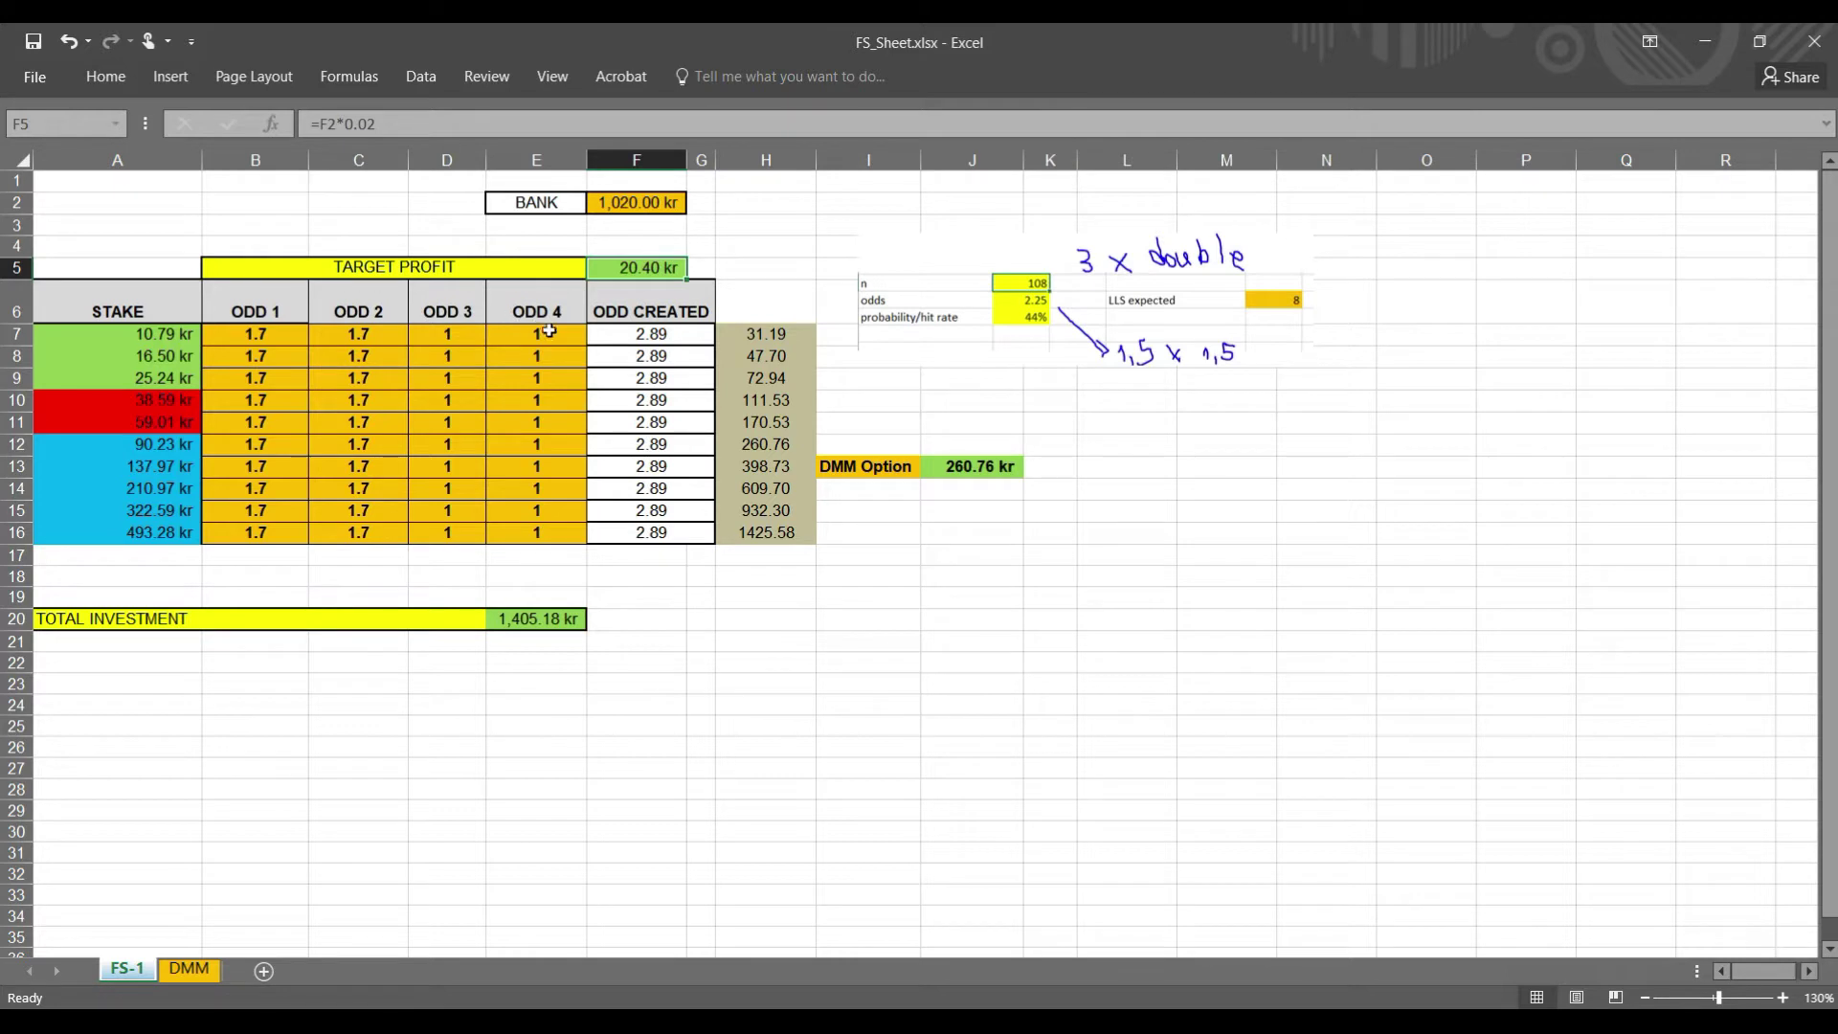
{"action": "left_click", "coordinate": [254, 336]}
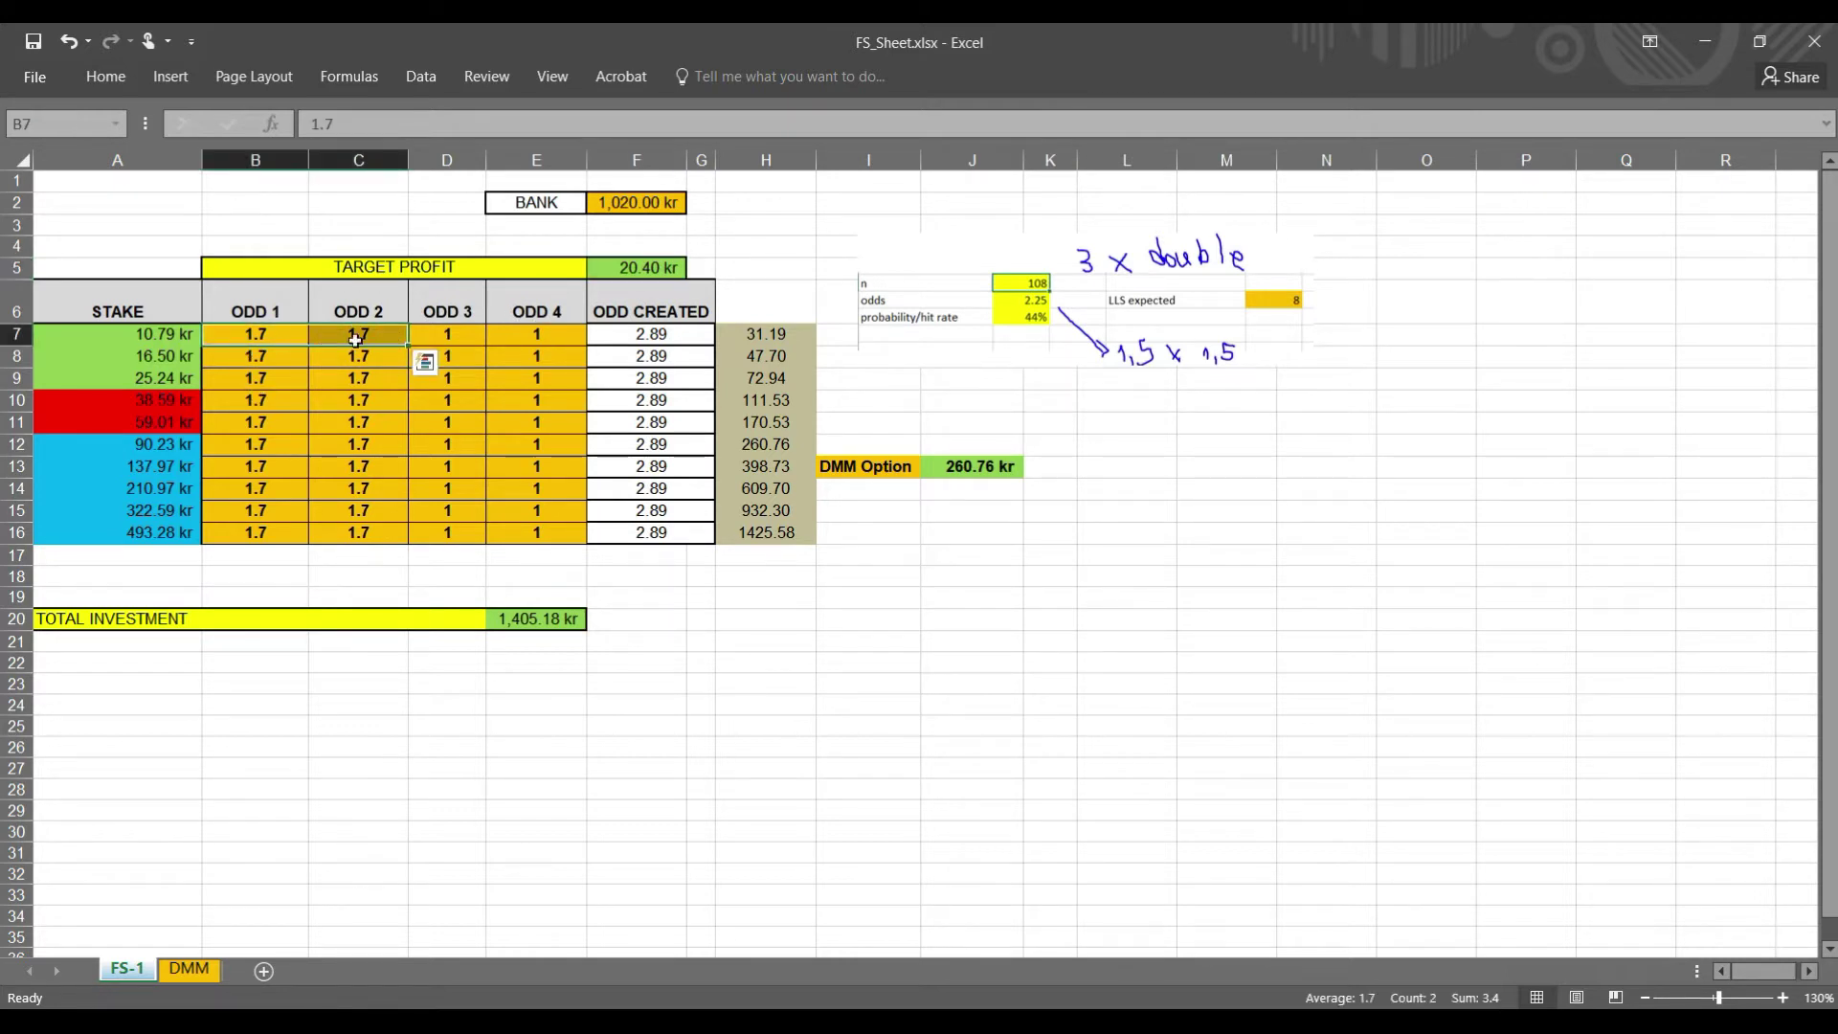
Set the bank in F2 to 1000 and highlight ODD 1 and ODD 2 in the first stake row.
{"action": "left_click", "coordinate": [613, 209]}
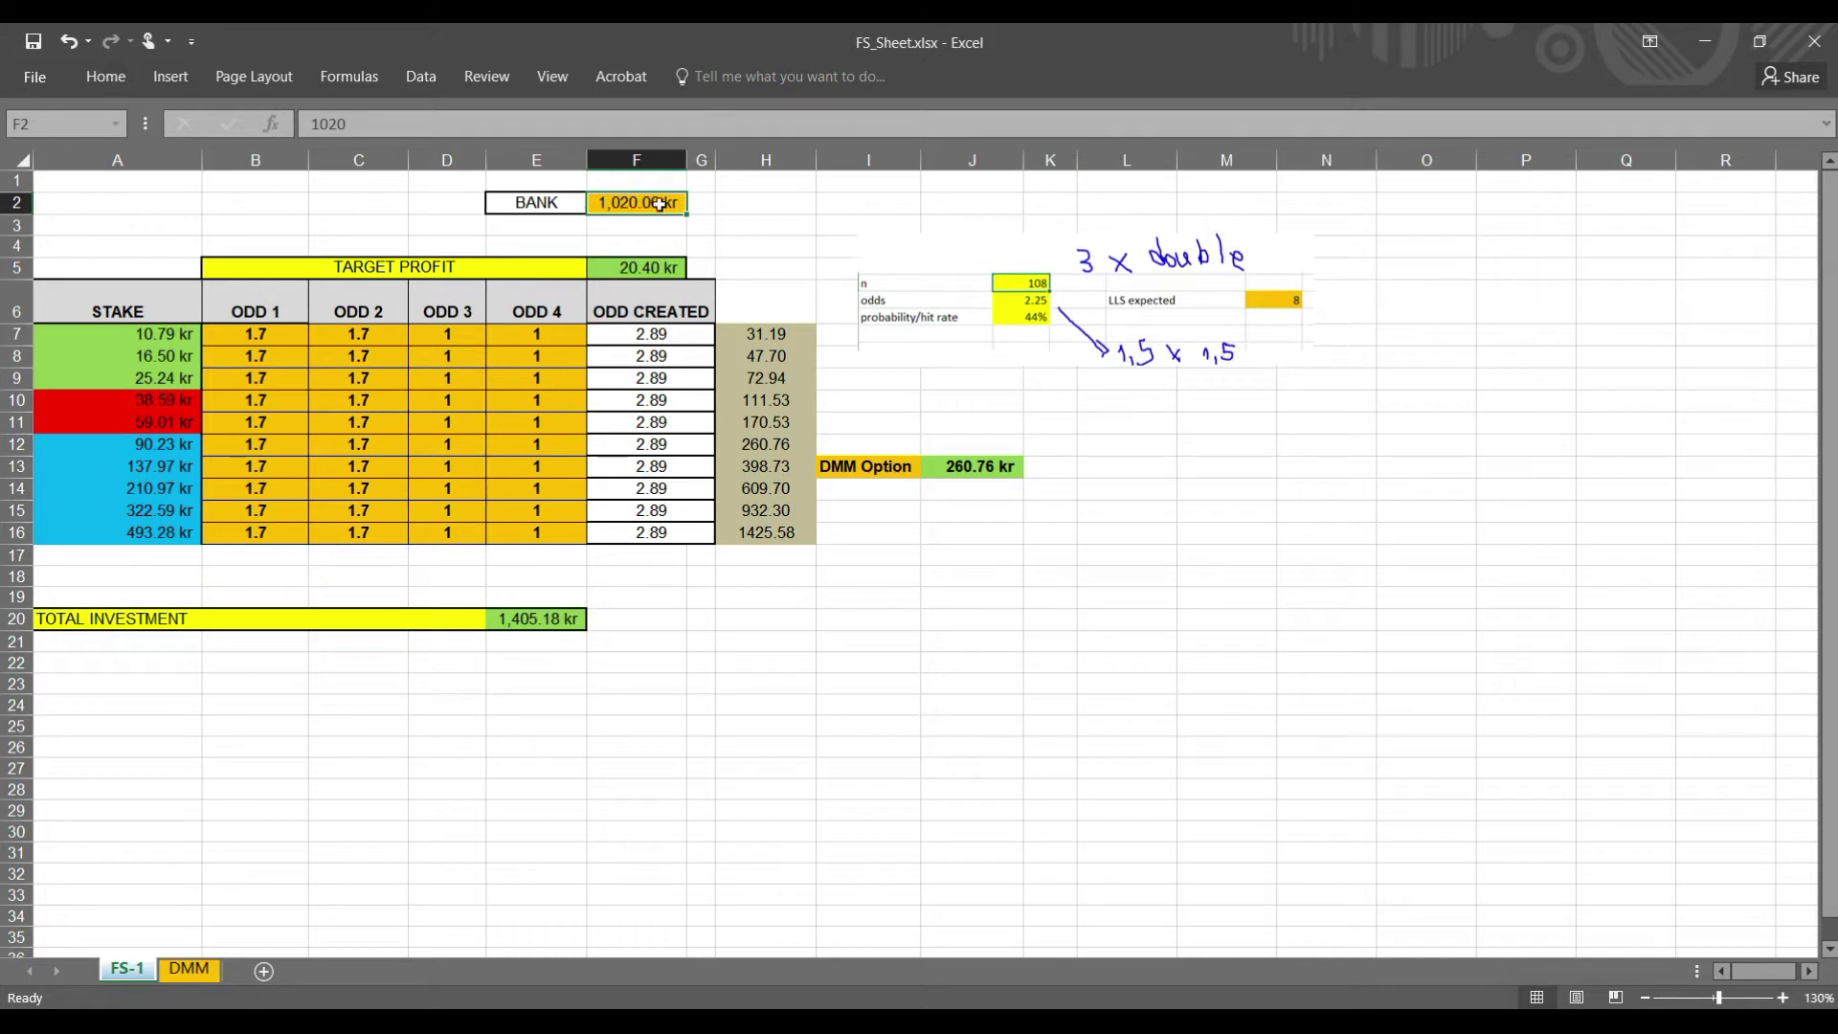
{"action": "type", "text": "1000"}
{"action": "key", "text": "Return"}
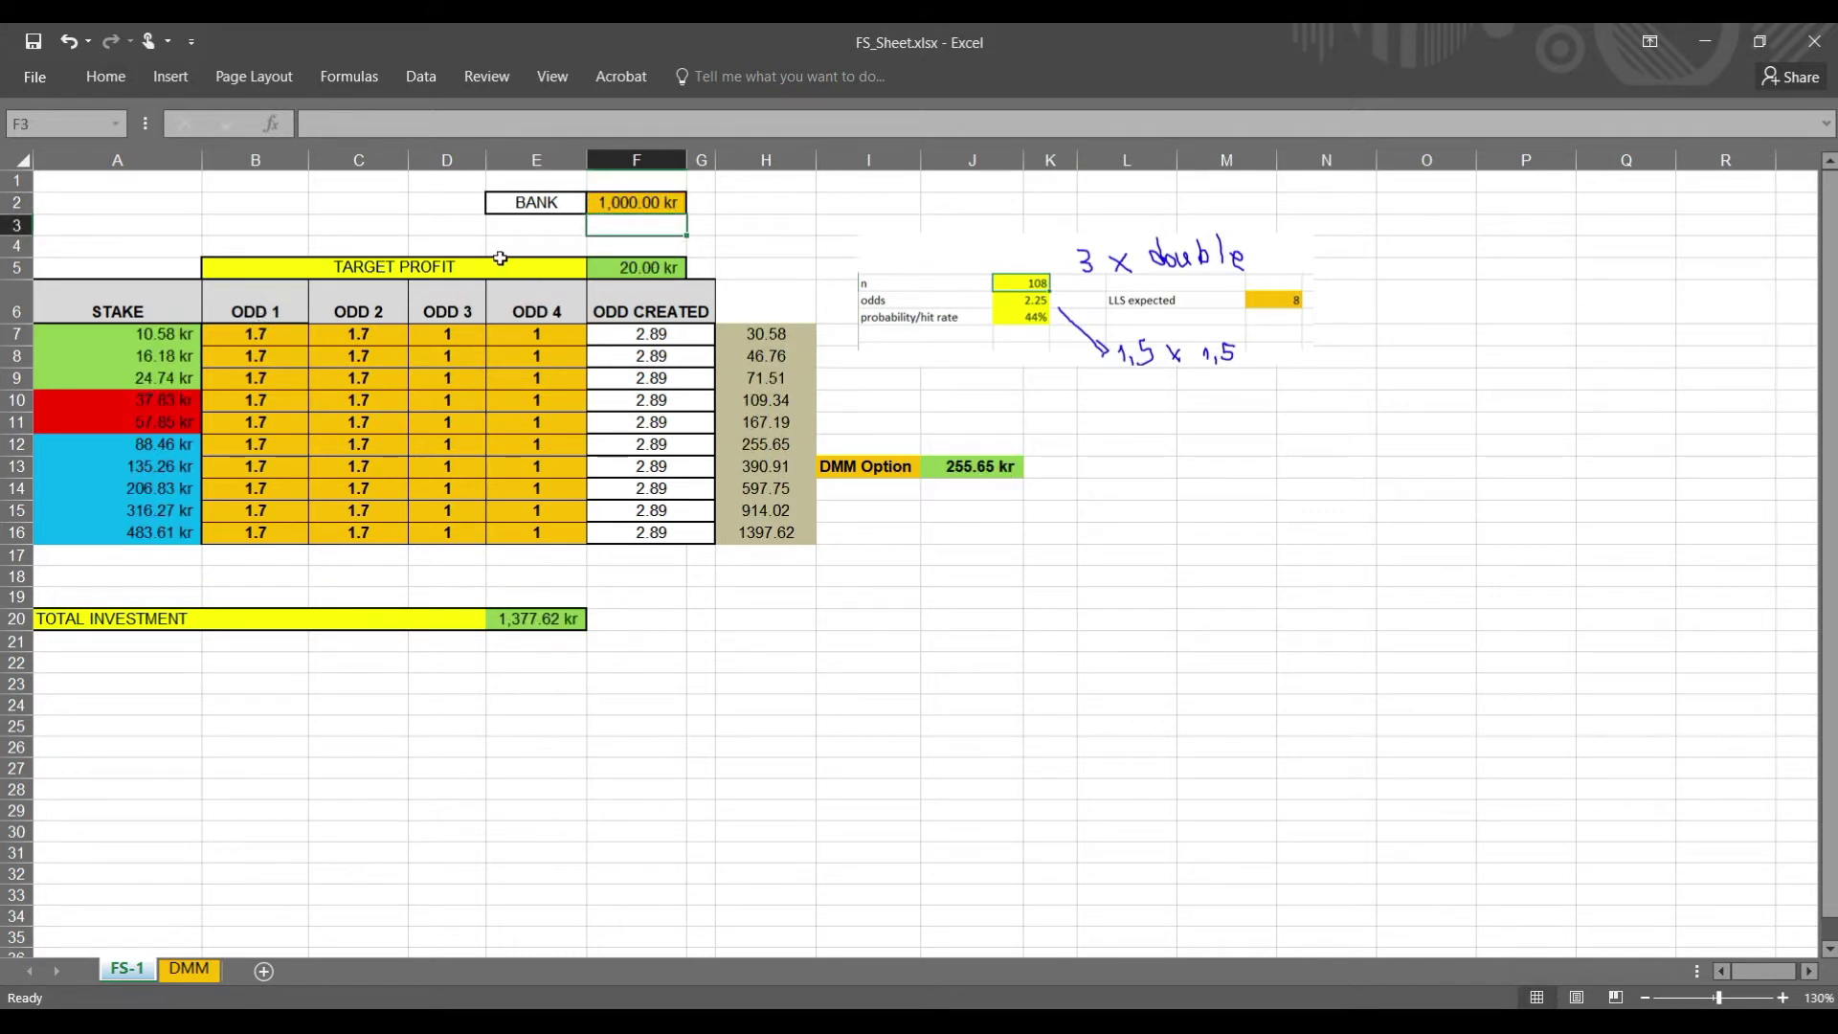
{"action": "left_click_drag", "start_coordinate": [275, 335], "coordinate": [341, 332]}
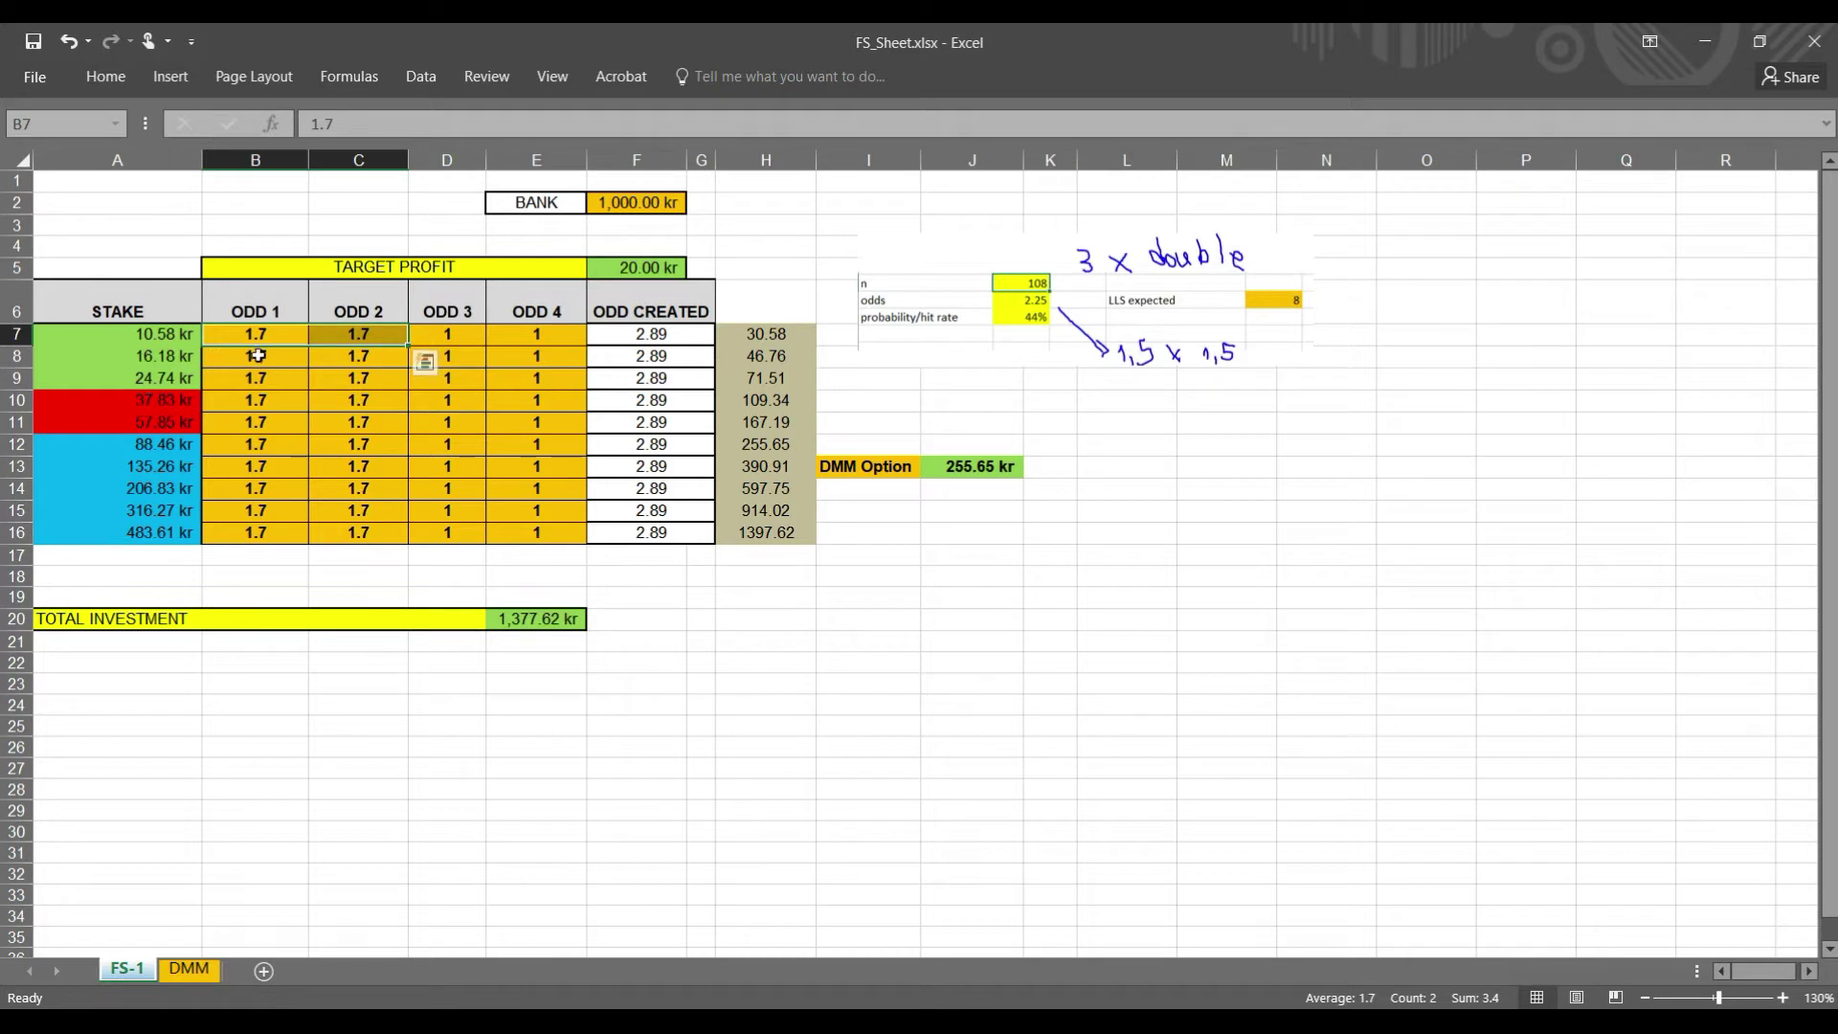
Set ODD 1 in the second stake row to 1.55.
{"action": "left_click", "coordinate": [255, 356]}
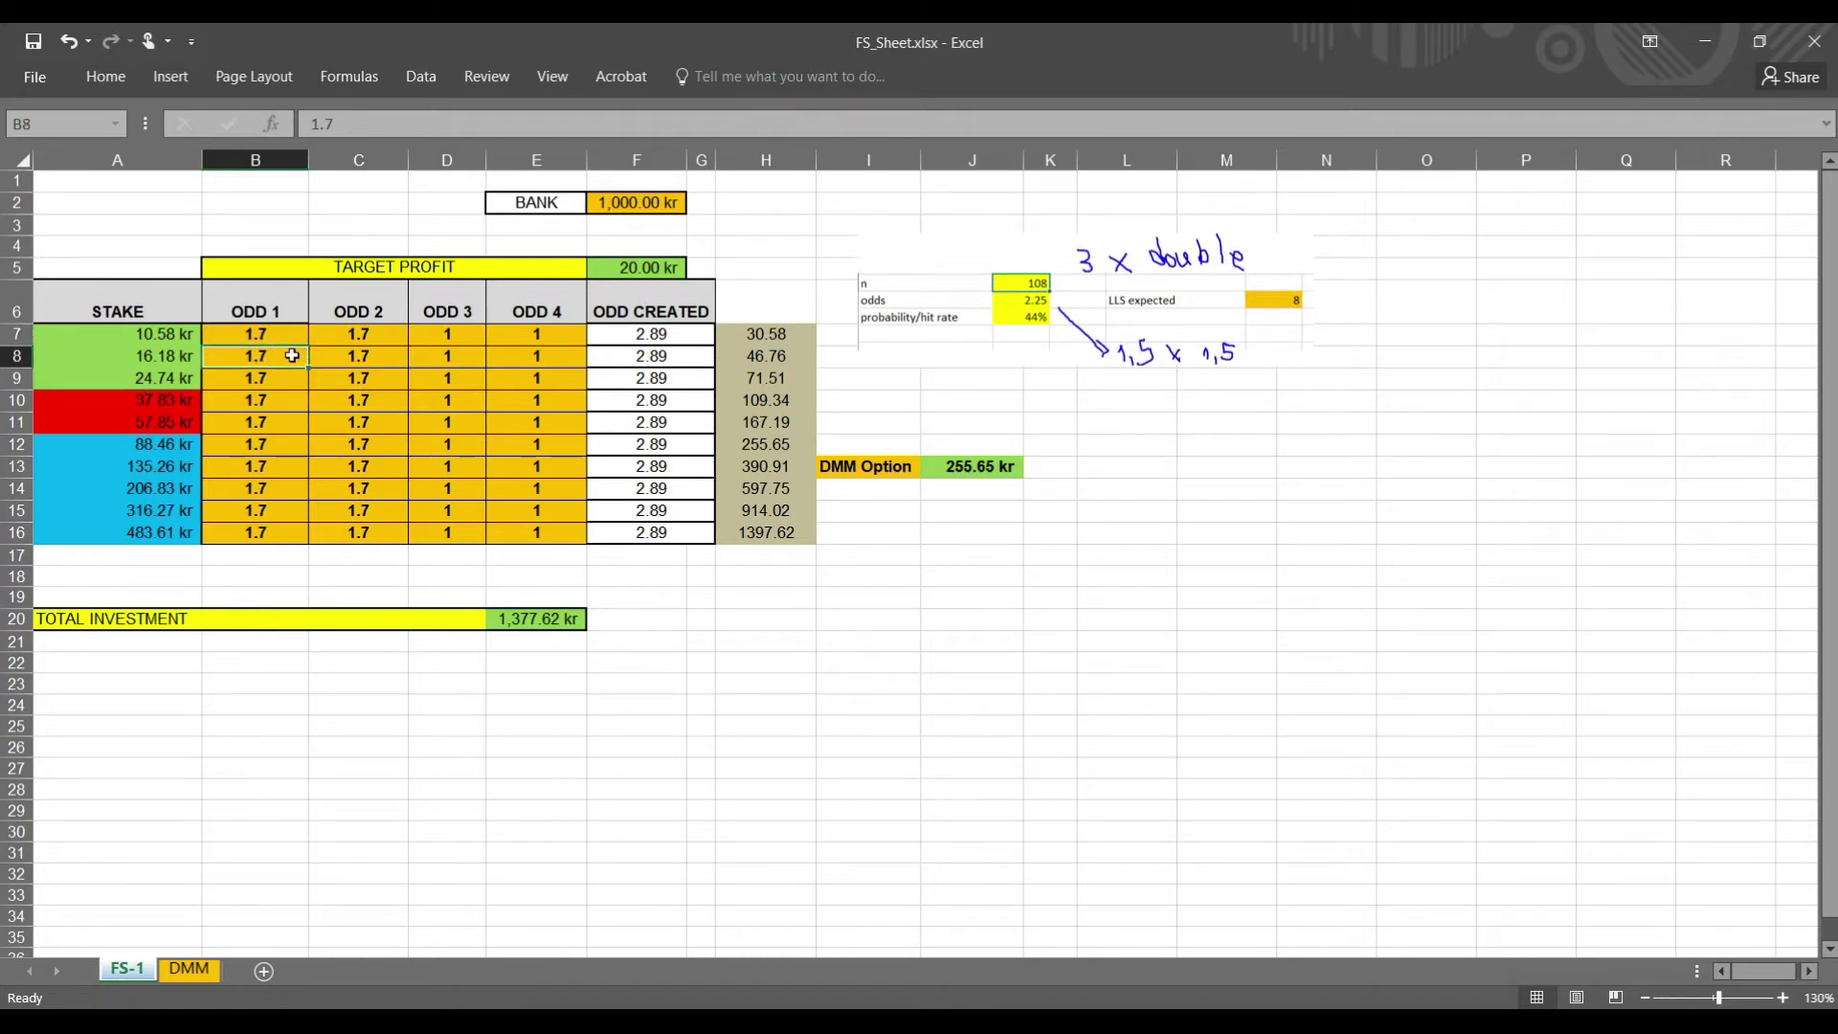
{"action": "left_click_drag", "start_coordinate": [297, 356], "coordinate": [341, 354]}
{"action": "left_click", "coordinate": [291, 356]}
{"action": "type", "text": "1.55"}
{"action": "key", "text": "Return"}
{"action": "key", "text": "Up"}
Set ODD 2 to 1.75 in both the second and third stake rows.
{"action": "key", "text": "Right"}
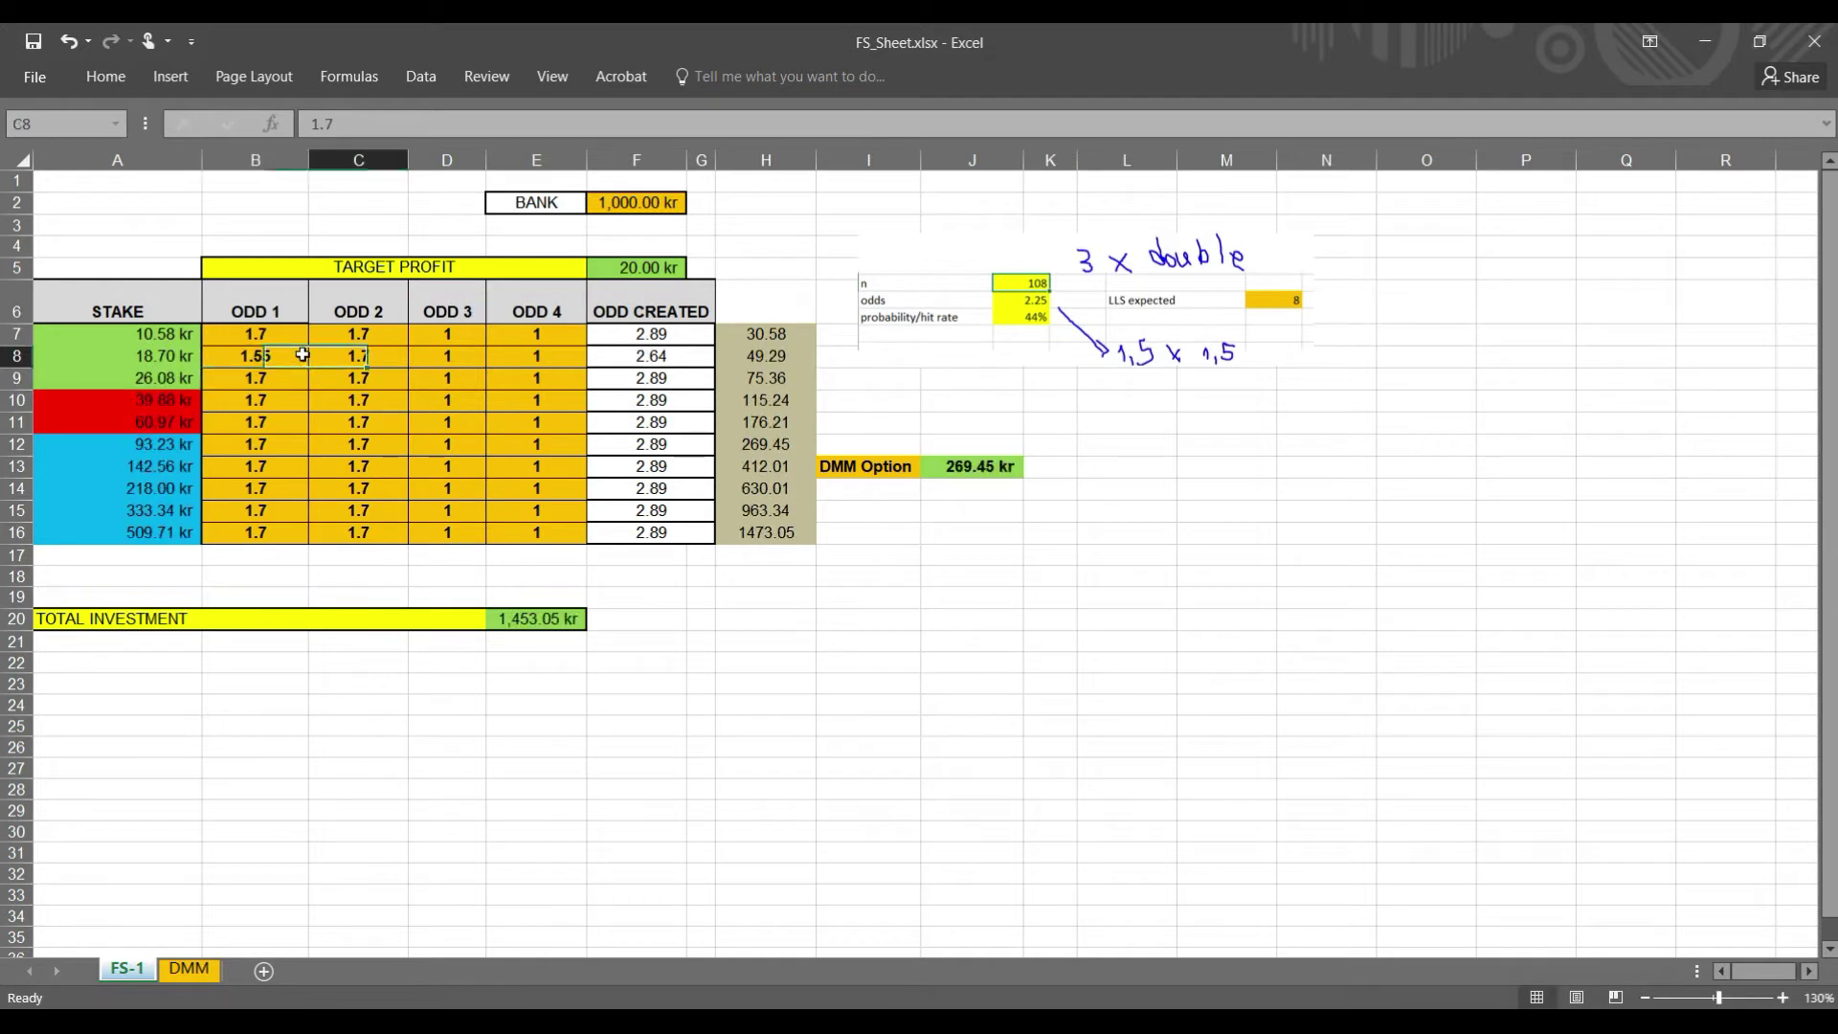
{"action": "type", "text": "175"}
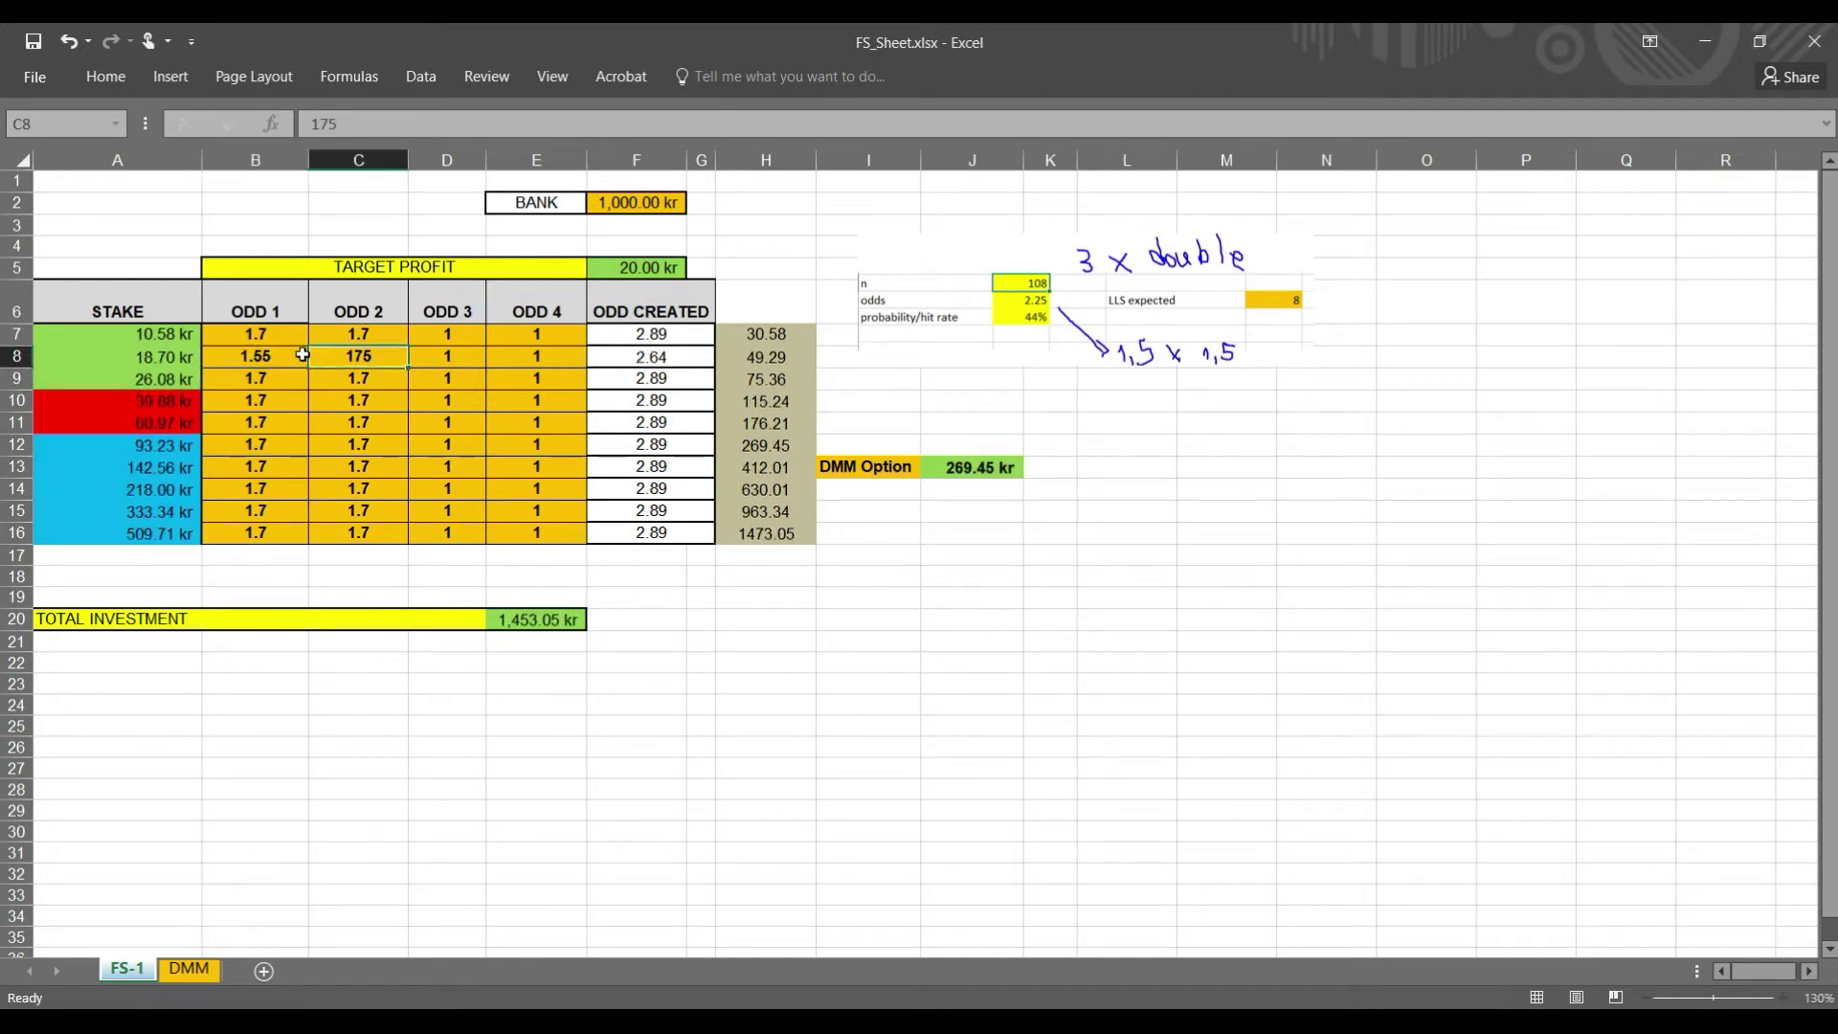
{"action": "key", "text": "Return"}
{"action": "key", "text": "Up"}
{"action": "type", "text": "1.65"}
{"action": "key", "text": "BackSpace"}
{"action": "key", "text": "BackSpace"}
{"action": "type", "text": "75"}
{"action": "key", "text": "Return"}
{"action": "type", "text": "1.75"}
{"action": "key", "text": "Return"}
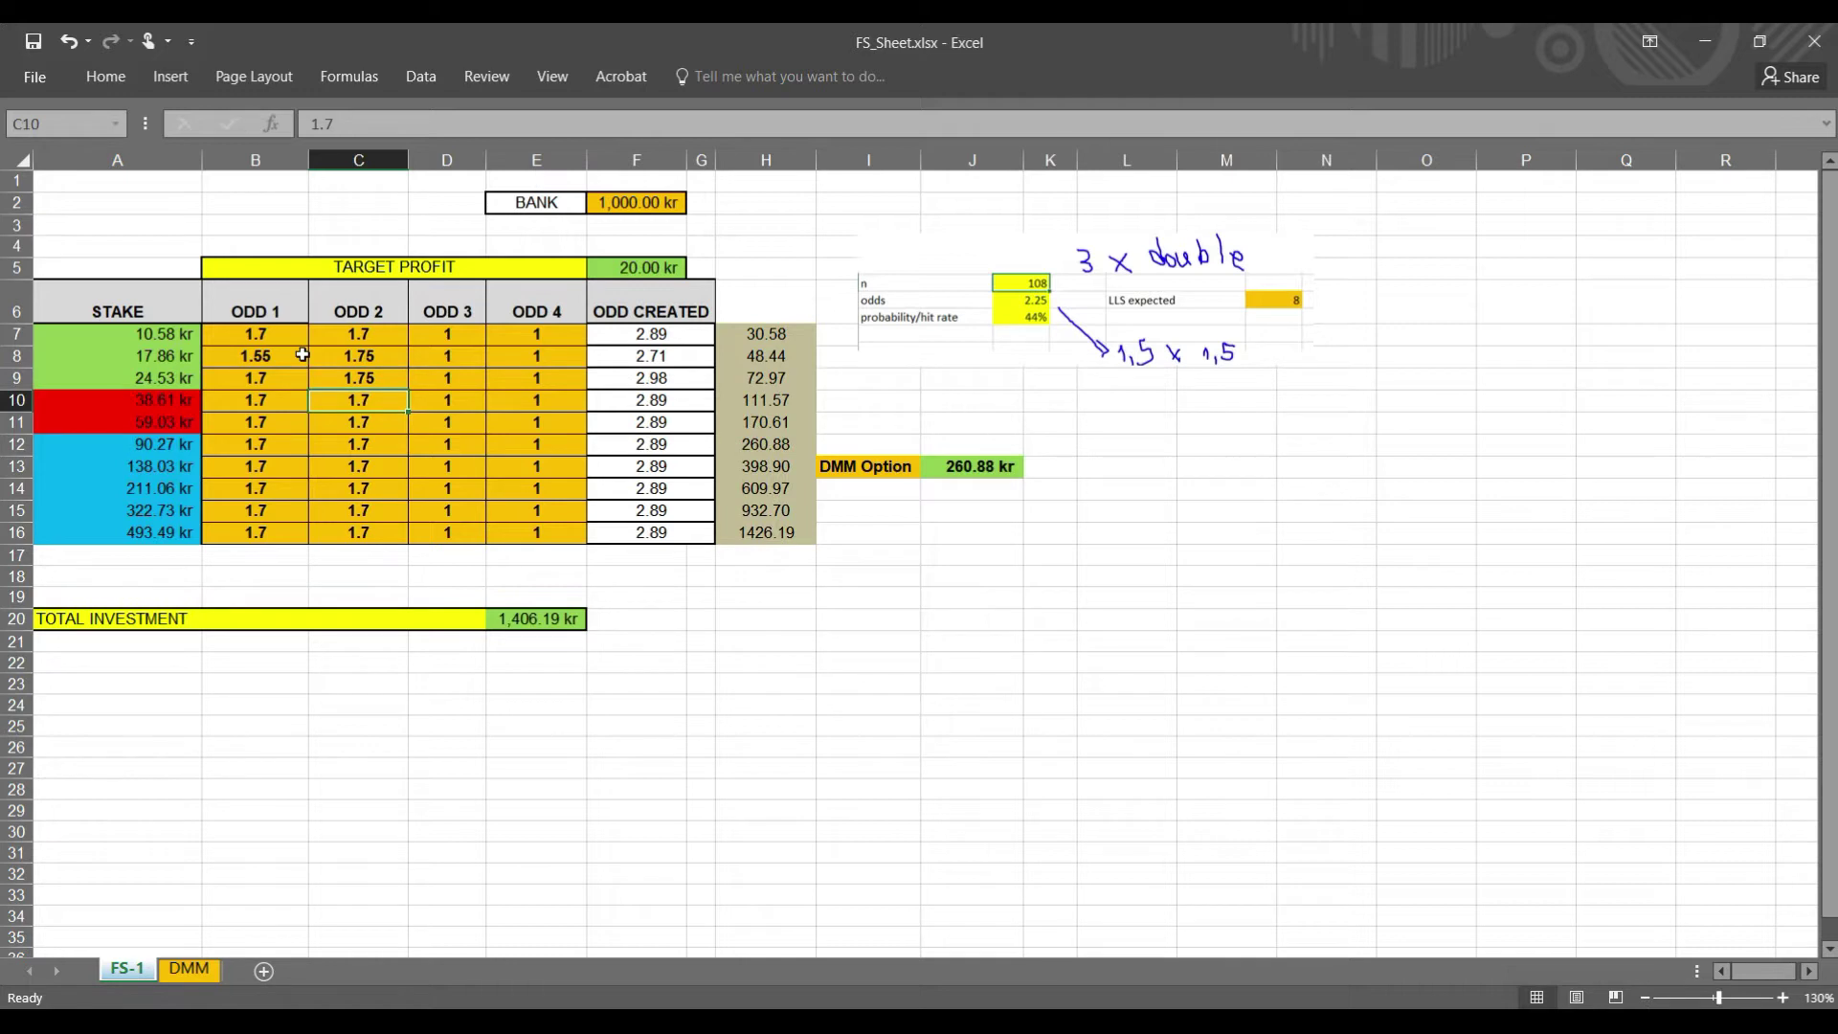
Examine the second stake row's first two odds and the formula behind its stake.
{"action": "left_click_drag", "start_coordinate": [293, 356], "coordinate": [351, 356]}
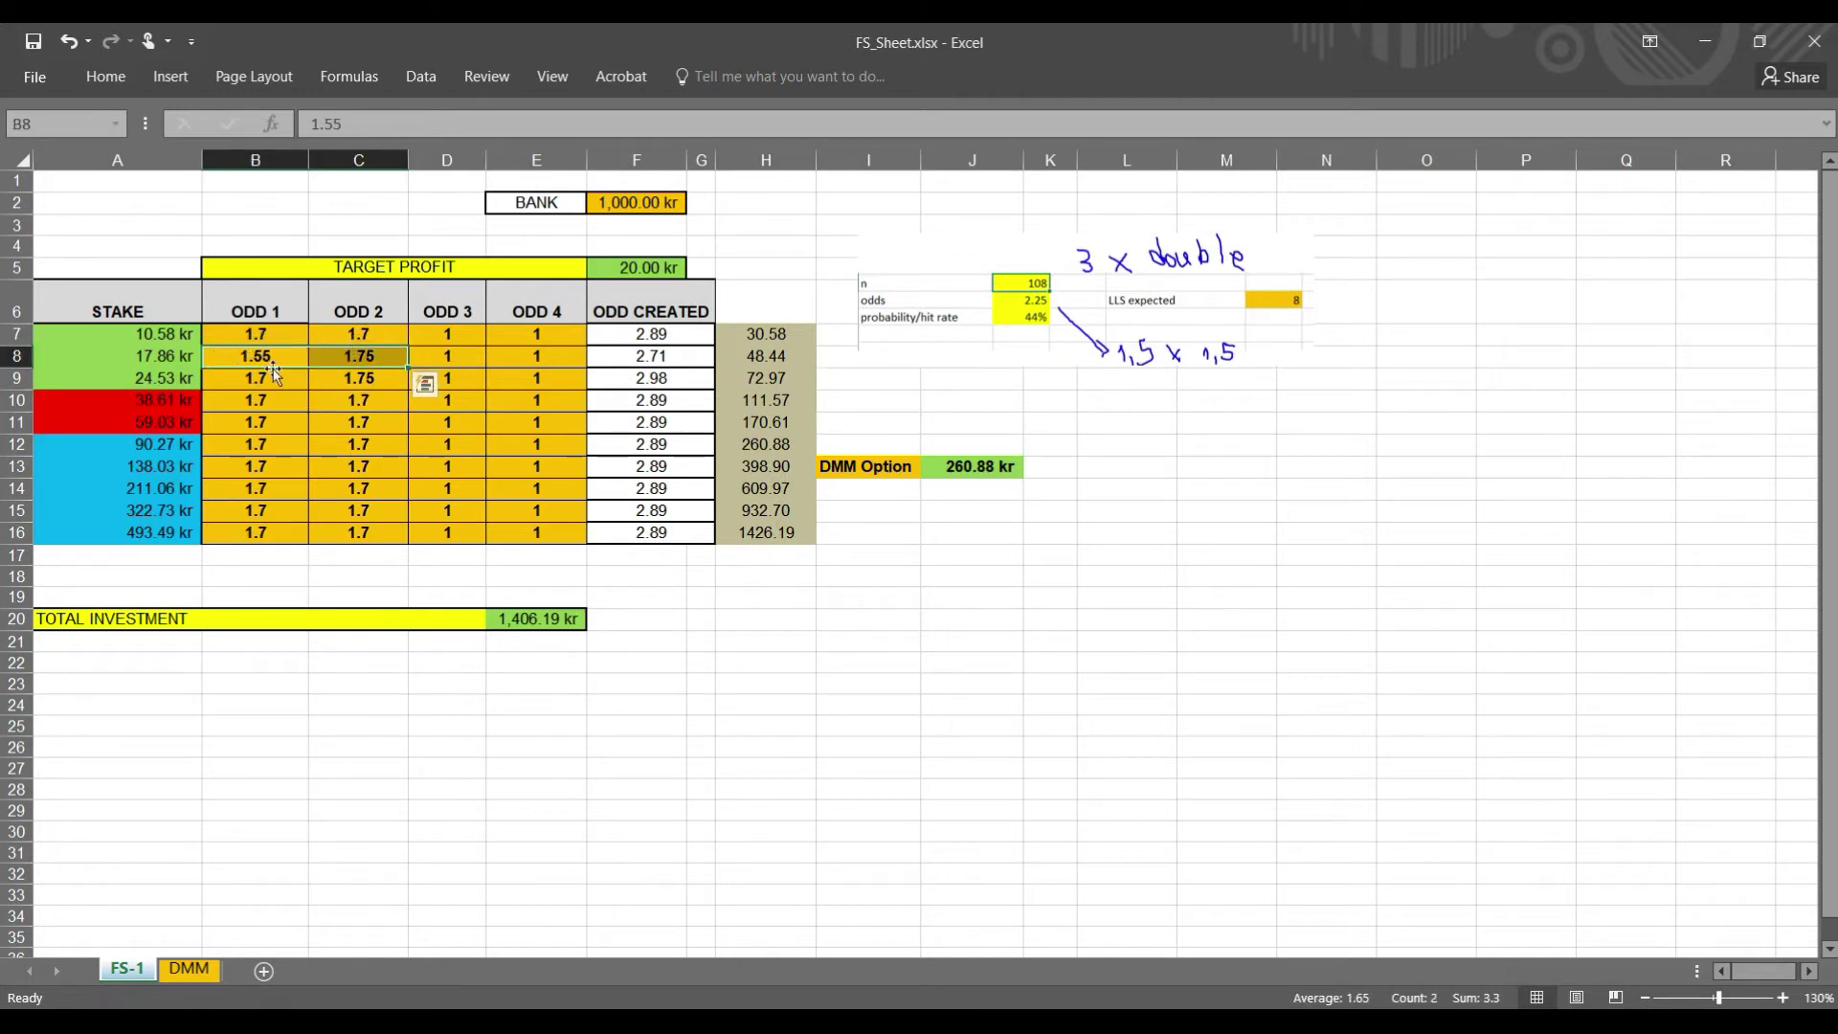
{"action": "left_click", "coordinate": [174, 362]}
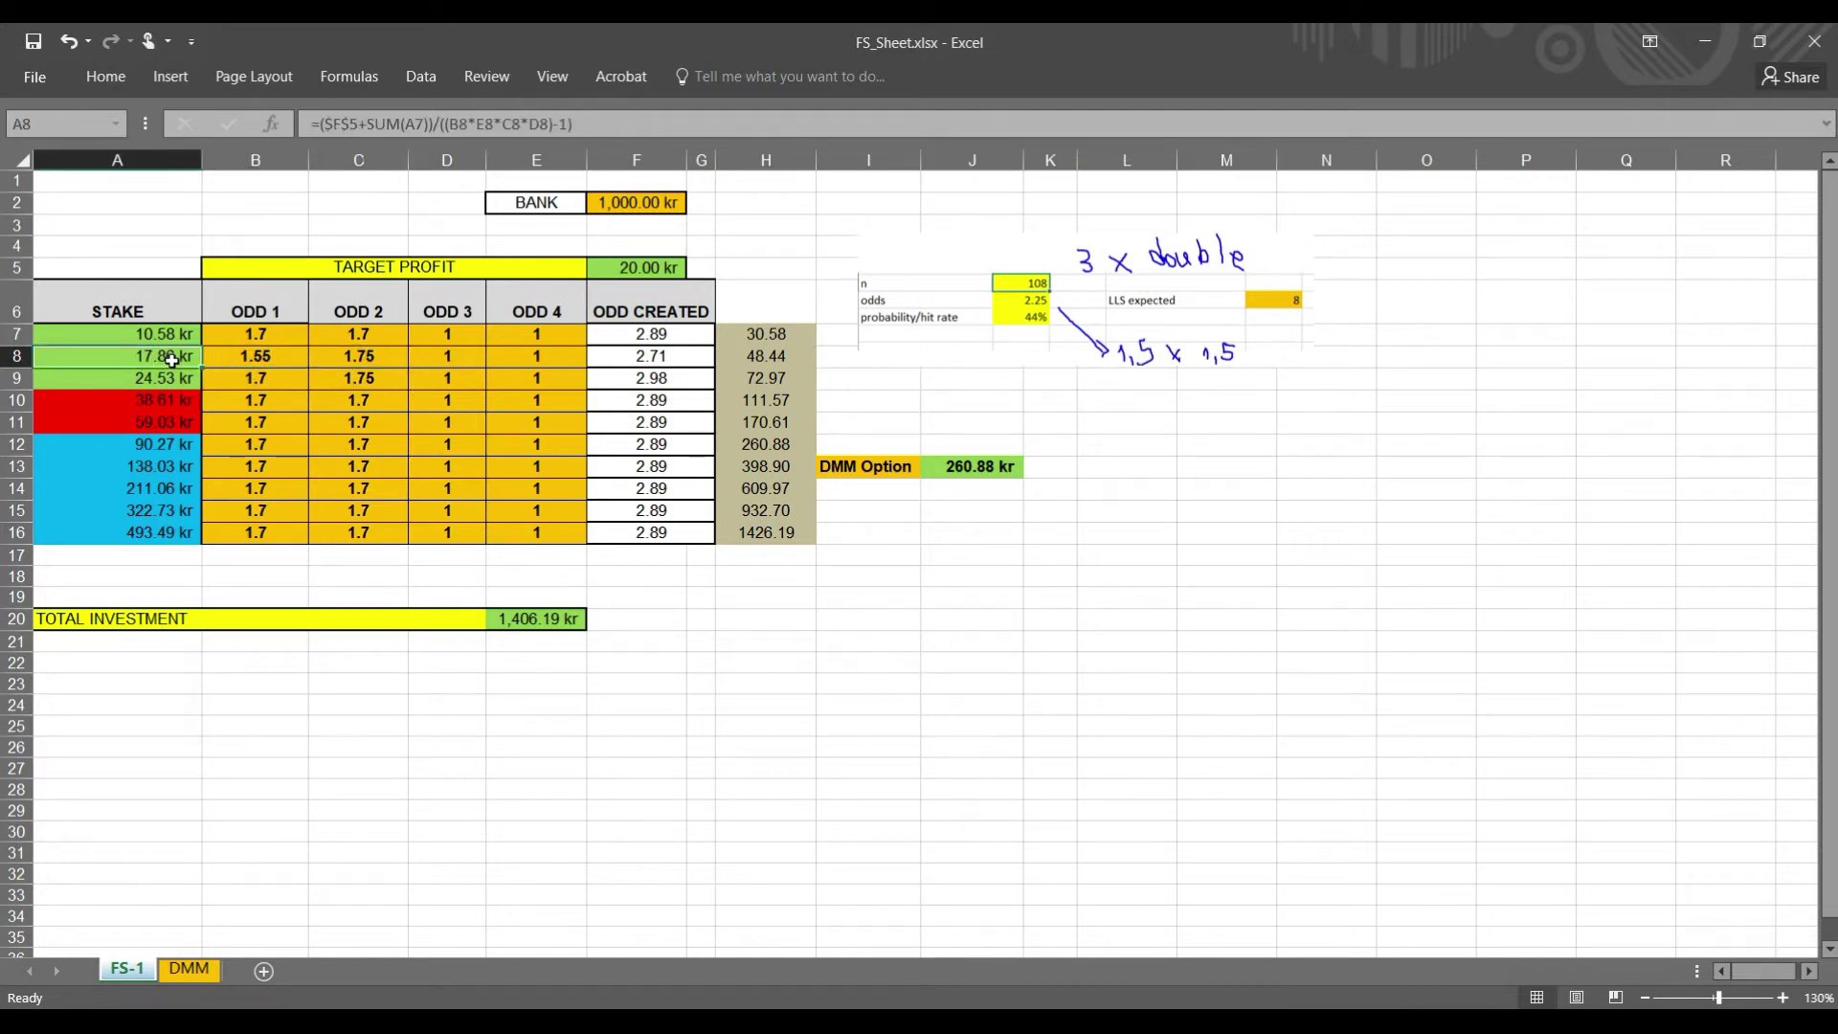
Examine the second stake row's return formula and its two odds, followed by the odds grid across all ten stake rows.
{"action": "left_click", "coordinate": [756, 355]}
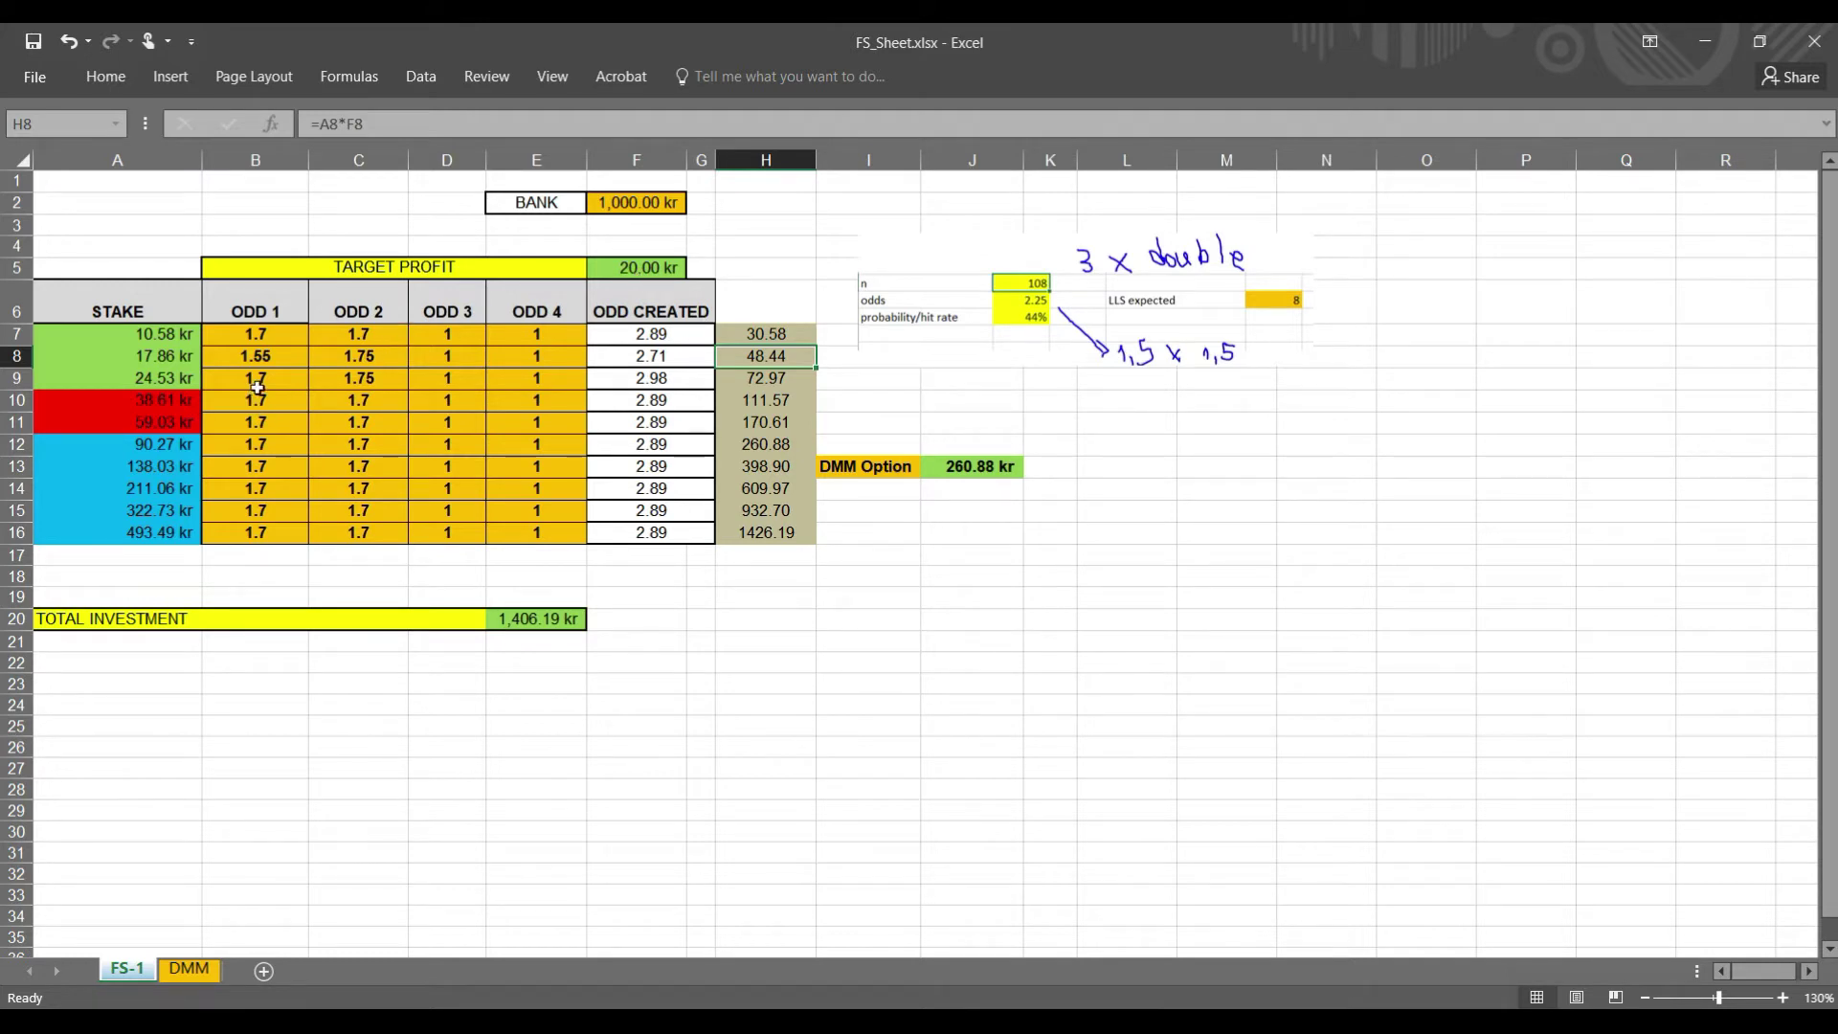
{"action": "left_click_drag", "start_coordinate": [274, 354], "coordinate": [393, 356]}
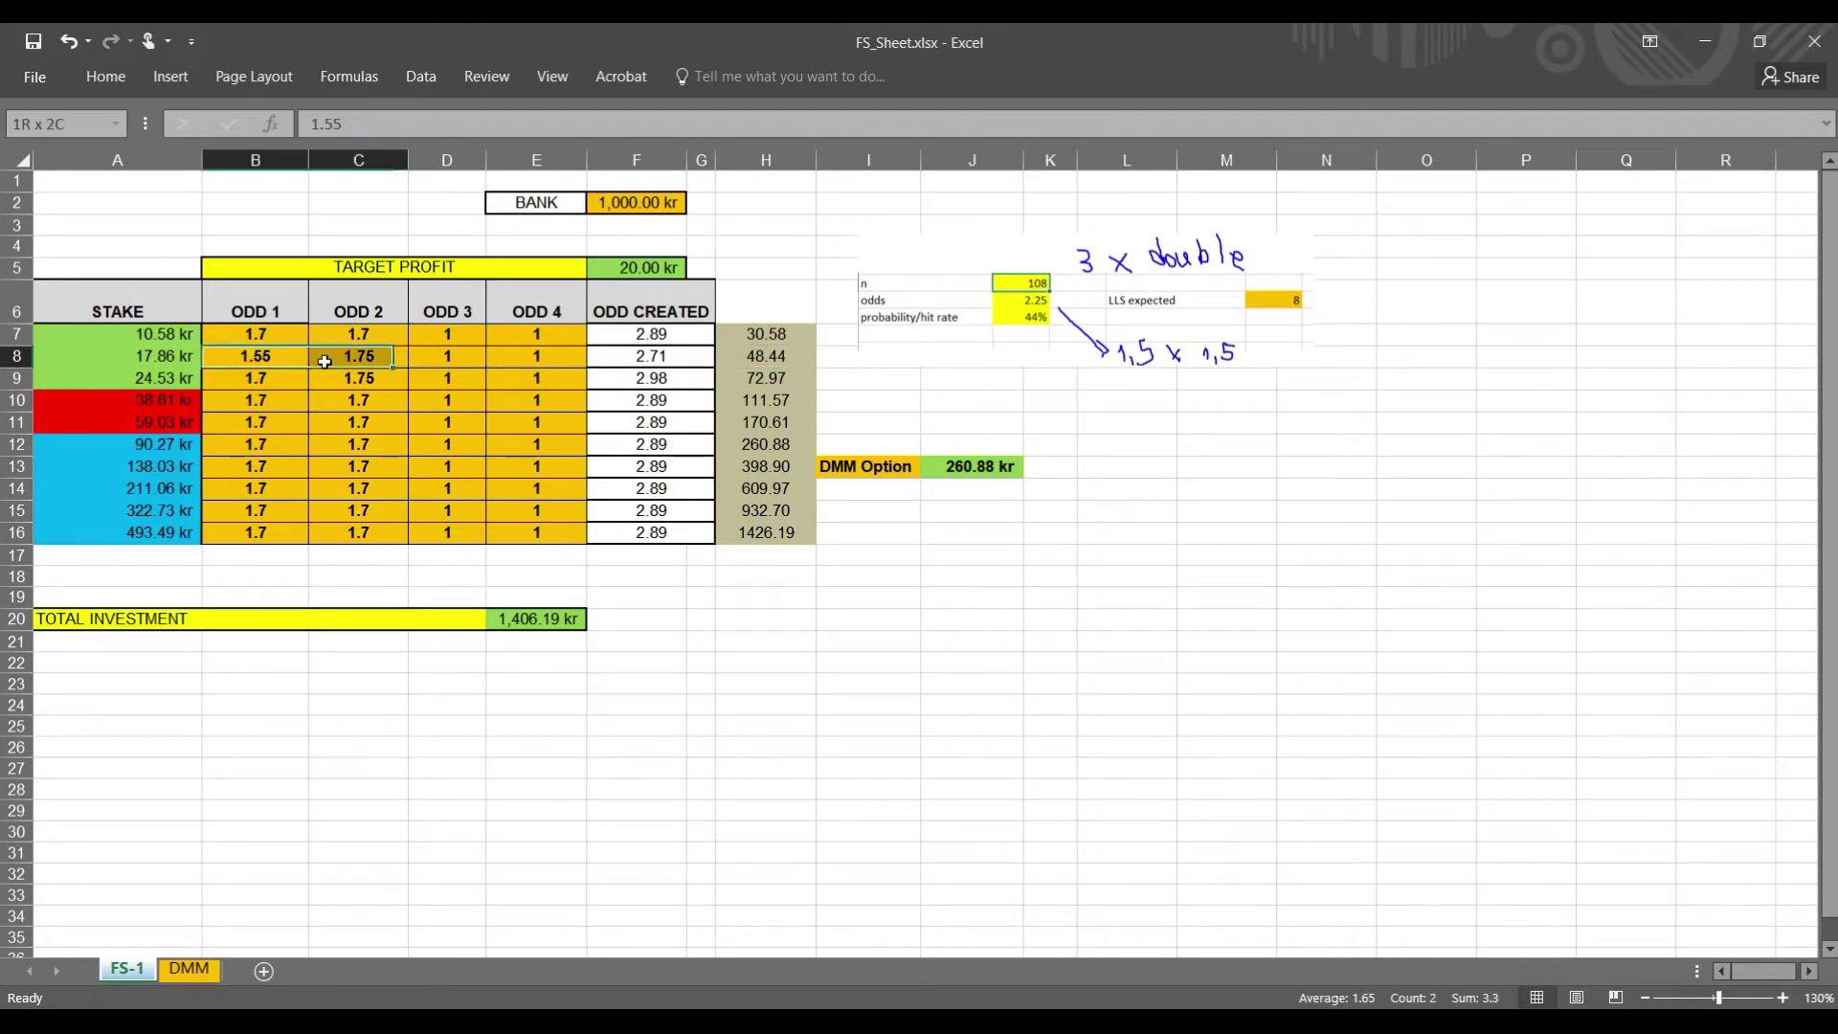
{"action": "left_click_drag", "start_coordinate": [284, 382], "coordinate": [335, 446]}
{"action": "left_click", "coordinate": [293, 421]}
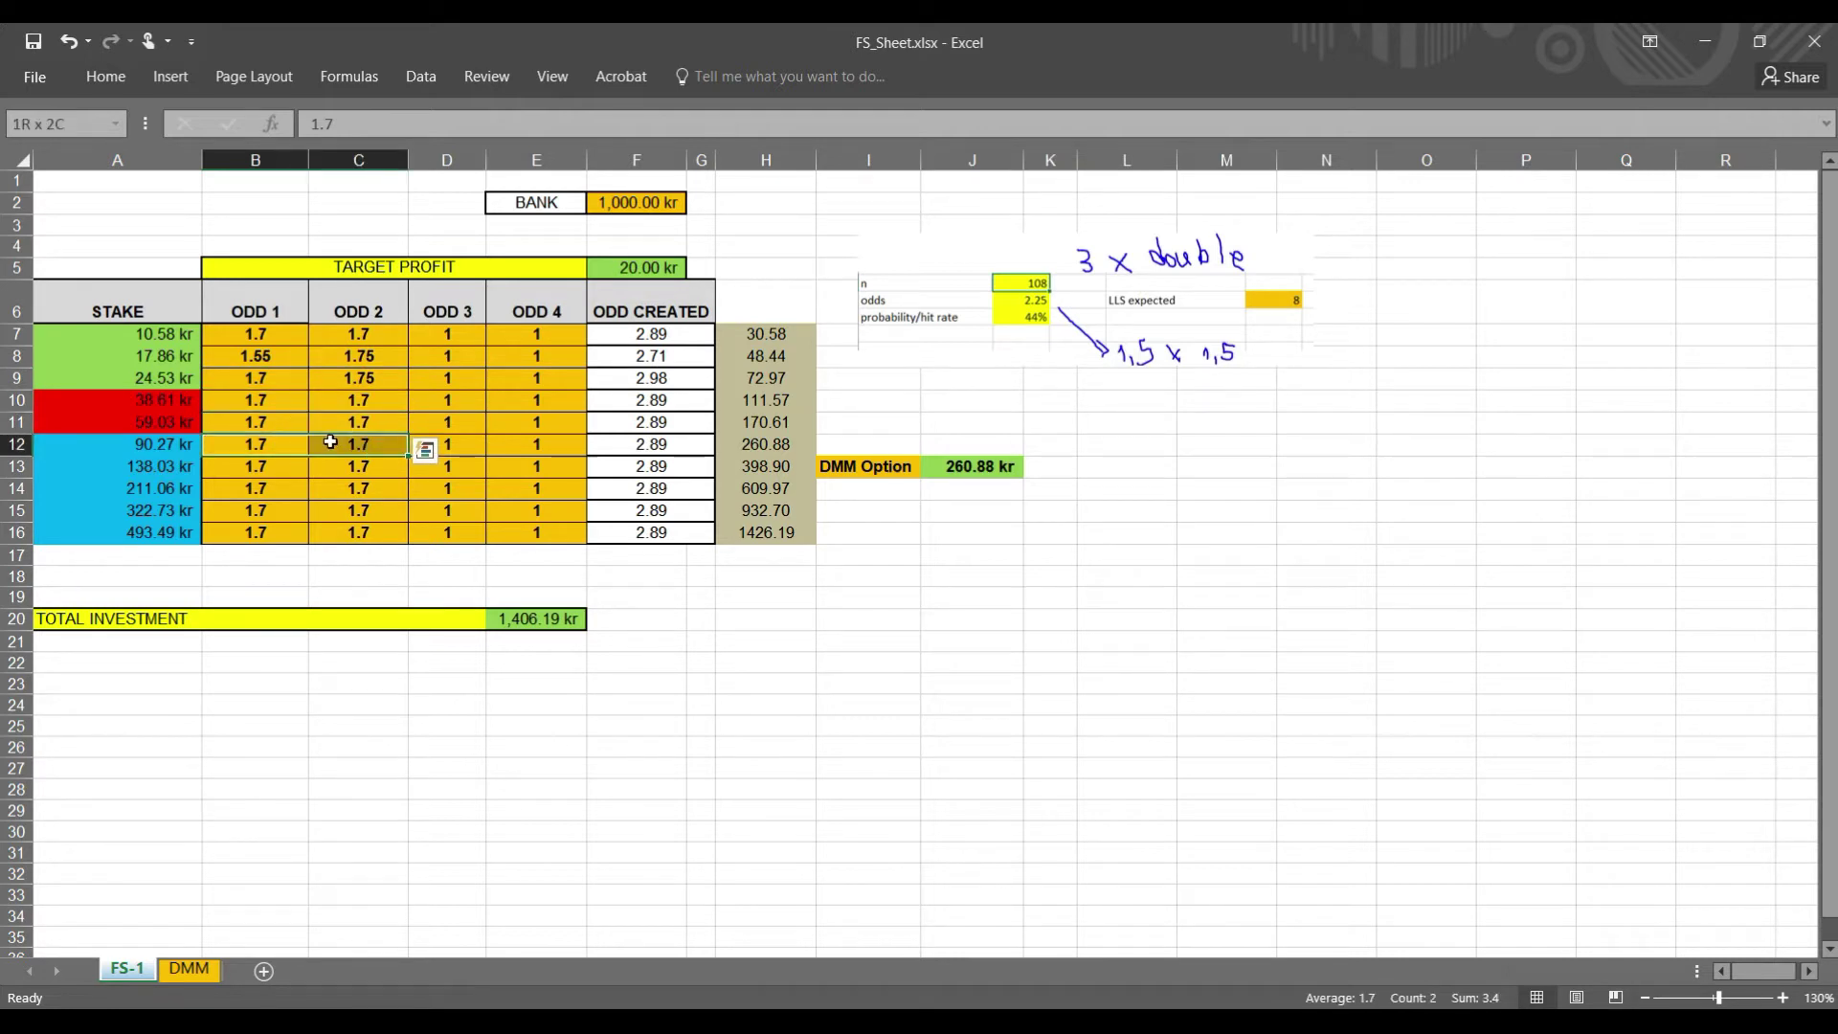
{"action": "left_click", "coordinate": [278, 378]}
{"action": "left_click_drag", "start_coordinate": [296, 330], "coordinate": [508, 532]}
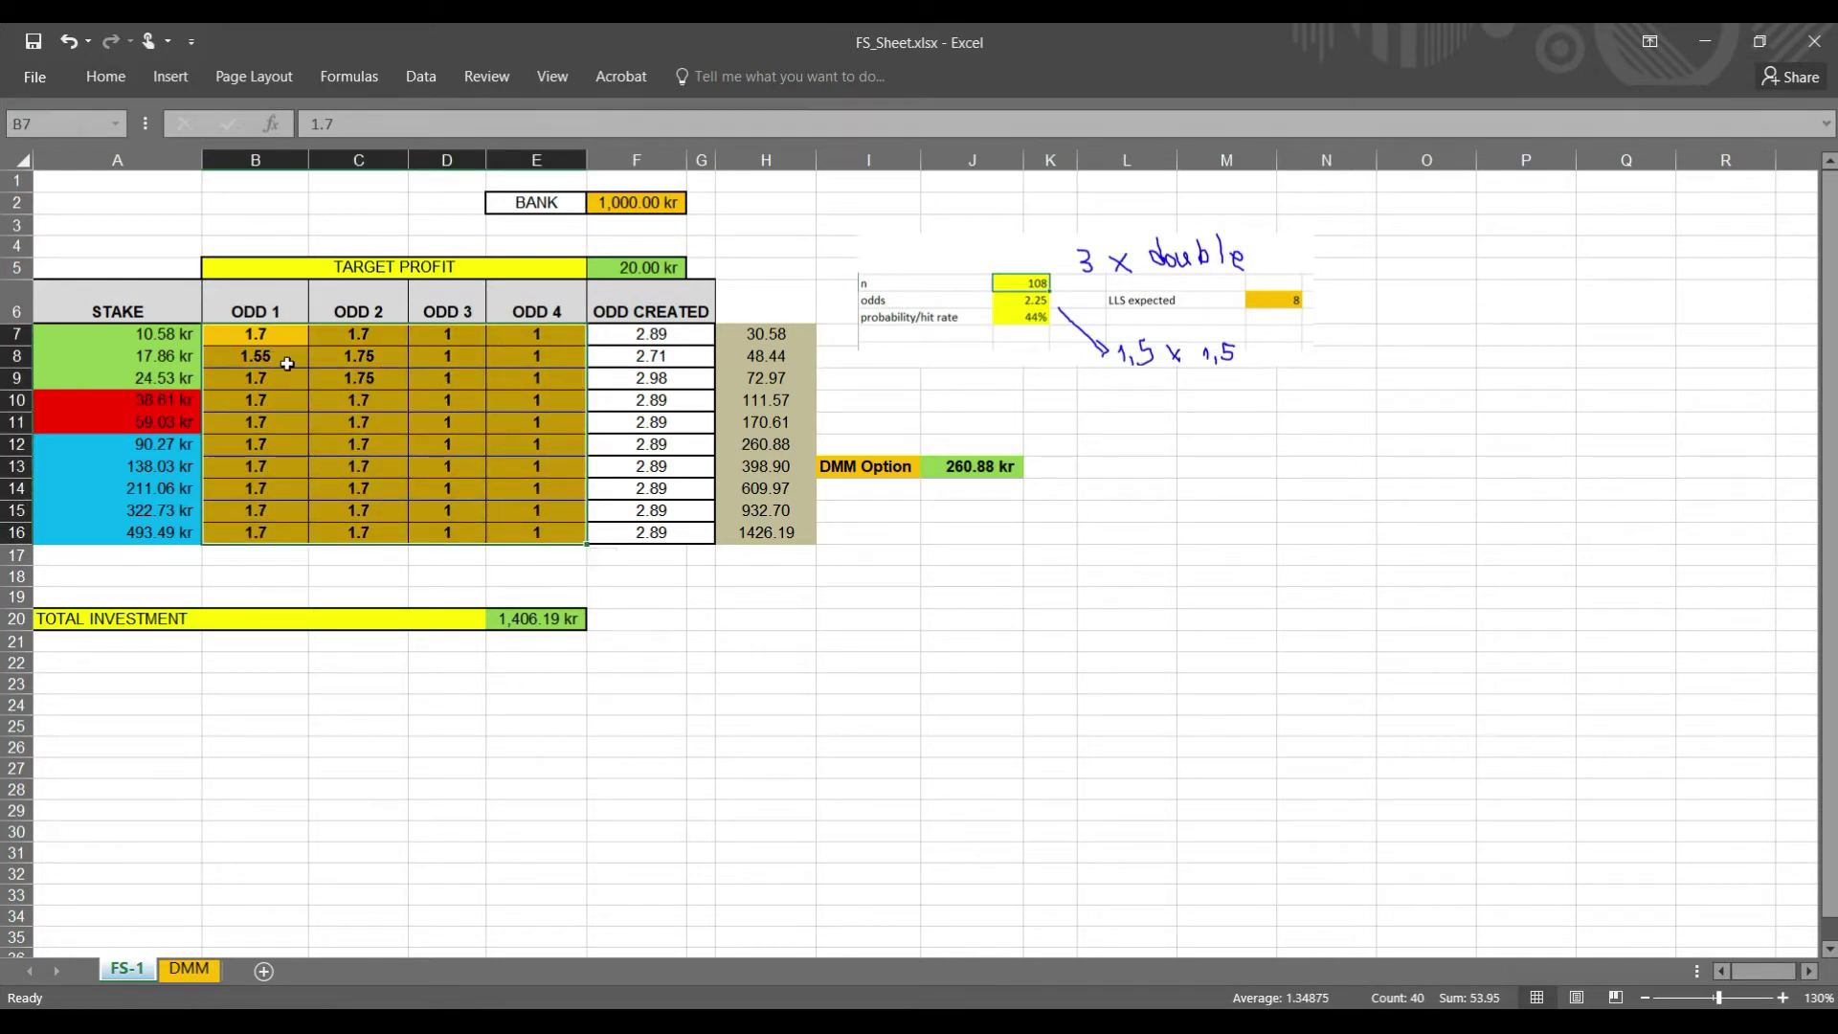
{"action": "left_click", "coordinate": [256, 421]}
Examine the whole stake column and the formulas behind the third, second and last stakes.
{"action": "left_click_drag", "start_coordinate": [181, 335], "coordinate": [173, 514]}
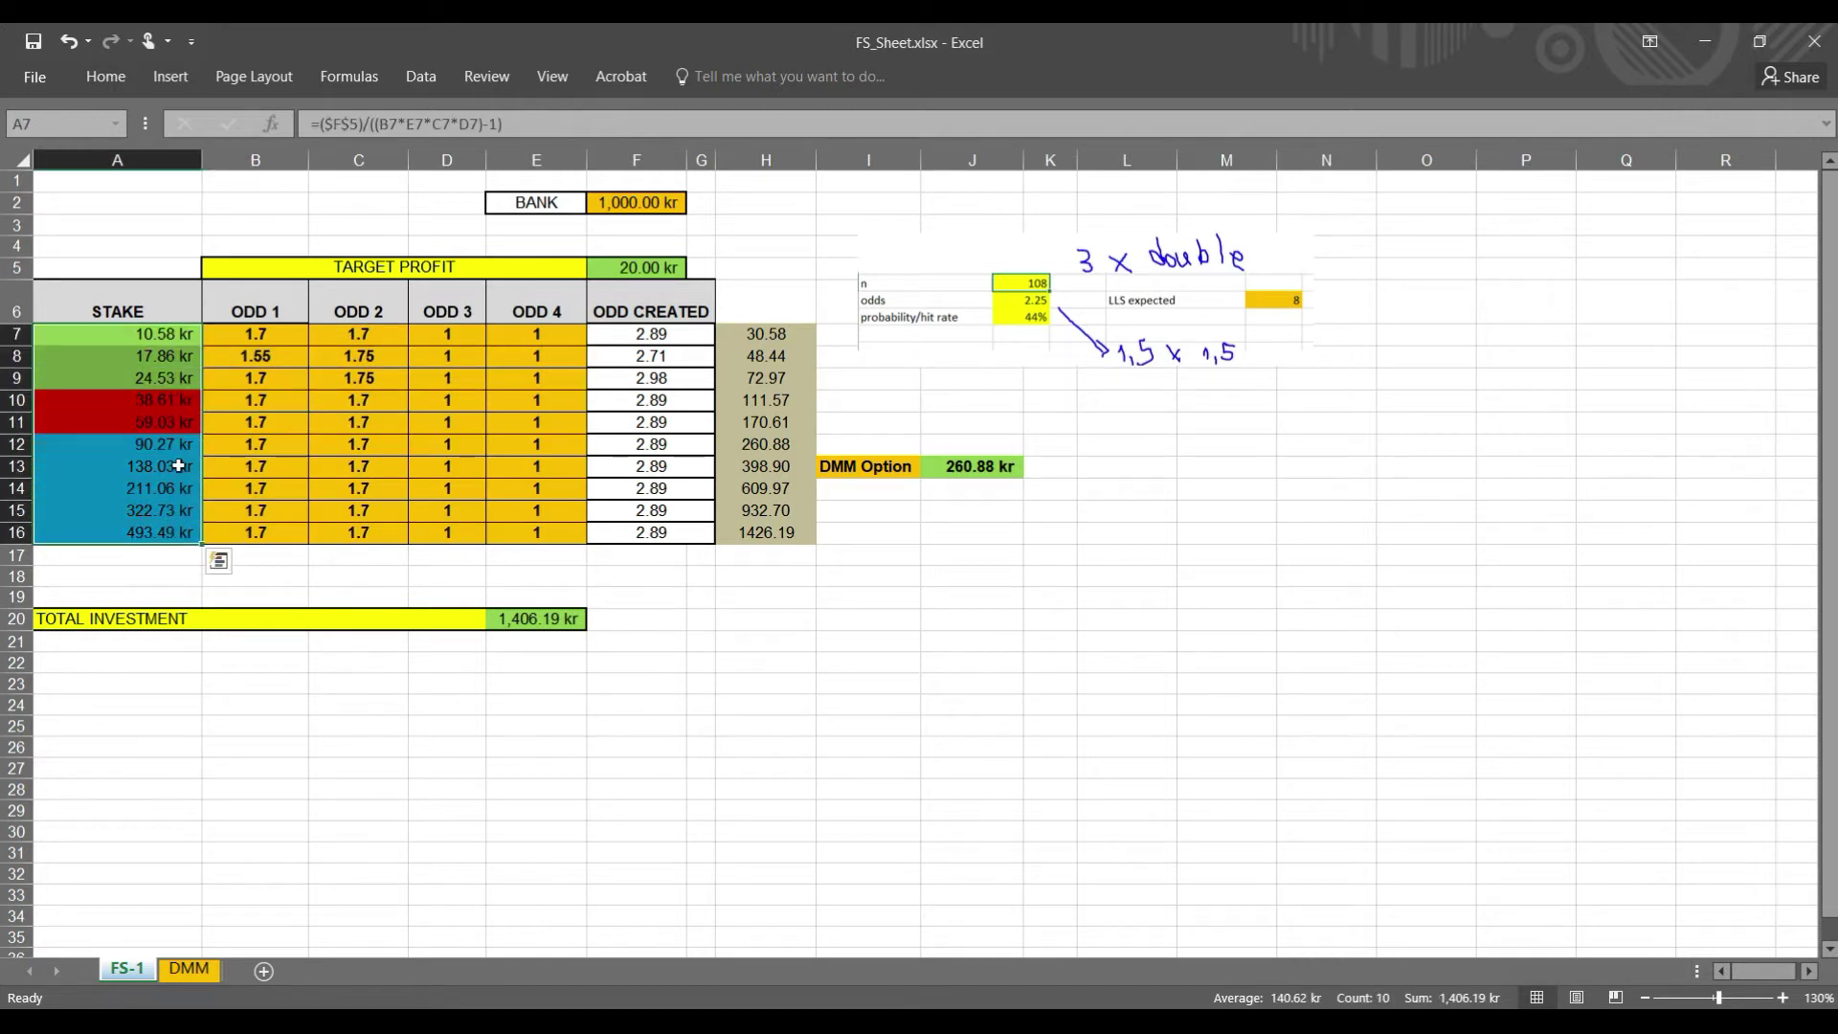
{"action": "left_click", "coordinate": [174, 379]}
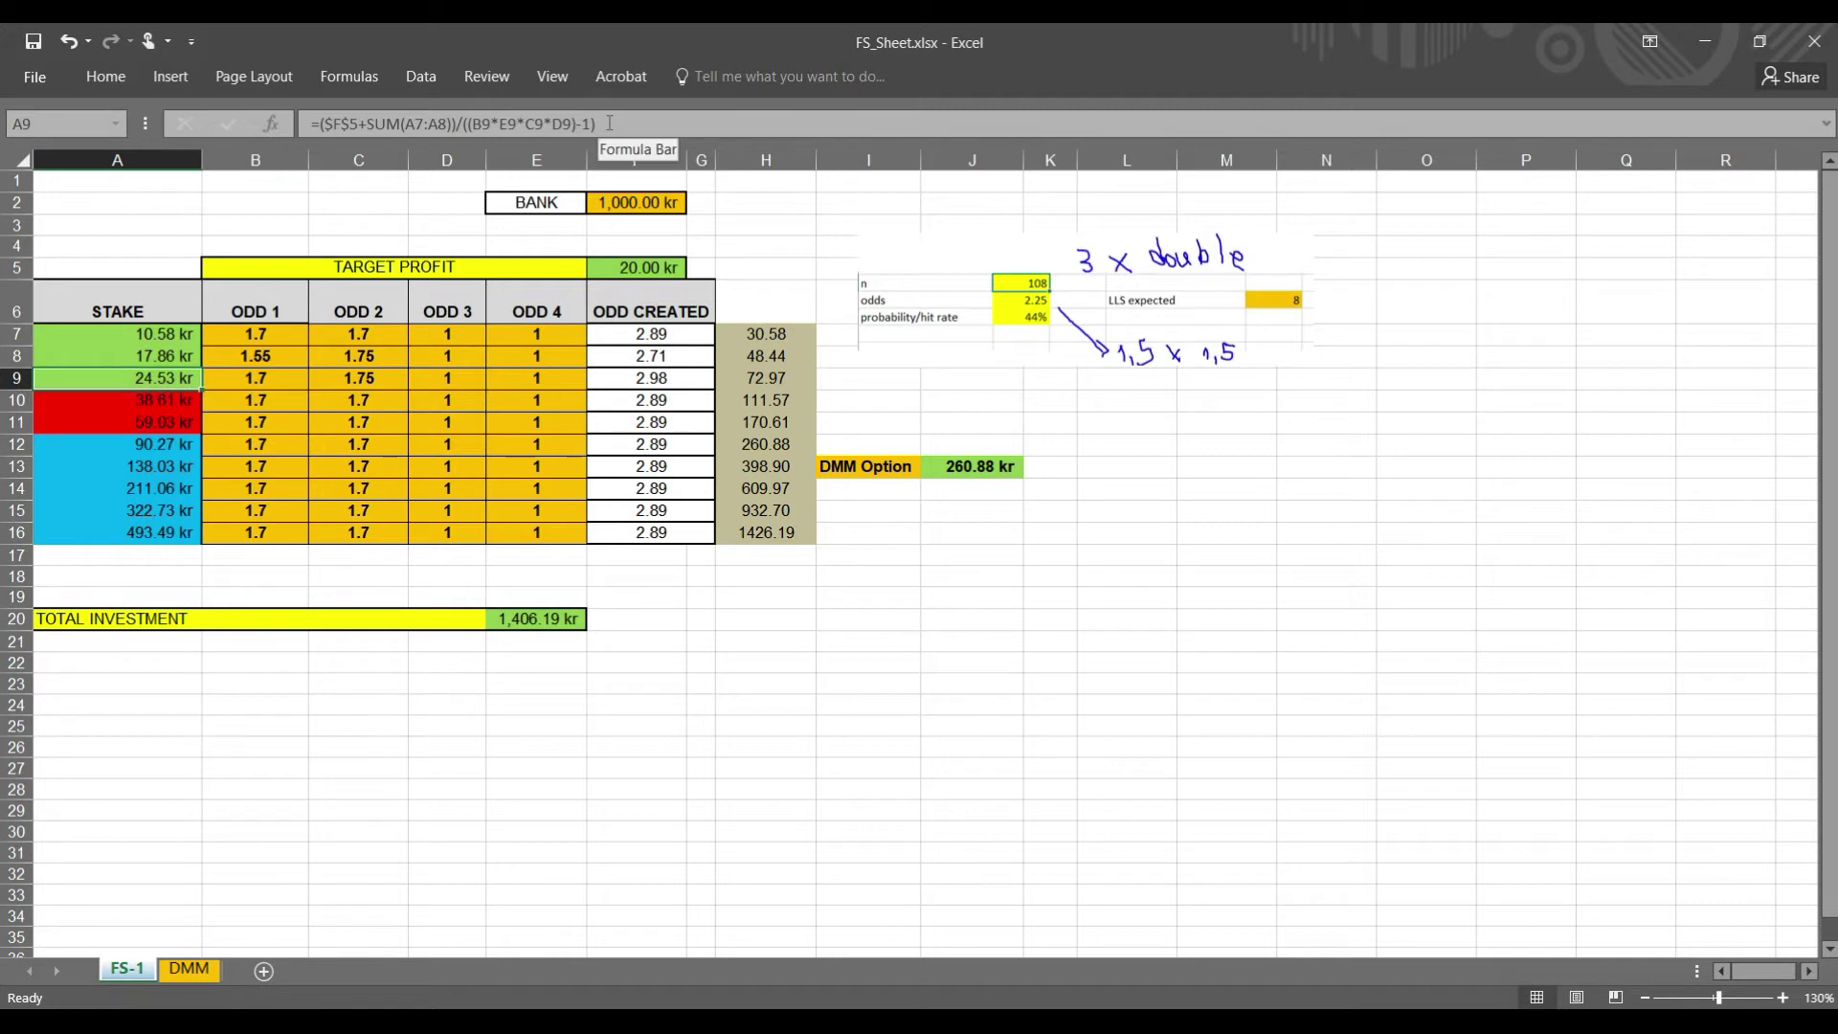
{"action": "left_click", "coordinate": [160, 358]}
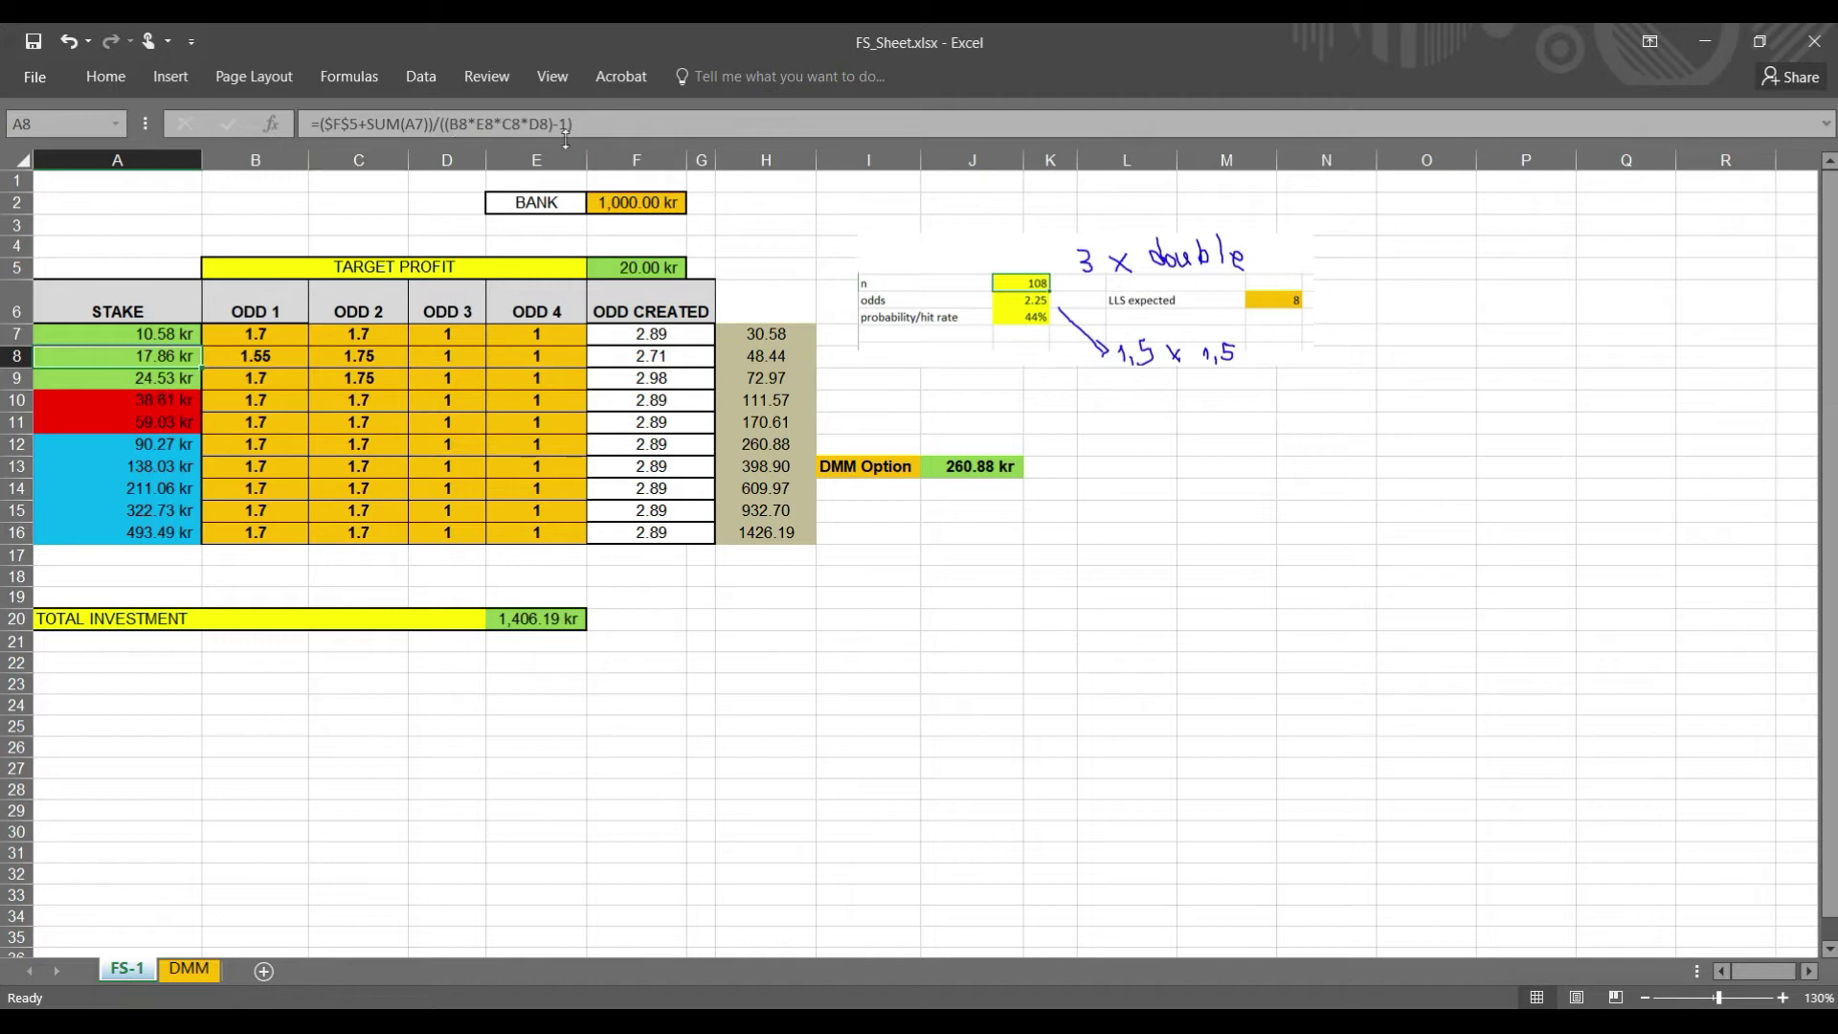
{"action": "left_click_drag", "start_coordinate": [177, 334], "coordinate": [177, 533]}
{"action": "left_click", "coordinate": [174, 531]}
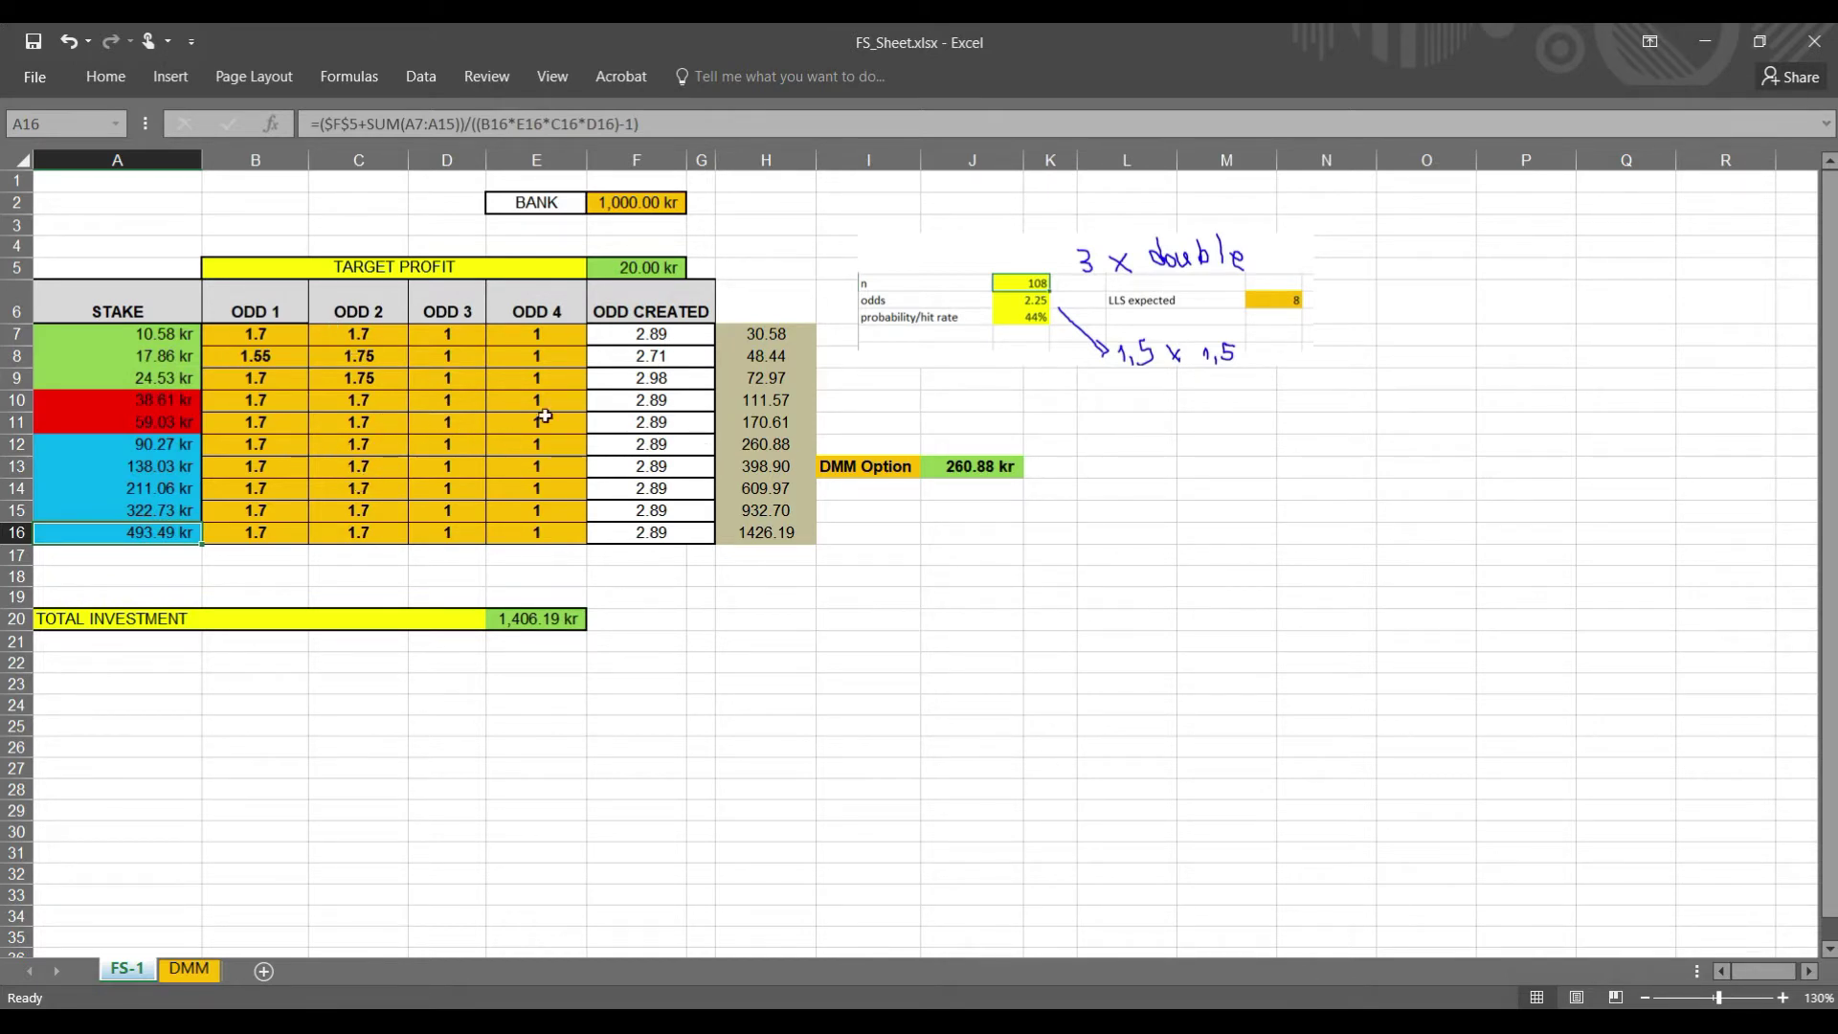
Compare the bank with the sums of the first nine, seven and six stakes, and inspect the DMM Option formula.
{"action": "left_click", "coordinate": [633, 206]}
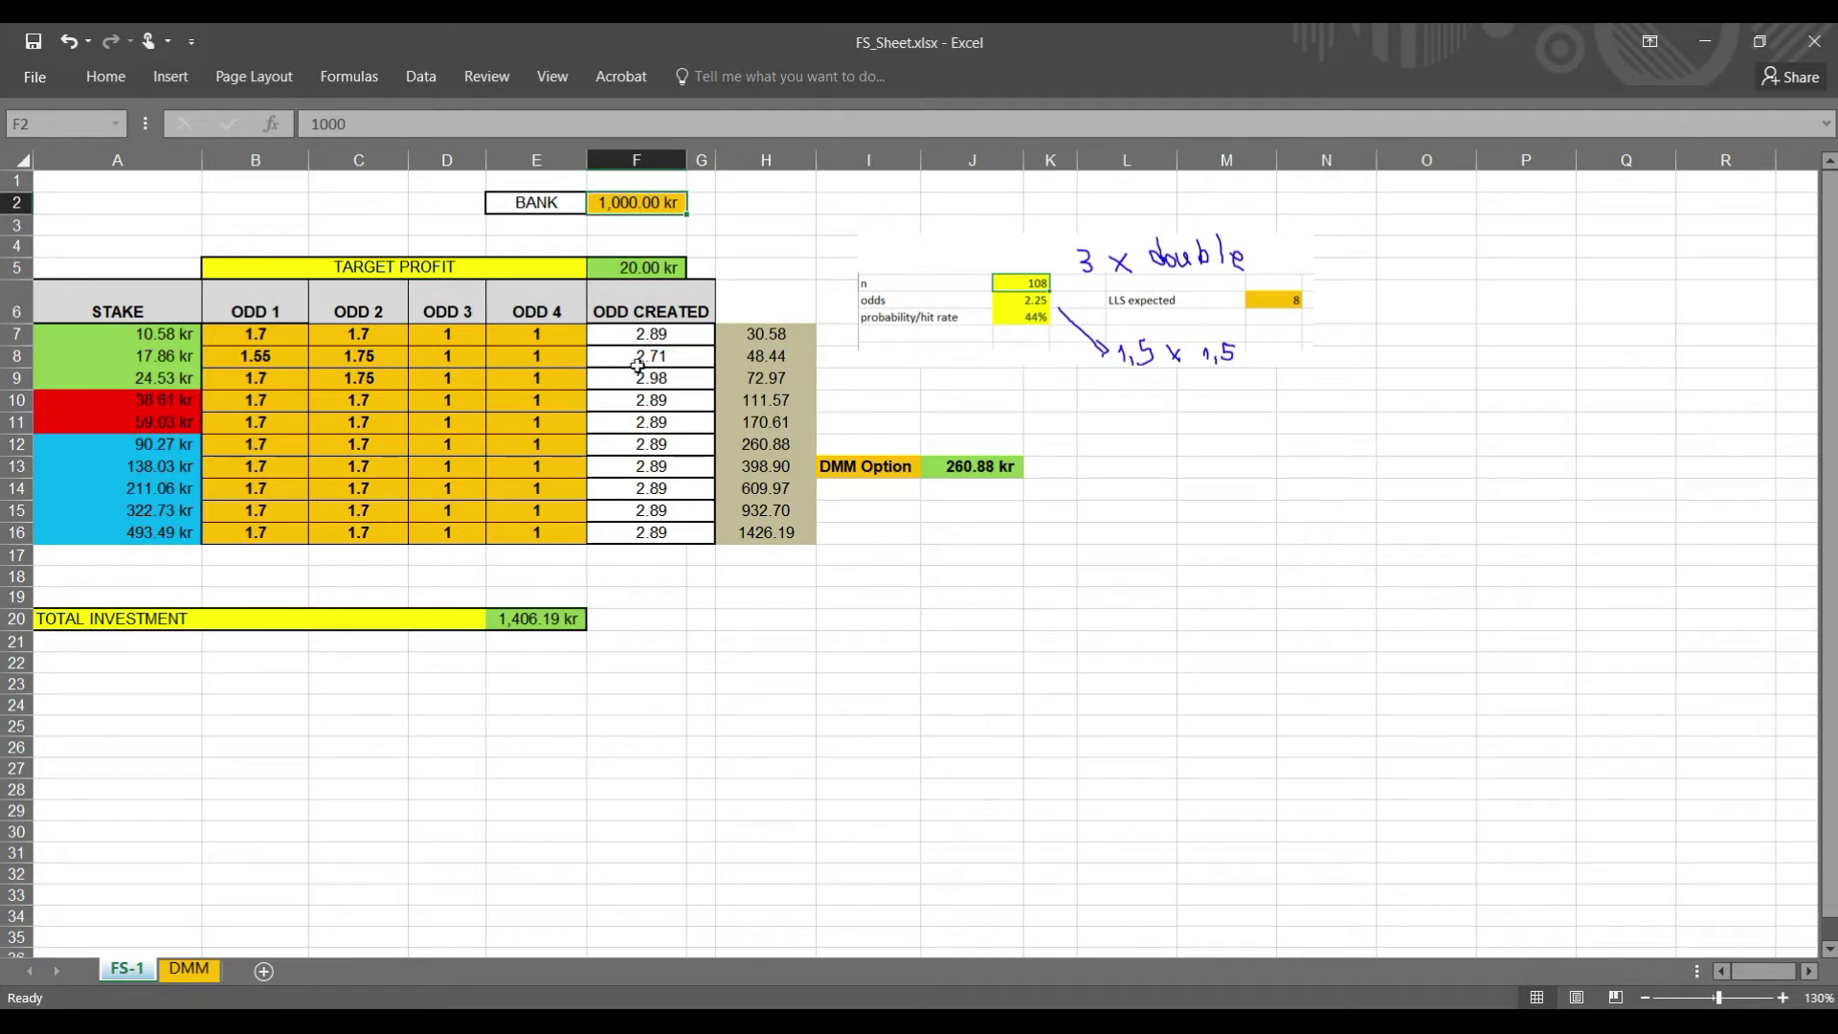
{"action": "left_click_drag", "start_coordinate": [178, 341], "coordinate": [178, 512]}
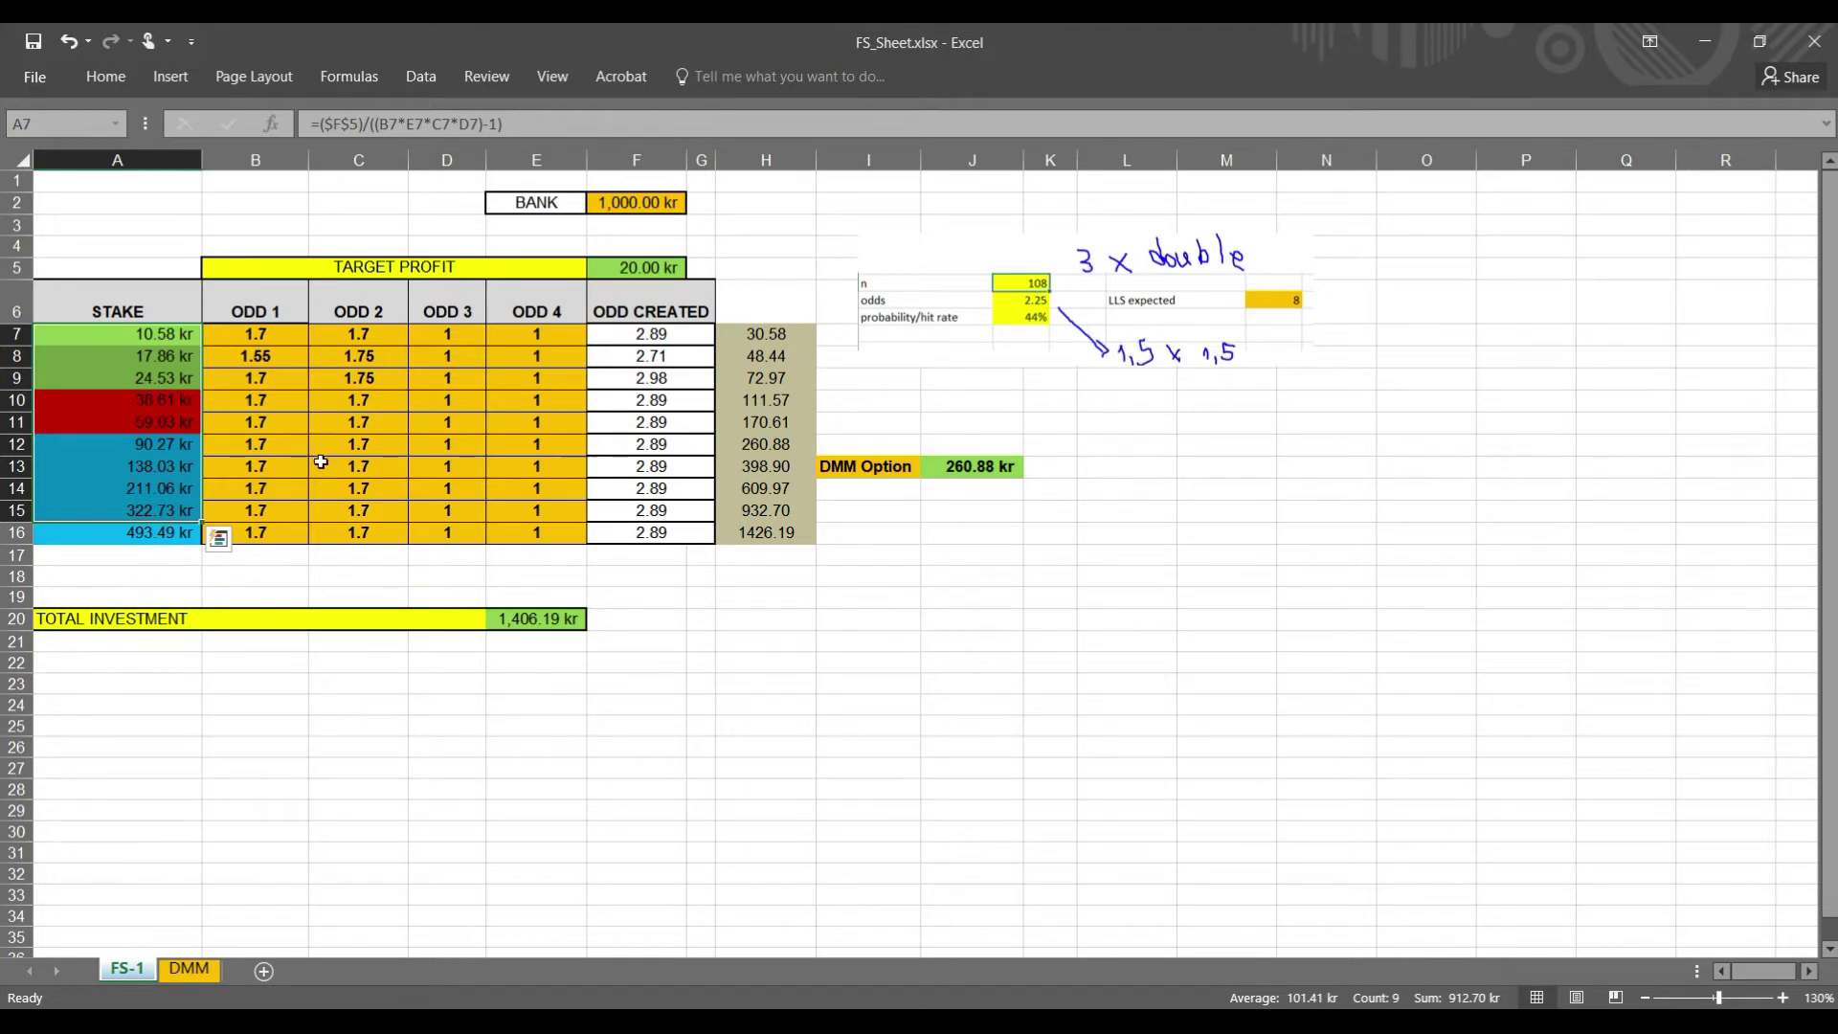
{"action": "left_click", "coordinate": [176, 511]}
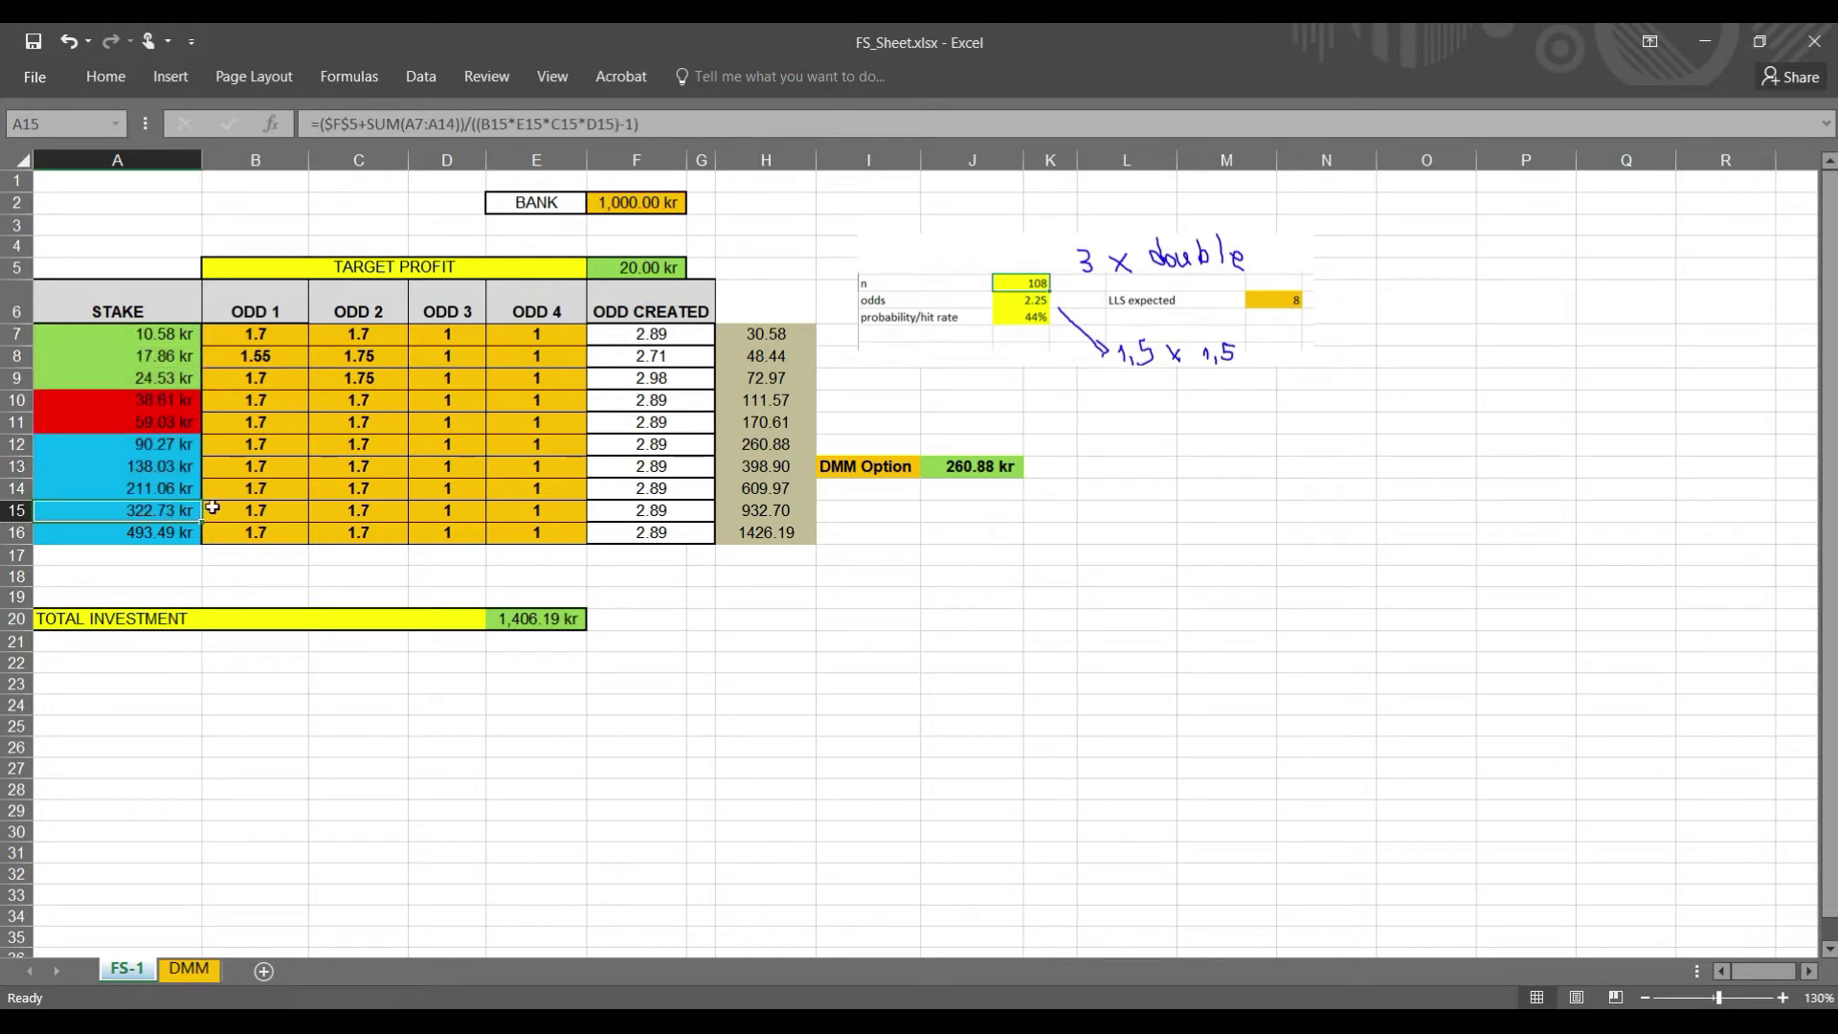
{"action": "left_click_drag", "start_coordinate": [240, 511], "coordinate": [336, 513]}
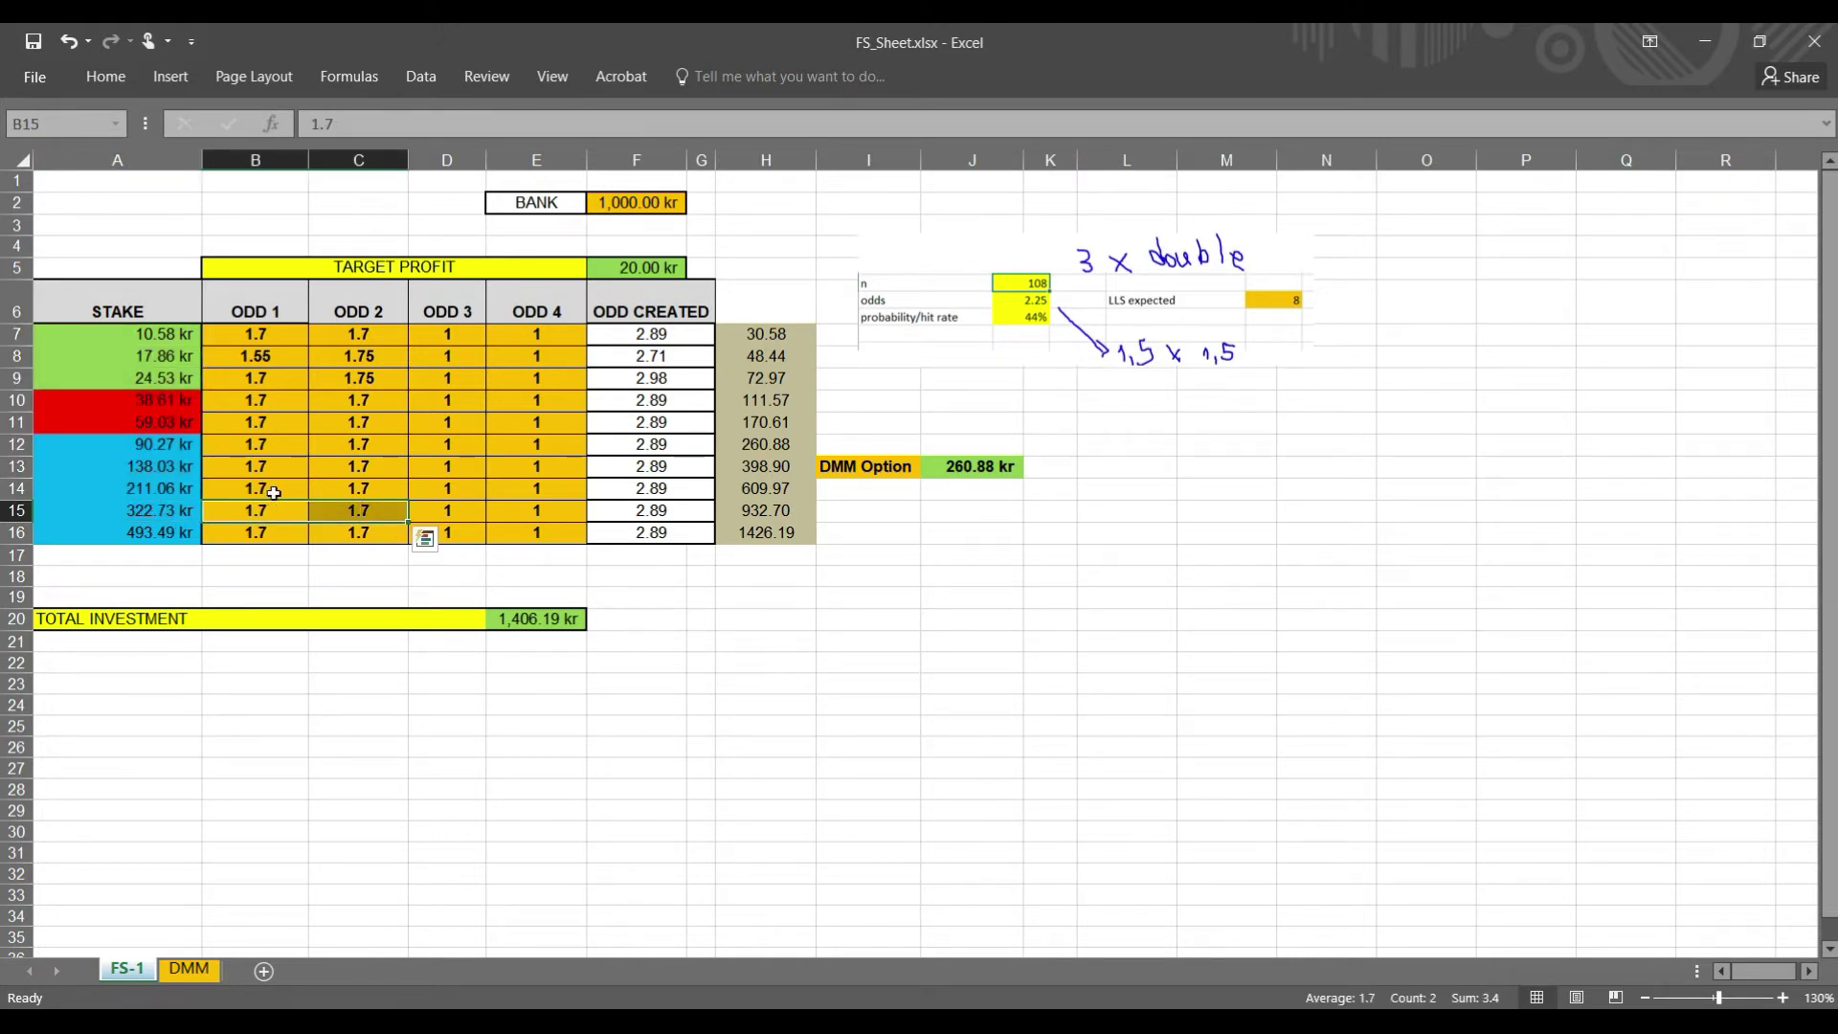
{"action": "left_click", "coordinate": [619, 204]}
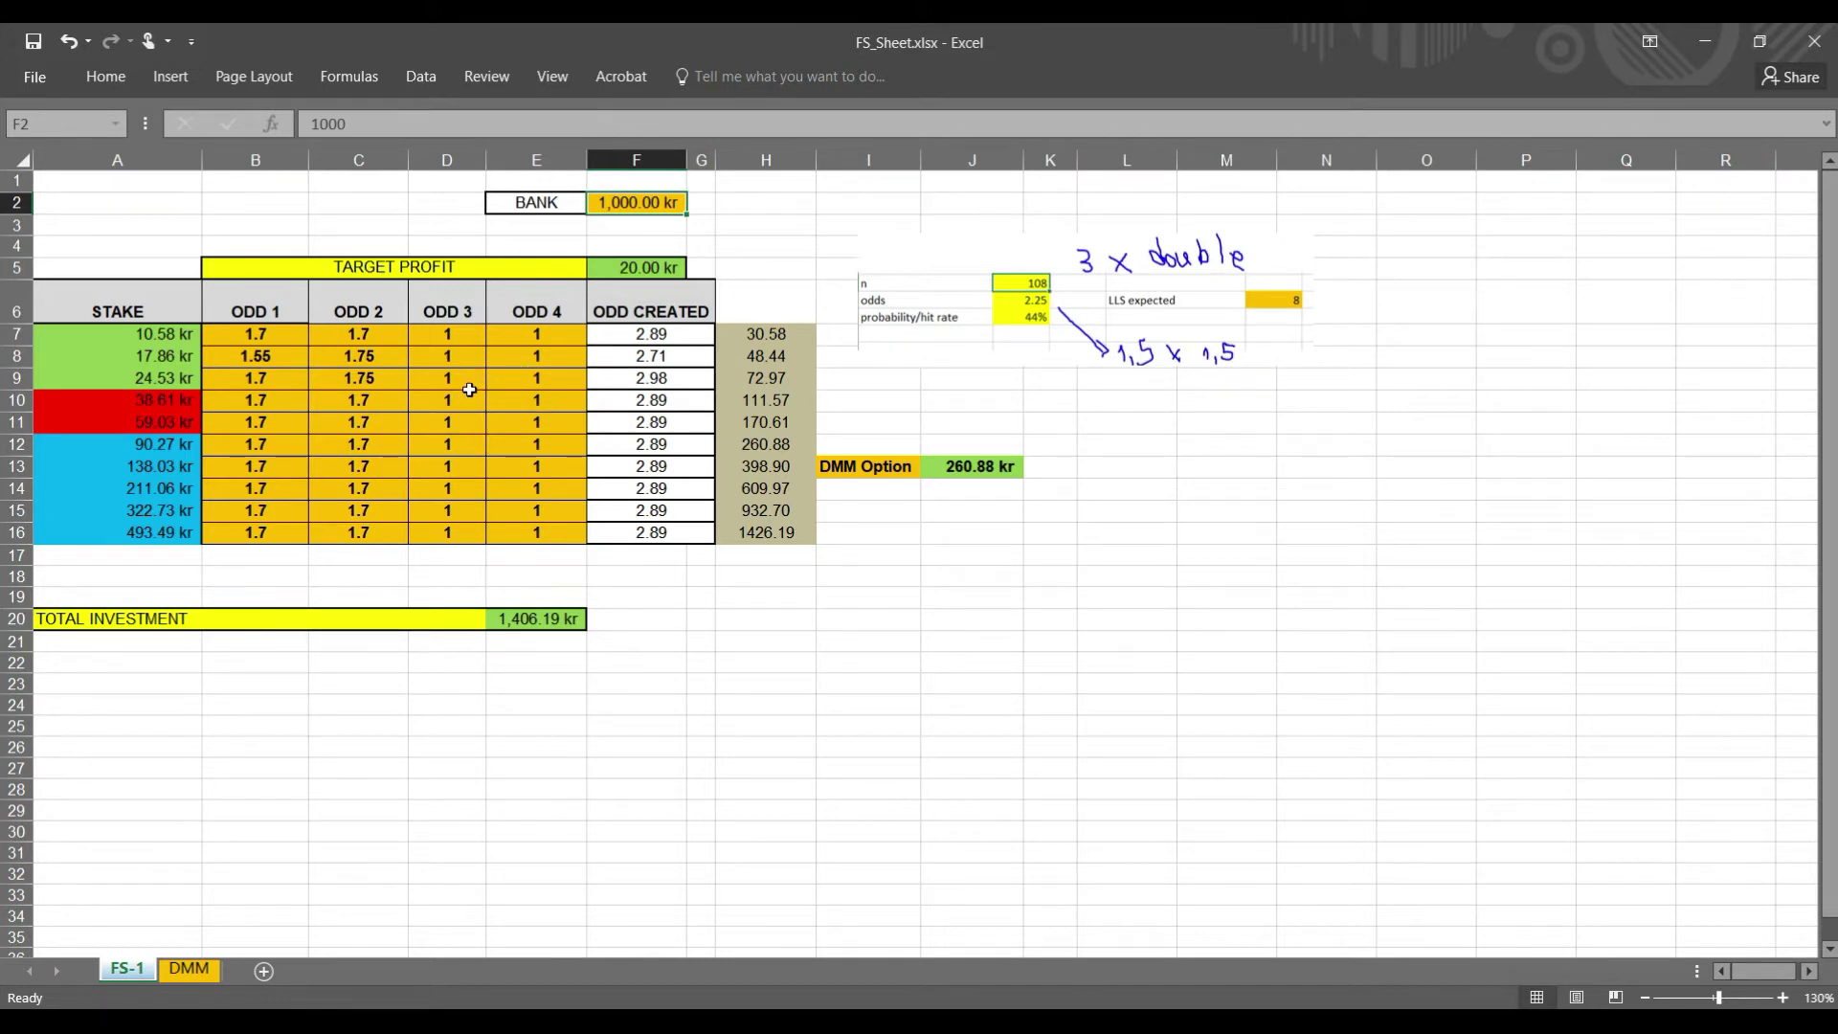
{"action": "left_click_drag", "start_coordinate": [239, 472], "coordinate": [370, 470]}
{"action": "left_click_drag", "start_coordinate": [181, 336], "coordinate": [158, 468]}
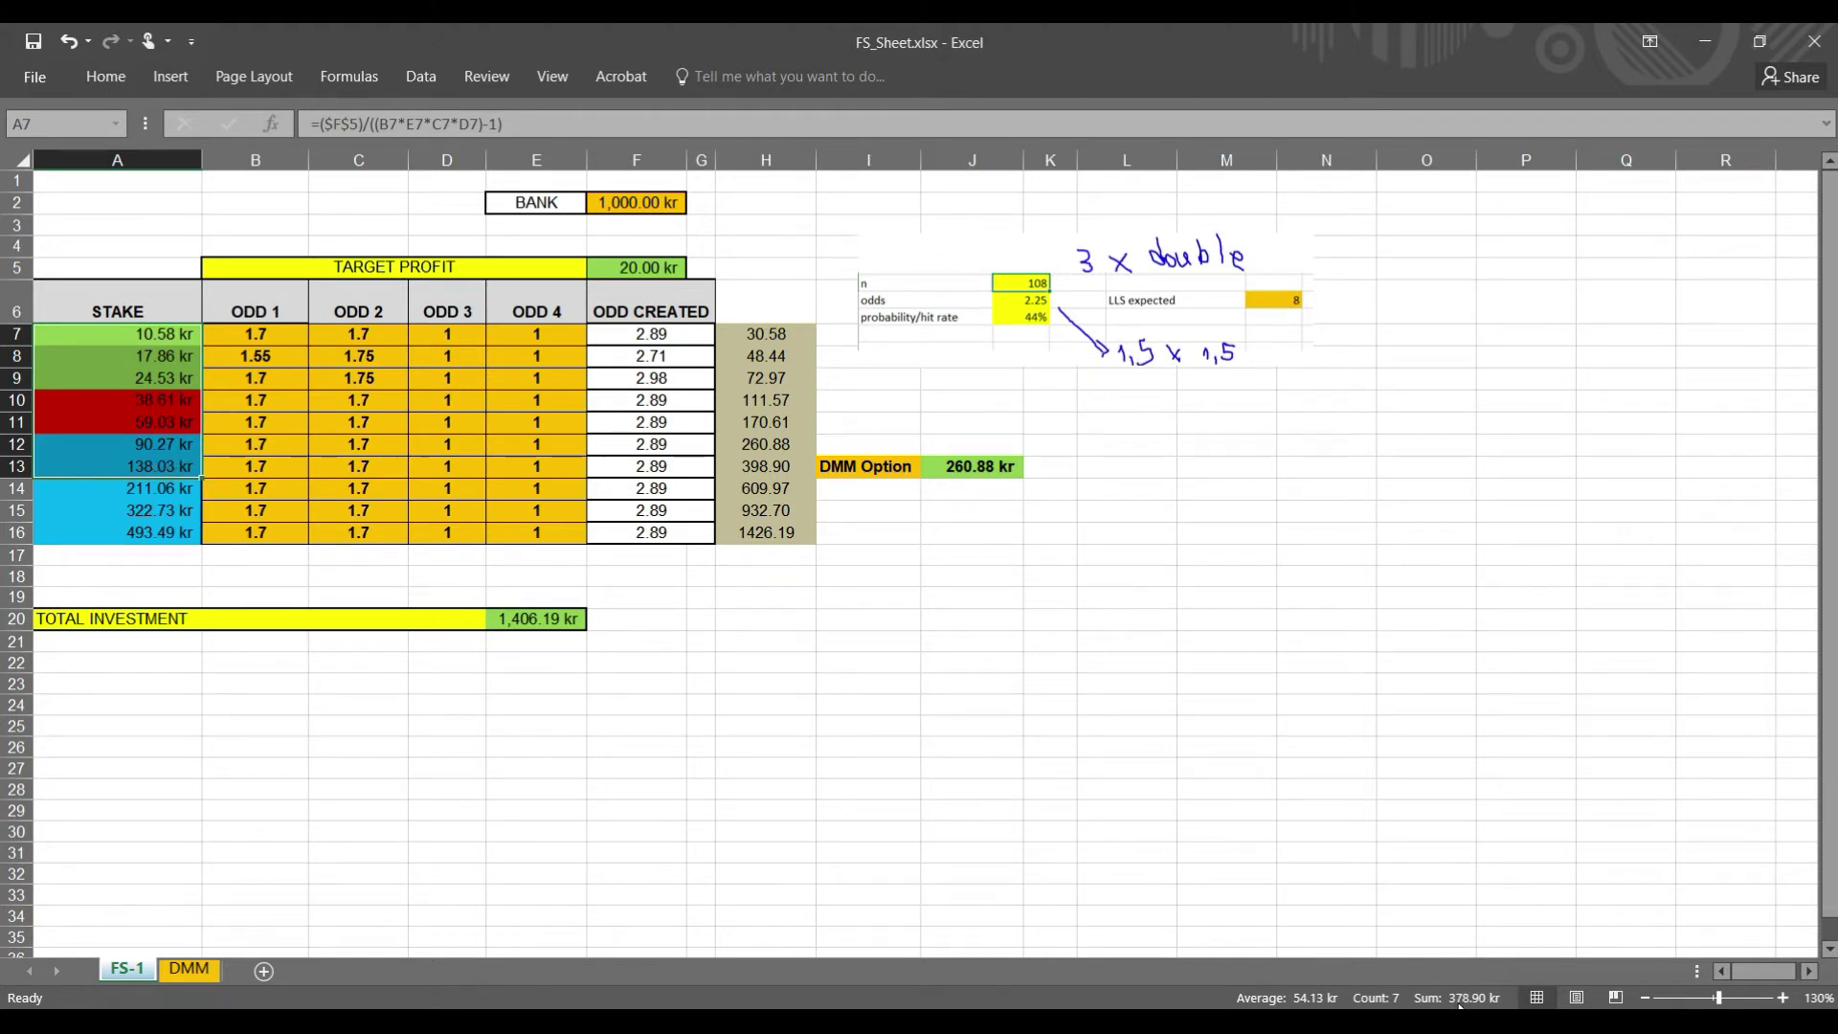
{"action": "left_click_drag", "start_coordinate": [165, 336], "coordinate": [164, 441]}
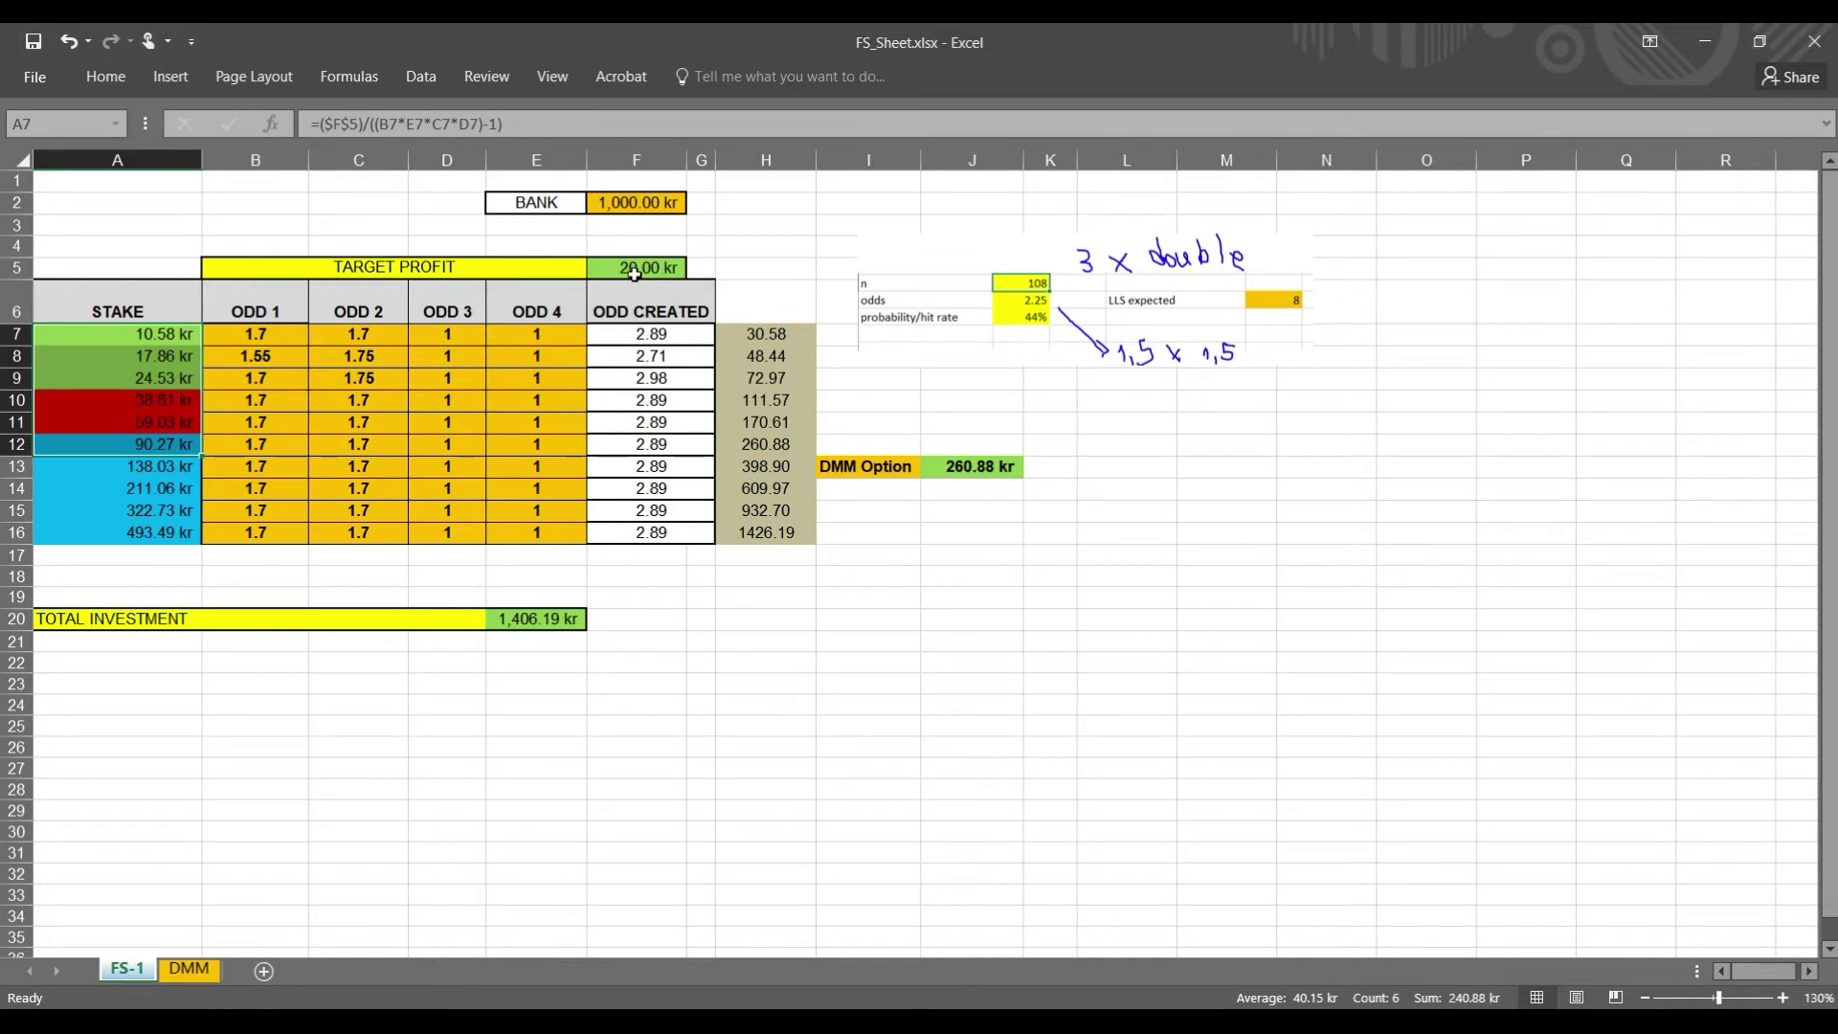
{"action": "left_click", "coordinate": [980, 468]}
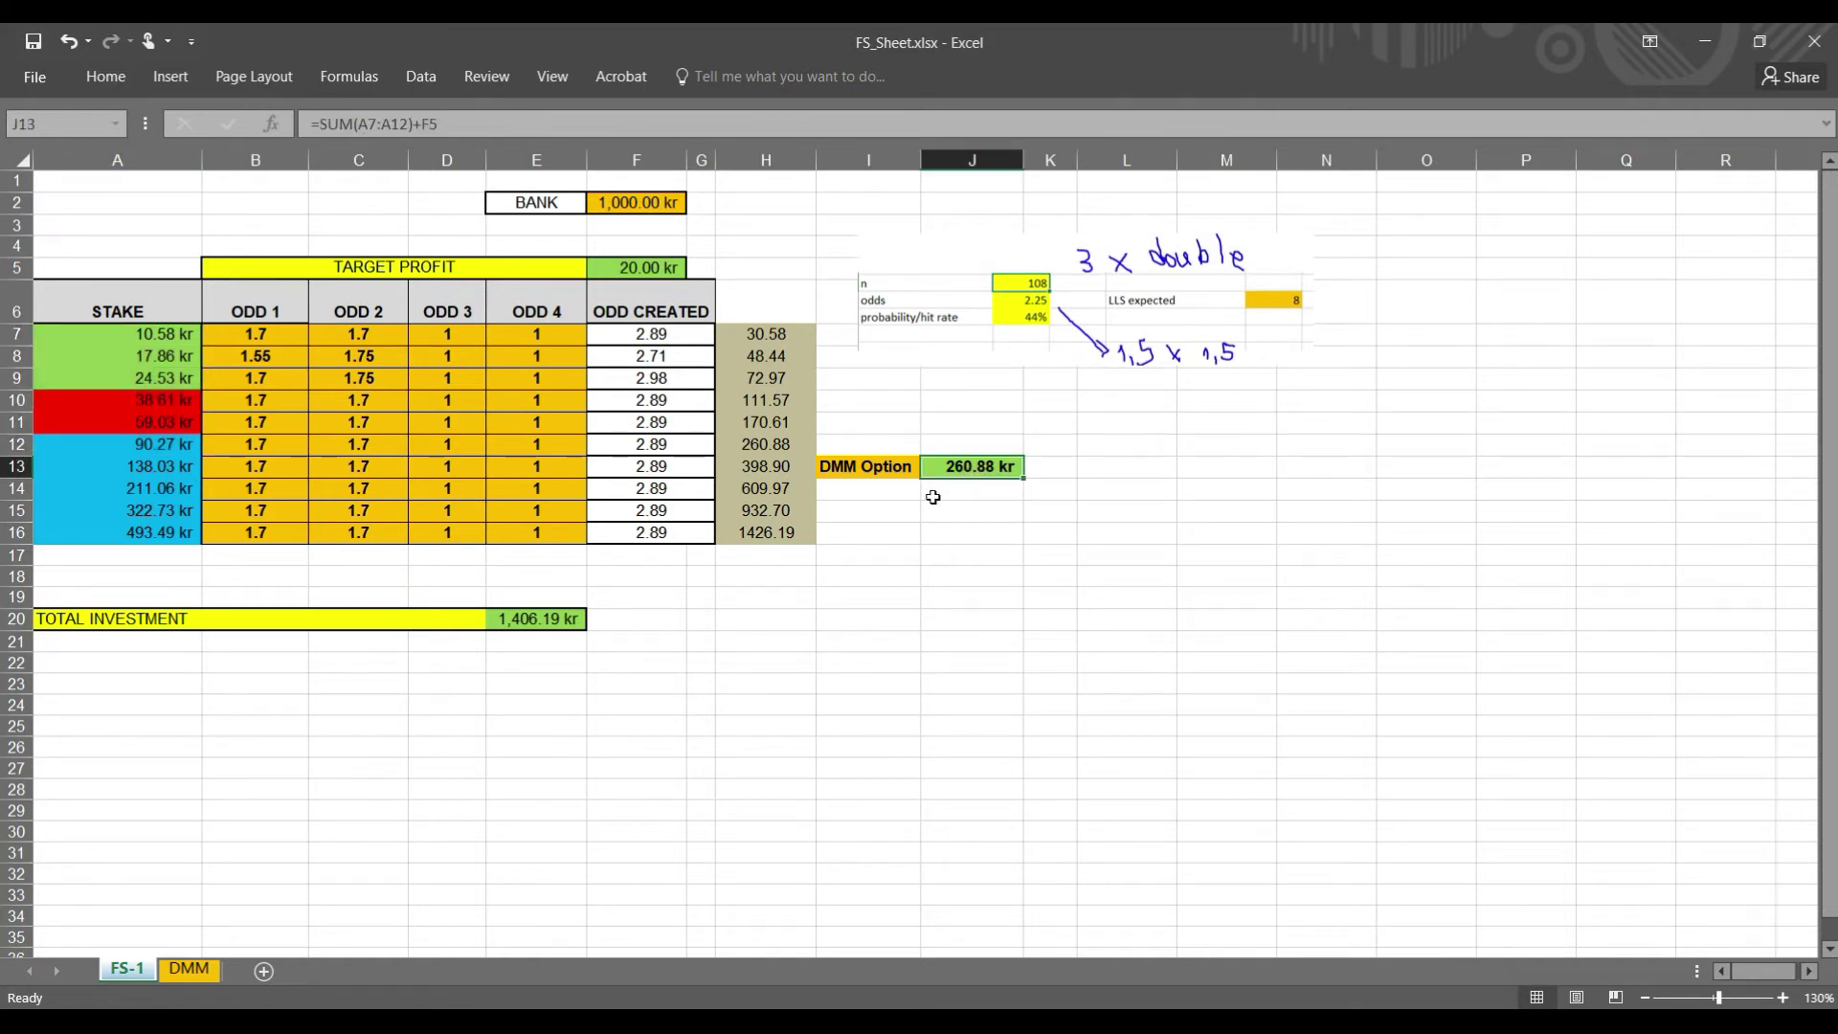
Set Debt to Recover on the DMM sheet to 260.88.
{"action": "left_click", "coordinate": [190, 970]}
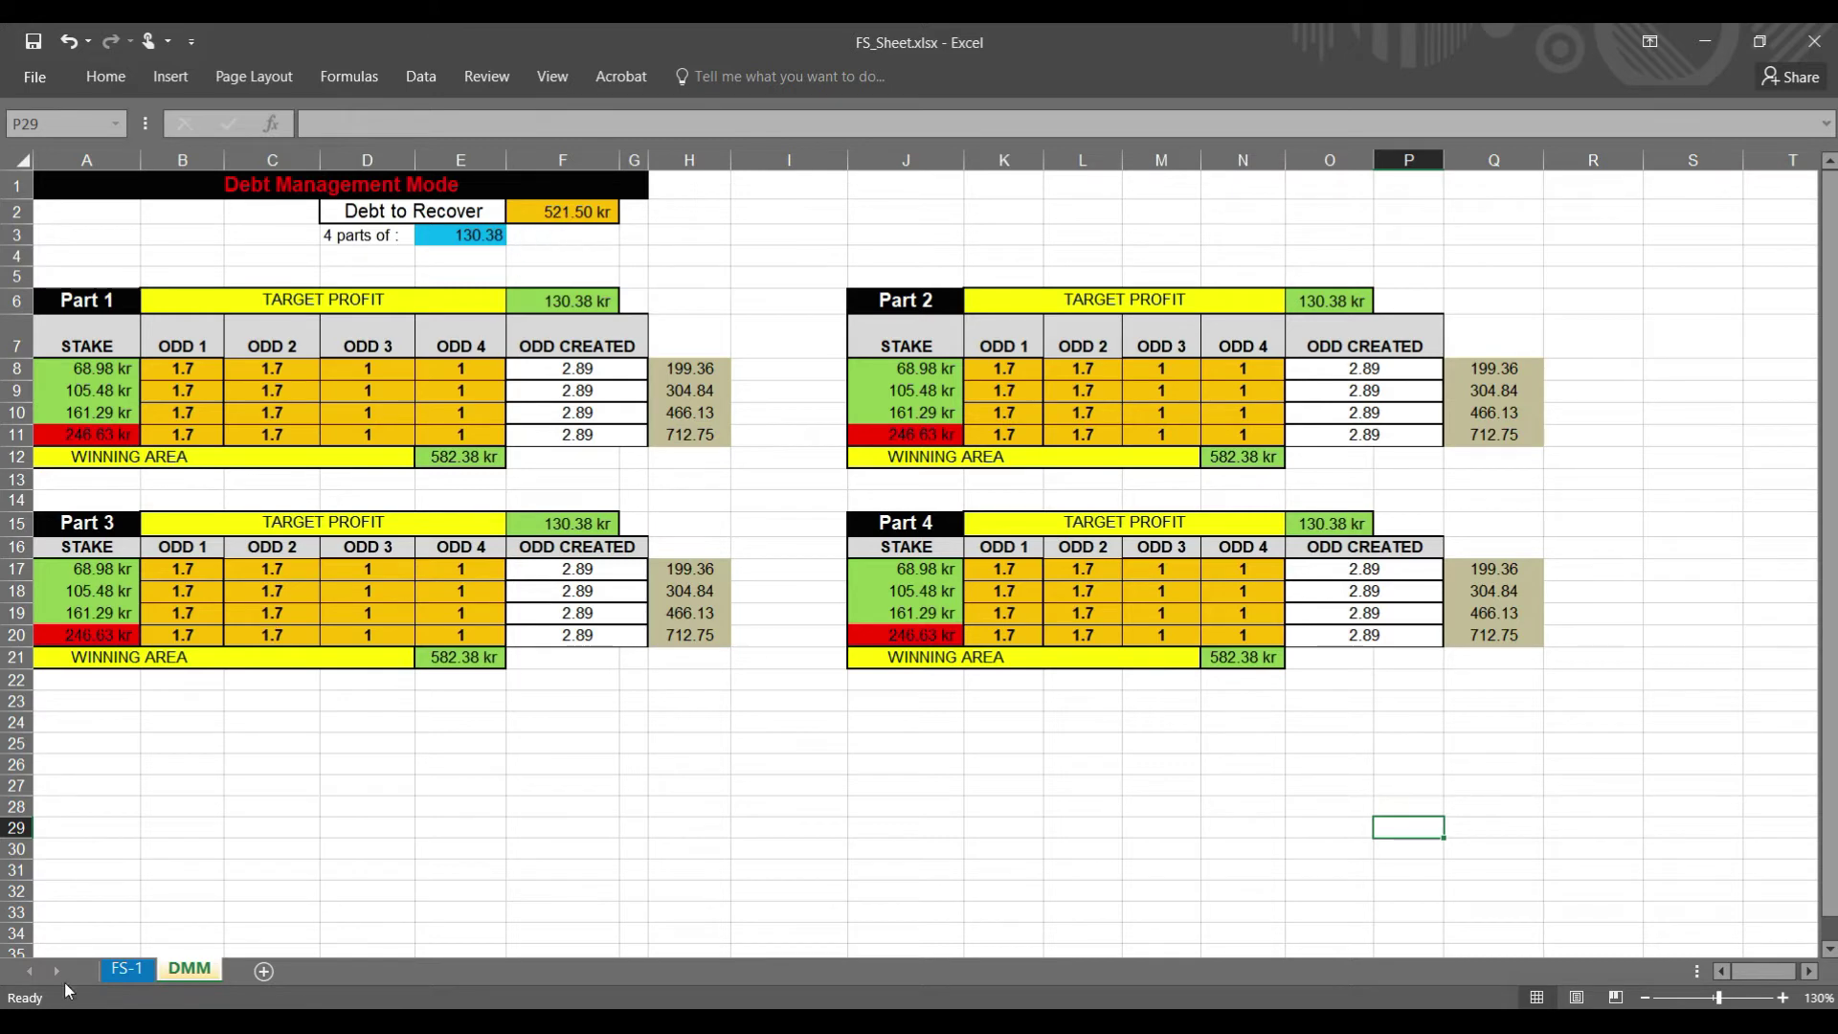
{"action": "left_click", "coordinate": [123, 969]}
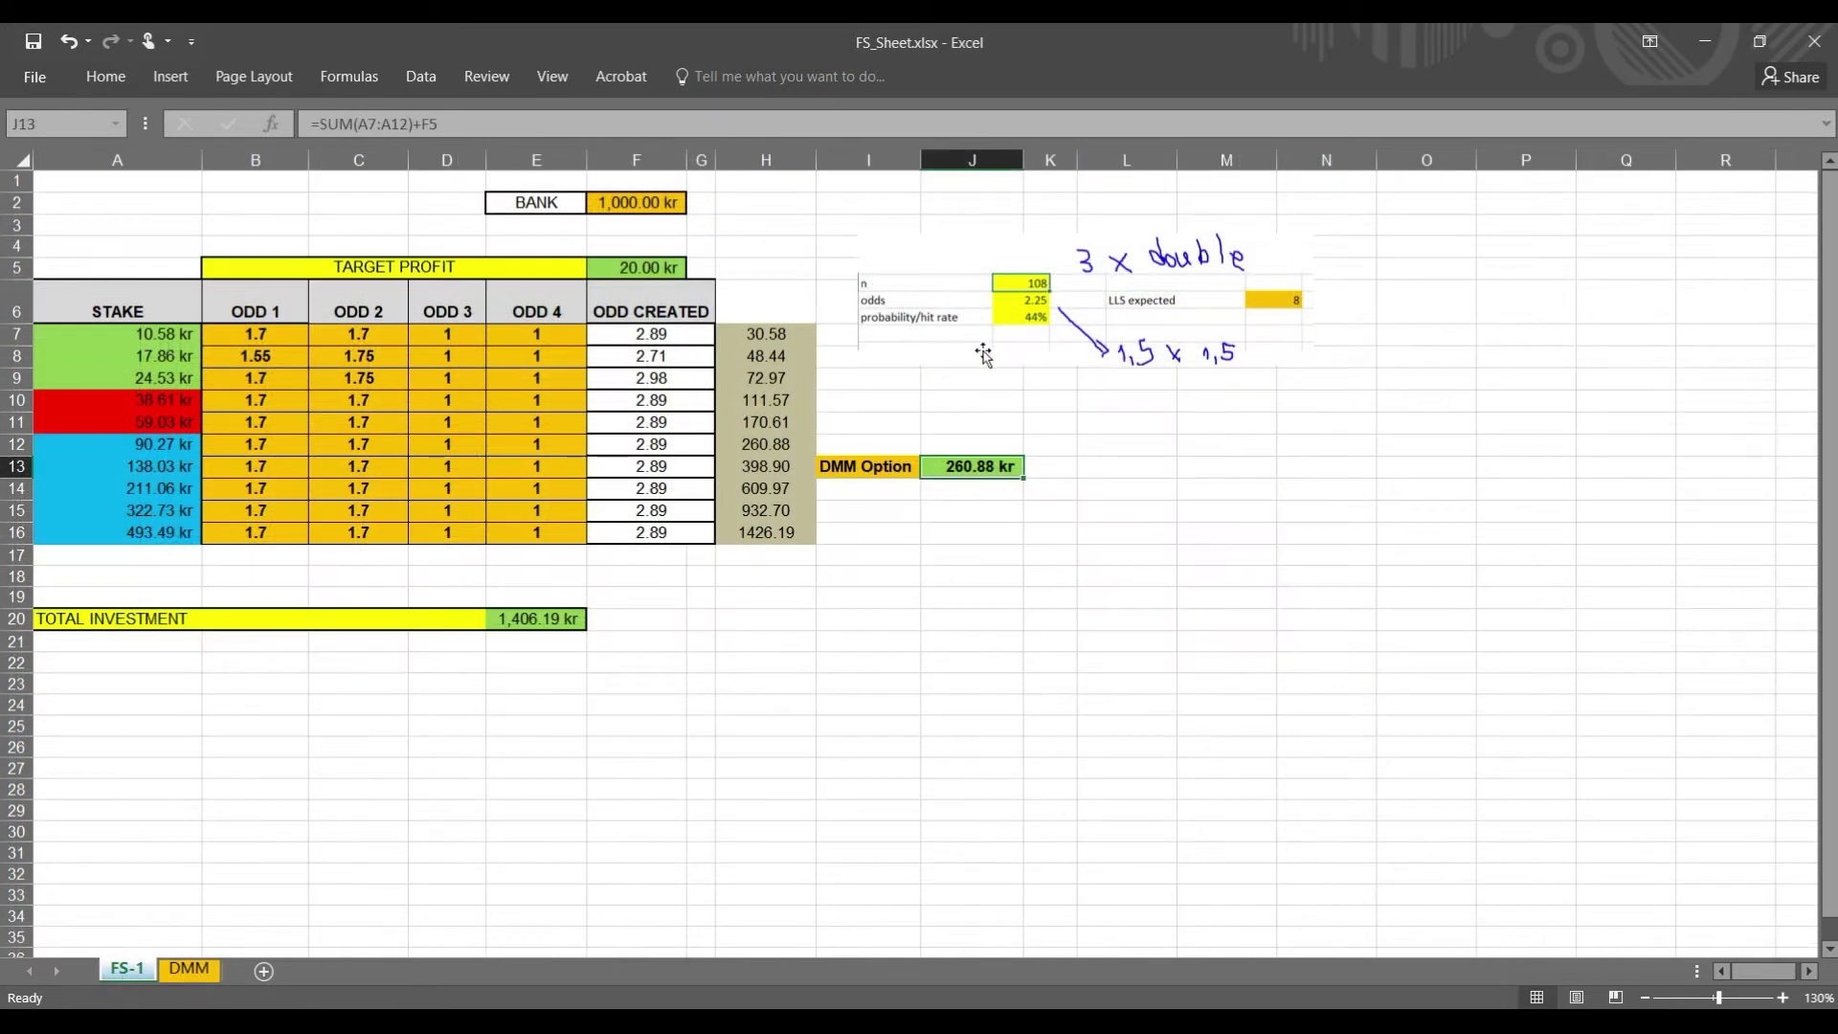
{"action": "left_click", "coordinate": [203, 970]}
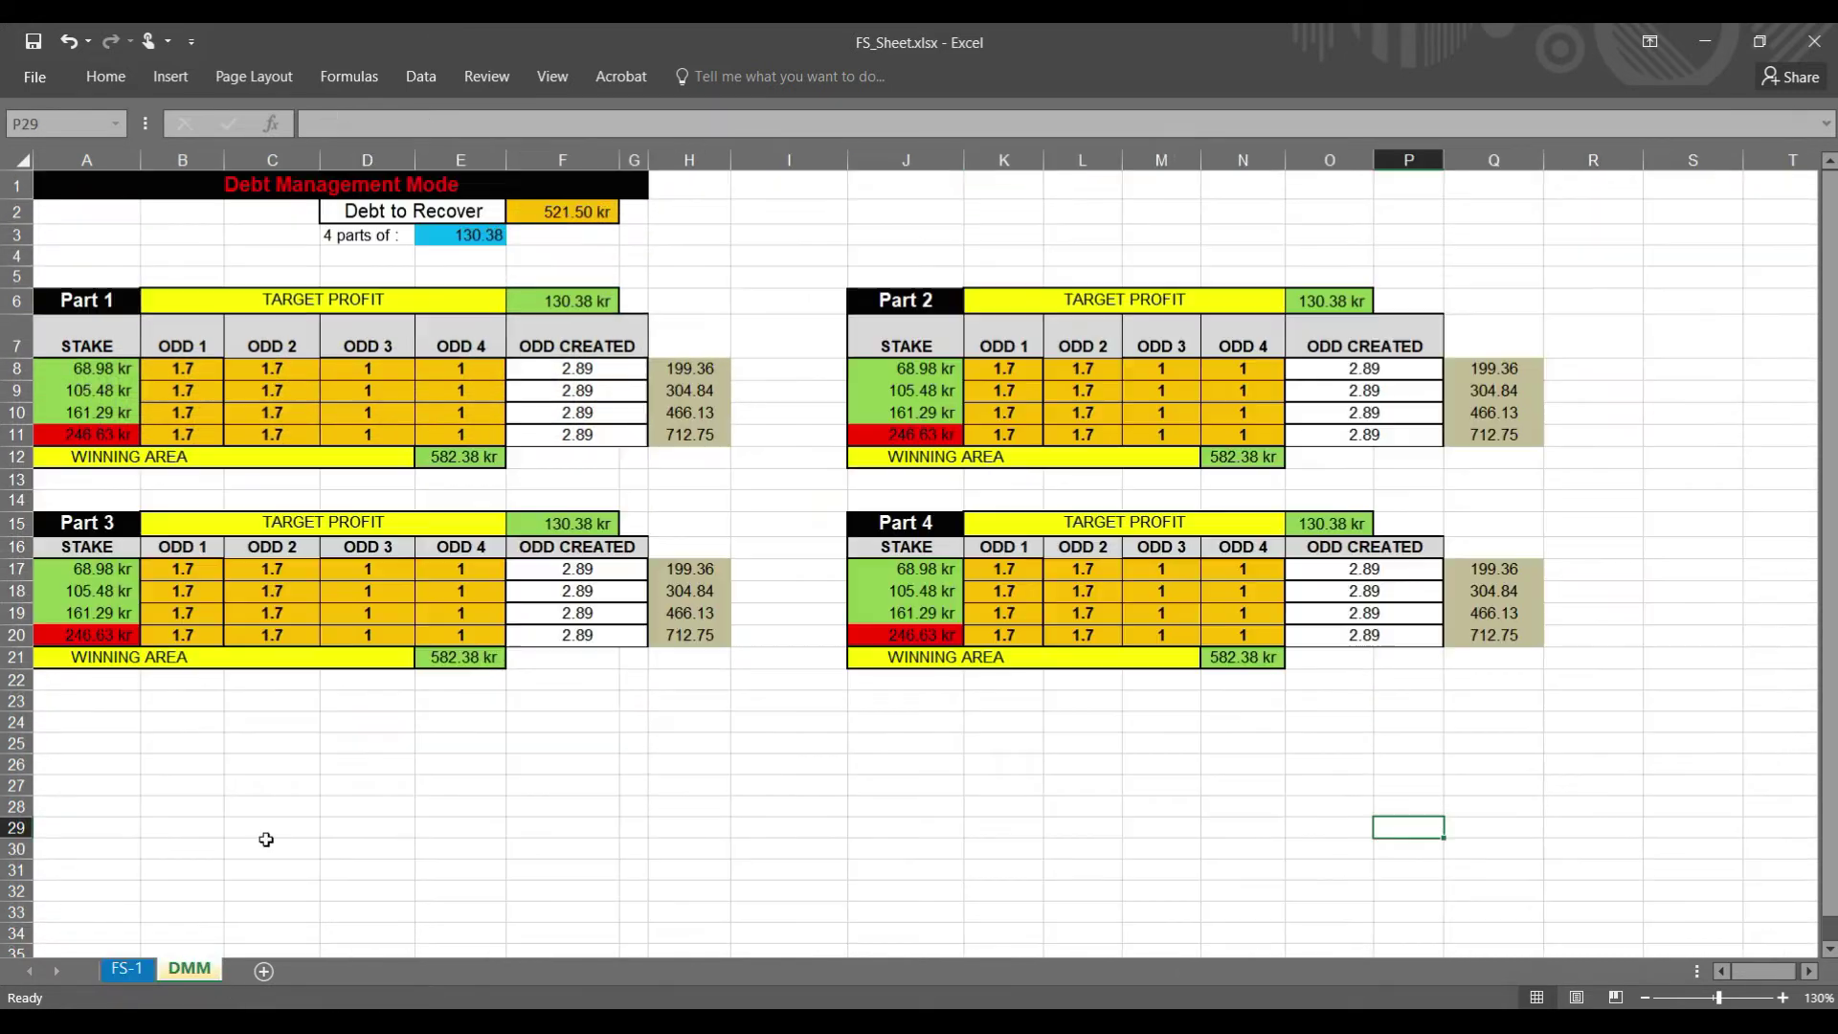
{"action": "left_click", "coordinate": [555, 211]}
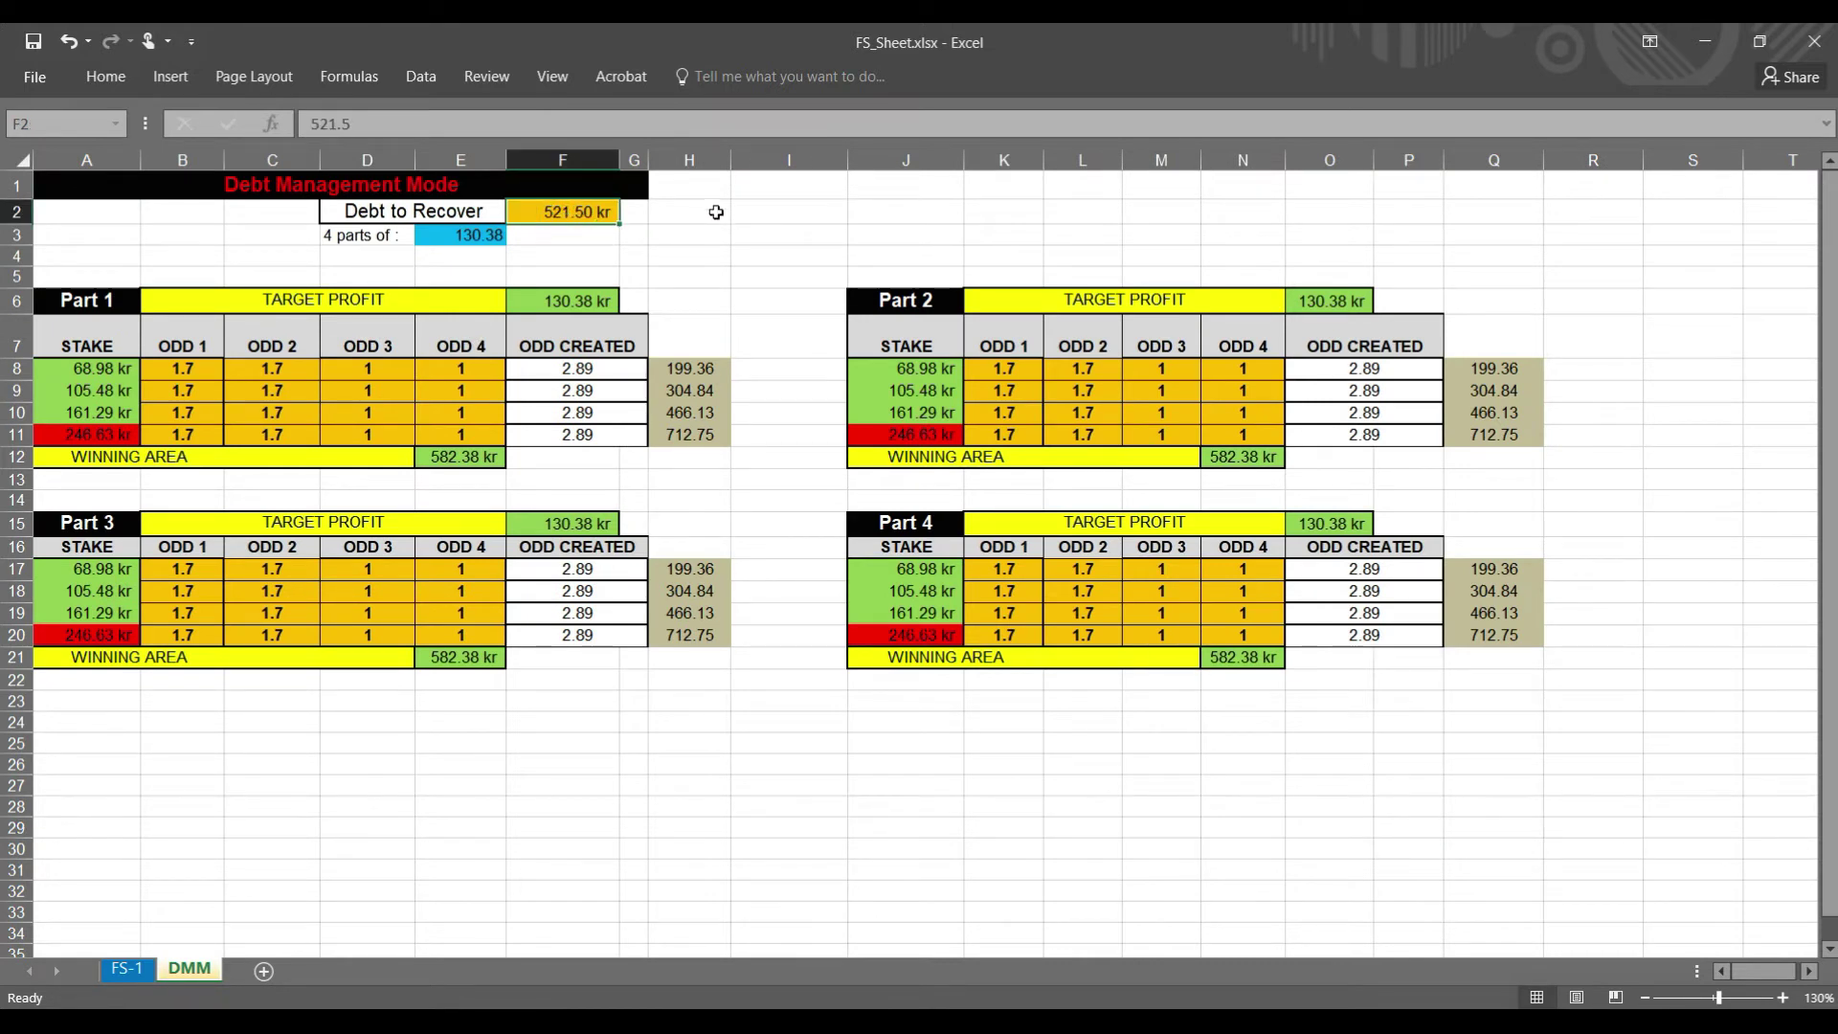
{"action": "type", "text": "260.88"}
{"action": "key", "text": "Return"}
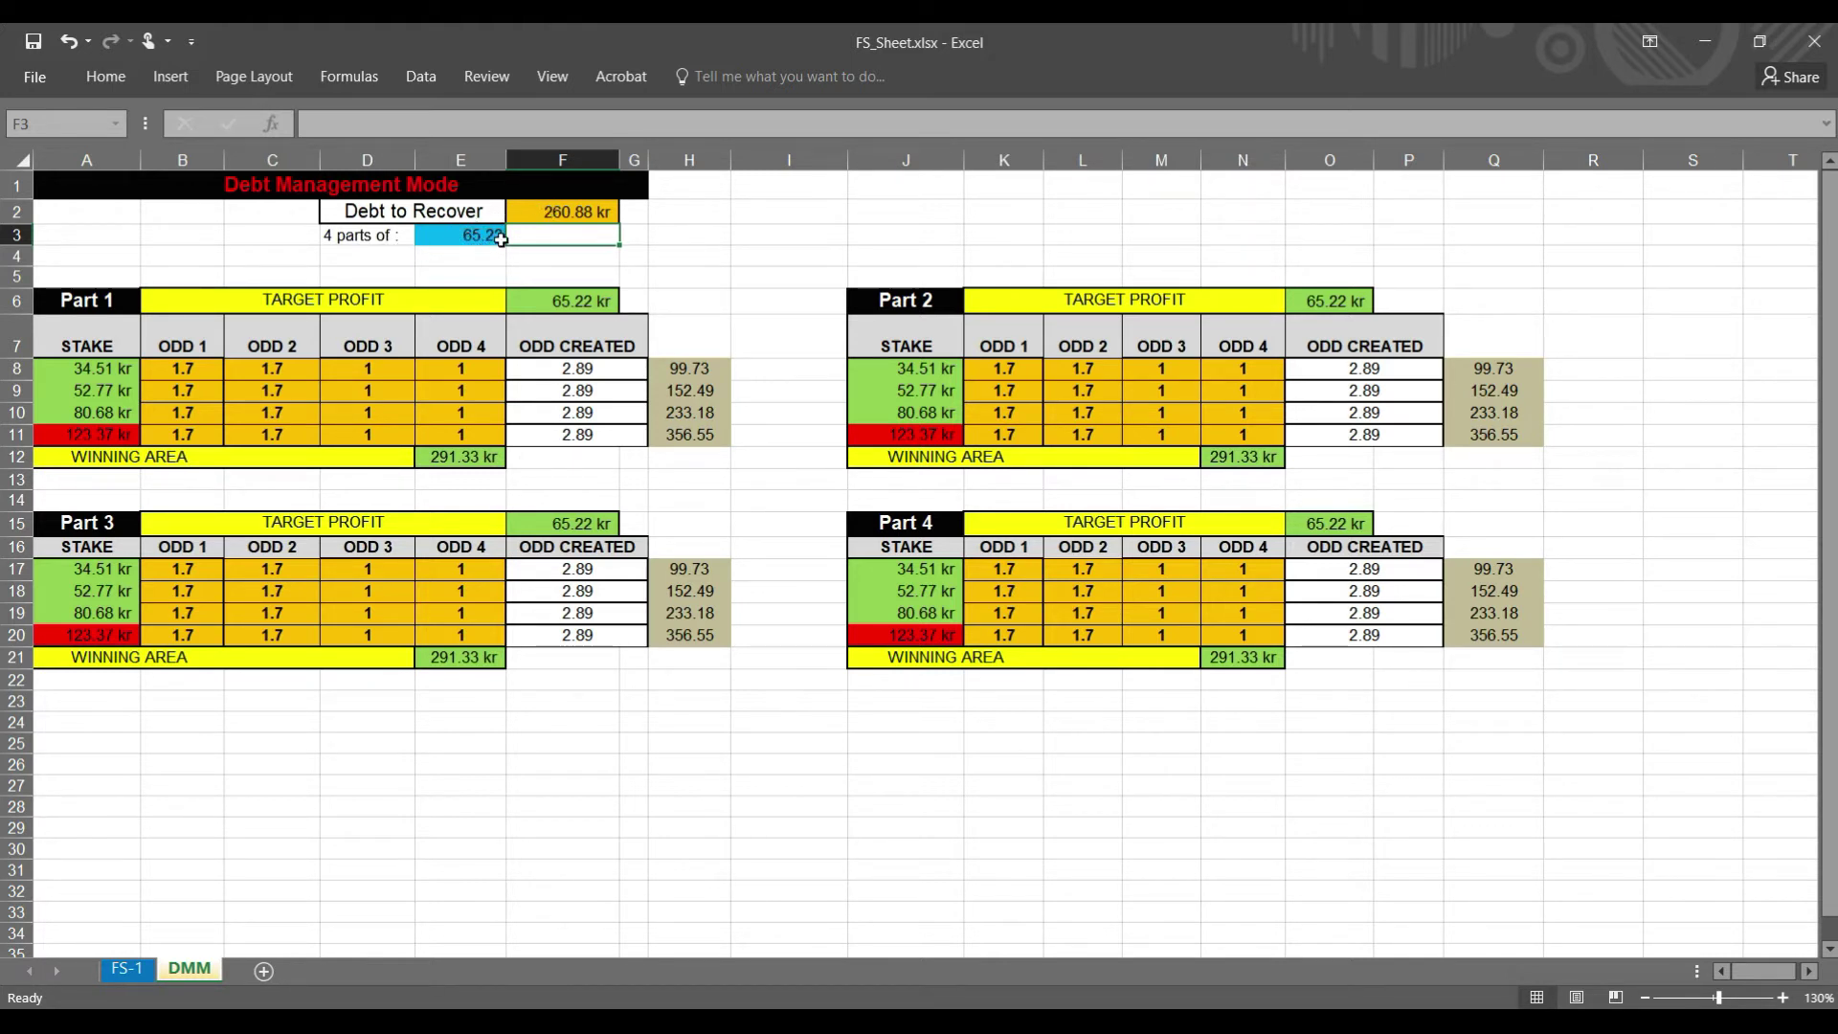
Examine the target profit cells of the four debt parts and the ODD 1 and ODD 2 values in Part 1.
{"action": "left_click", "coordinate": [568, 303]}
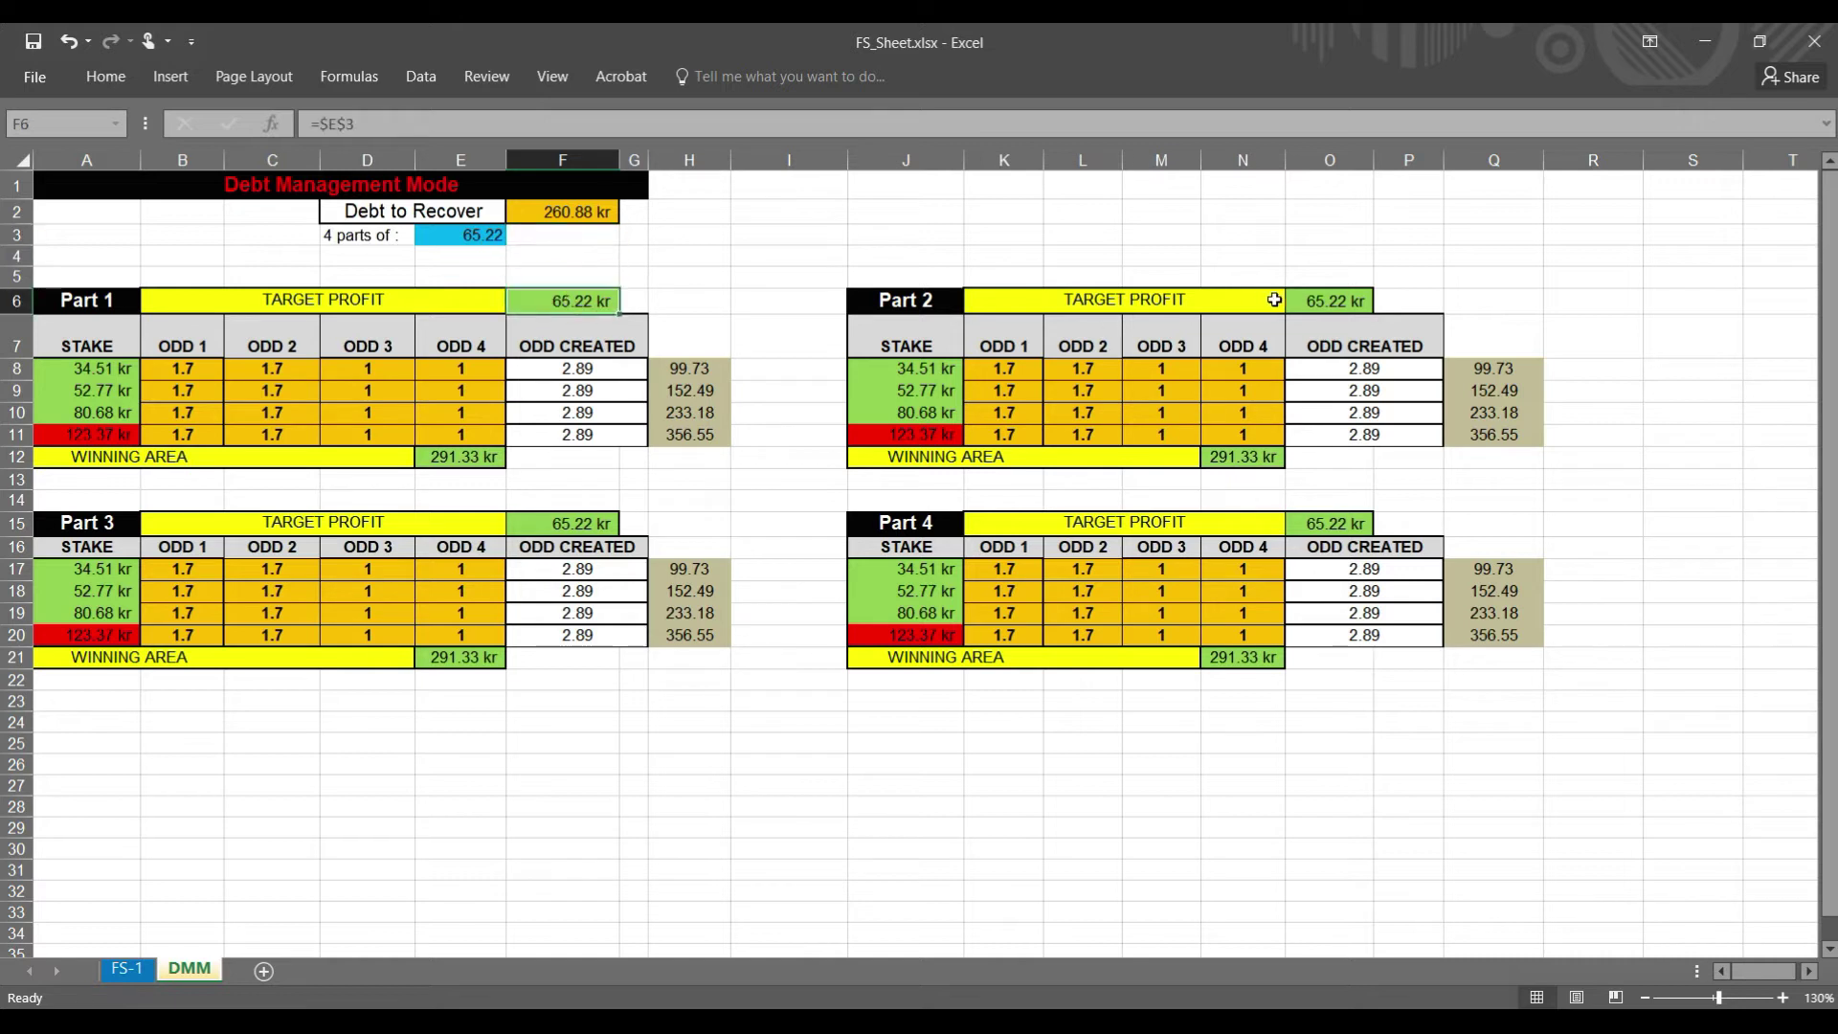
{"action": "left_click", "coordinate": [1307, 303]}
{"action": "left_click", "coordinate": [1332, 522]}
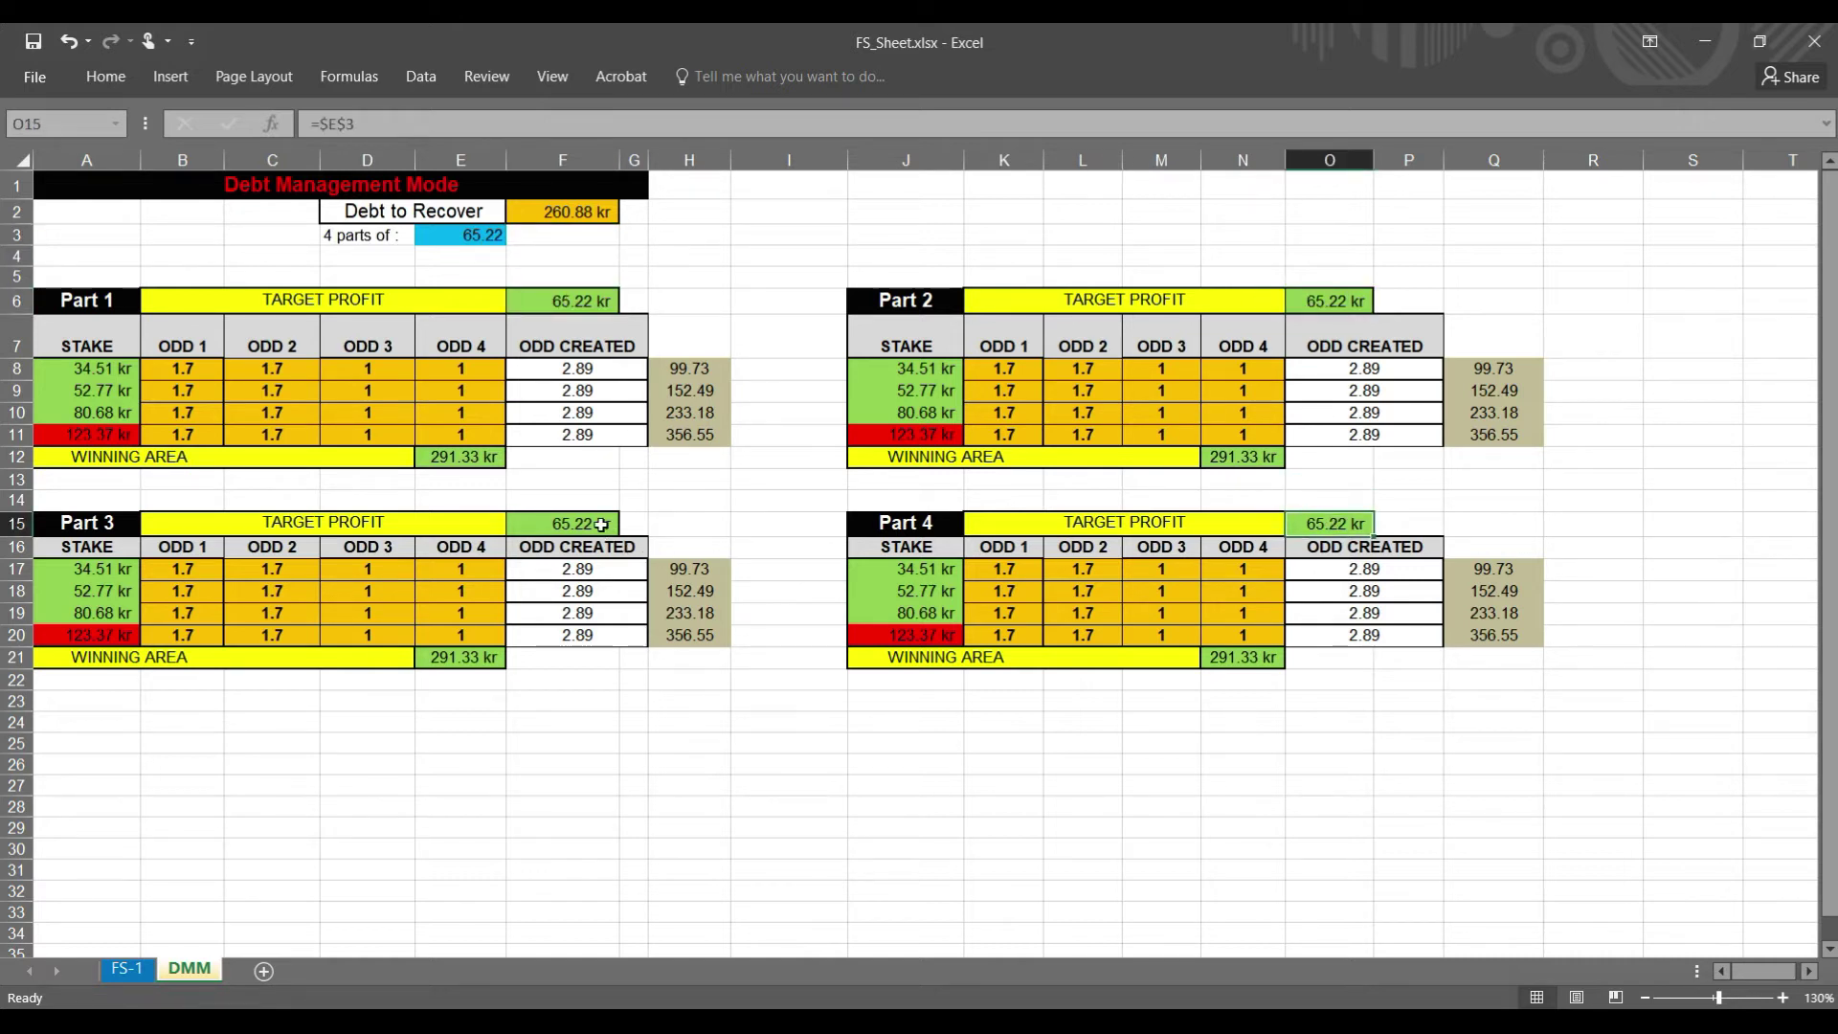
{"action": "left_click", "coordinate": [586, 524]}
{"action": "left_click", "coordinate": [212, 372]}
{"action": "left_click_drag", "start_coordinate": [212, 372], "coordinate": [278, 436]}
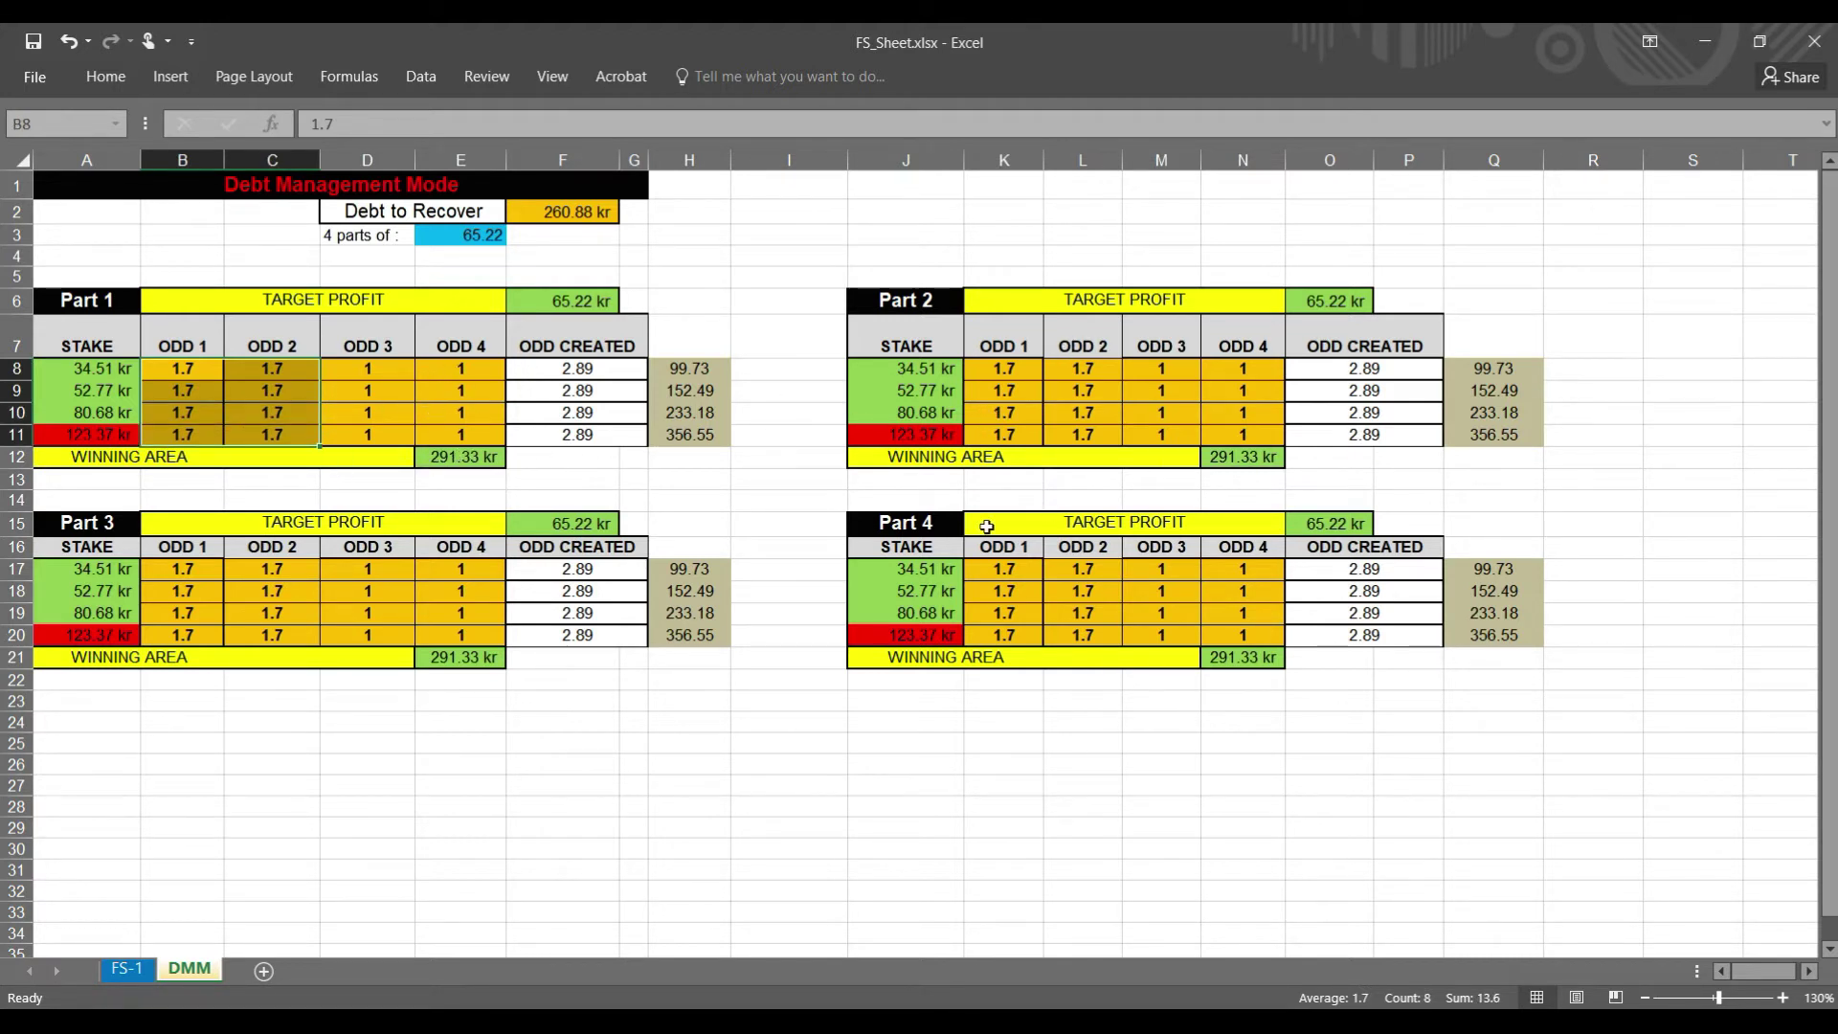
Set the bank in F2 on the FS-1 sheet to 1020.
{"action": "left_click", "coordinate": [149, 969]}
{"action": "left_click", "coordinate": [643, 201]}
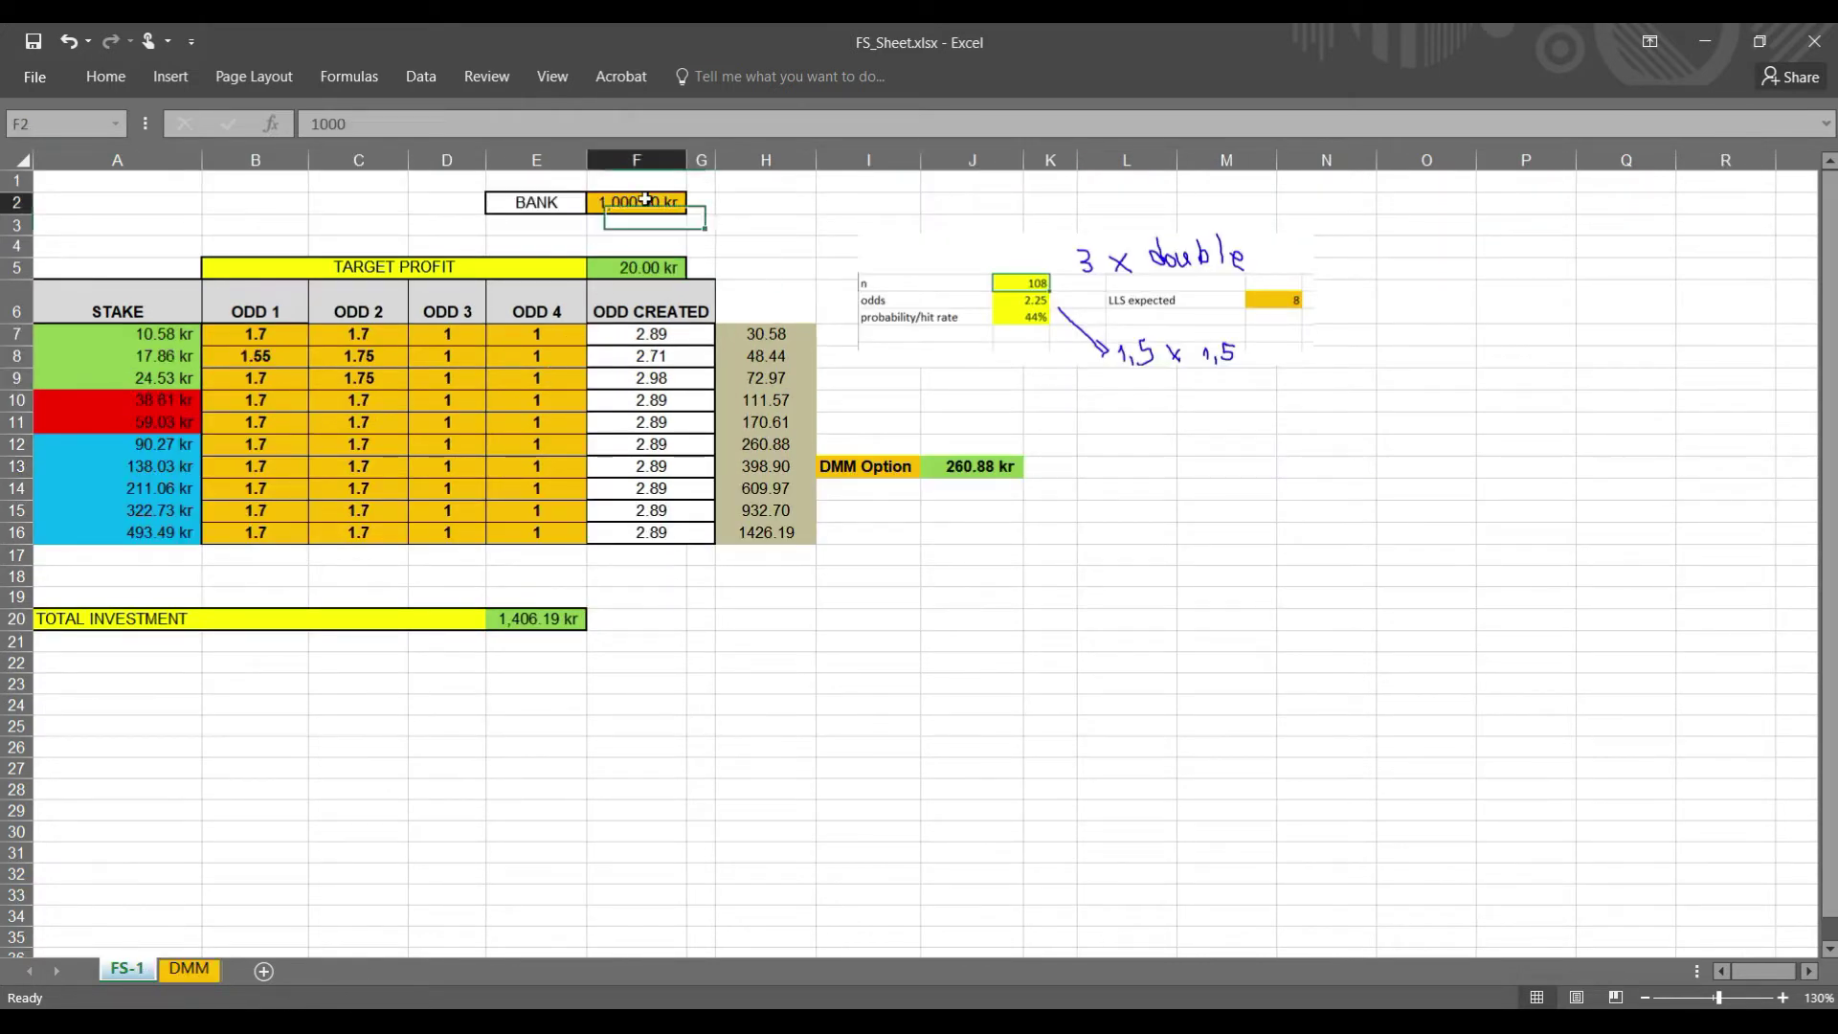
{"action": "type", "text": "1020"}
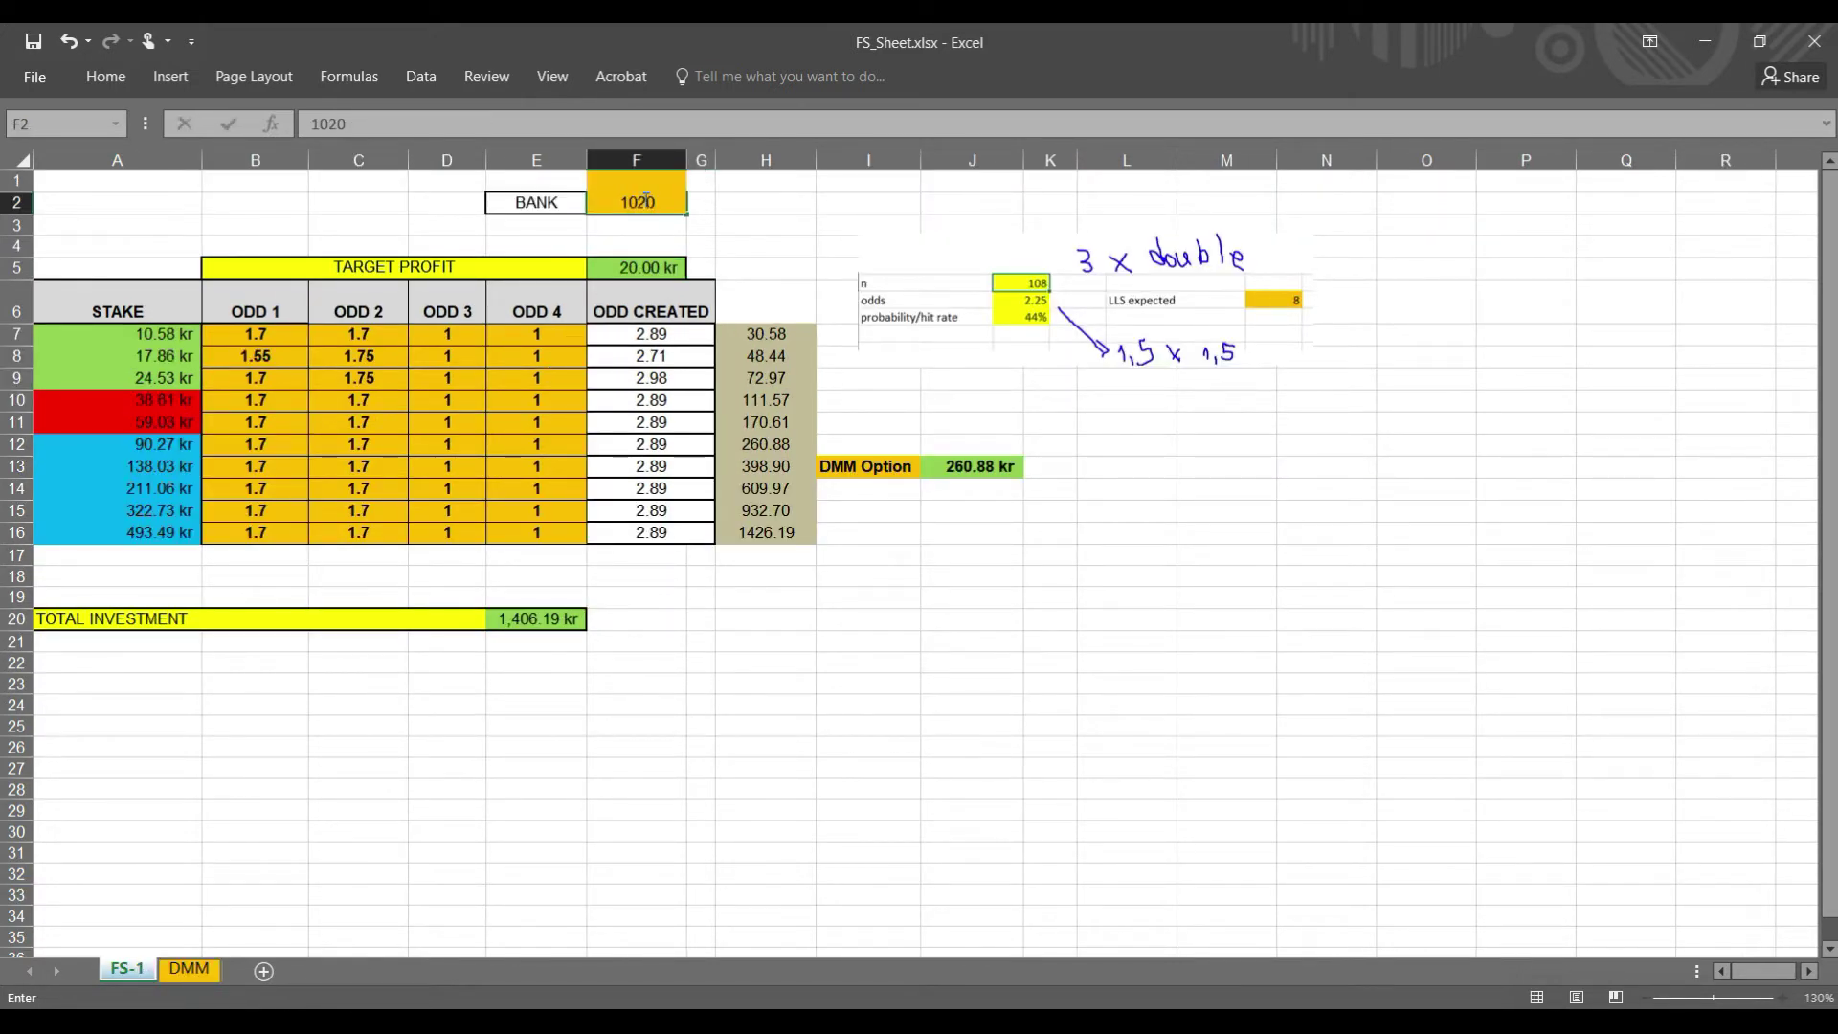
{"action": "key", "text": "Return"}
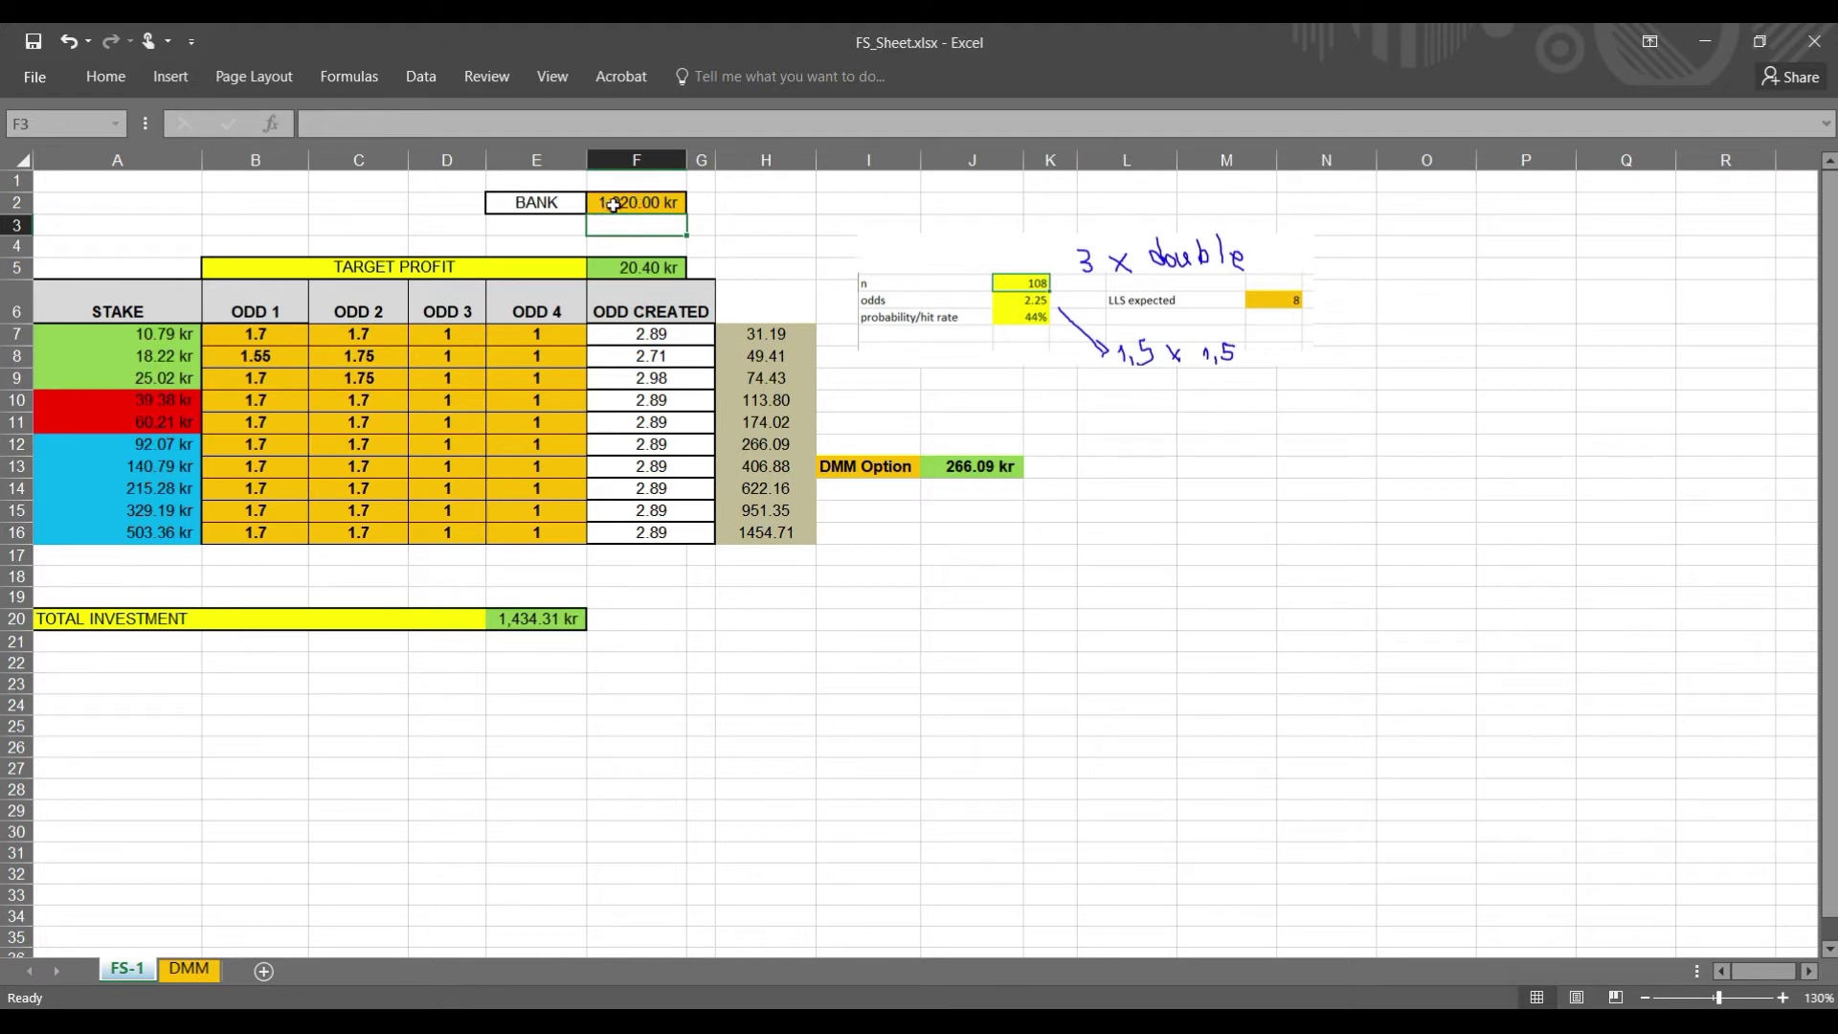
{"action": "left_click", "coordinate": [614, 205]}
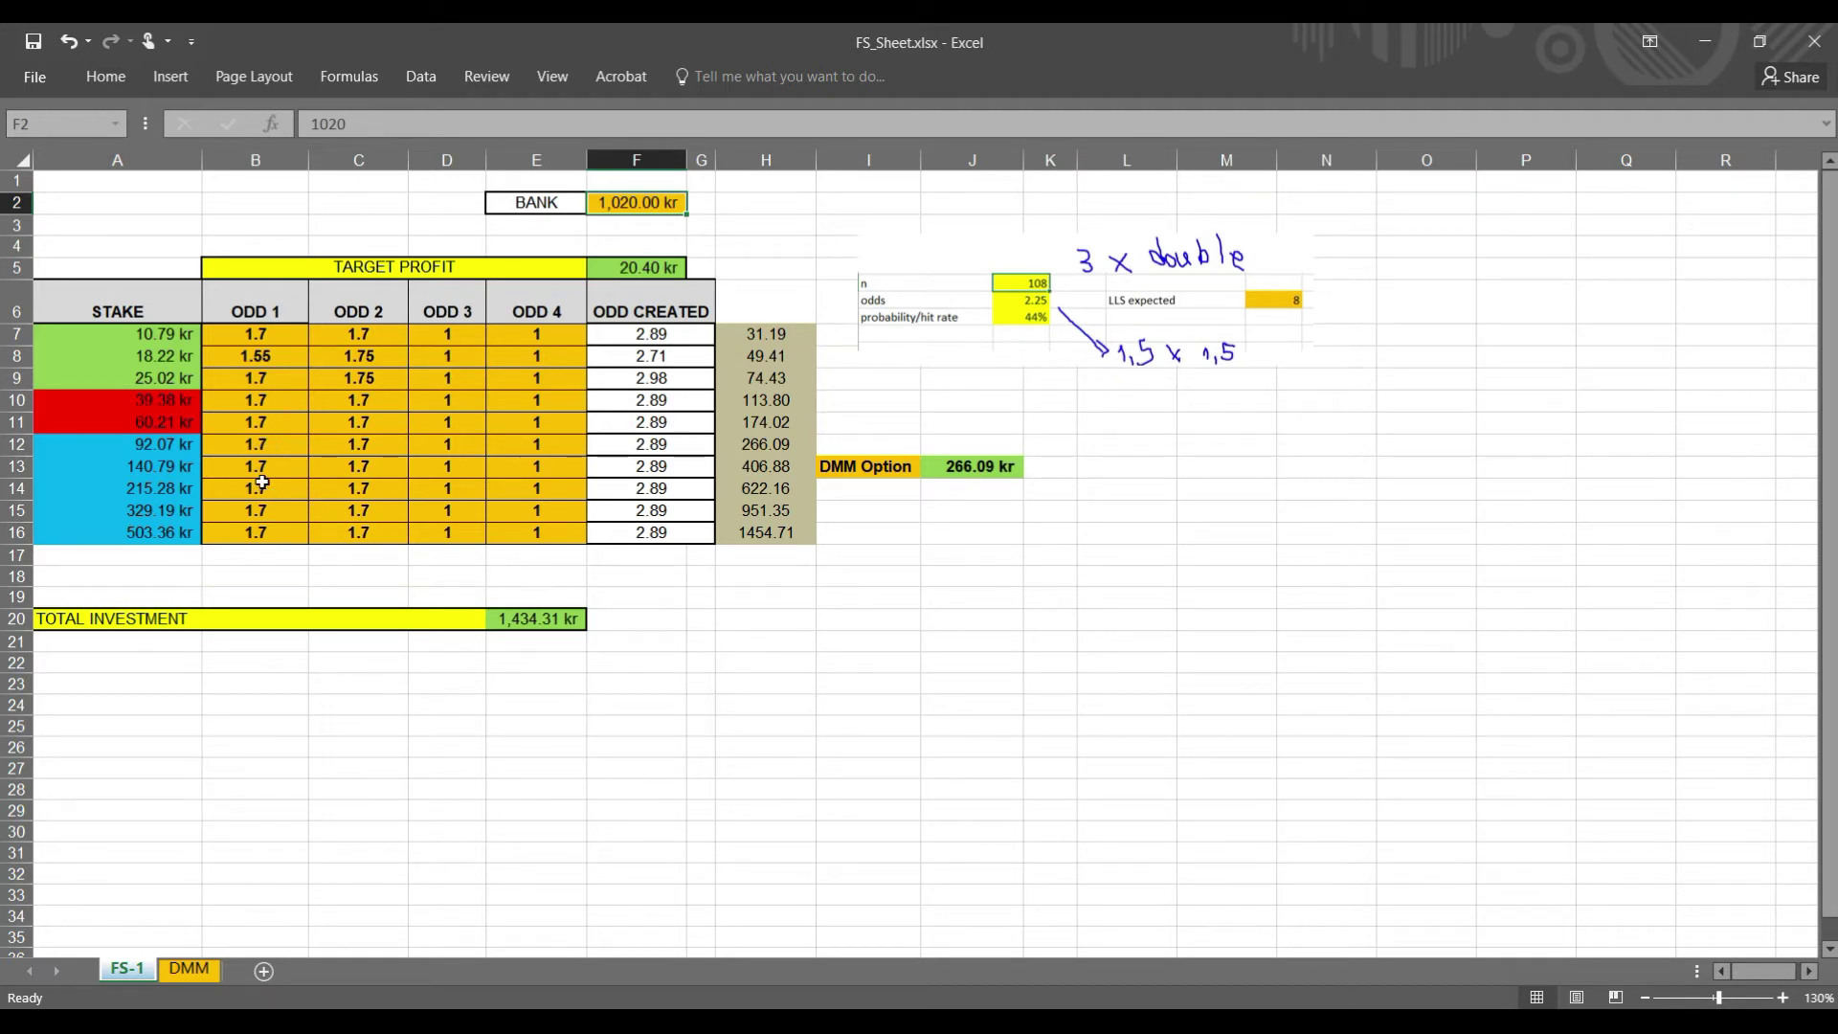
Set ODD 1 to 1.5 in row 11 and 1.6 in row 12, and ODD 2 to 1.8 in row 13.
{"action": "left_click", "coordinate": [256, 446]}
{"action": "left_click", "coordinate": [262, 421]}
{"action": "type", "text": "1"}
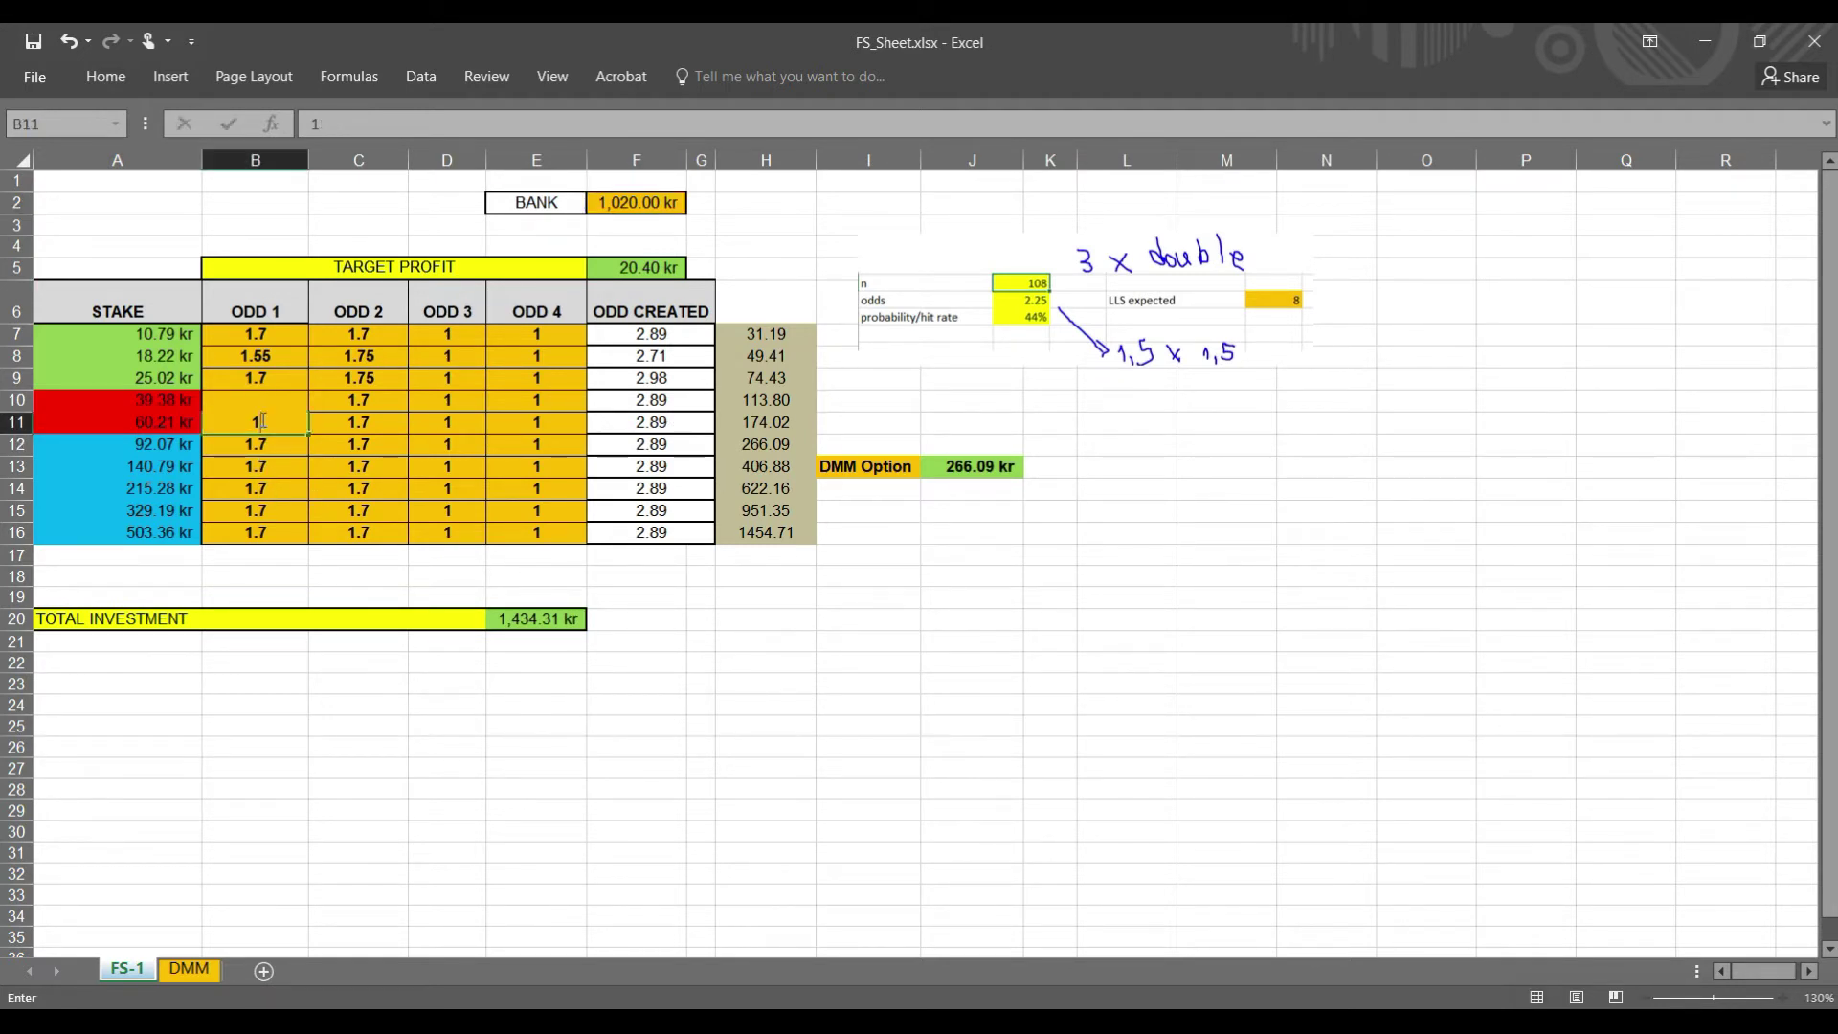
{"action": "type", "text": ".5"}
{"action": "key", "text": "Return"}
{"action": "type", "text": "1.6"}
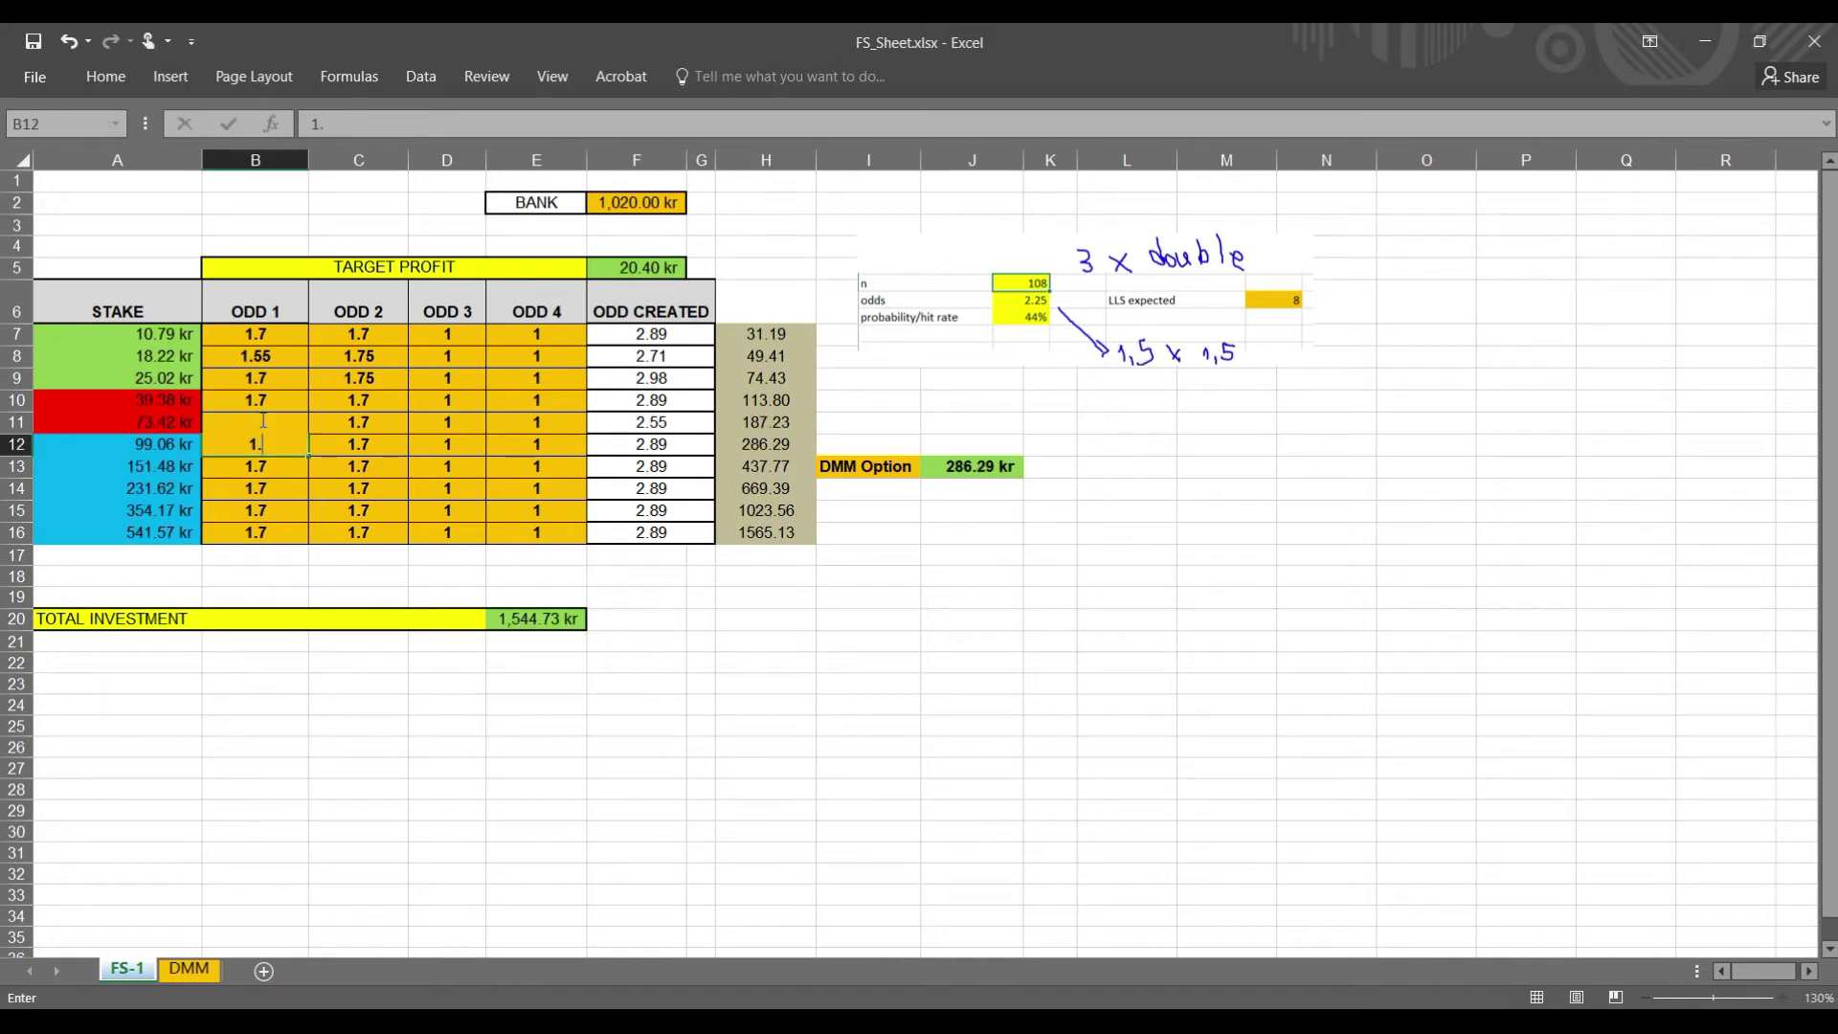
{"action": "key", "text": "Return"}
{"action": "key", "text": "Right"}
{"action": "type", "text": "1.8"}
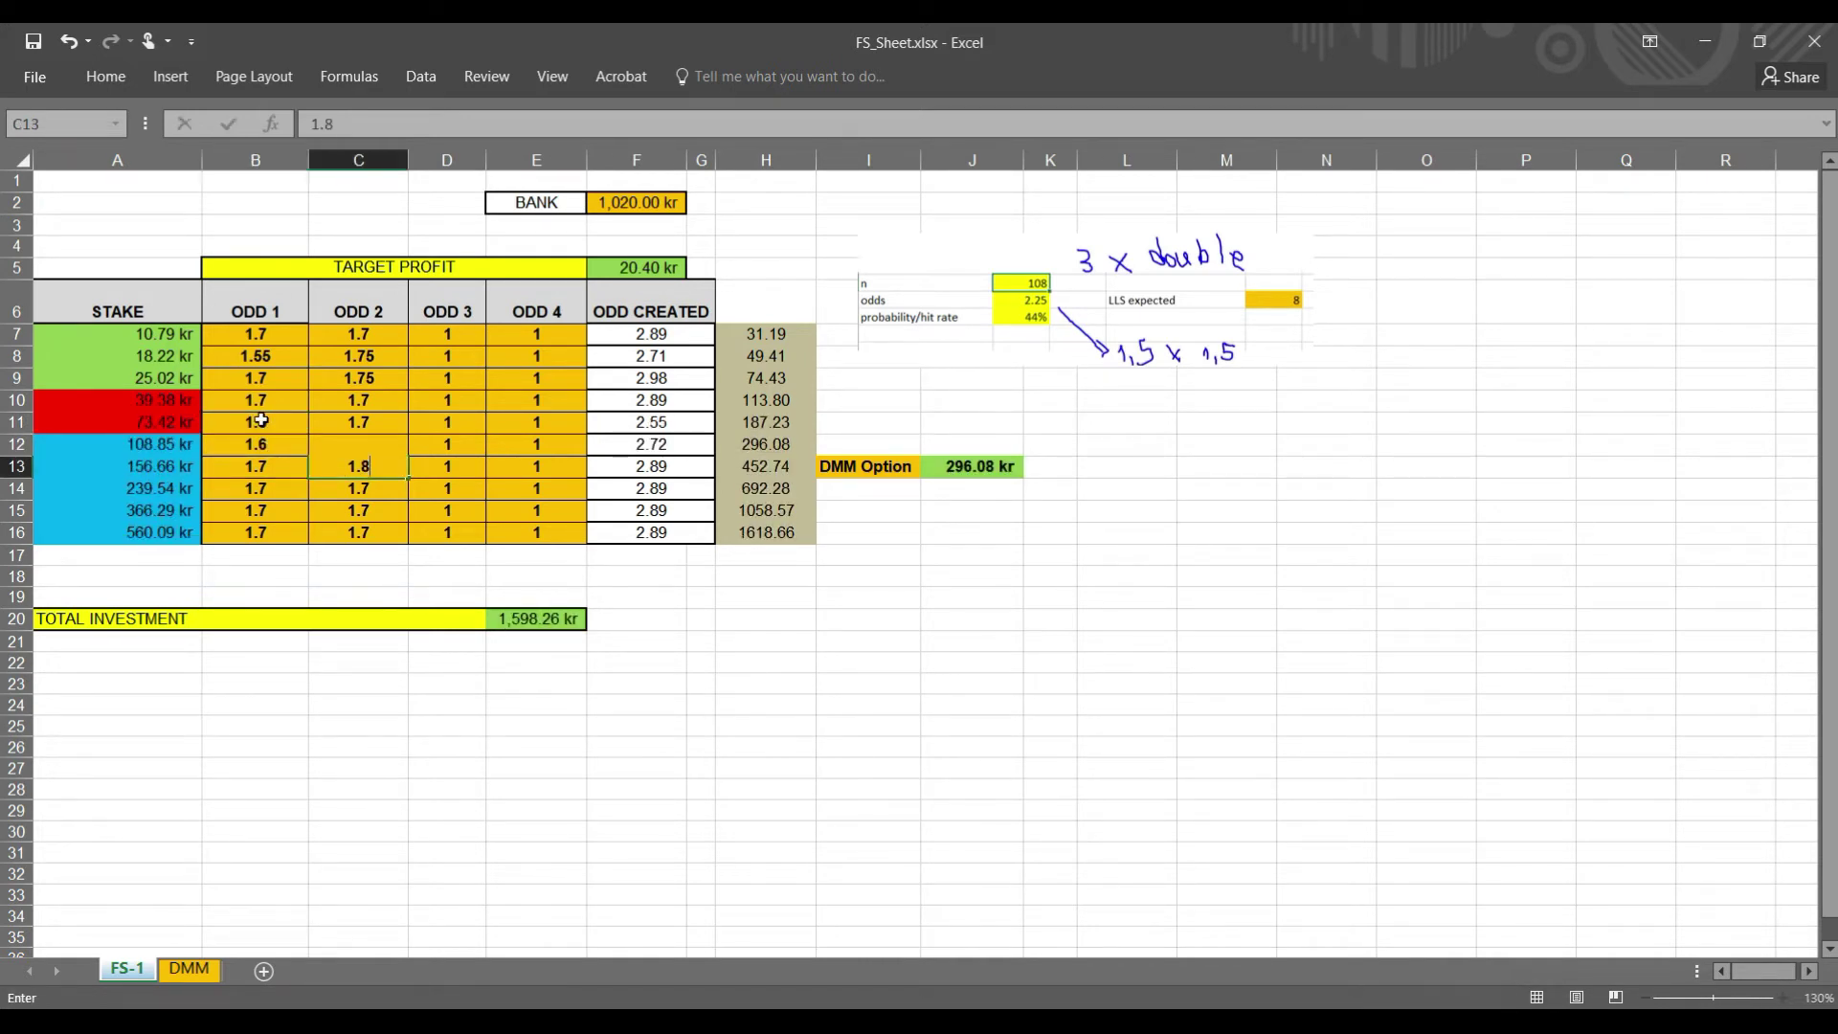
{"action": "key", "text": "Return"}
Fill the odds from row 15 upward through row 7 so each row has 1.7, 1.7, 1 and 1.
{"action": "left_click_drag", "start_coordinate": [264, 498], "coordinate": [356, 488]}
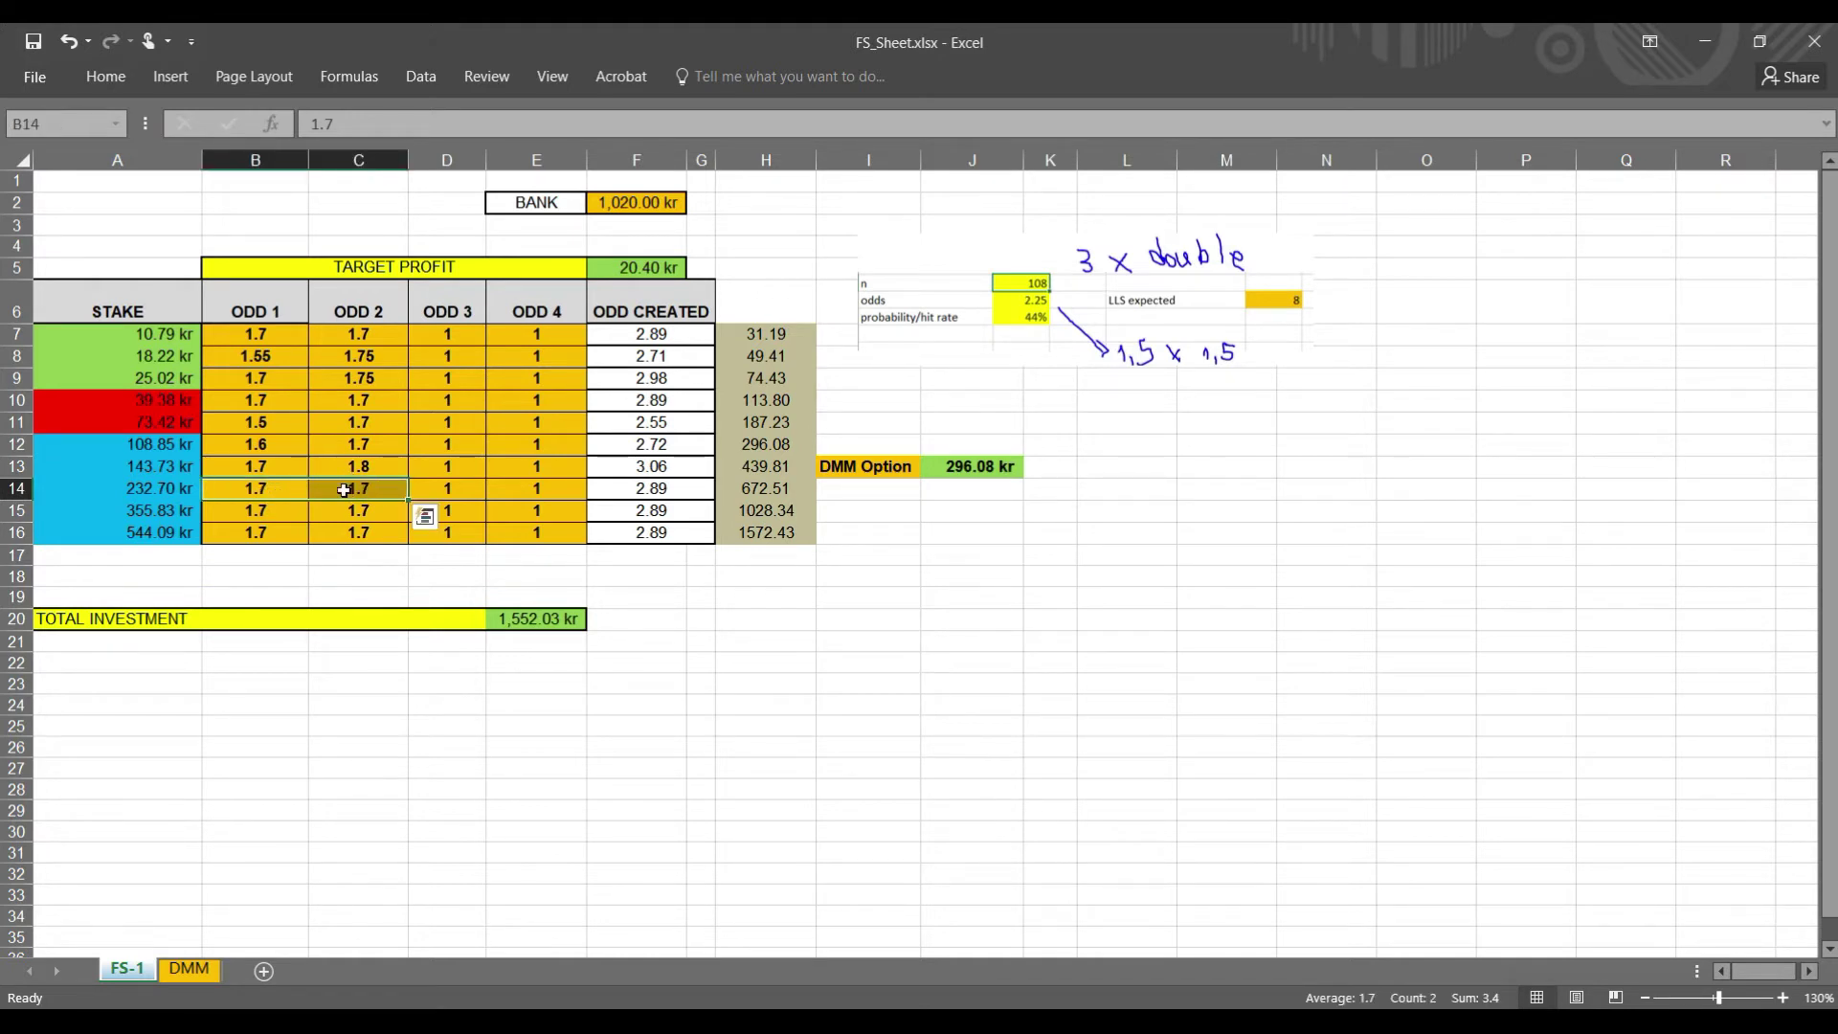
{"action": "left_click_drag", "start_coordinate": [276, 516], "coordinate": [566, 330]}
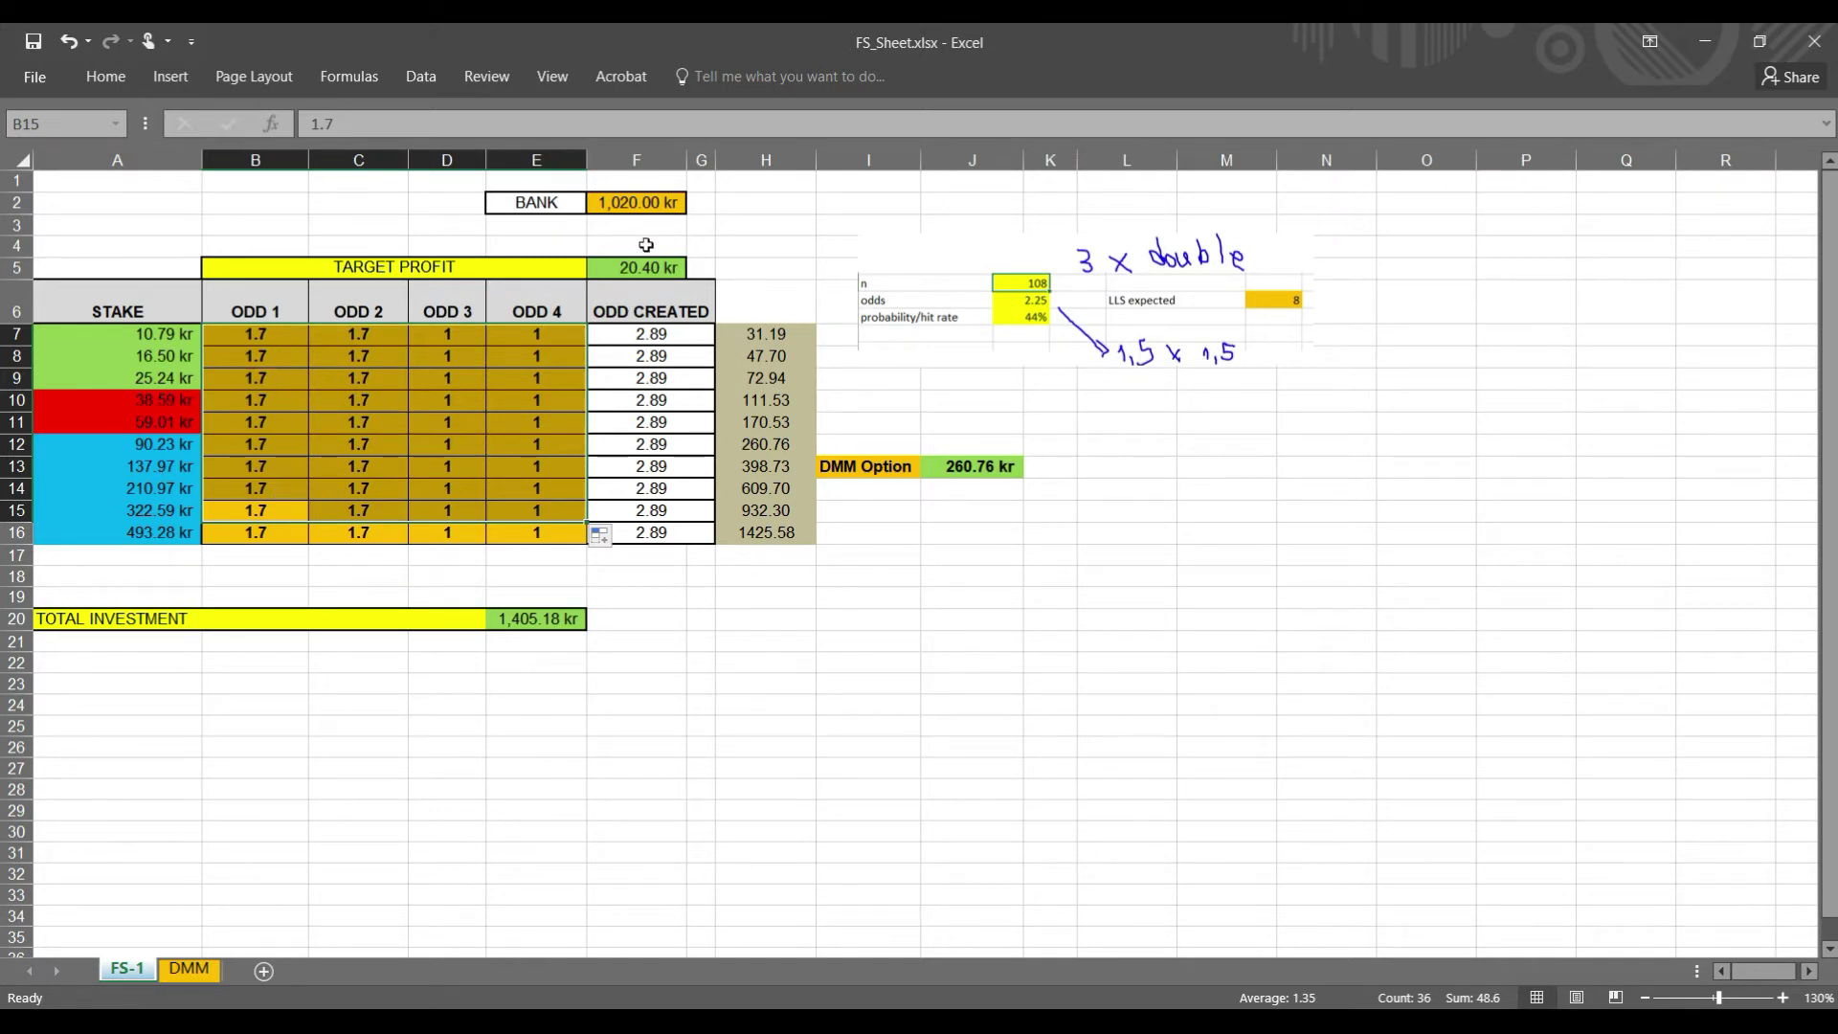
{"action": "left_click", "coordinate": [639, 206]}
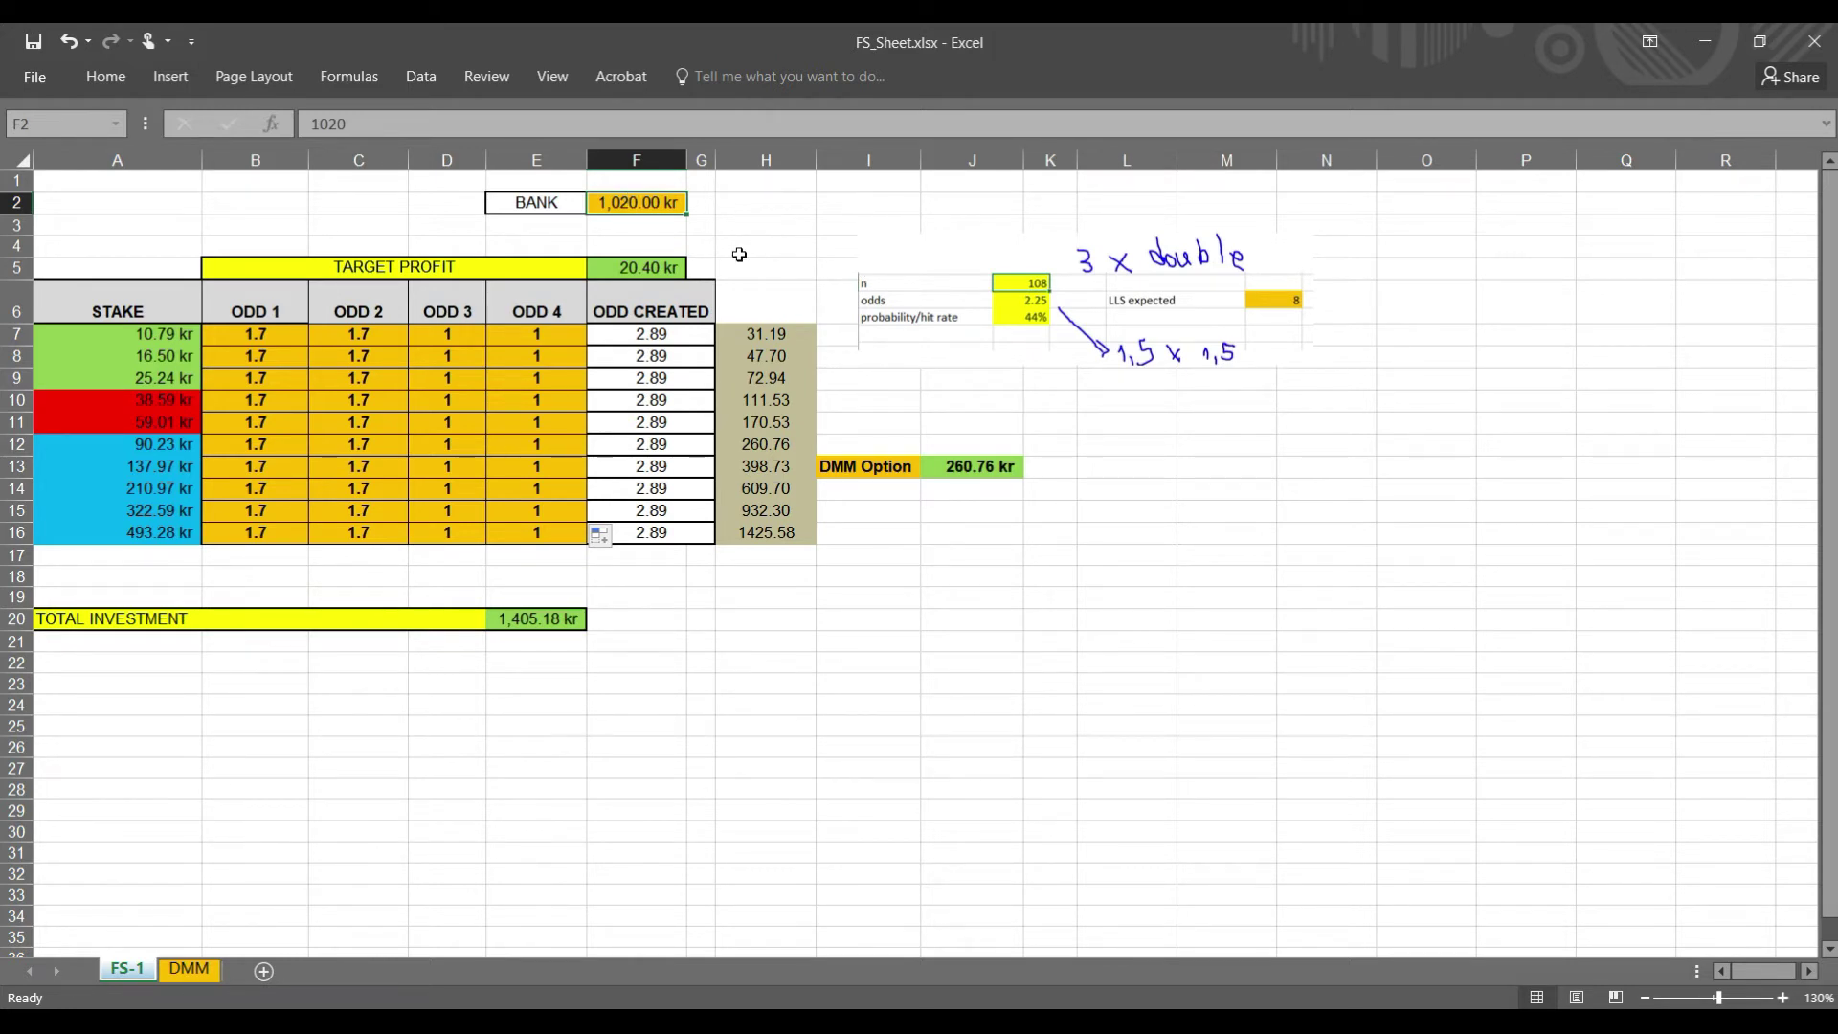
{"action": "left_click", "coordinate": [764, 209]}
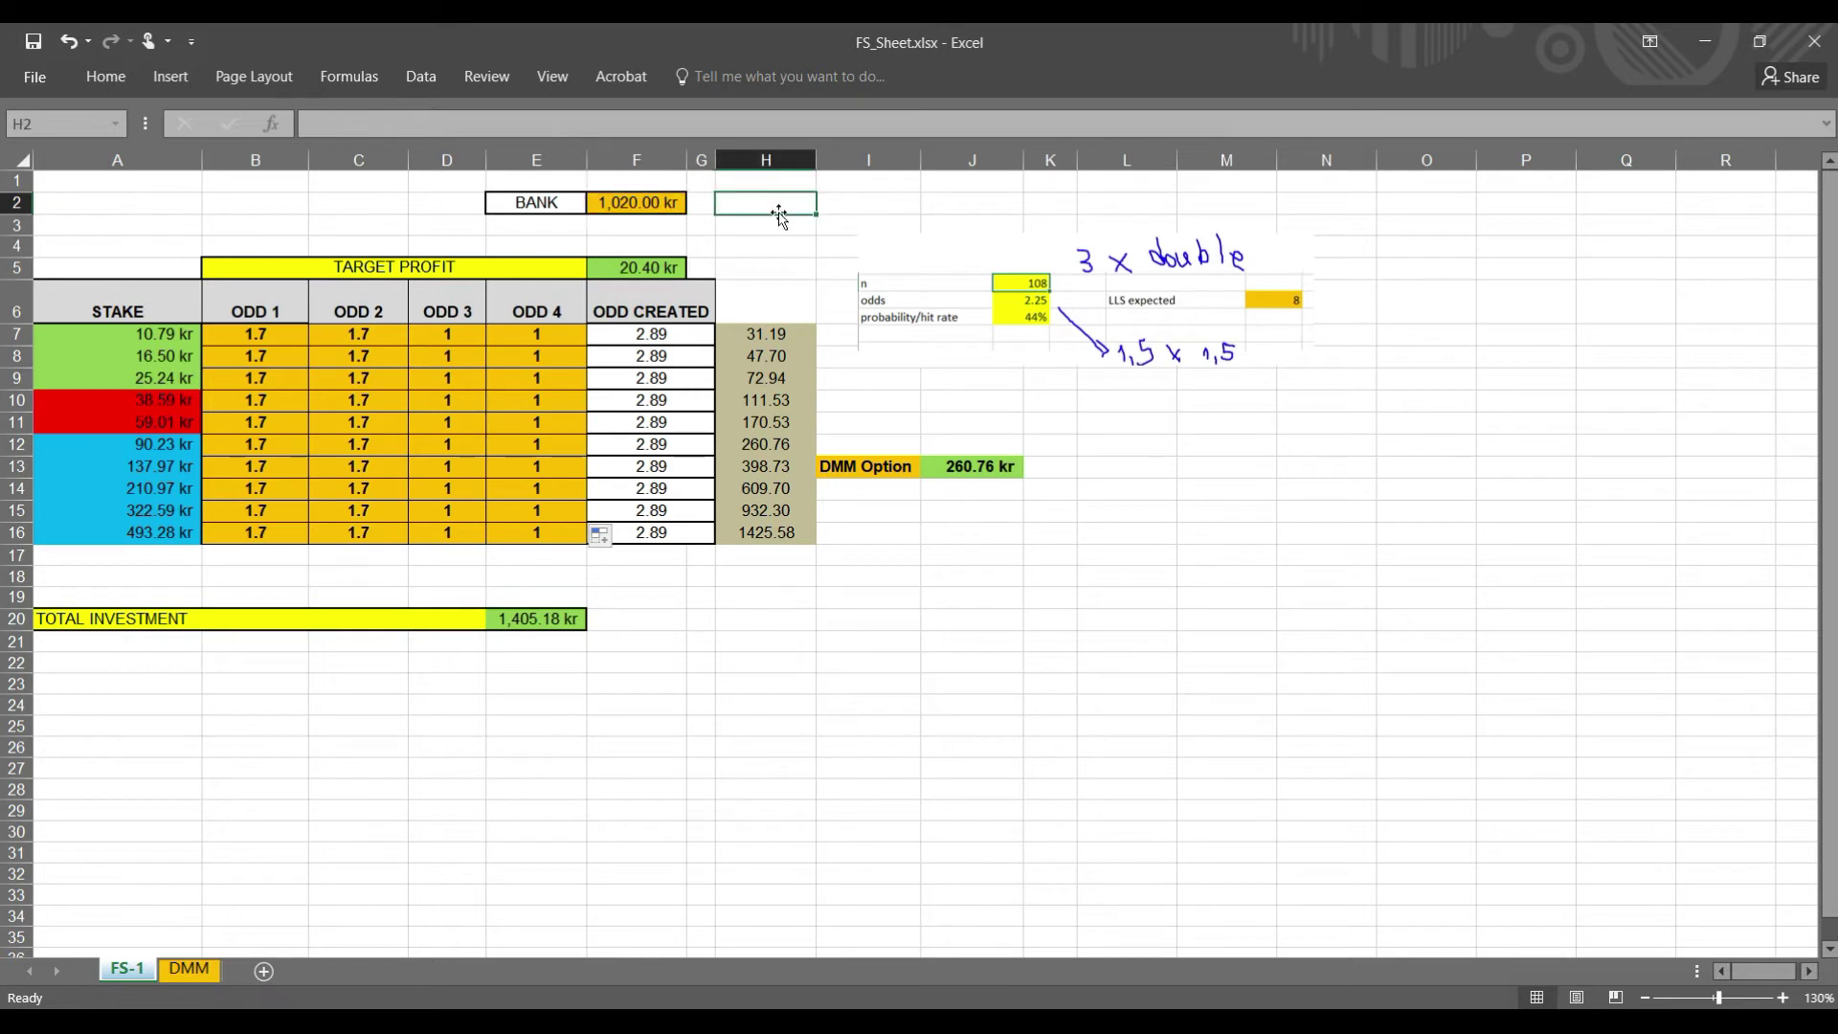
Enter a formula in H2 that sums the bank in F2 and the target profit in F5.
{"action": "type", "text": "=sum("}
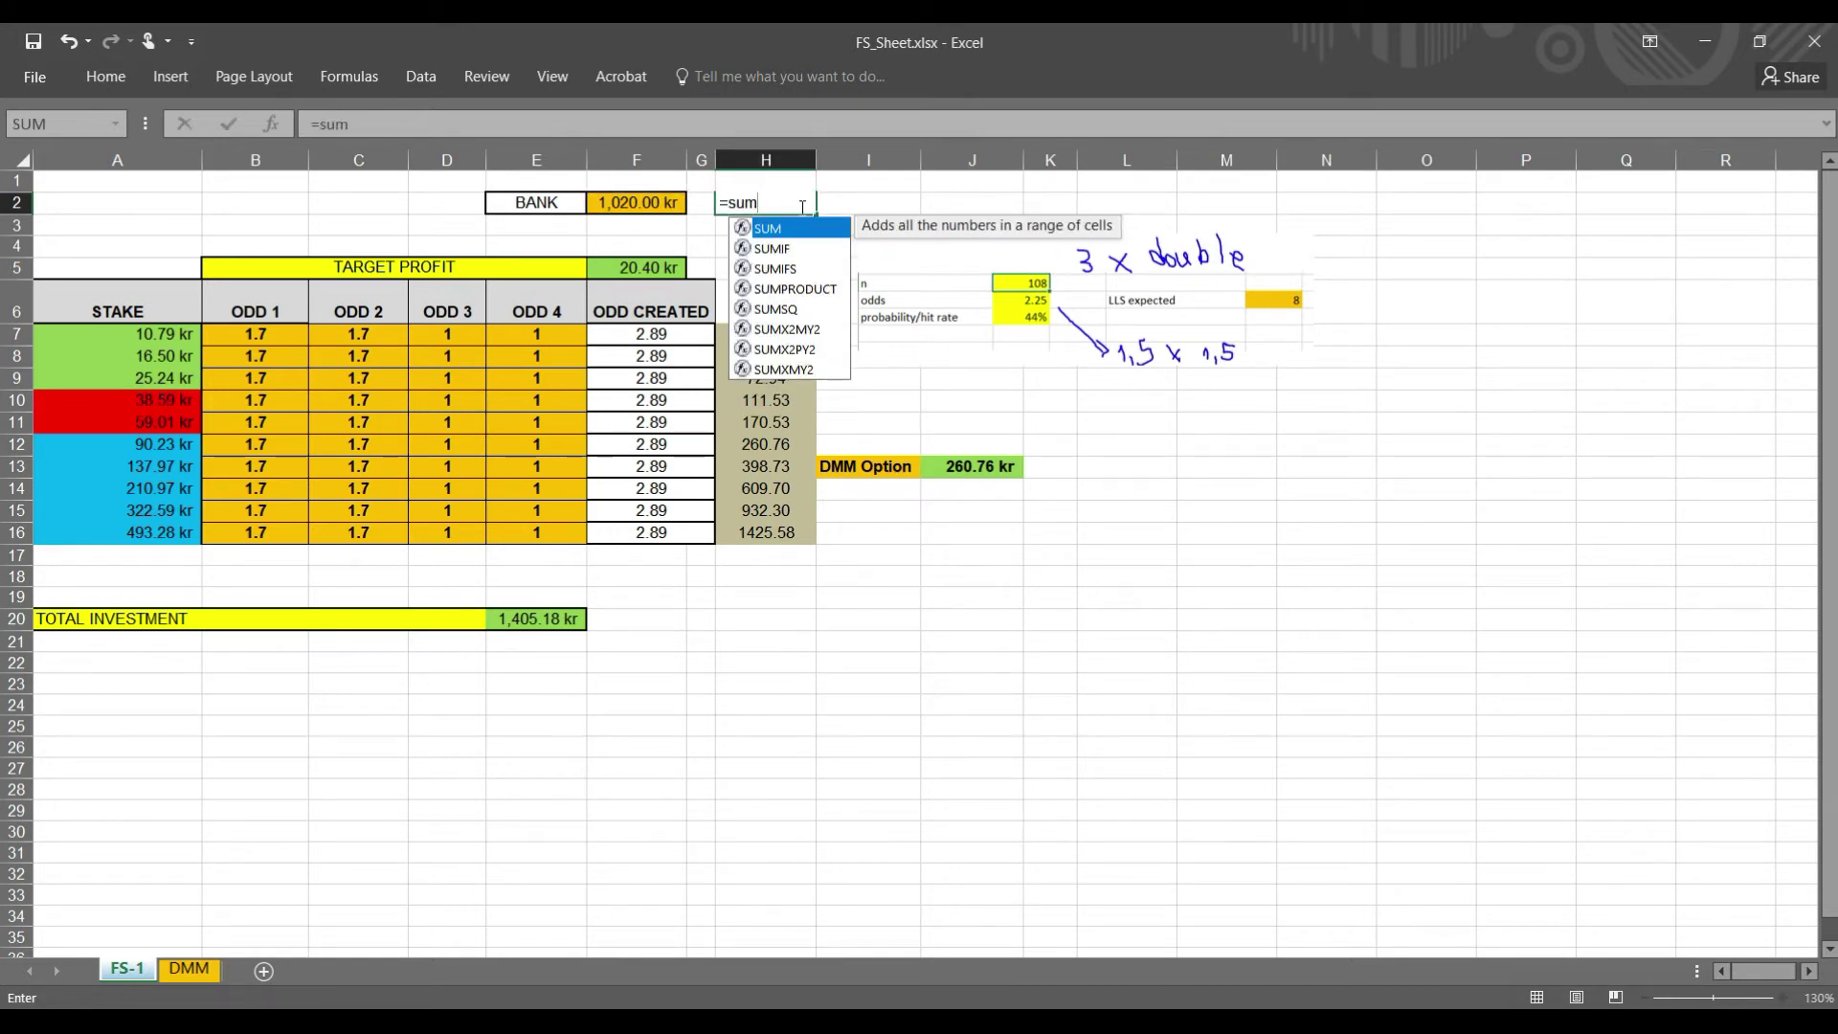
{"action": "left_click", "coordinate": [672, 205]}
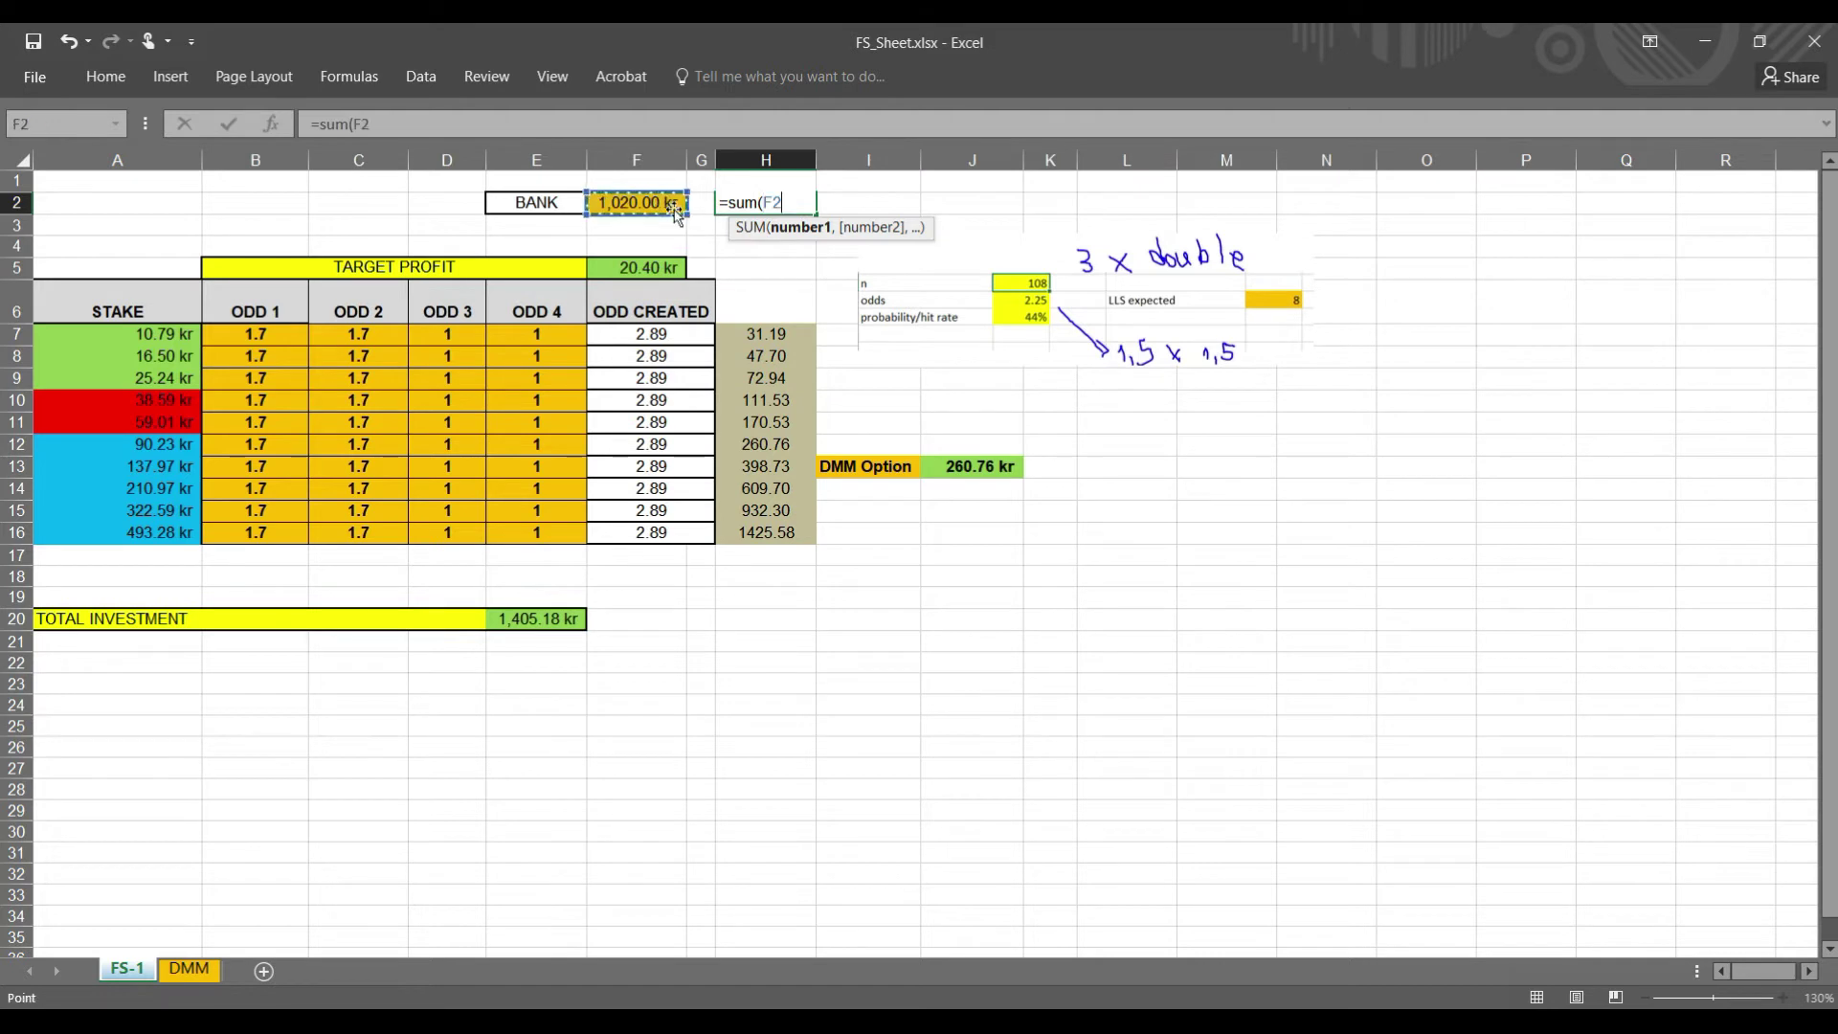
{"action": "type", "text": ","}
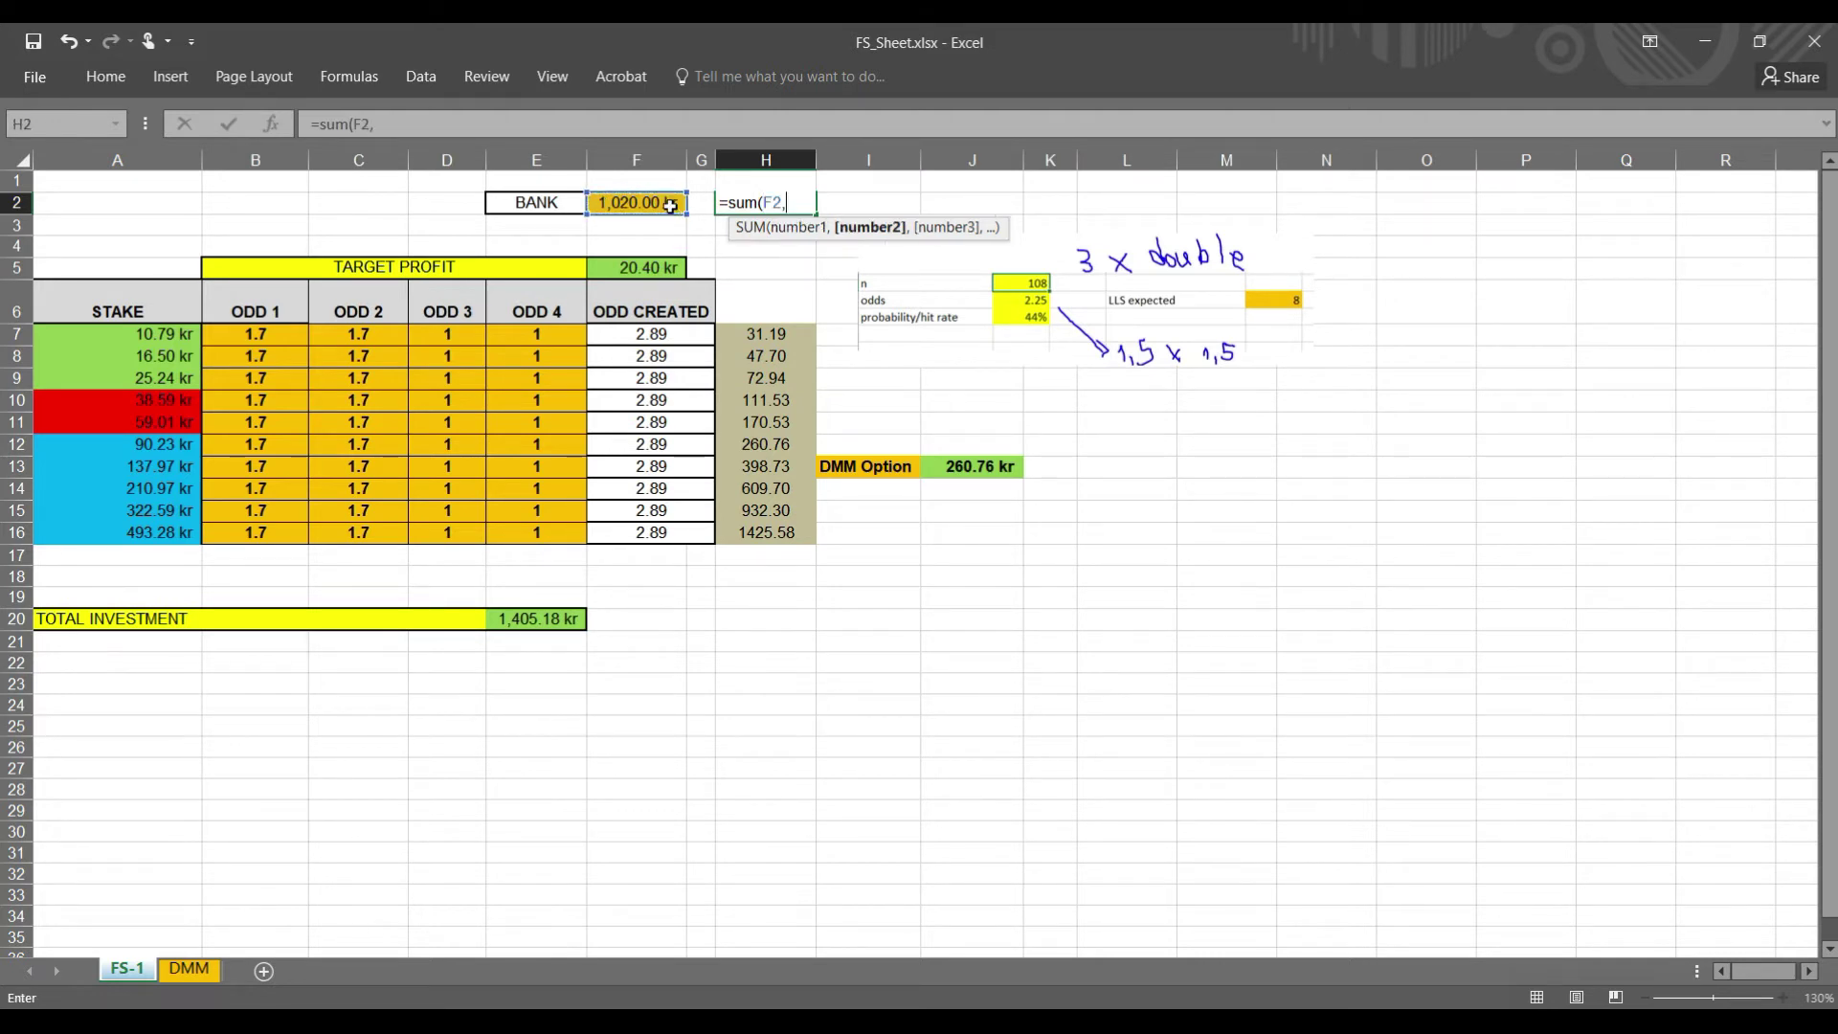
{"action": "left_click", "coordinate": [659, 270]}
{"action": "type", "text": ")"}
{"action": "key", "text": "Return"}
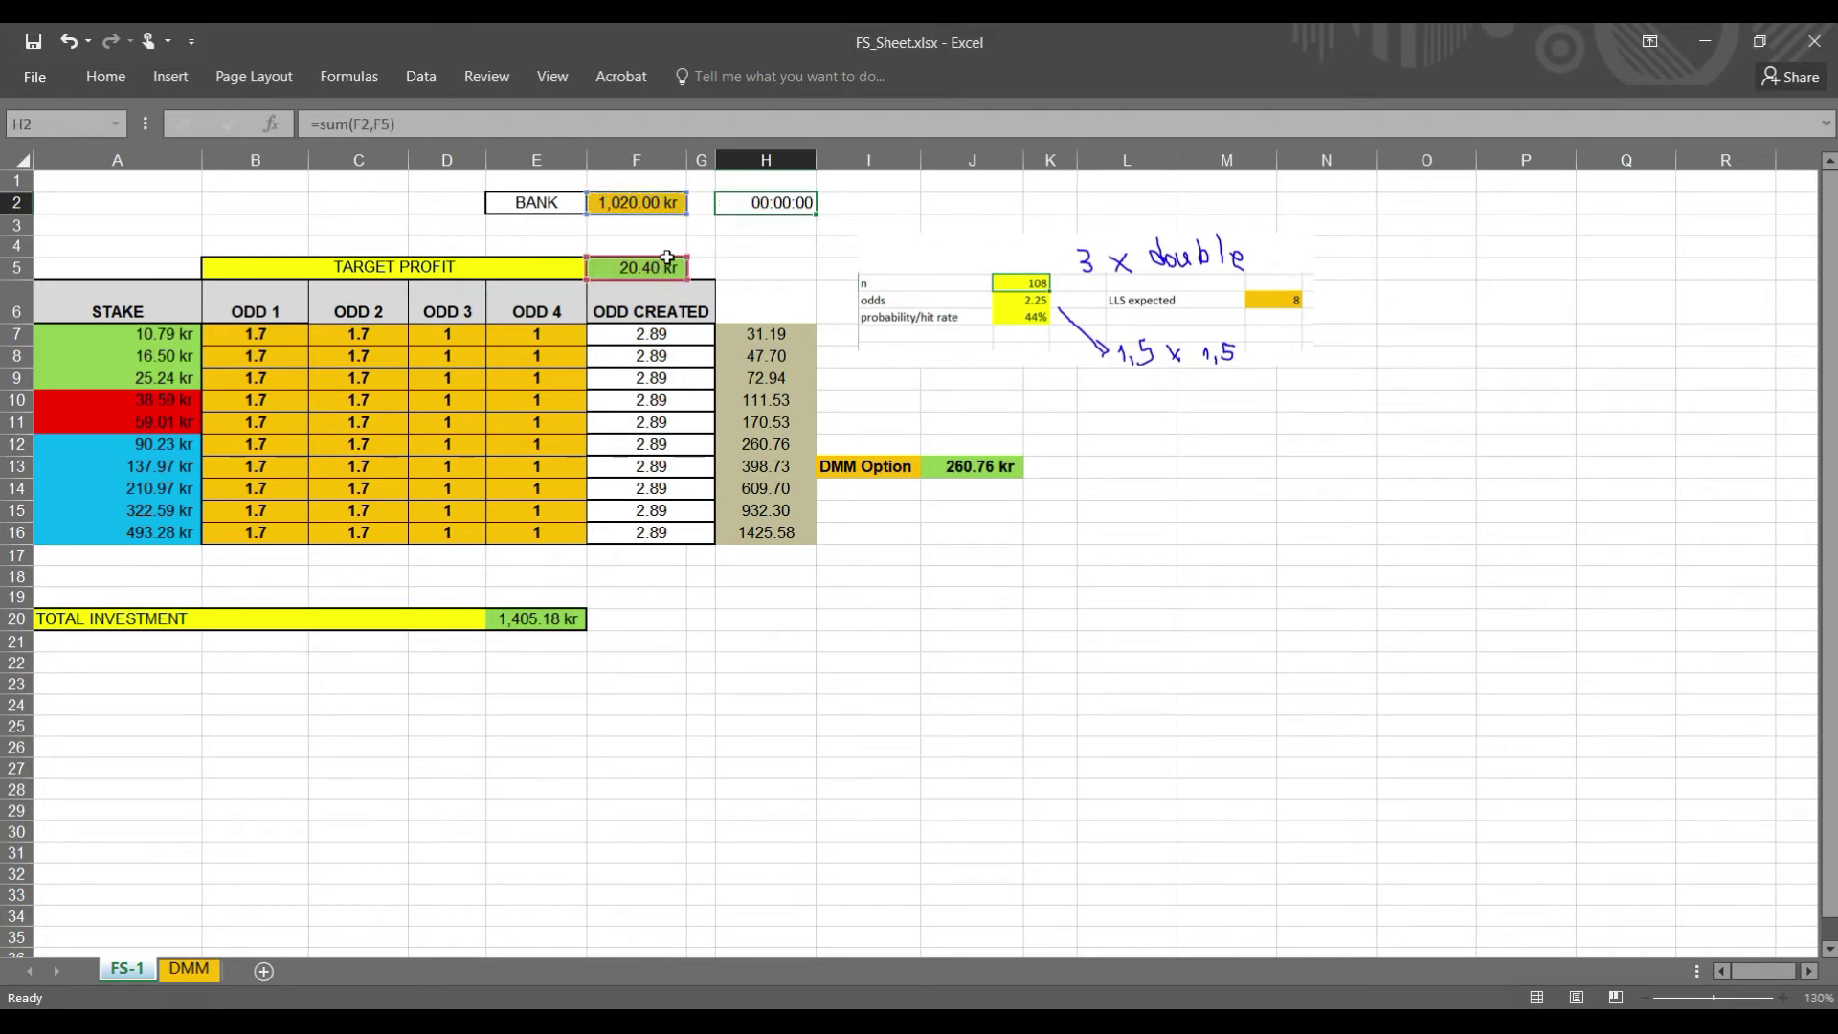
Change the format of H2 to Number.
{"action": "left_click", "coordinate": [775, 199]}
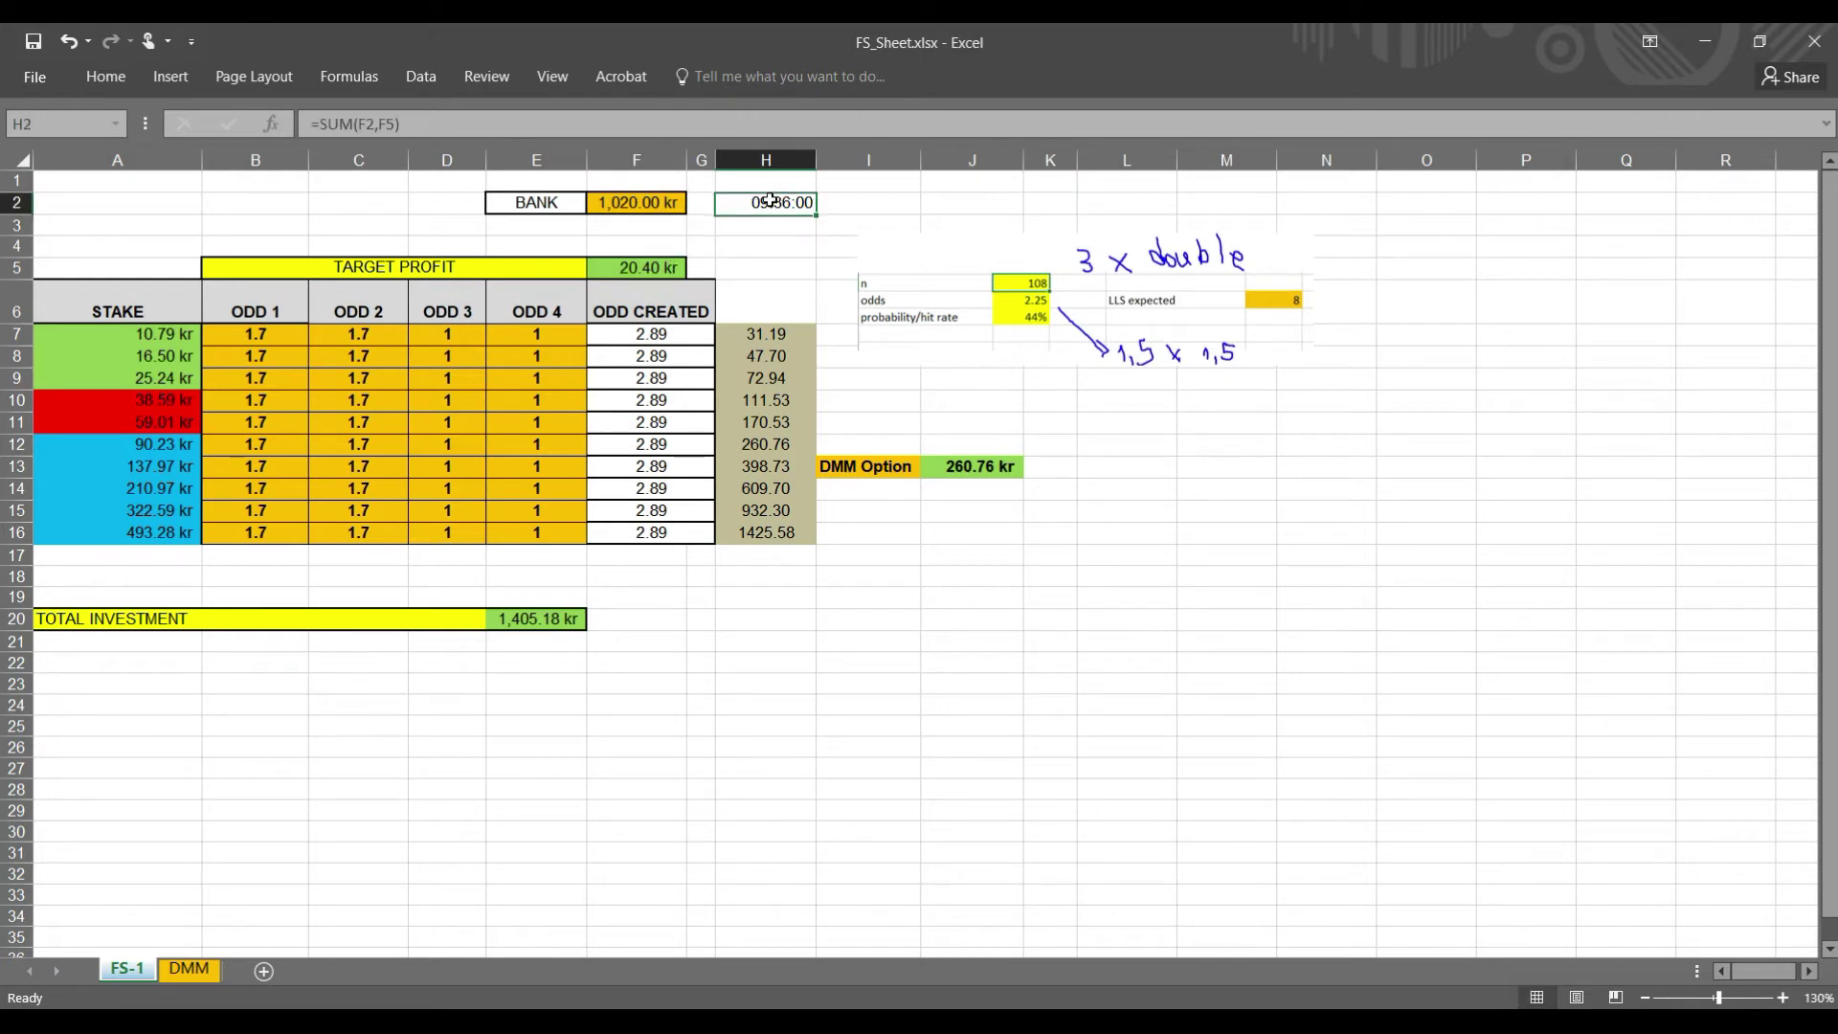
{"action": "left_click", "coordinate": [107, 78]}
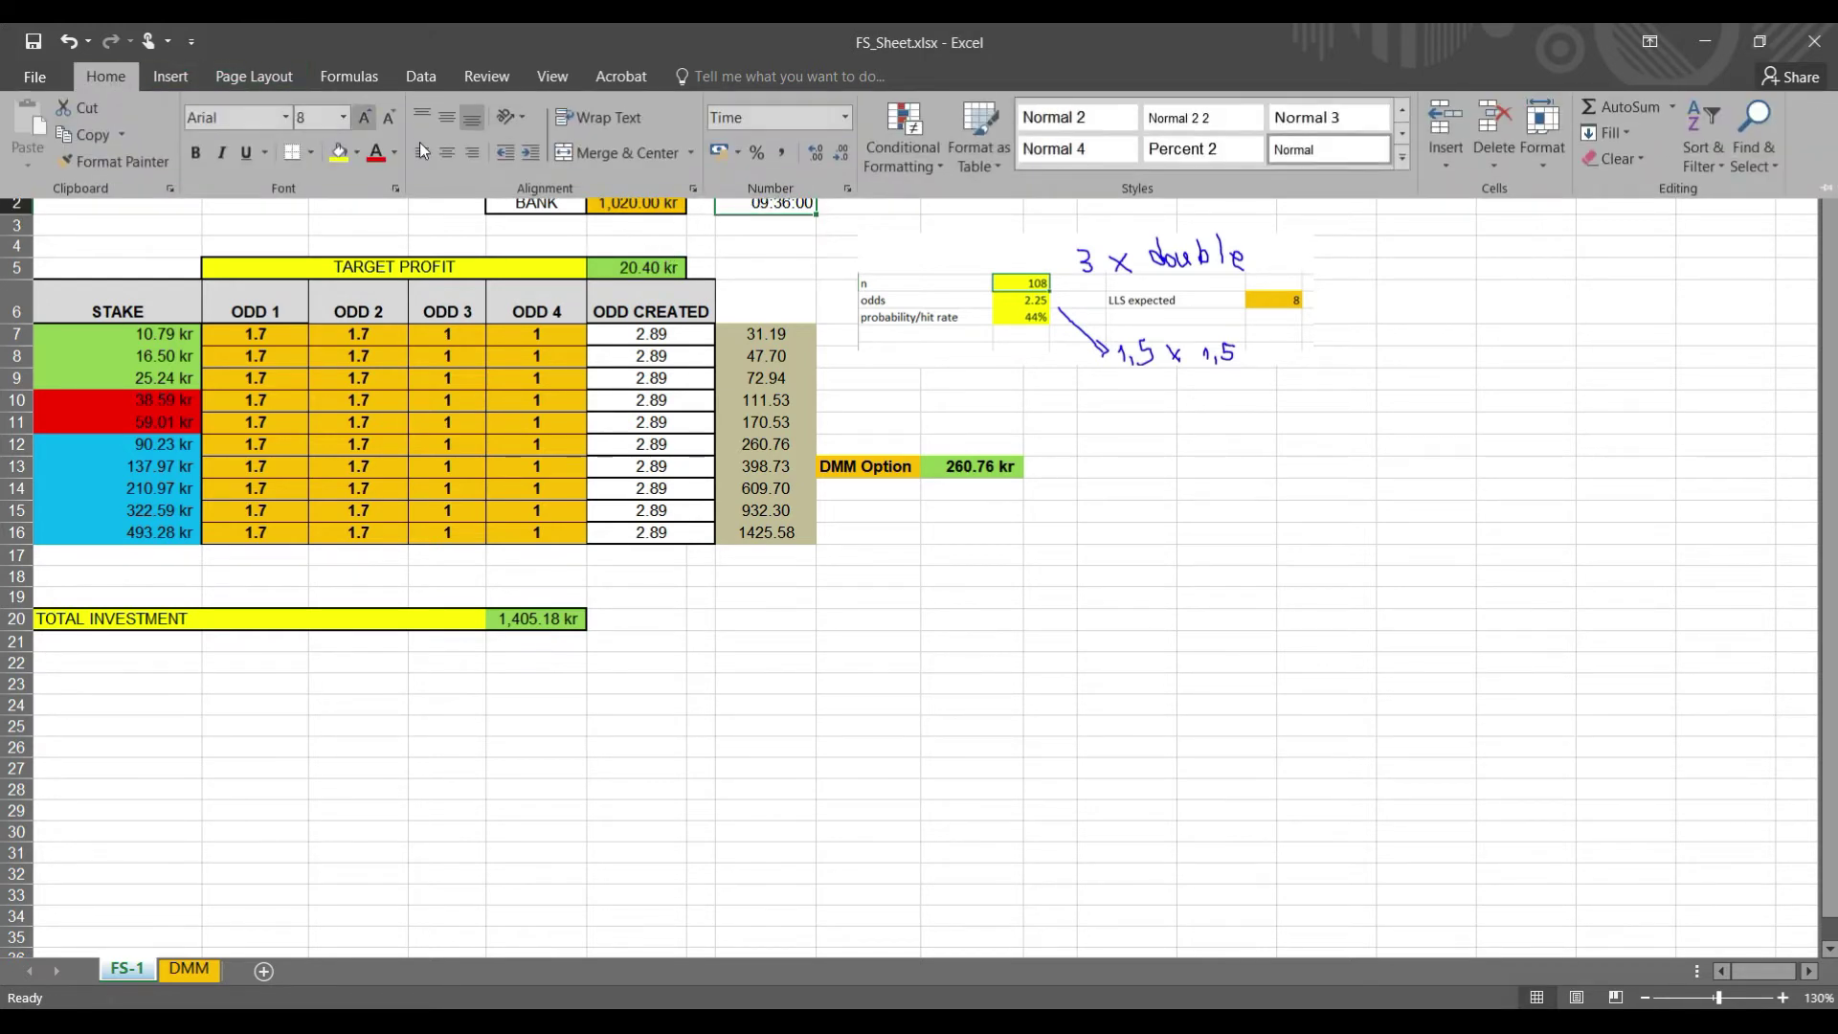
{"action": "left_click", "coordinate": [846, 119]}
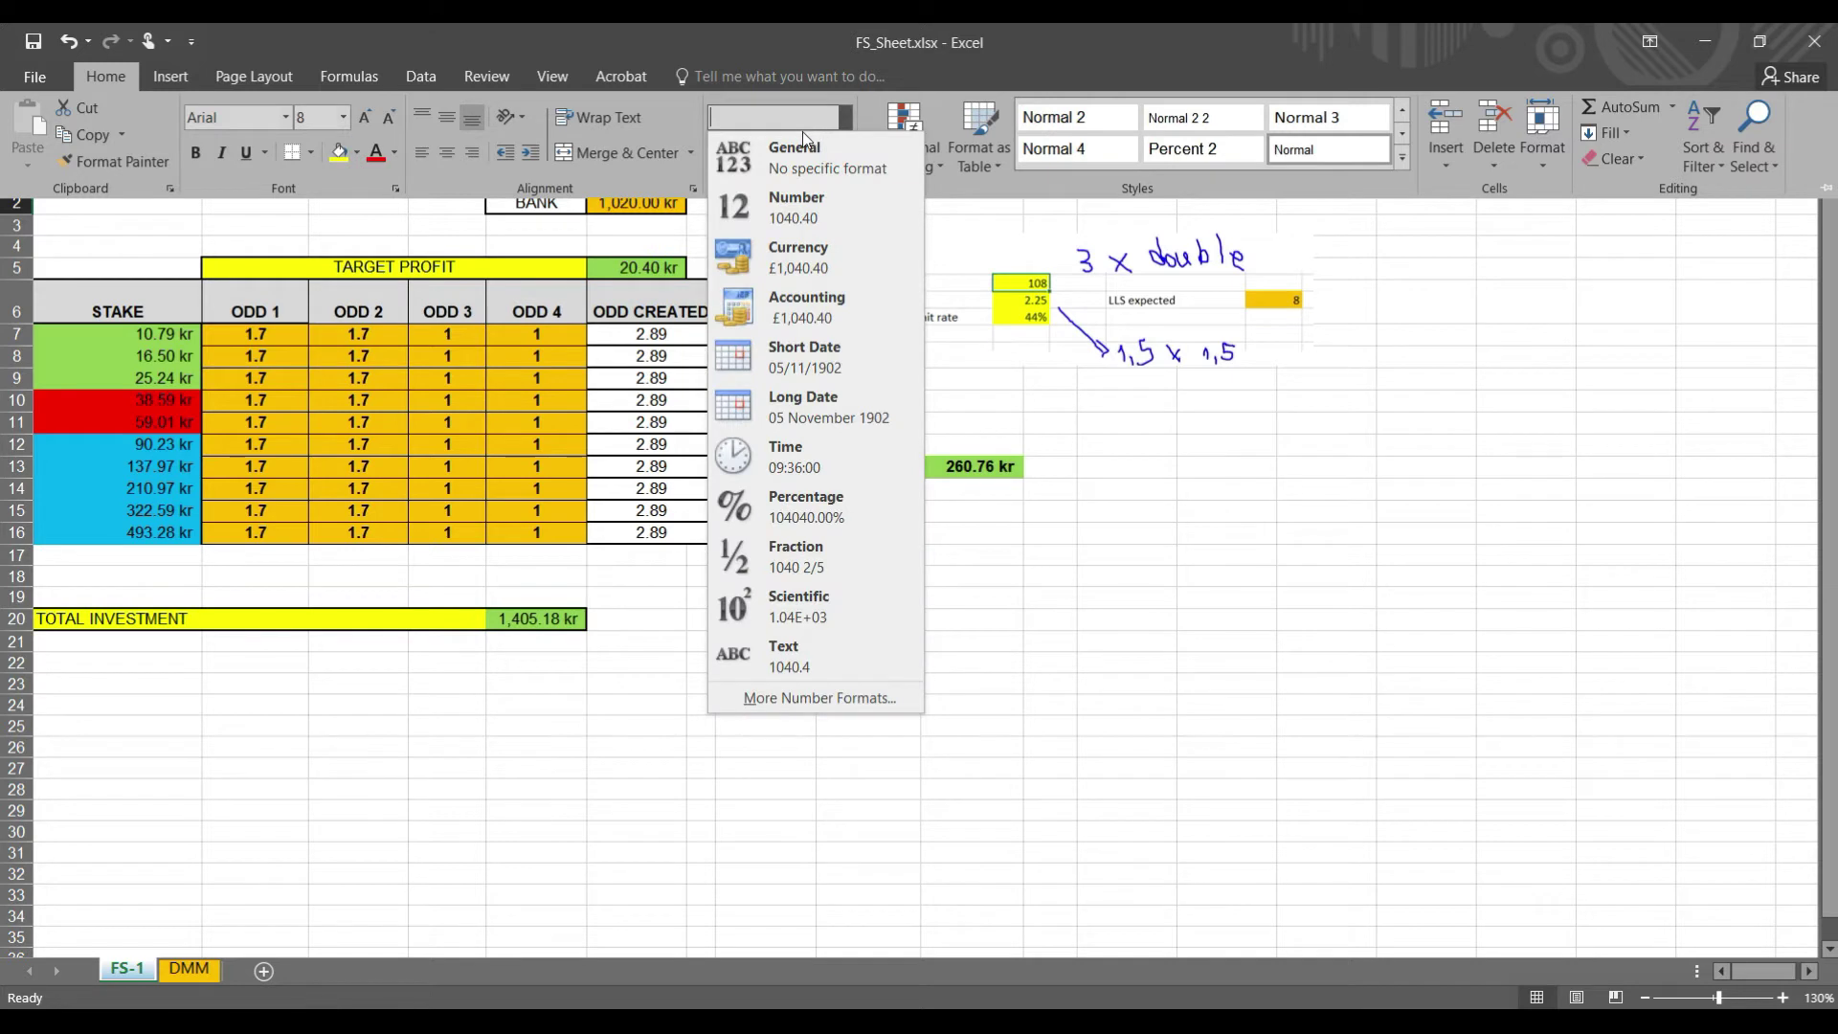
{"action": "left_click", "coordinate": [802, 195]}
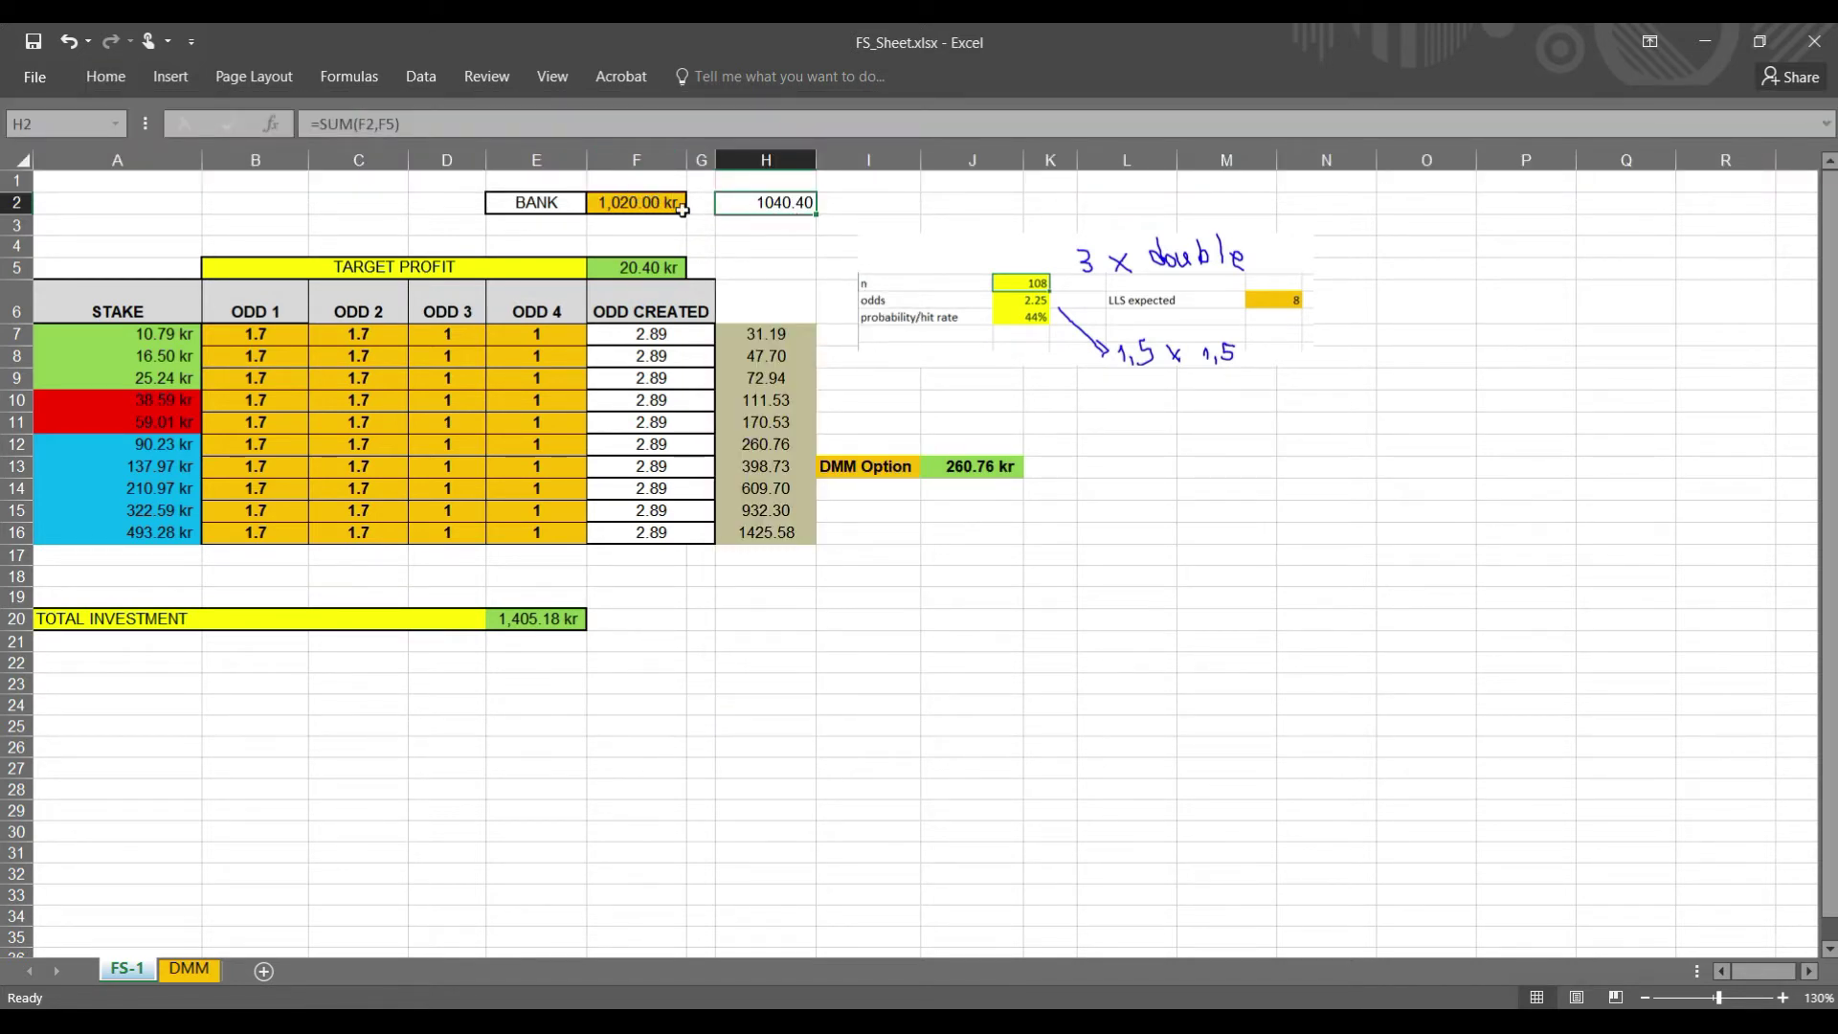
Set the bank in F2 to 1040.4 and check the recalculated target profit and the sum in H2.
{"action": "left_click", "coordinate": [658, 205]}
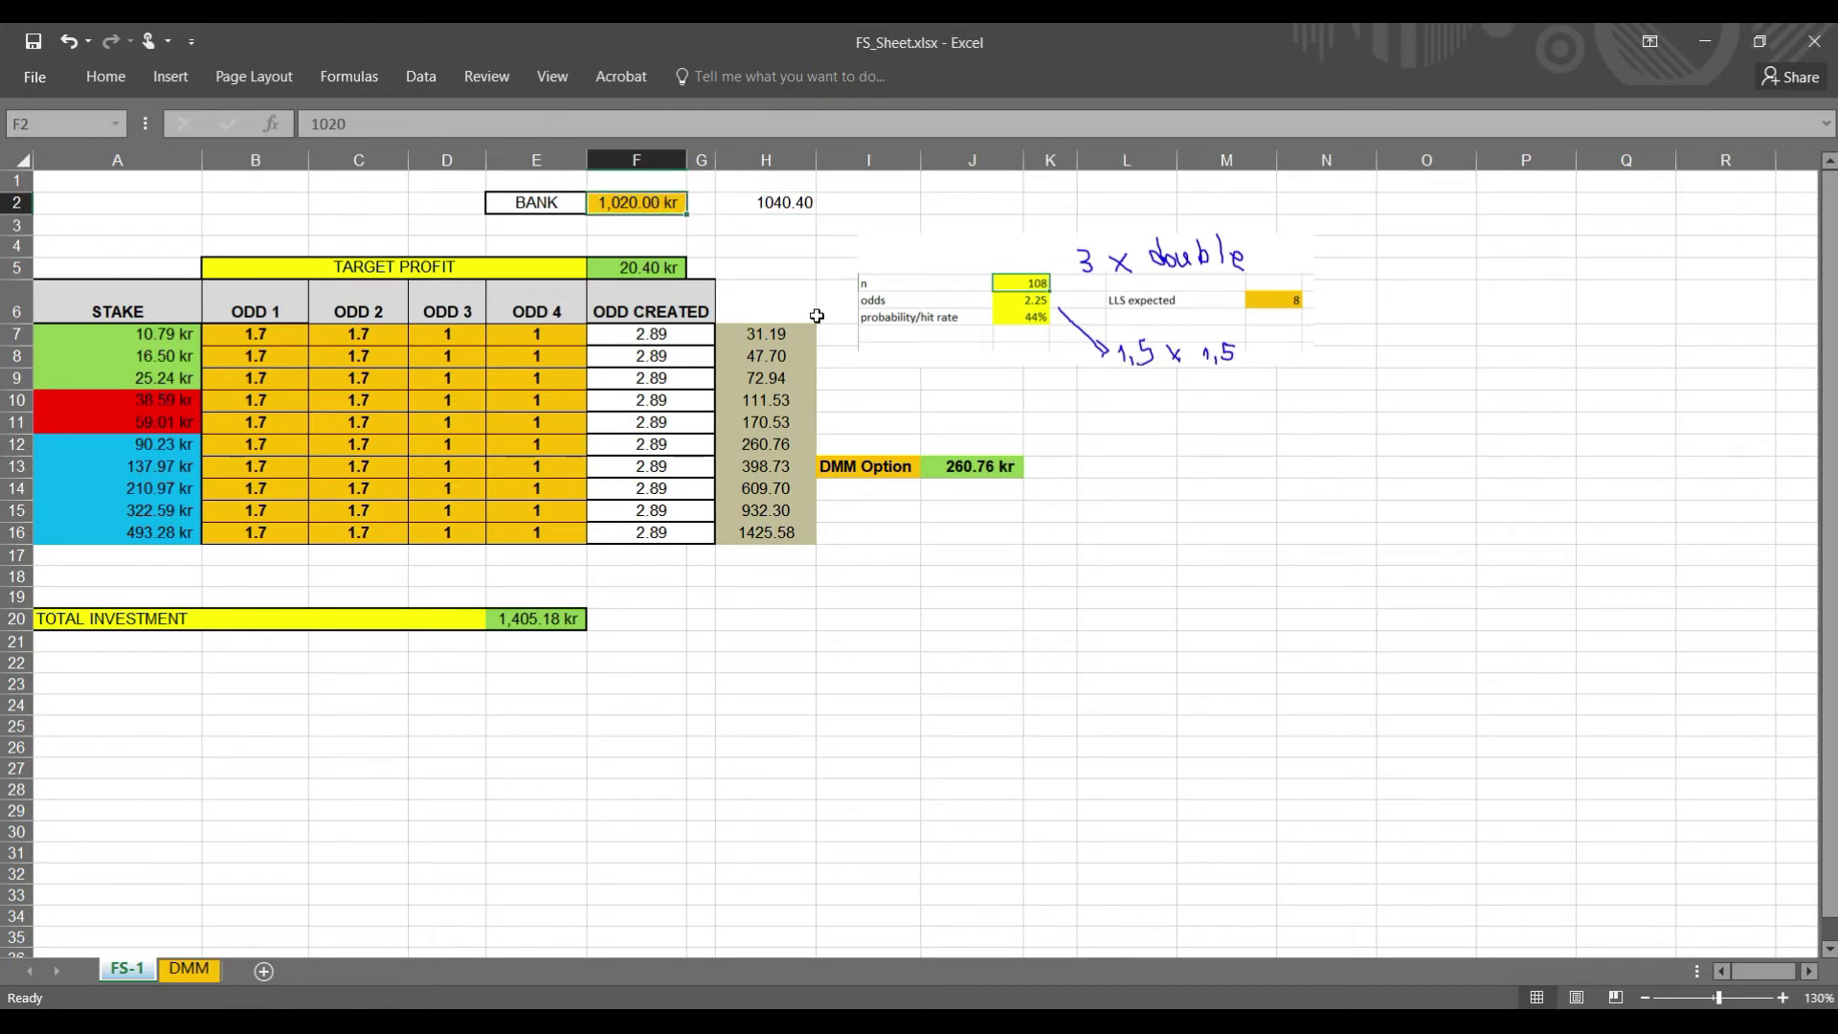
{"action": "type", "text": "1040.4"}
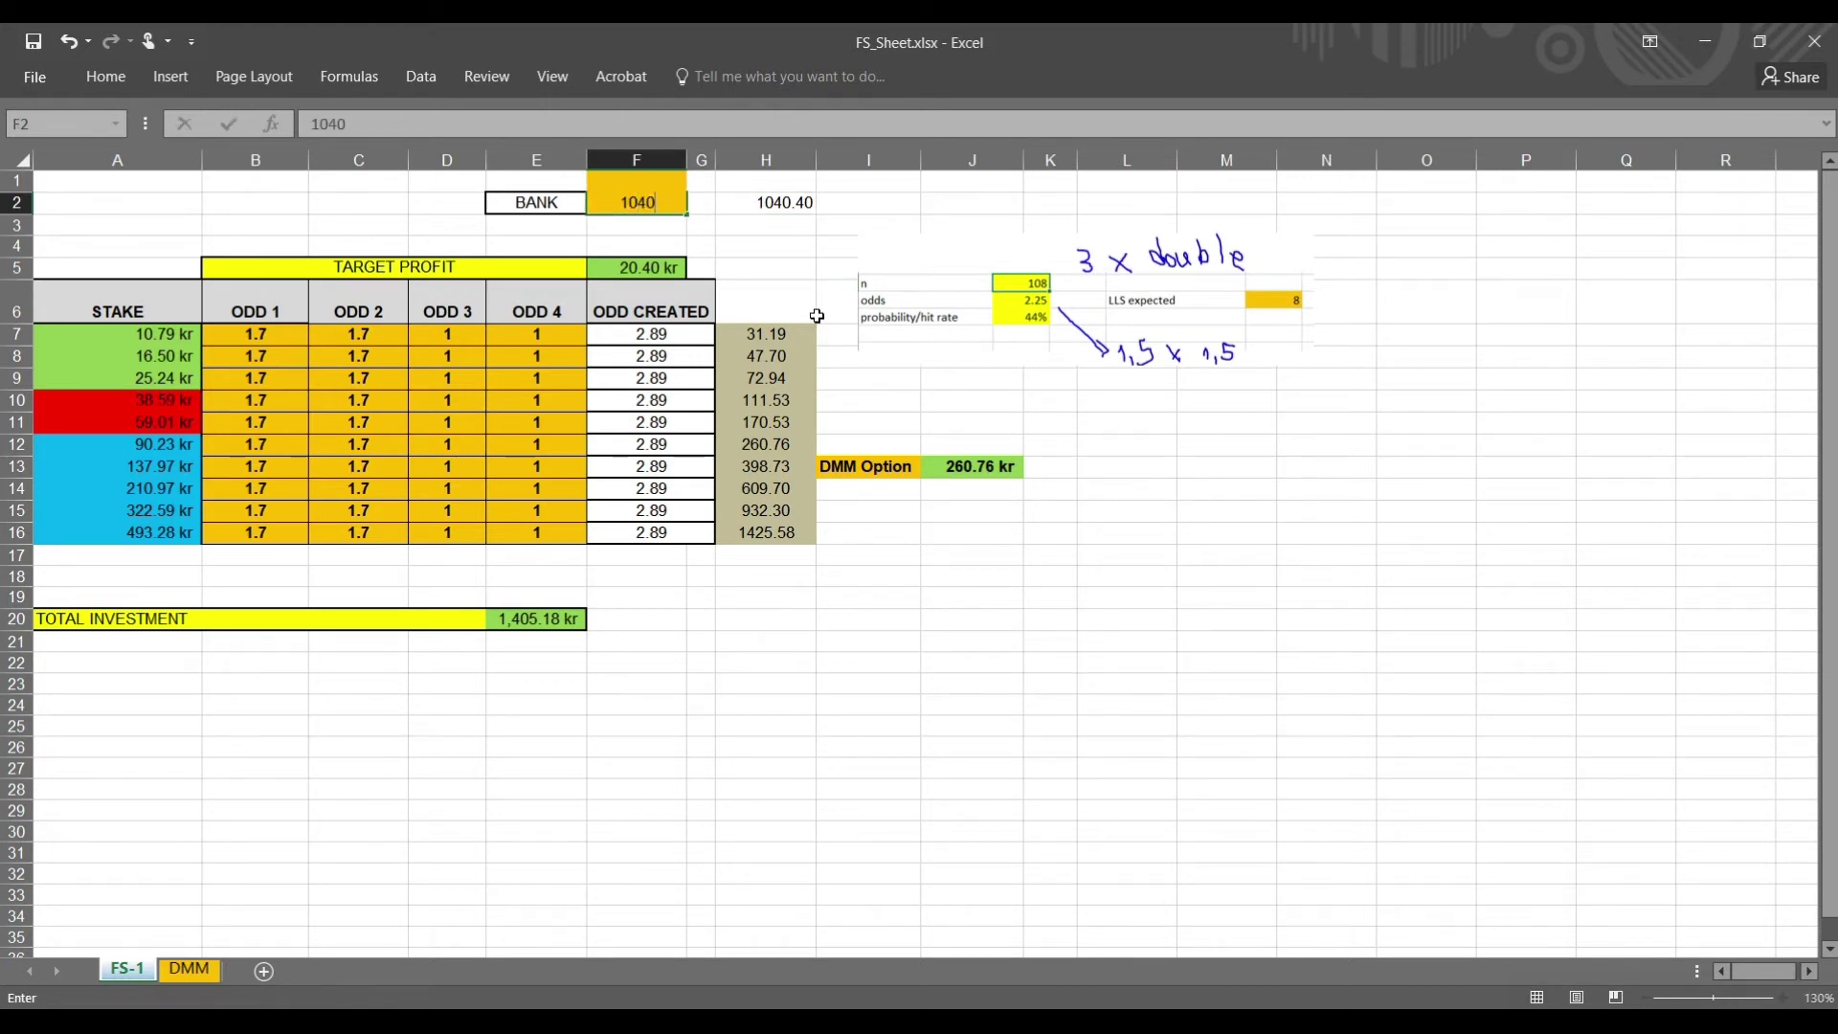
{"action": "key", "text": "Return"}
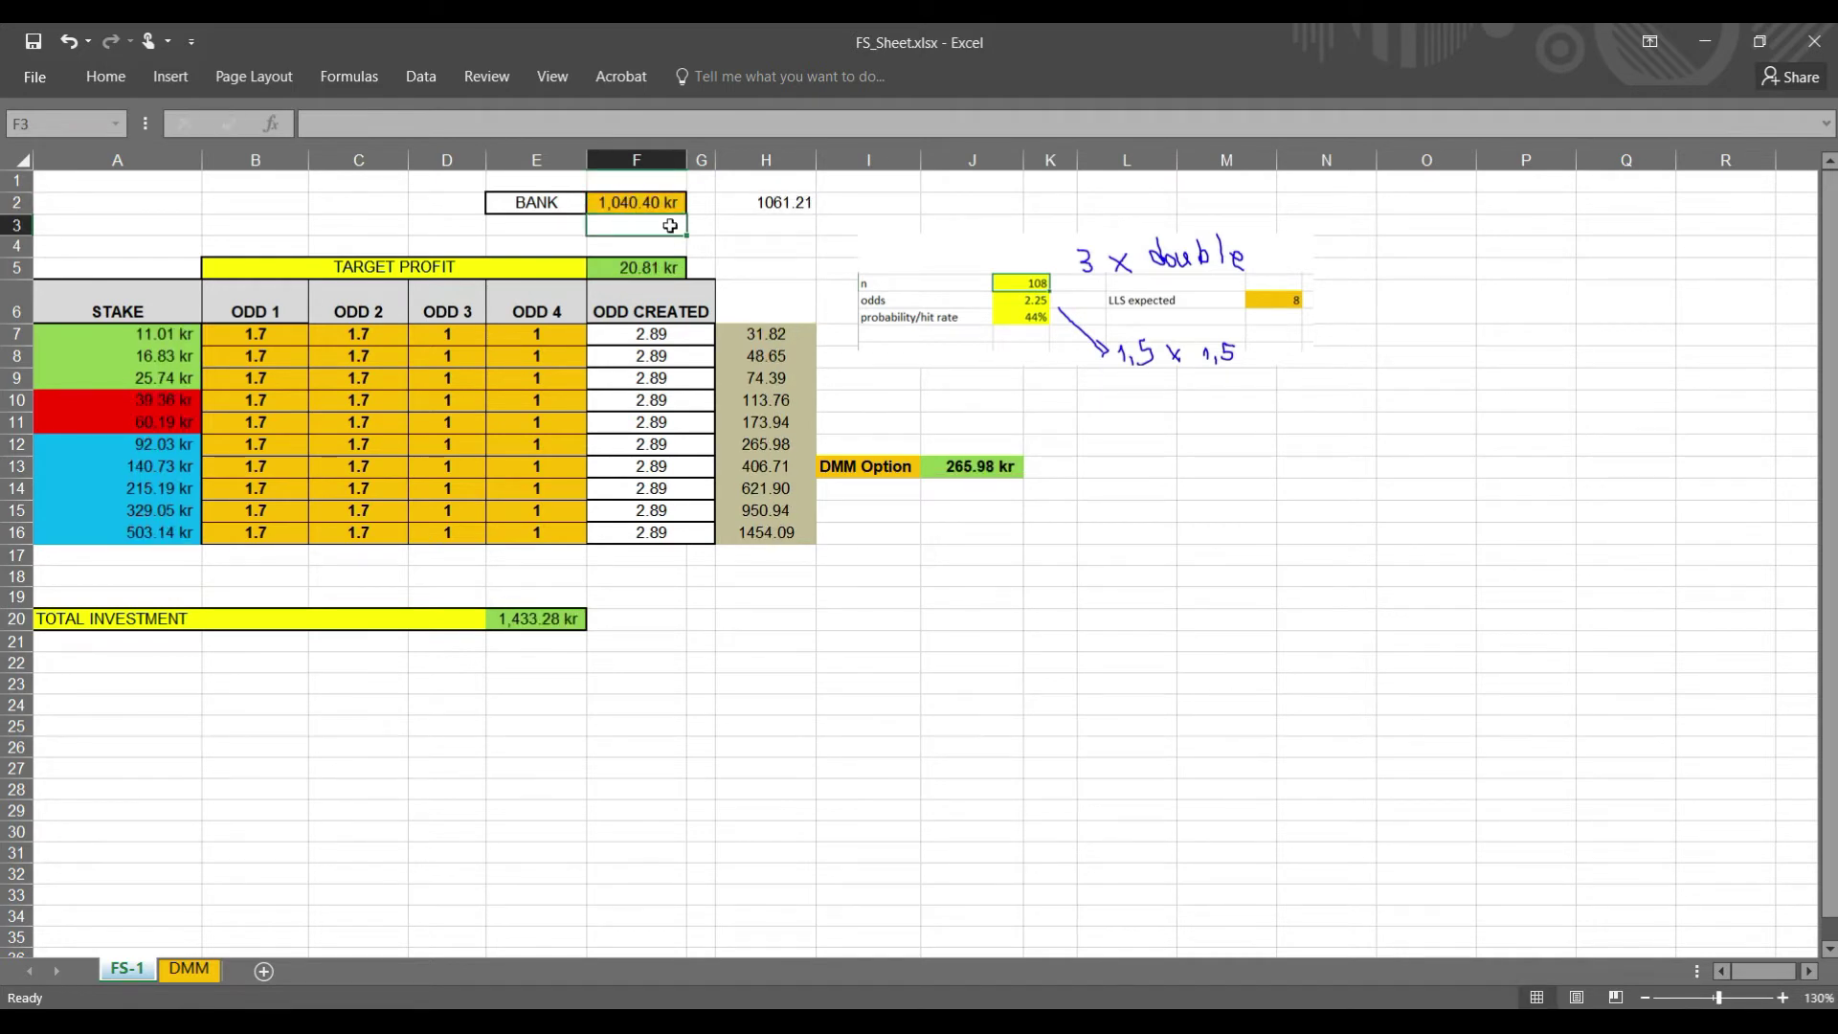
{"action": "left_click", "coordinate": [648, 265]}
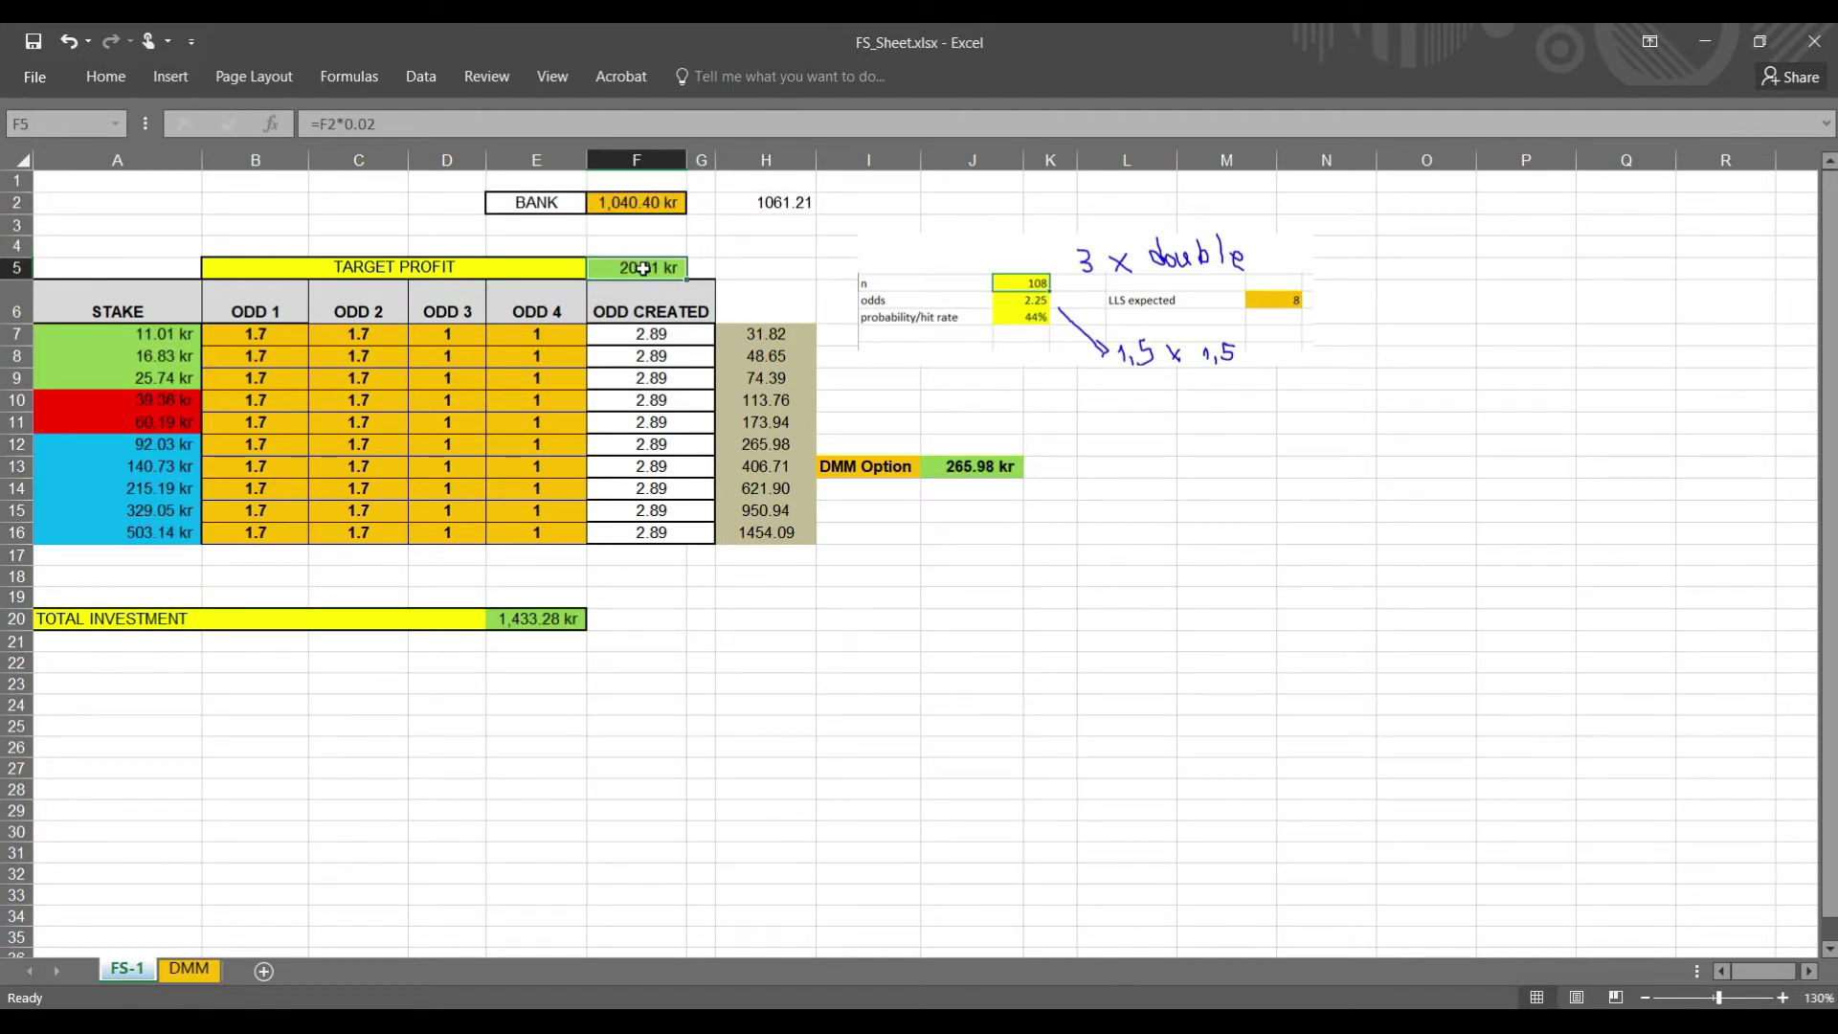
{"action": "left_click", "coordinate": [754, 204]}
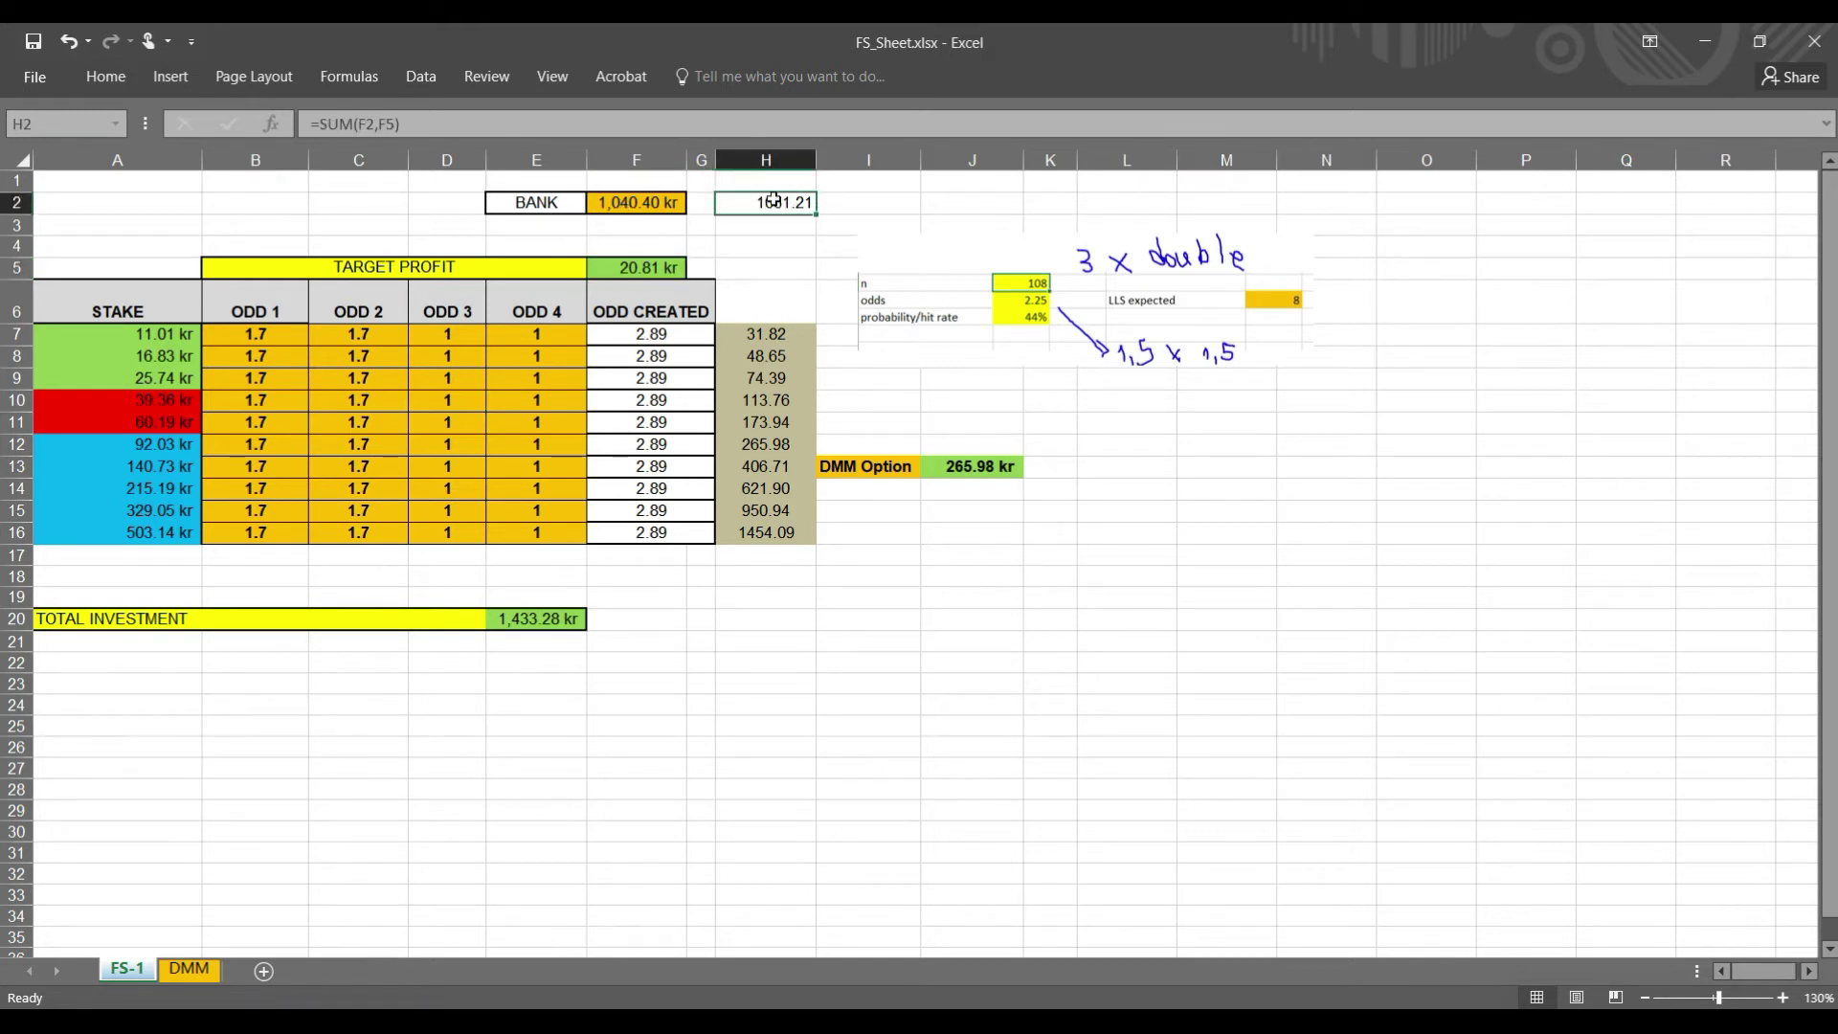
{"action": "left_click", "coordinate": [651, 207]}
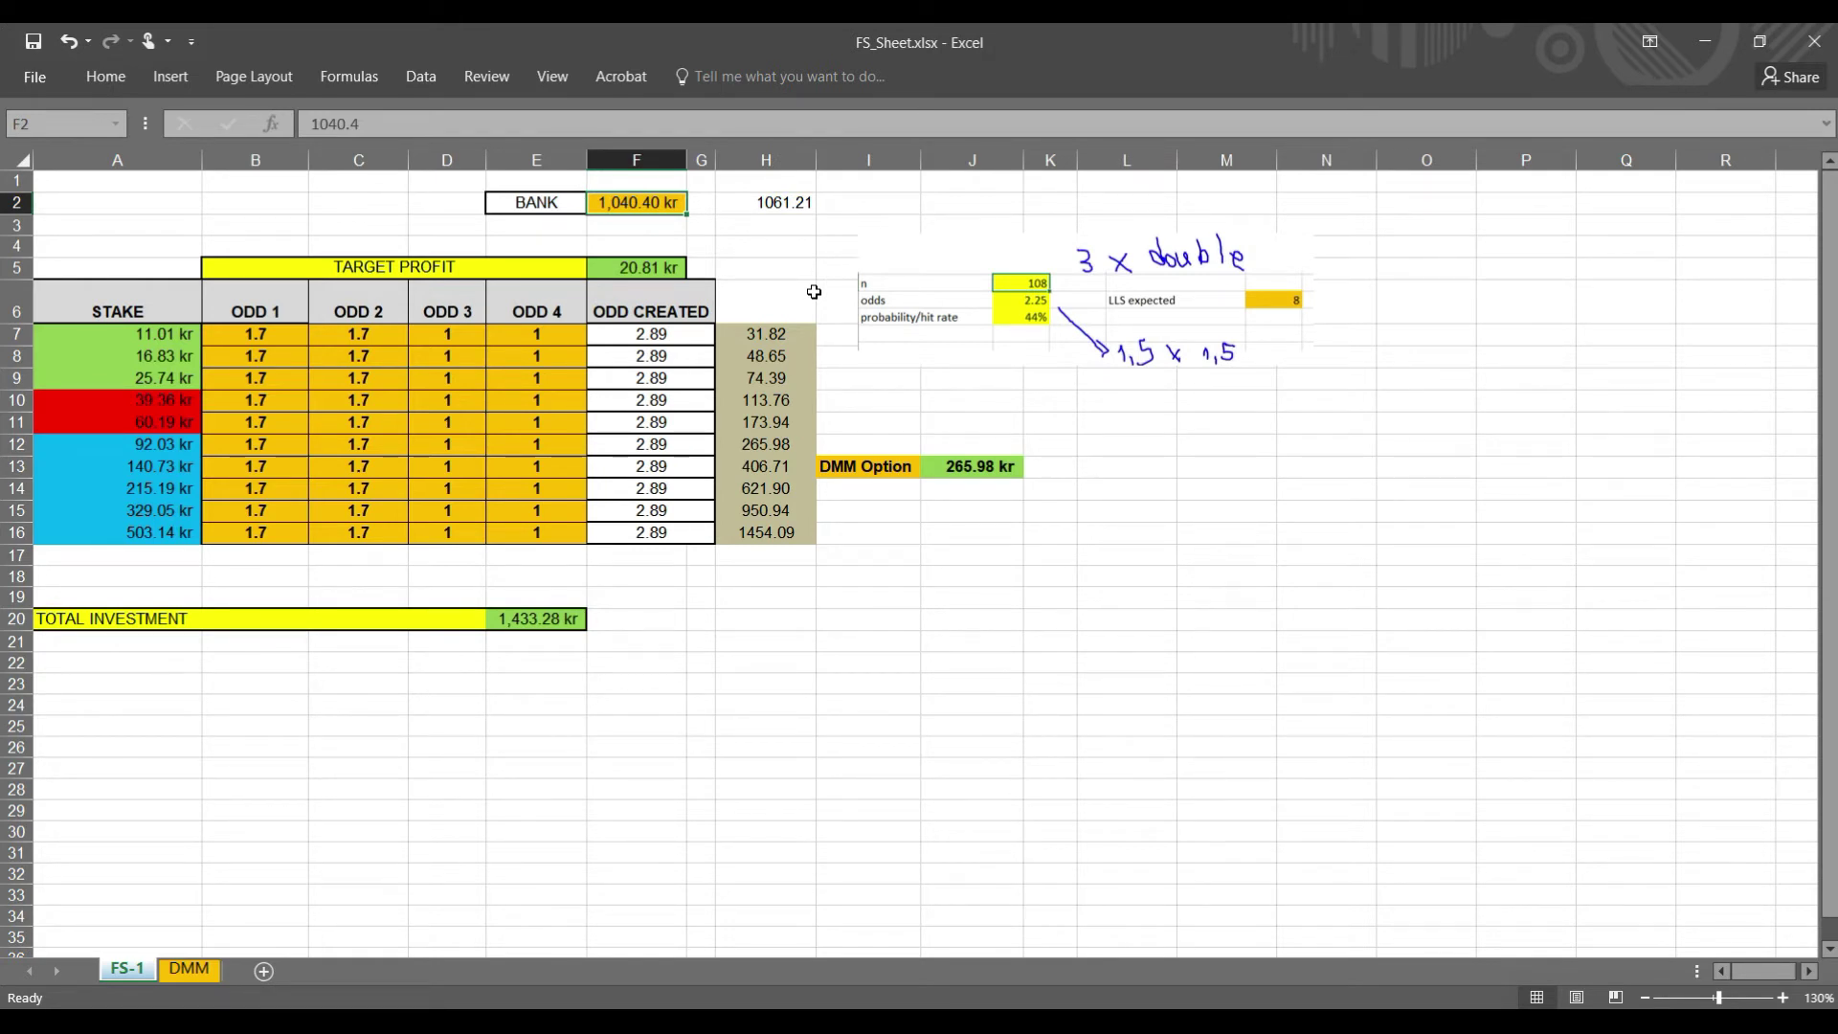
{"action": "left_click", "coordinate": [794, 205]}
{"action": "key", "text": "ctrl+c"}
{"action": "right_click", "coordinate": [656, 213]}
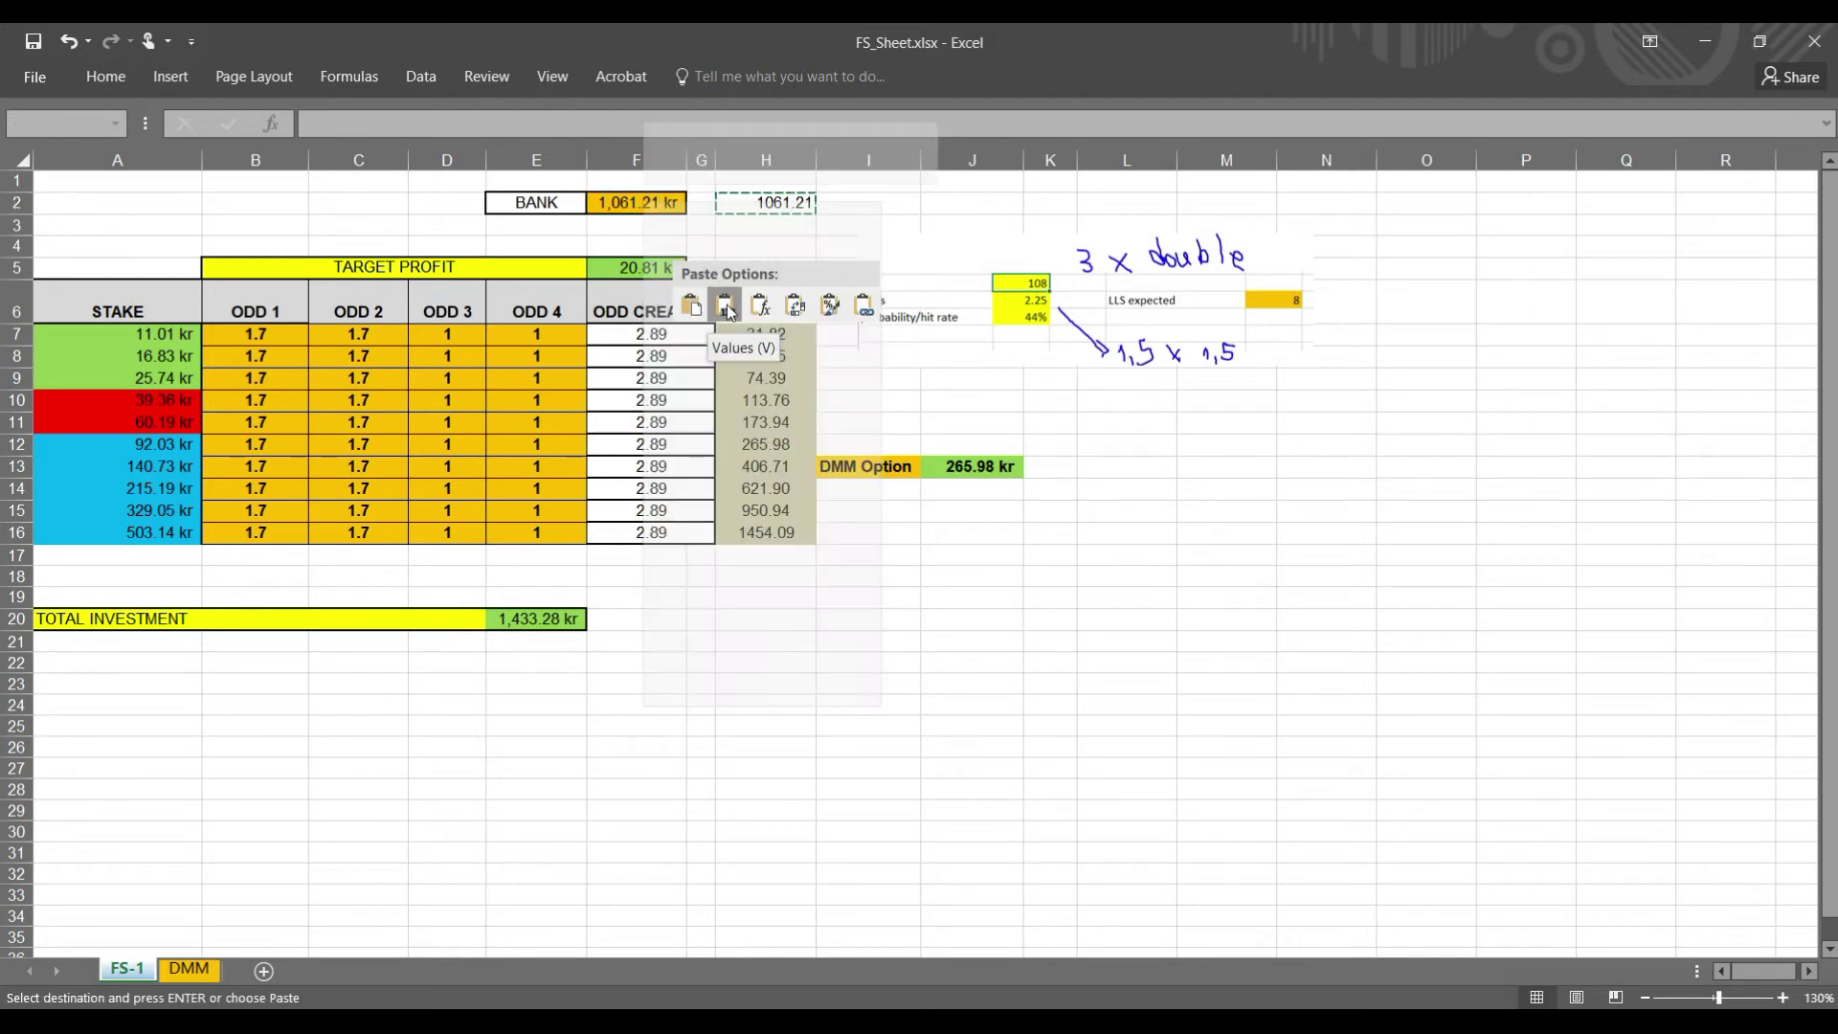
{"action": "key", "text": "Escape"}
{"action": "key", "text": "Escape"}
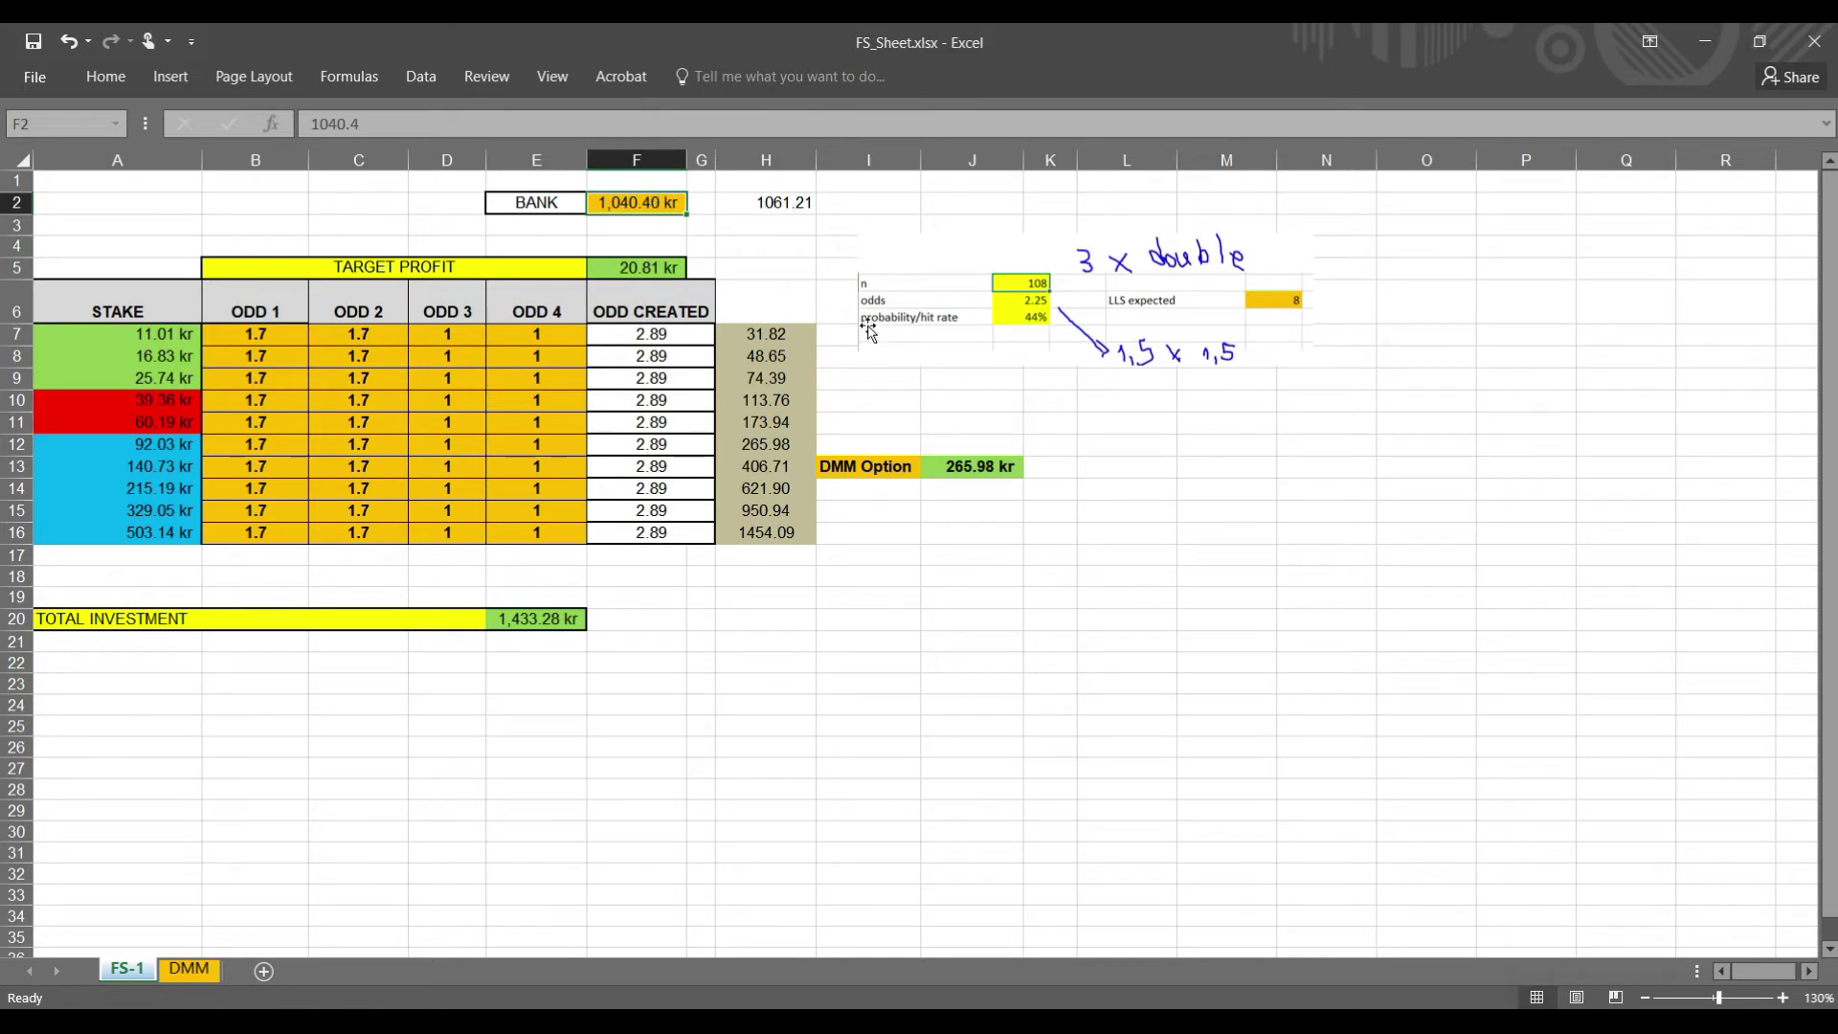
Set the bank in F2 to 1061.21 and check the updated sum in H2.
{"action": "type", "text": "1,0"}
{"action": "type", "text": "61"}
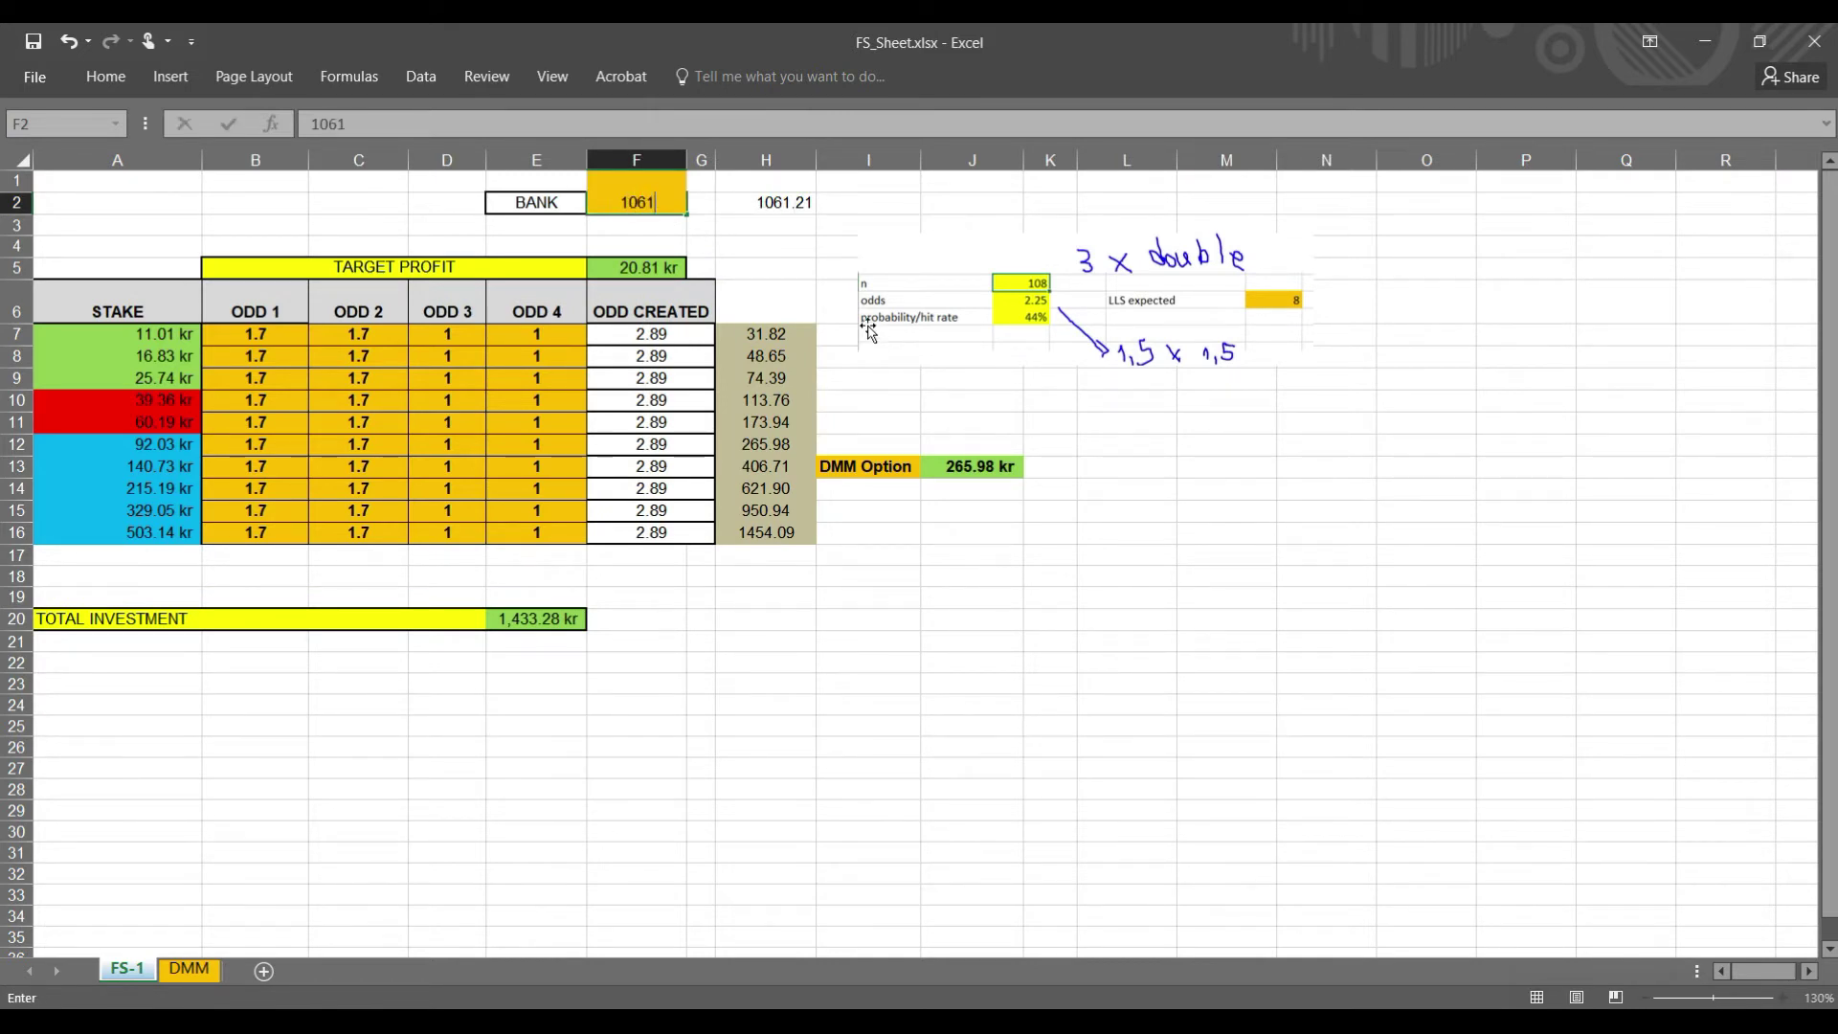
{"action": "type", "text": ".21"}
{"action": "key", "text": "Return"}
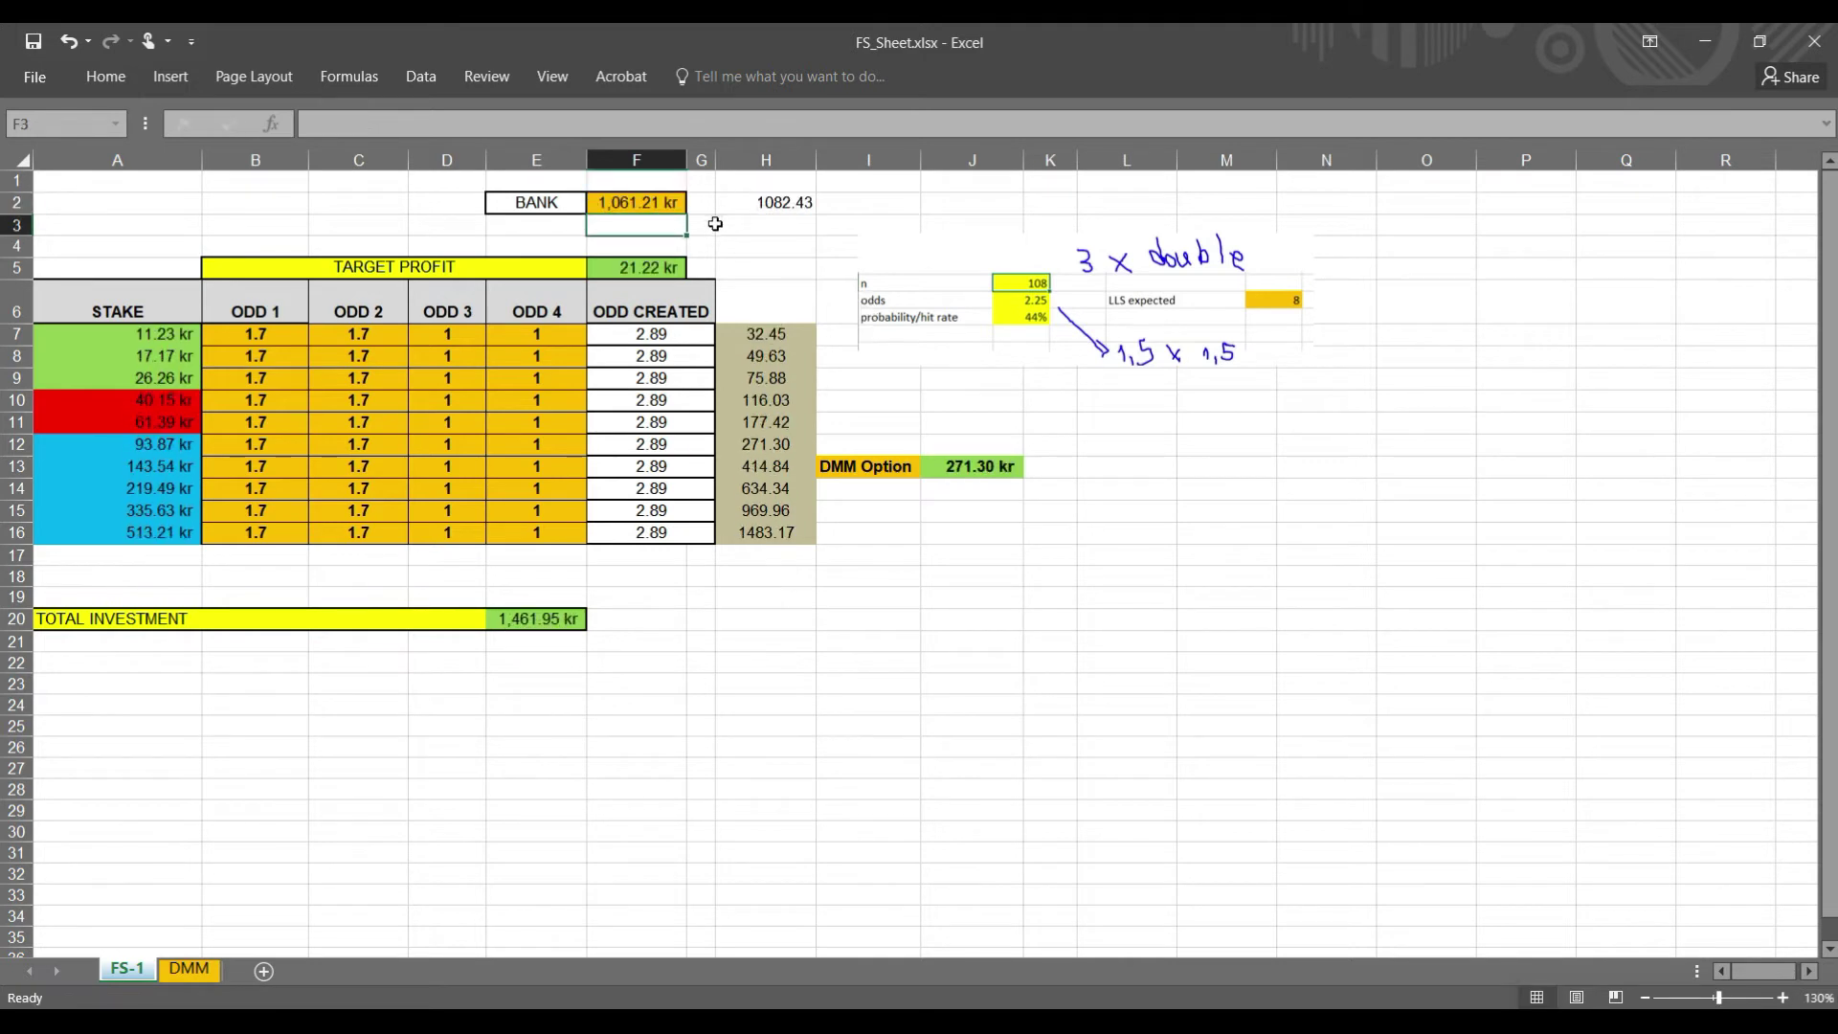
{"action": "left_click", "coordinate": [751, 205]}
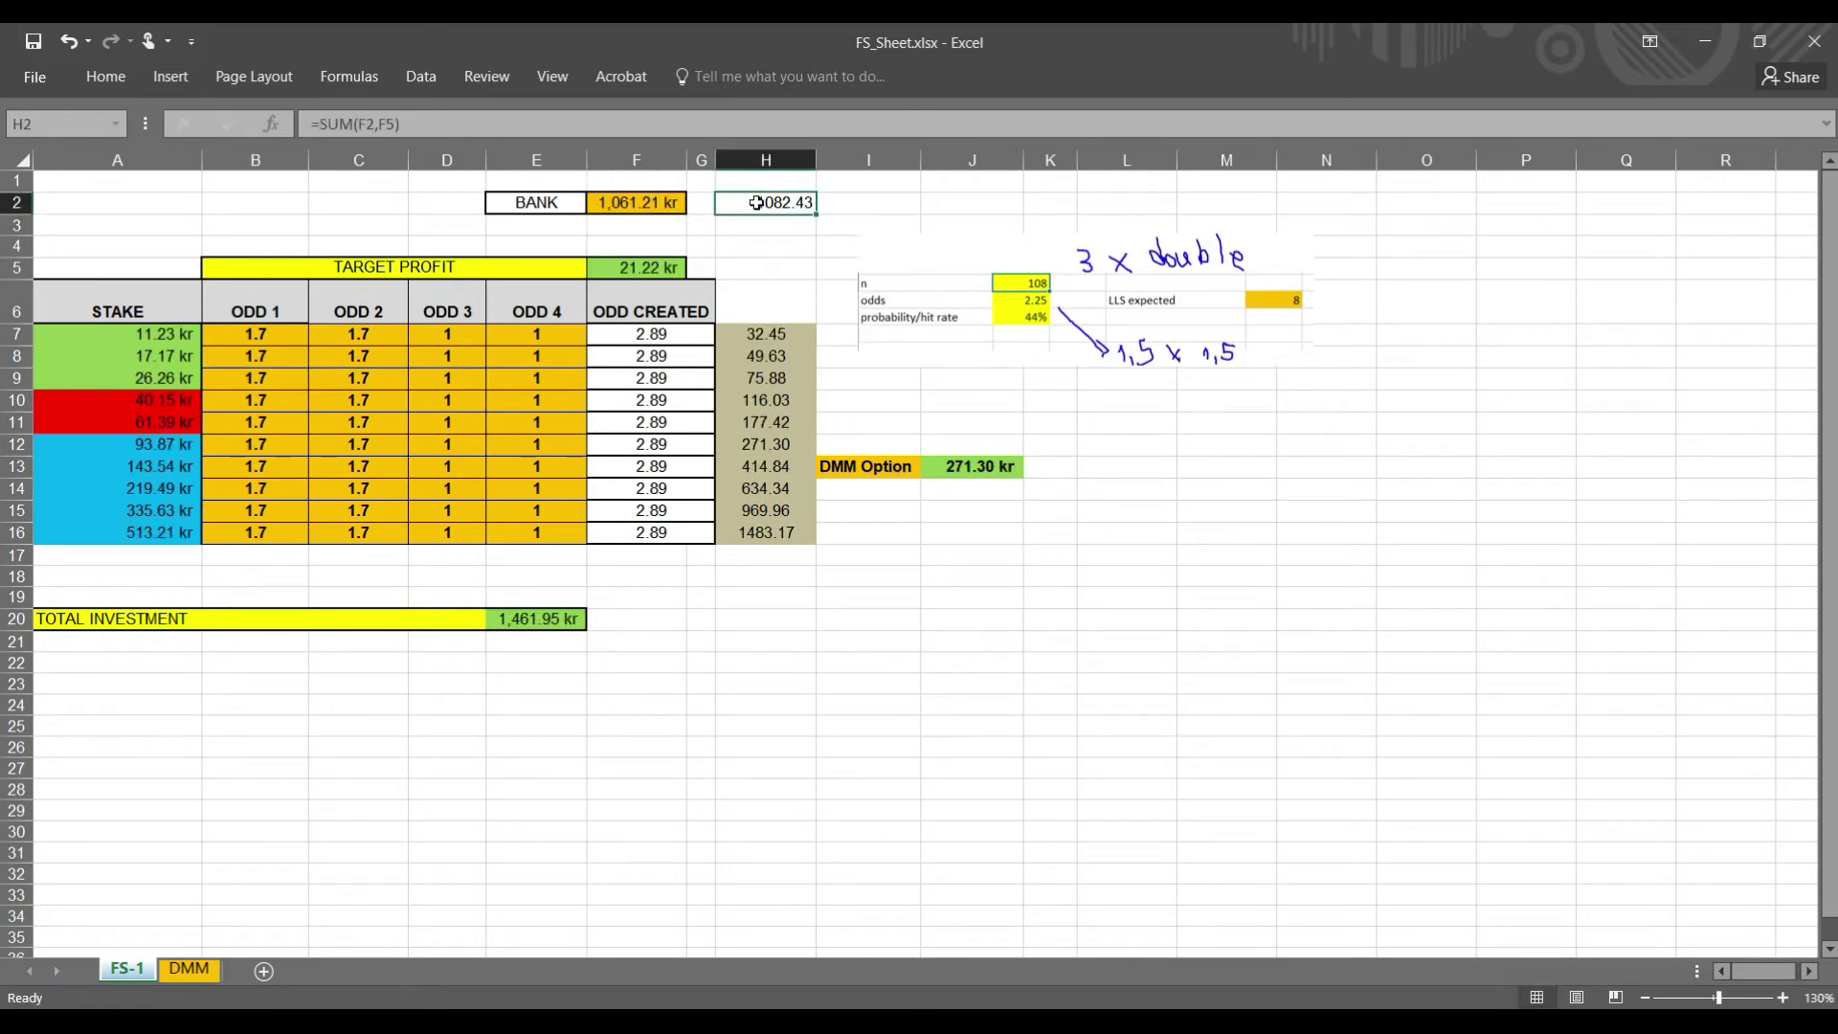
Apply the Number format to the bank in F2, the target profit in F5 and the stakes in A7:A16.
{"action": "left_click", "coordinate": [646, 201]}
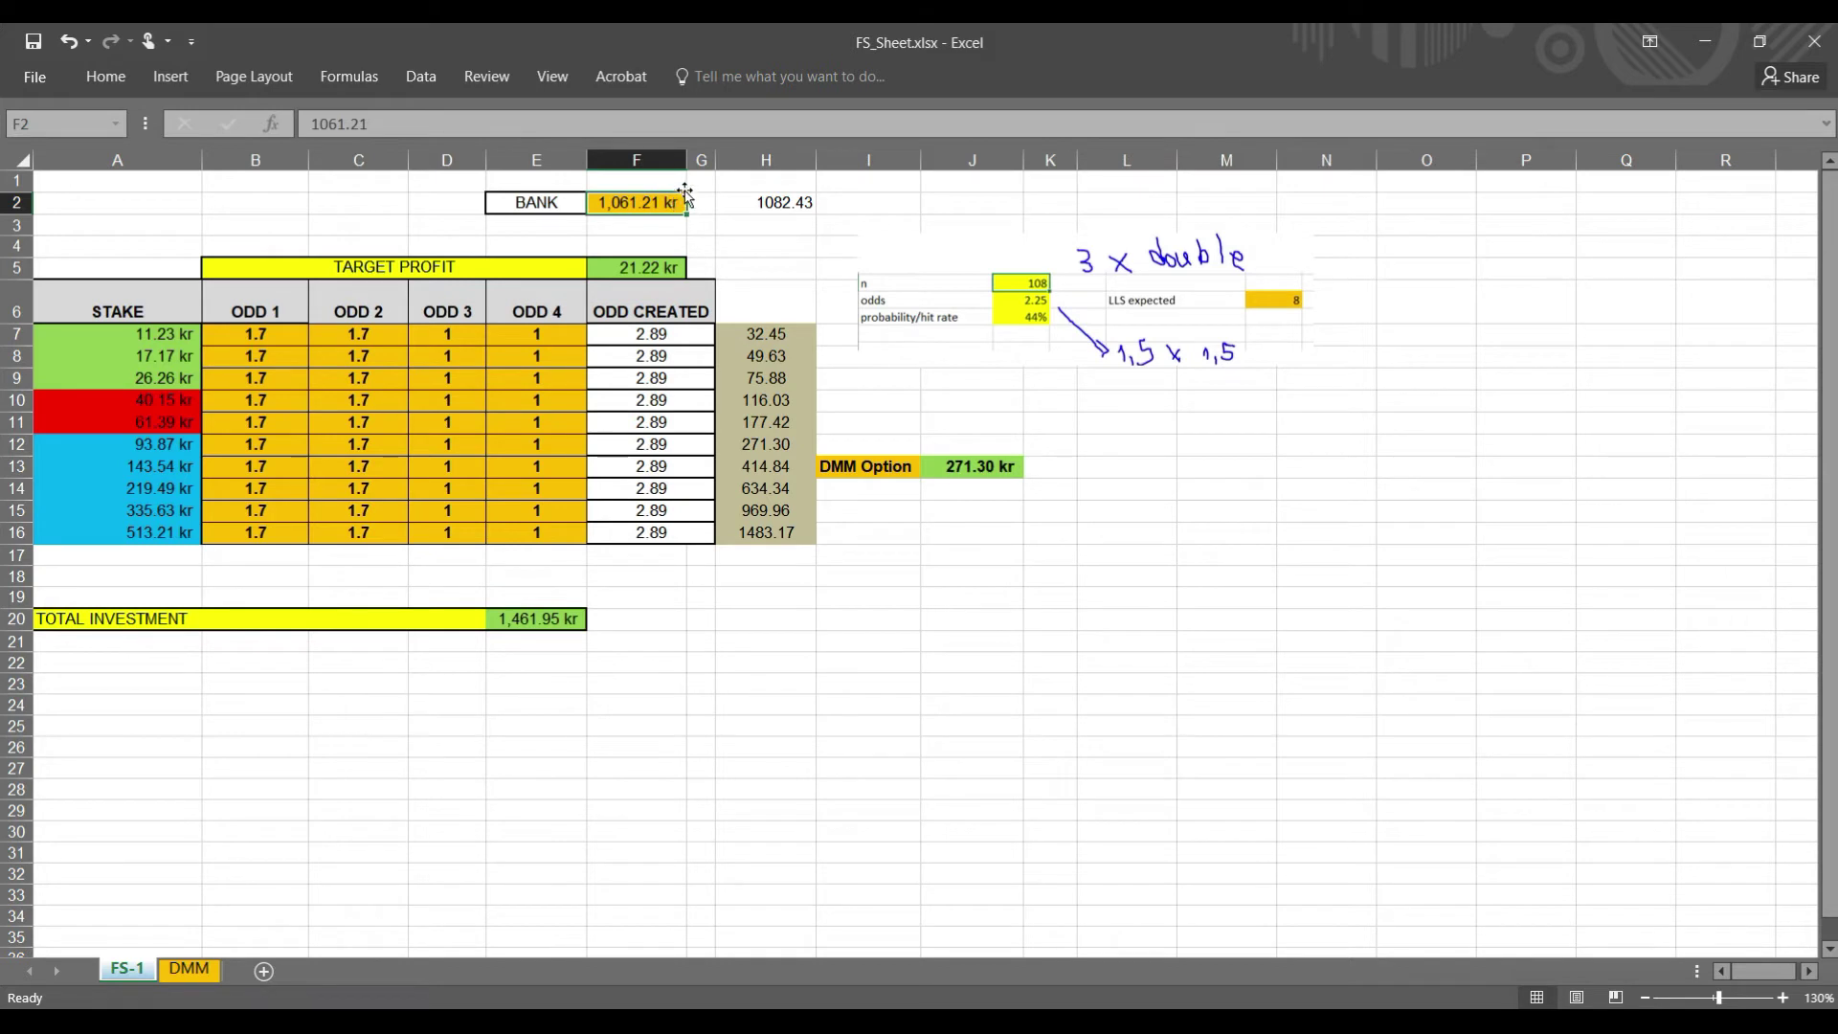
{"action": "left_click", "coordinate": [655, 265], "text": "ctrl"}
{"action": "left_click_drag", "start_coordinate": [153, 335], "coordinate": [158, 528]}
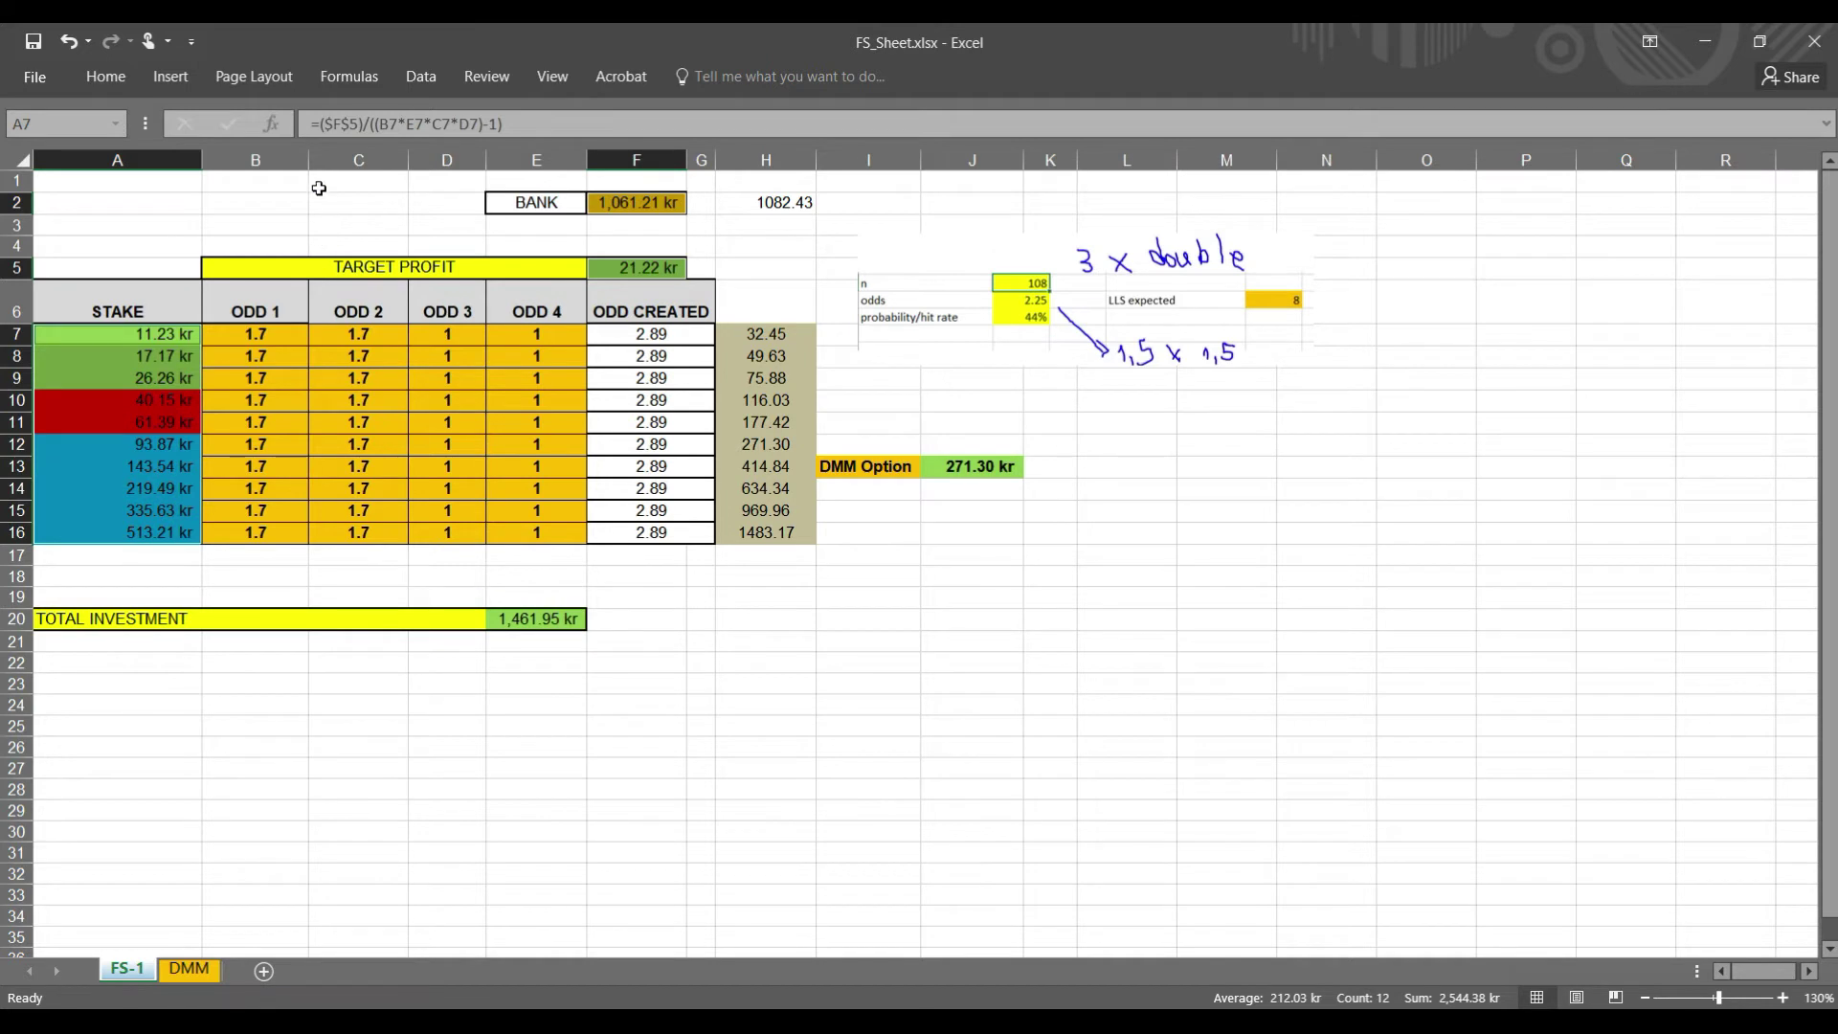
{"action": "left_click", "coordinate": [131, 84]}
{"action": "left_click", "coordinate": [846, 116]}
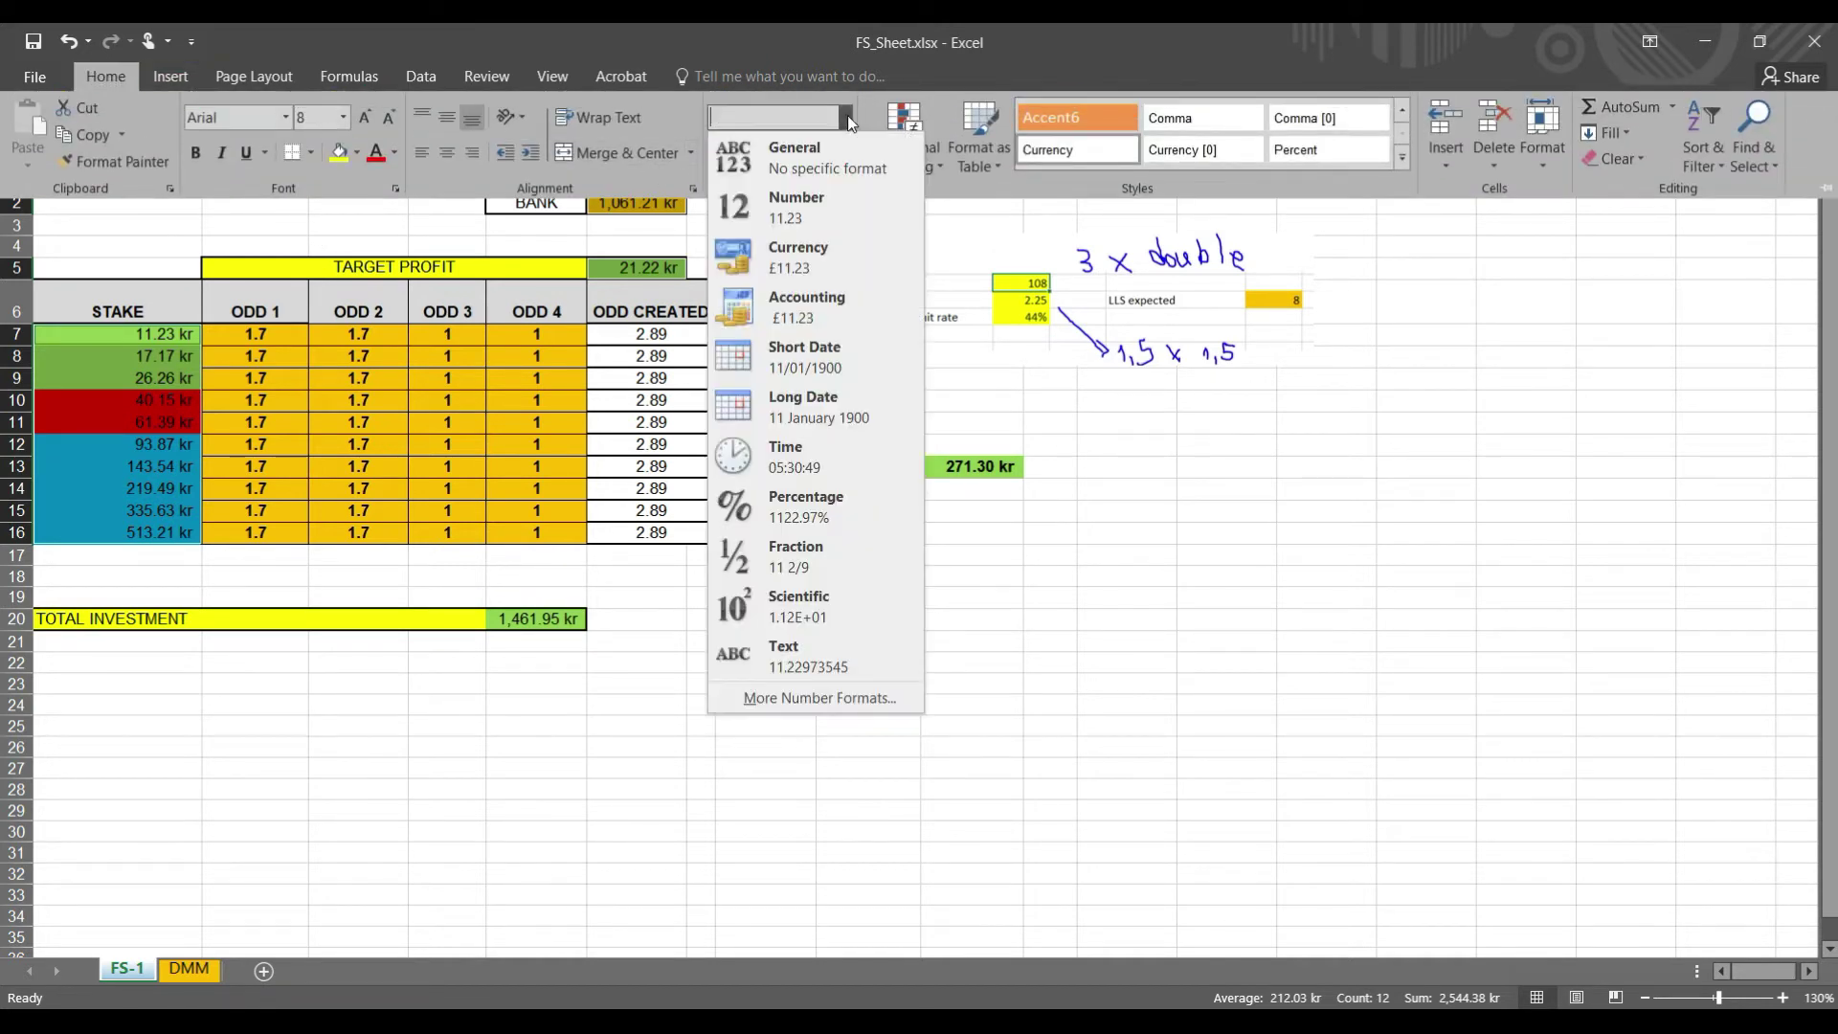
{"action": "left_click", "coordinate": [797, 213]}
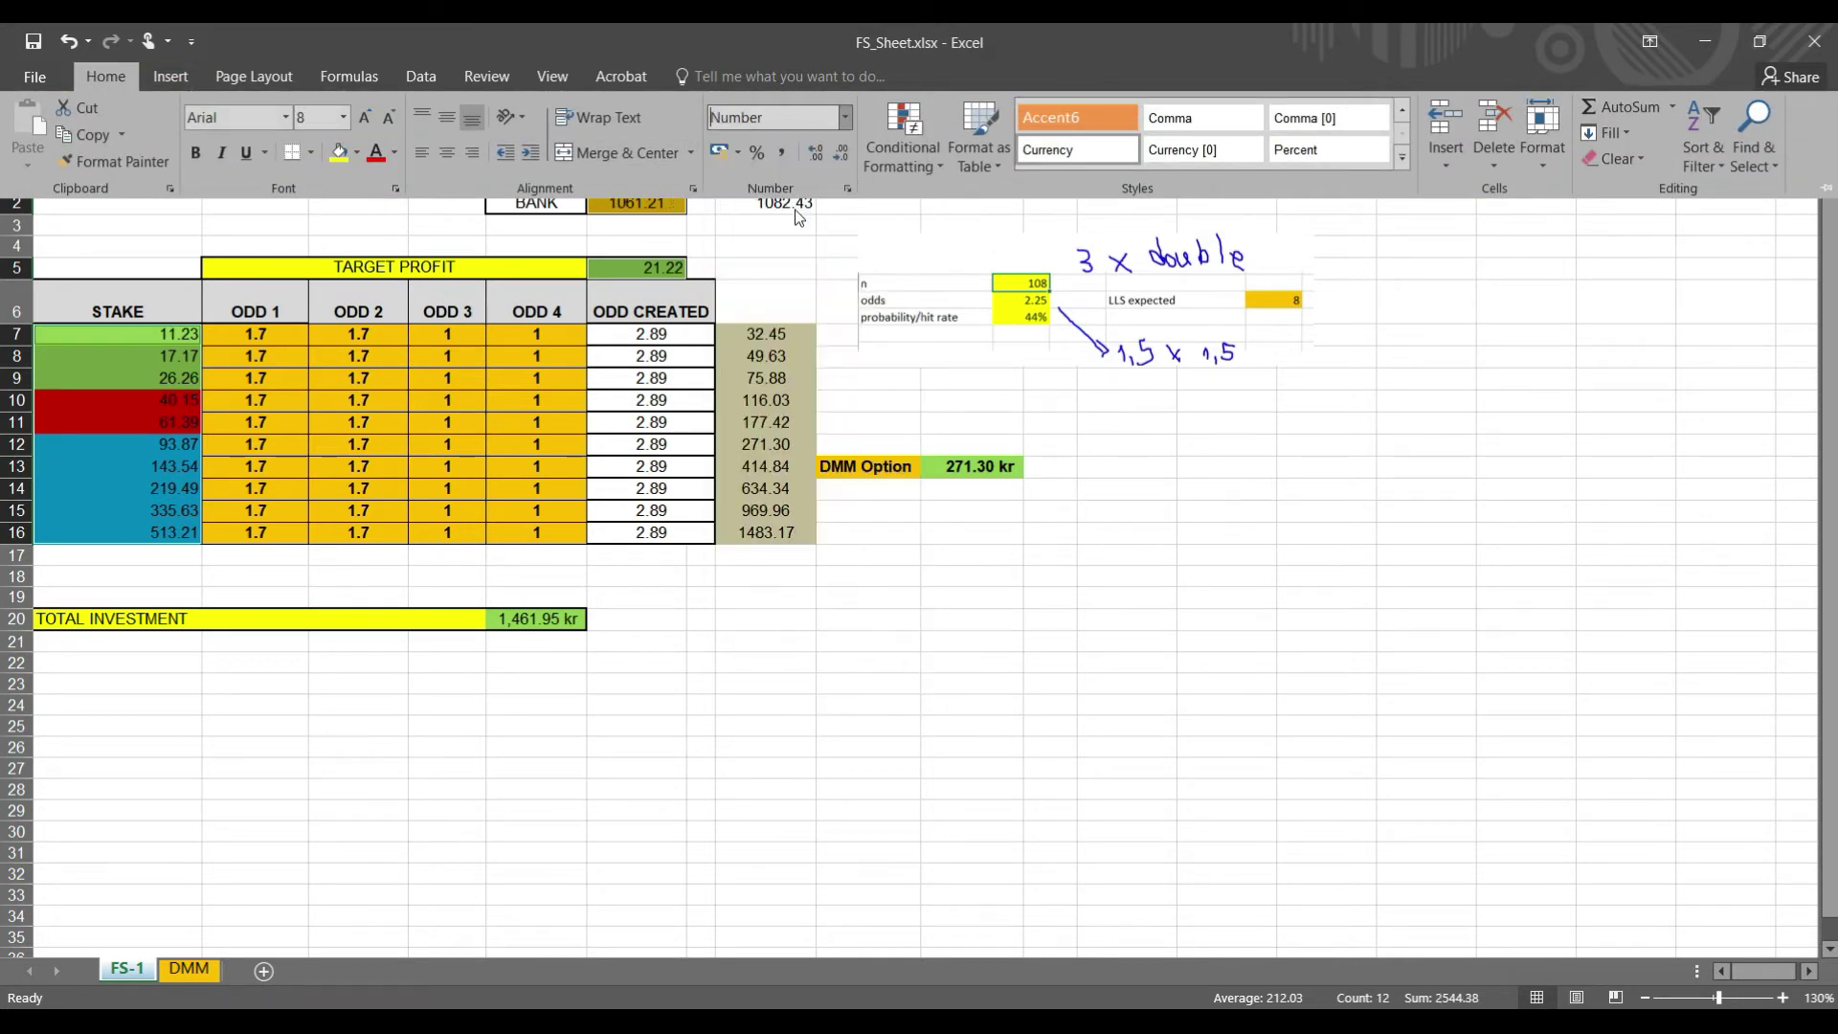
{"action": "left_click", "coordinate": [804, 275]}
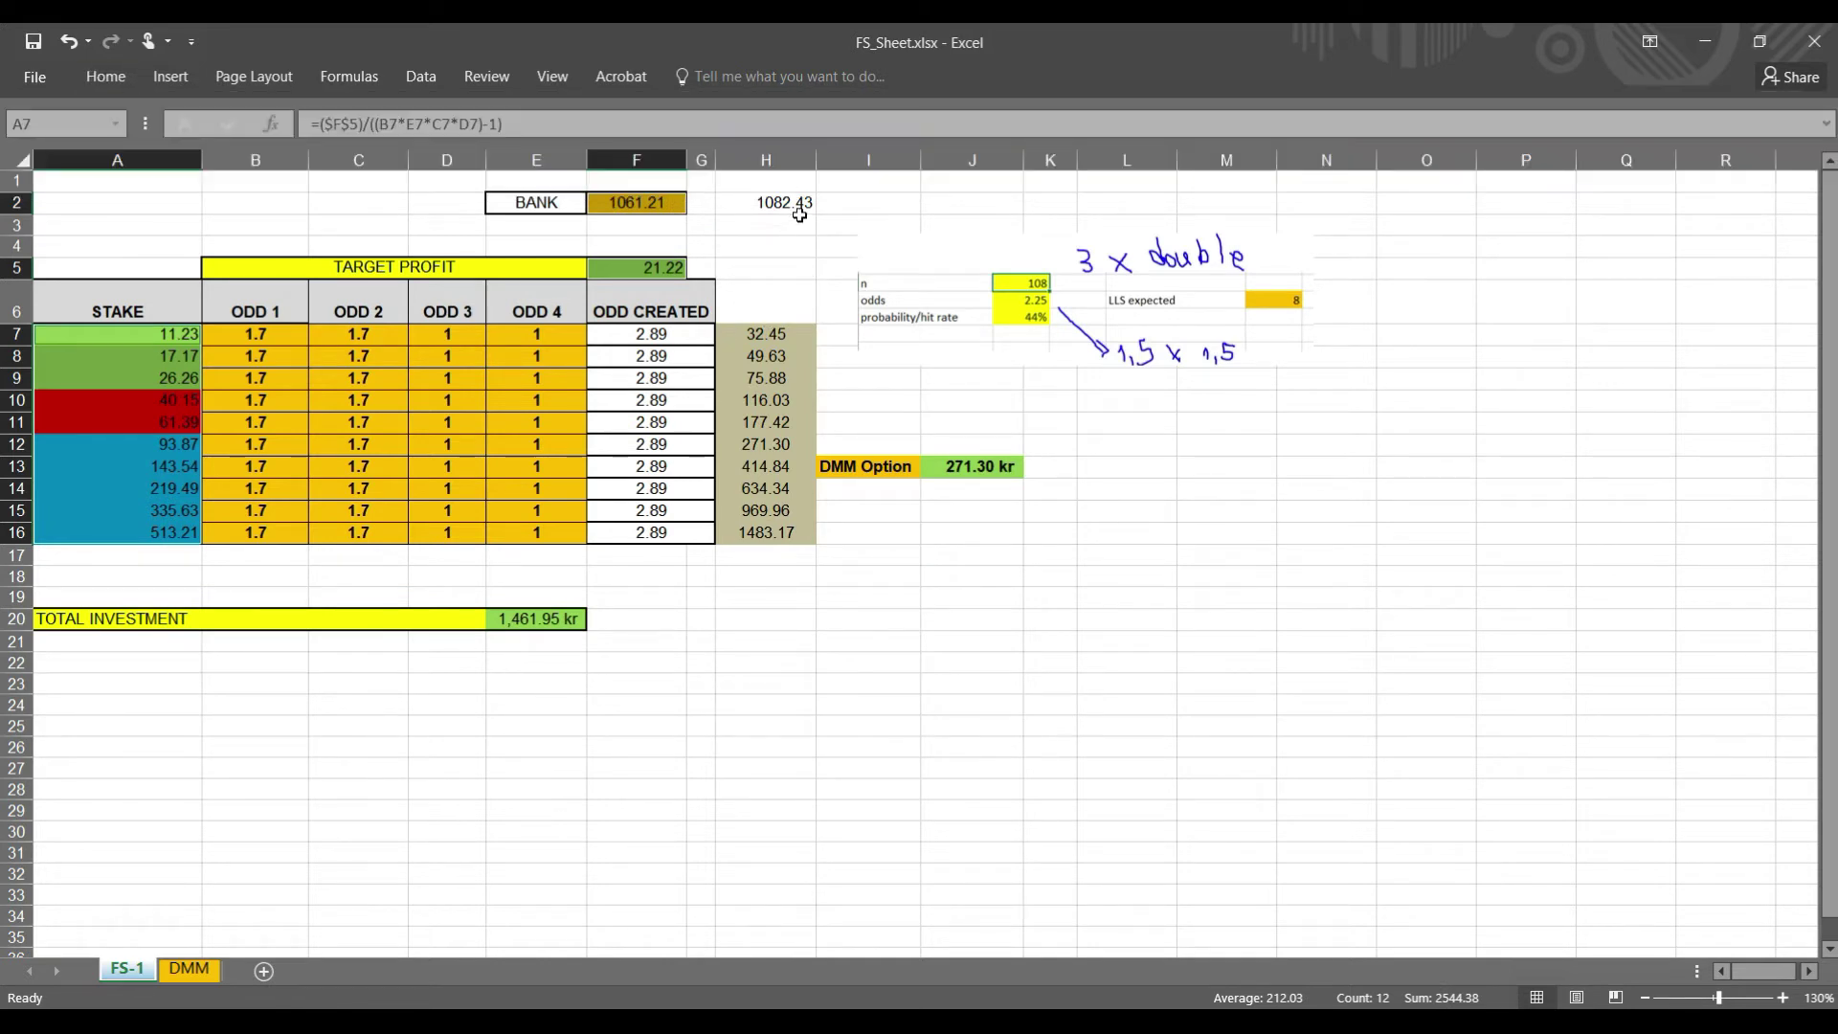
{"action": "left_click", "coordinate": [799, 213]}
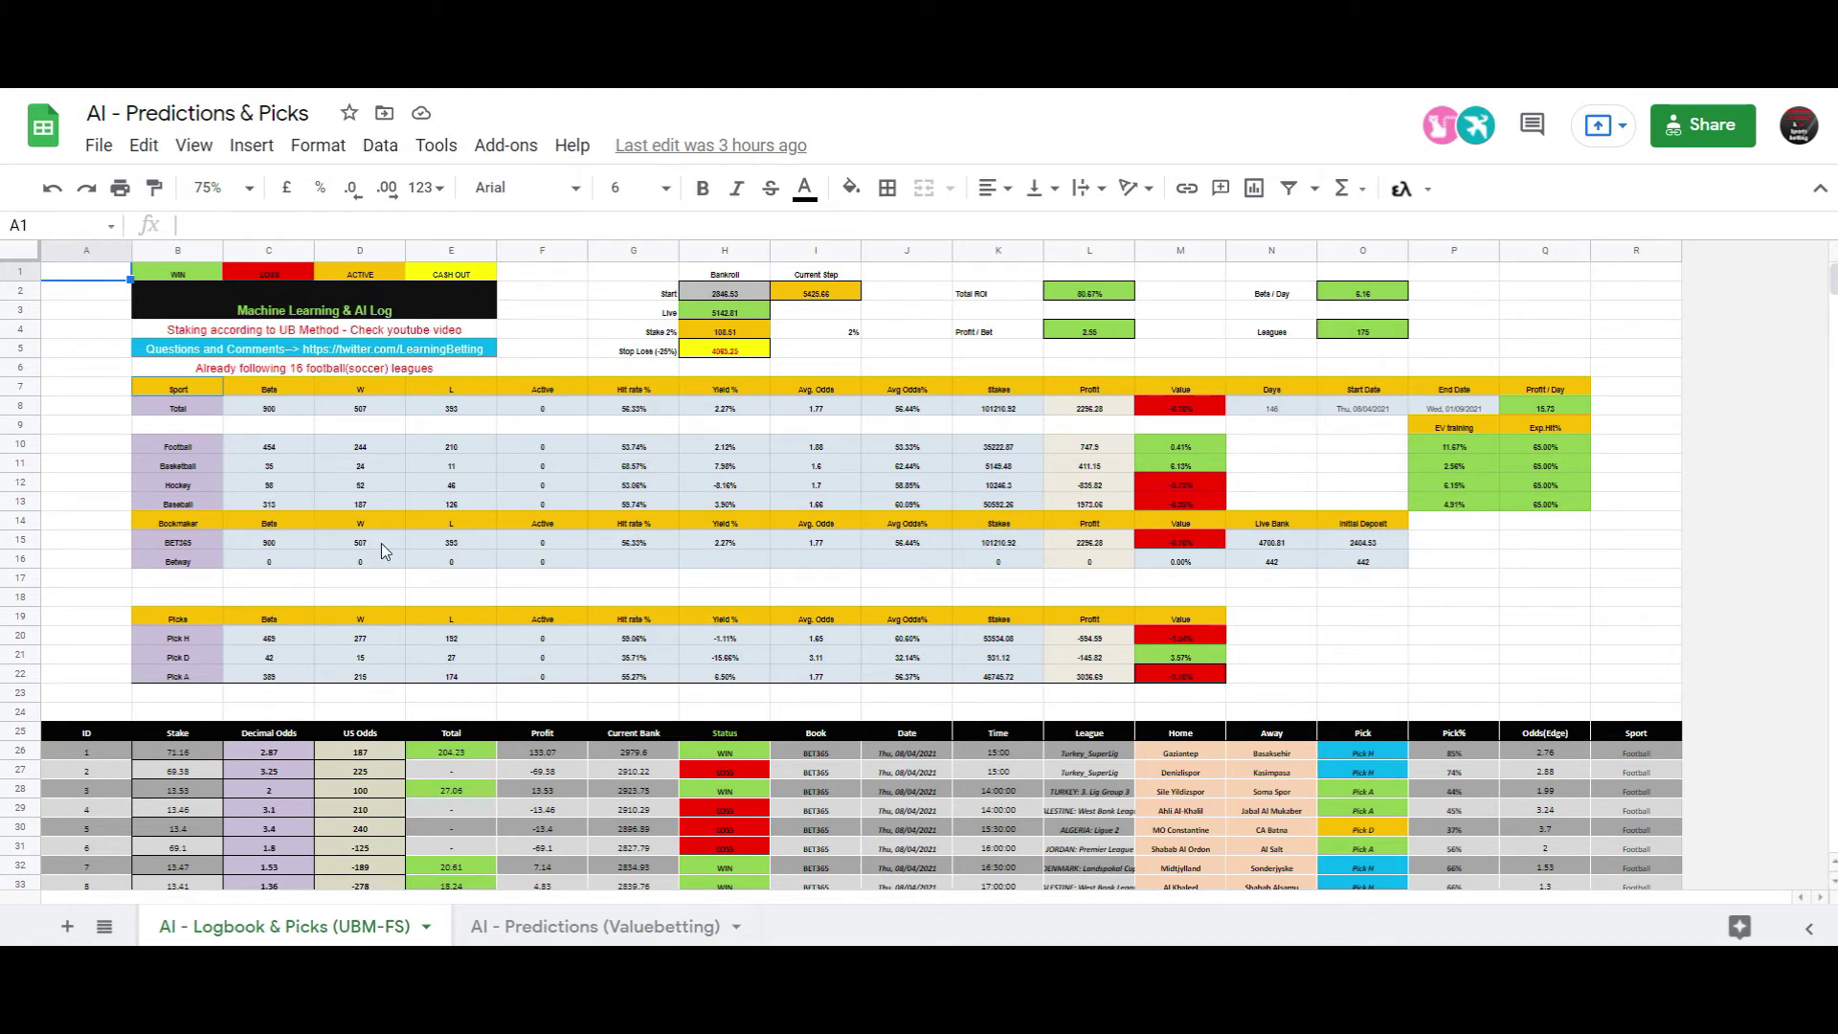
In the AI - Predictions & Picks Google Sheet, go through the logbook to bet ID 125 and examine its stake and decimal odds.
{"action": "scroll", "coordinate": [126, 676], "scroll_direction": "down", "scroll_amount": 4}
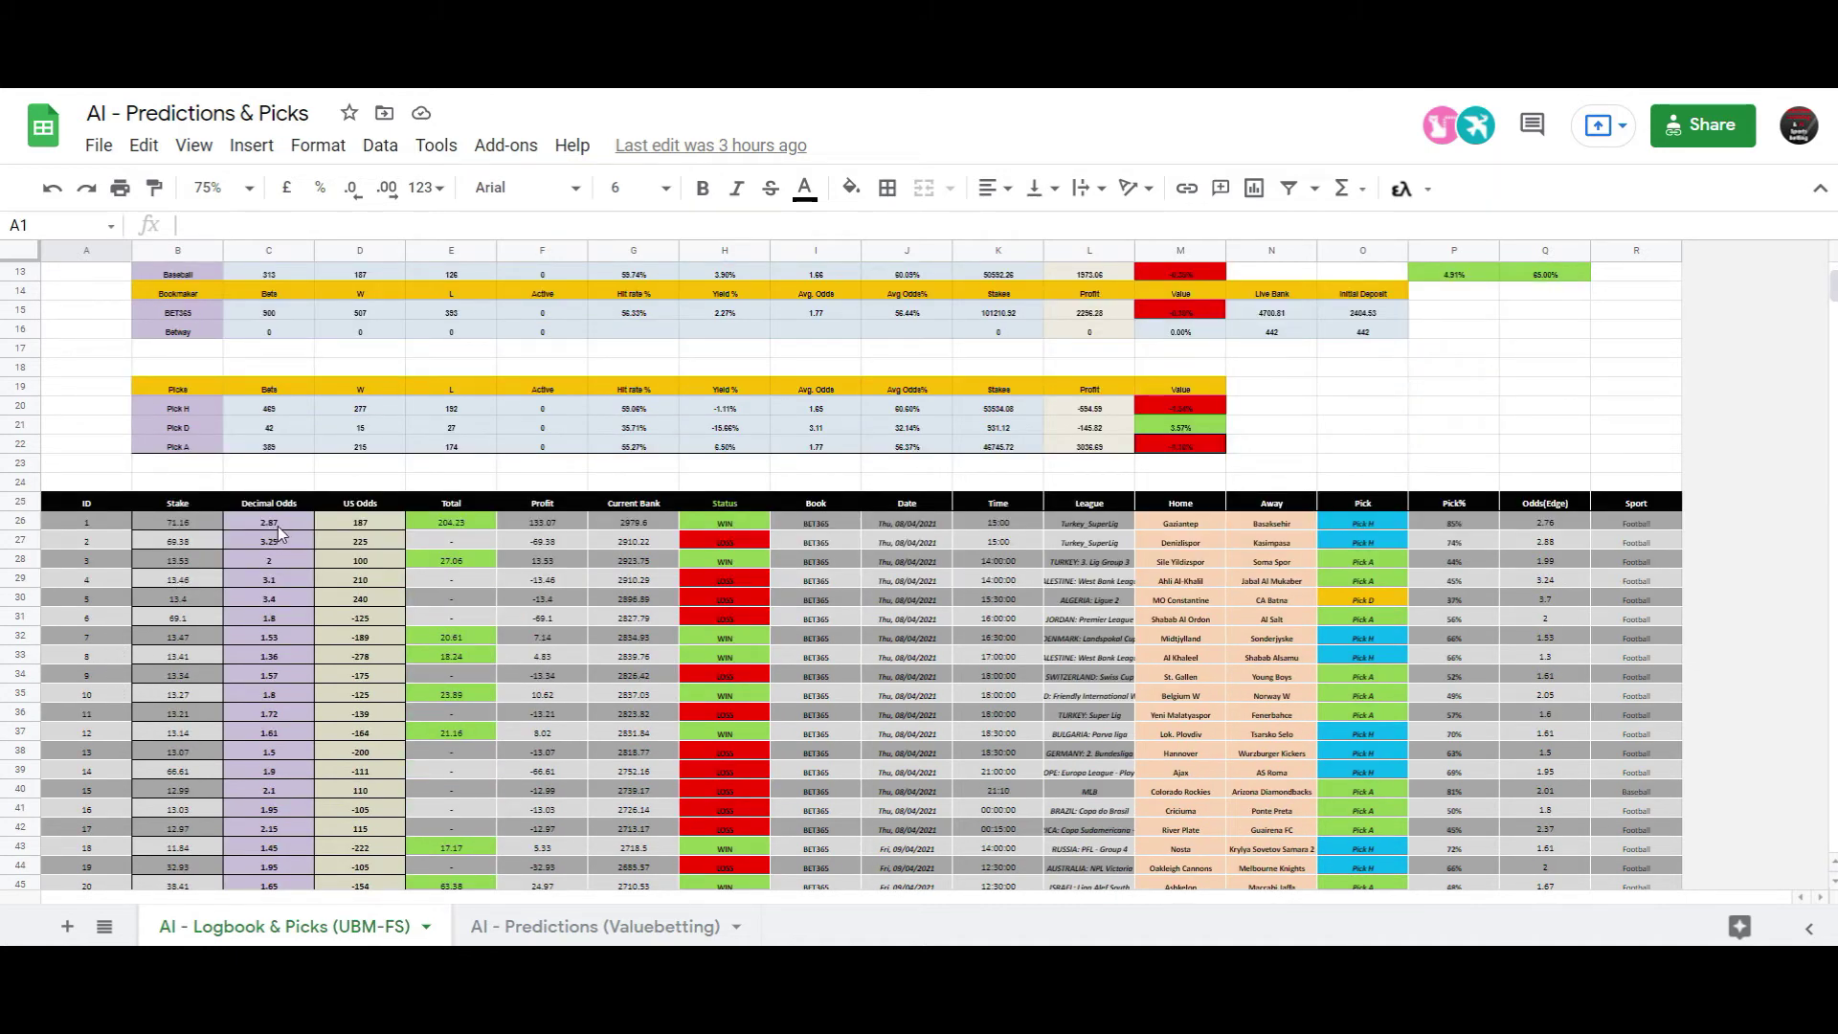
{"action": "scroll", "coordinate": [283, 555], "scroll_direction": "down", "scroll_amount": 18}
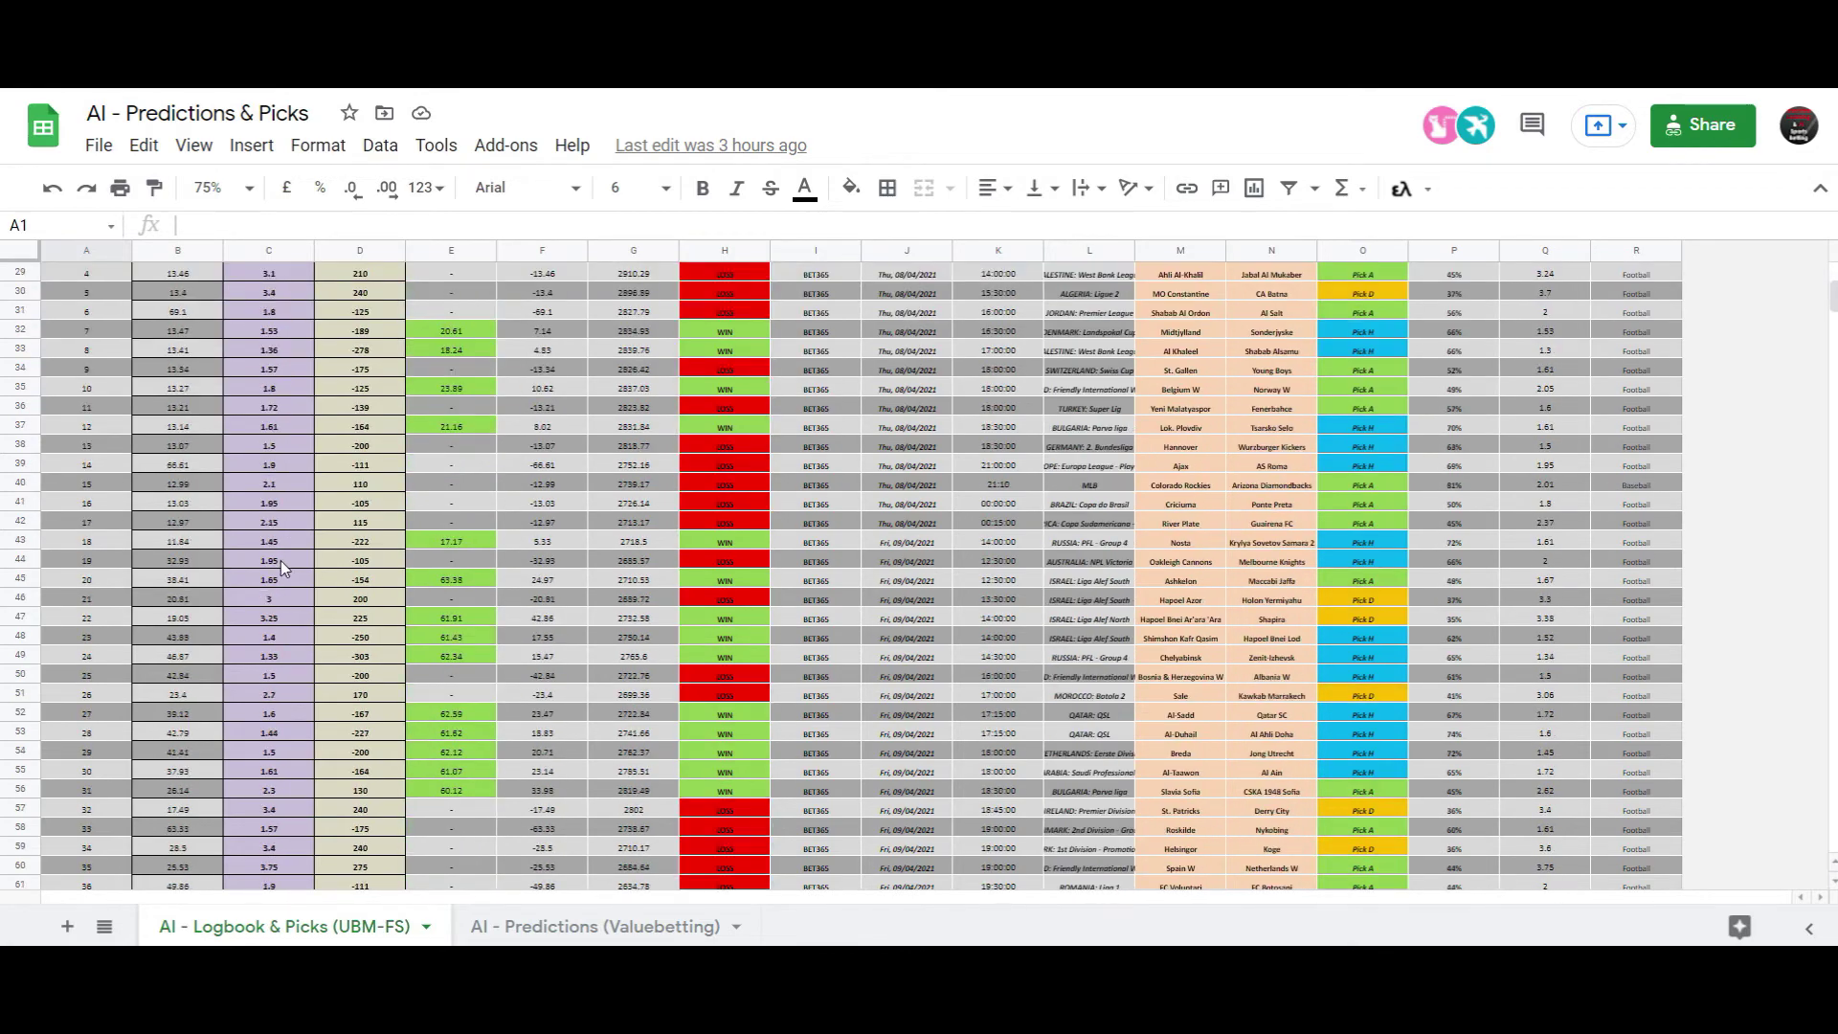
{"action": "scroll", "coordinate": [278, 571], "scroll_direction": "down", "scroll_amount": 14}
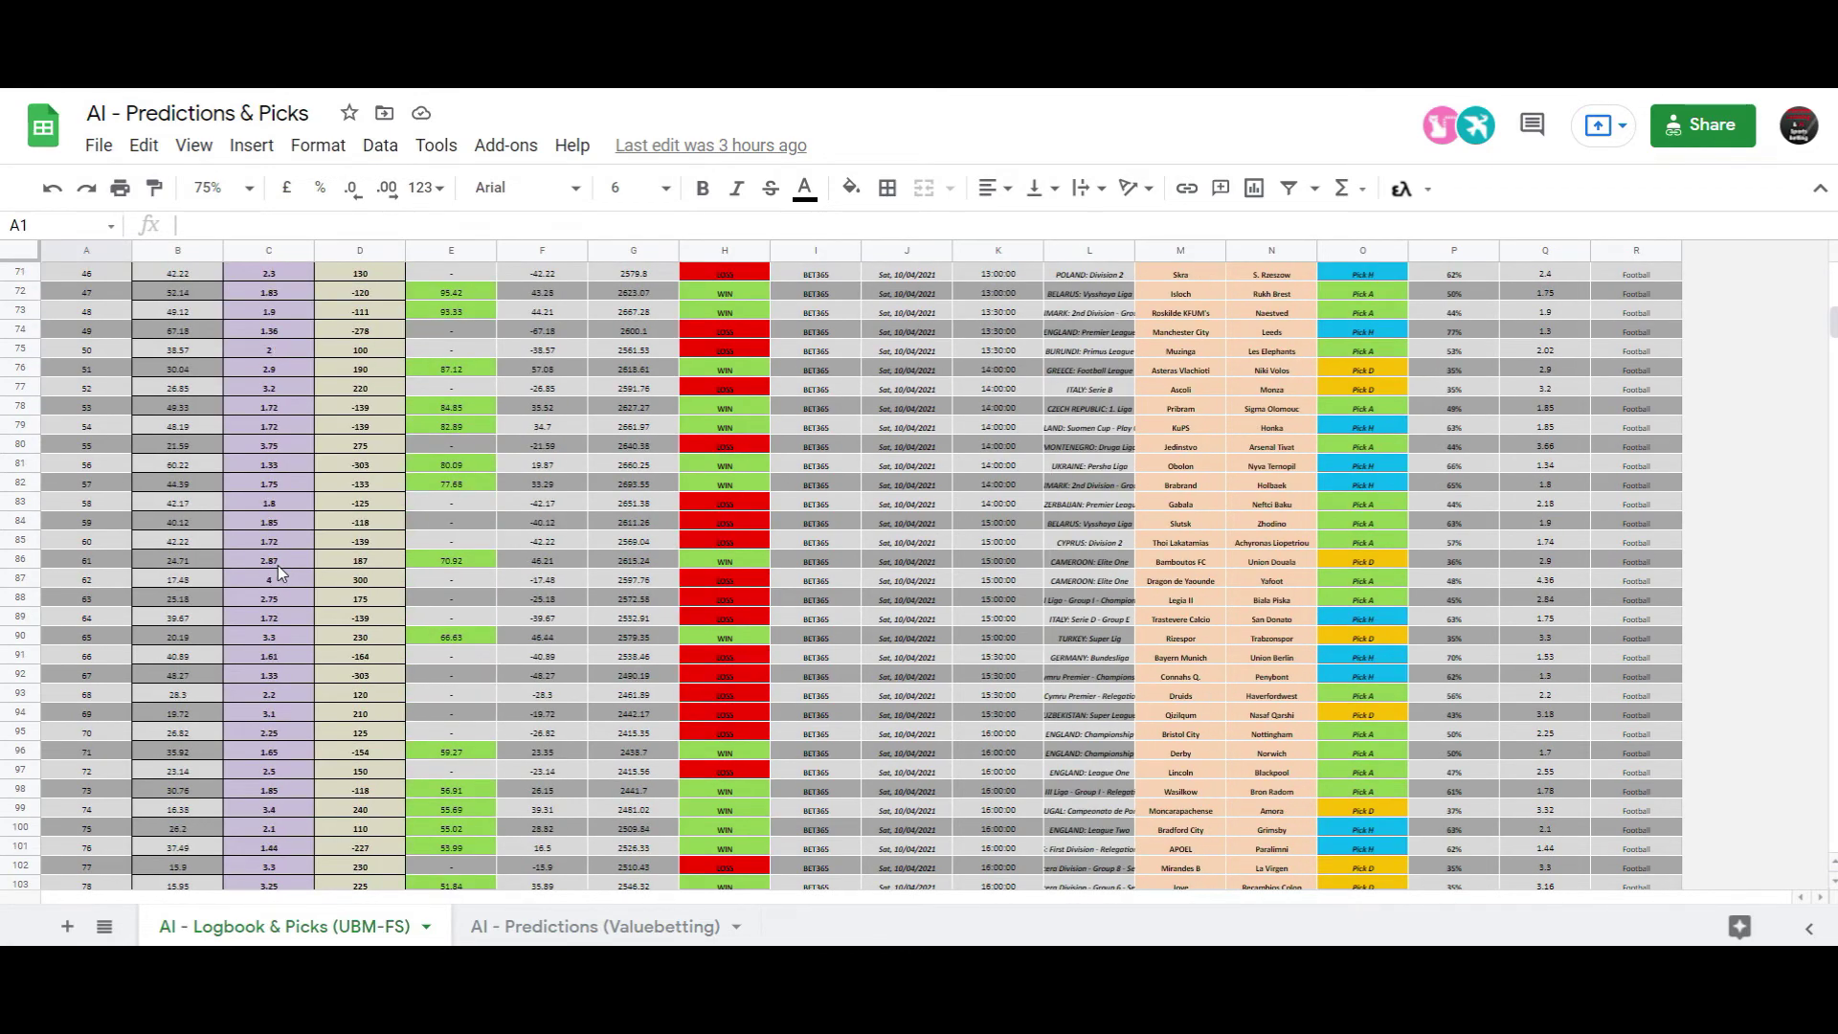
{"action": "scroll", "coordinate": [279, 568], "scroll_direction": "down", "scroll_amount": 11}
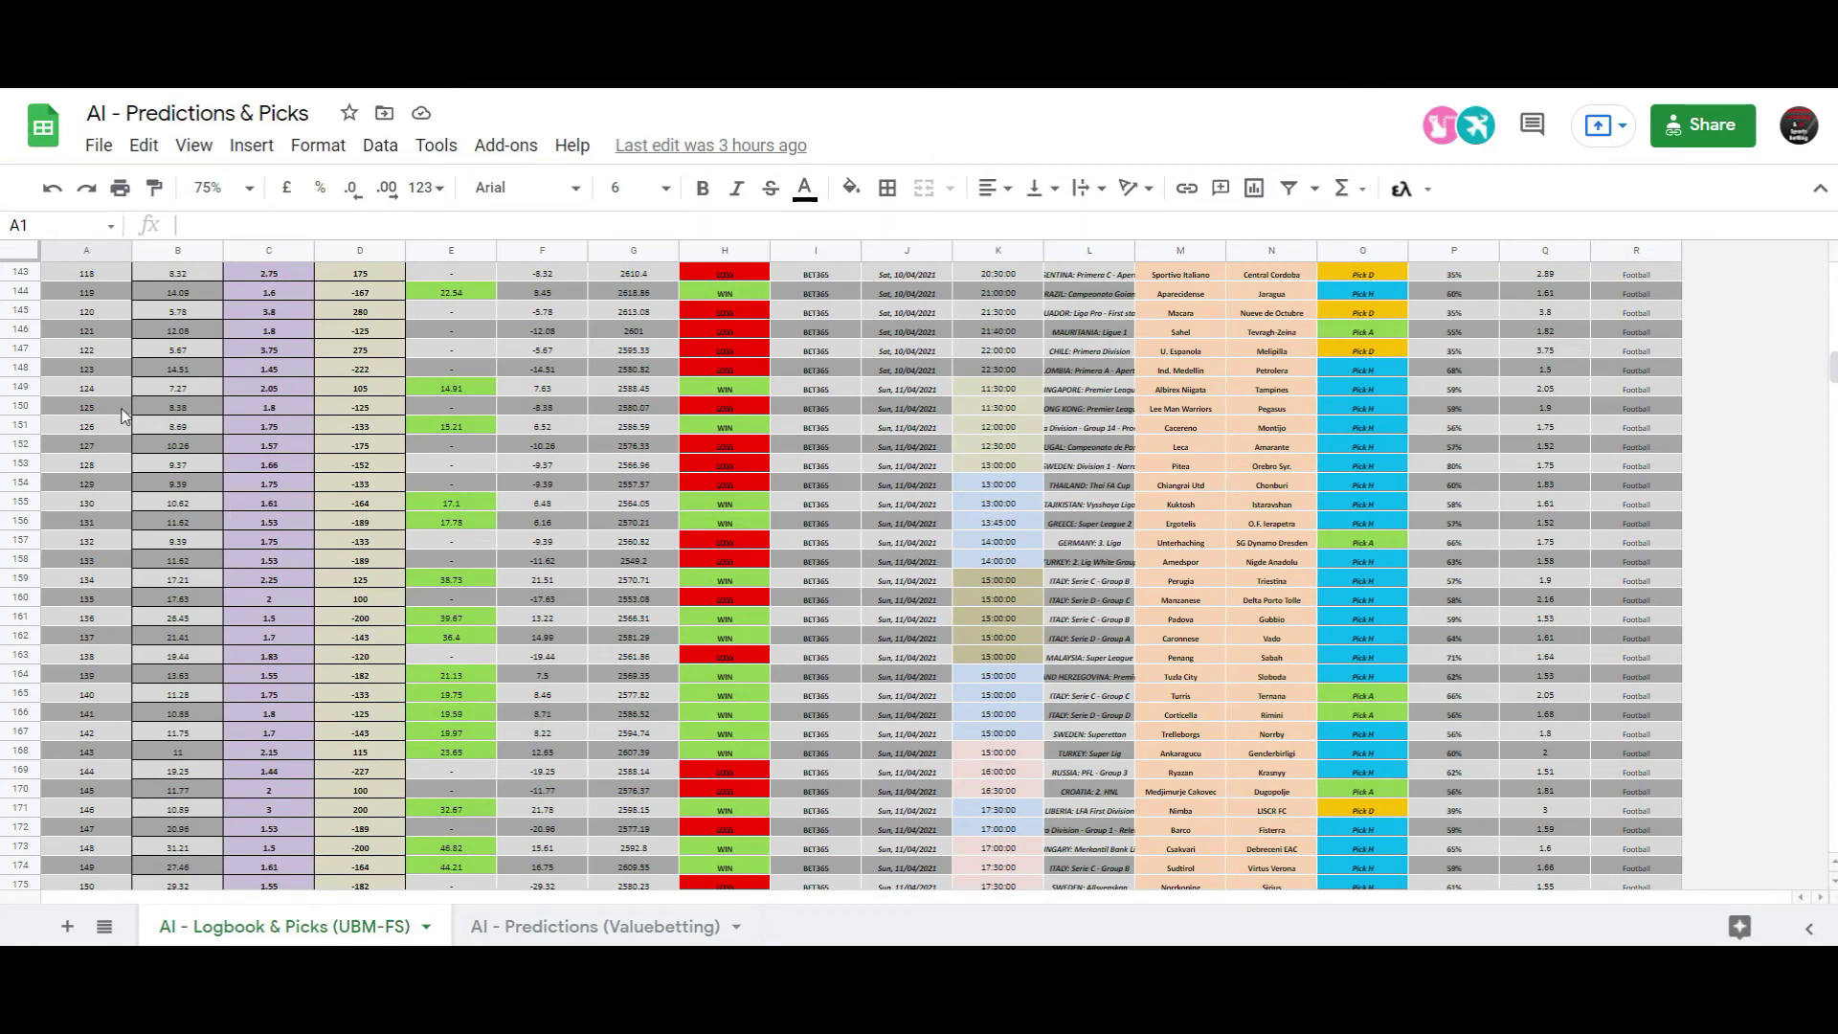
{"action": "left_click_drag", "start_coordinate": [102, 411], "coordinate": [262, 408]}
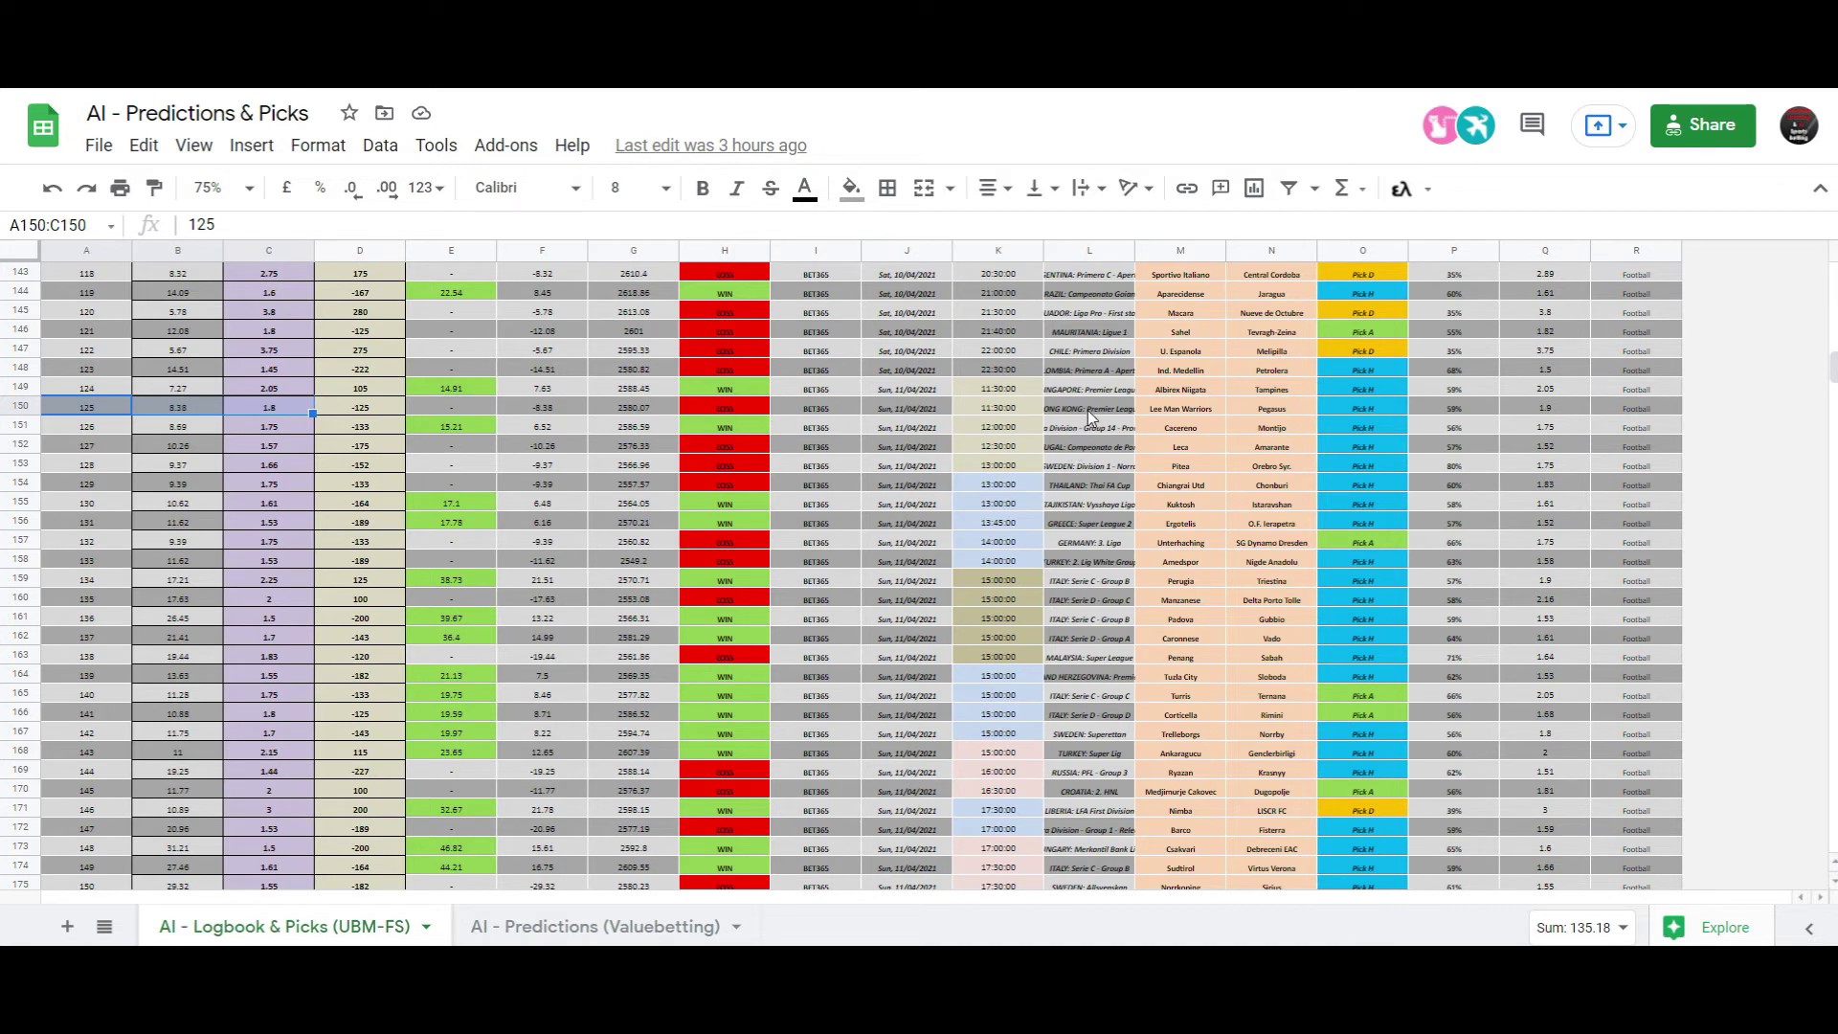
Examine the sequence of win and loss statuses in column H from row 150 downward.
{"action": "left_click_drag", "start_coordinate": [710, 410], "coordinate": [712, 425]}
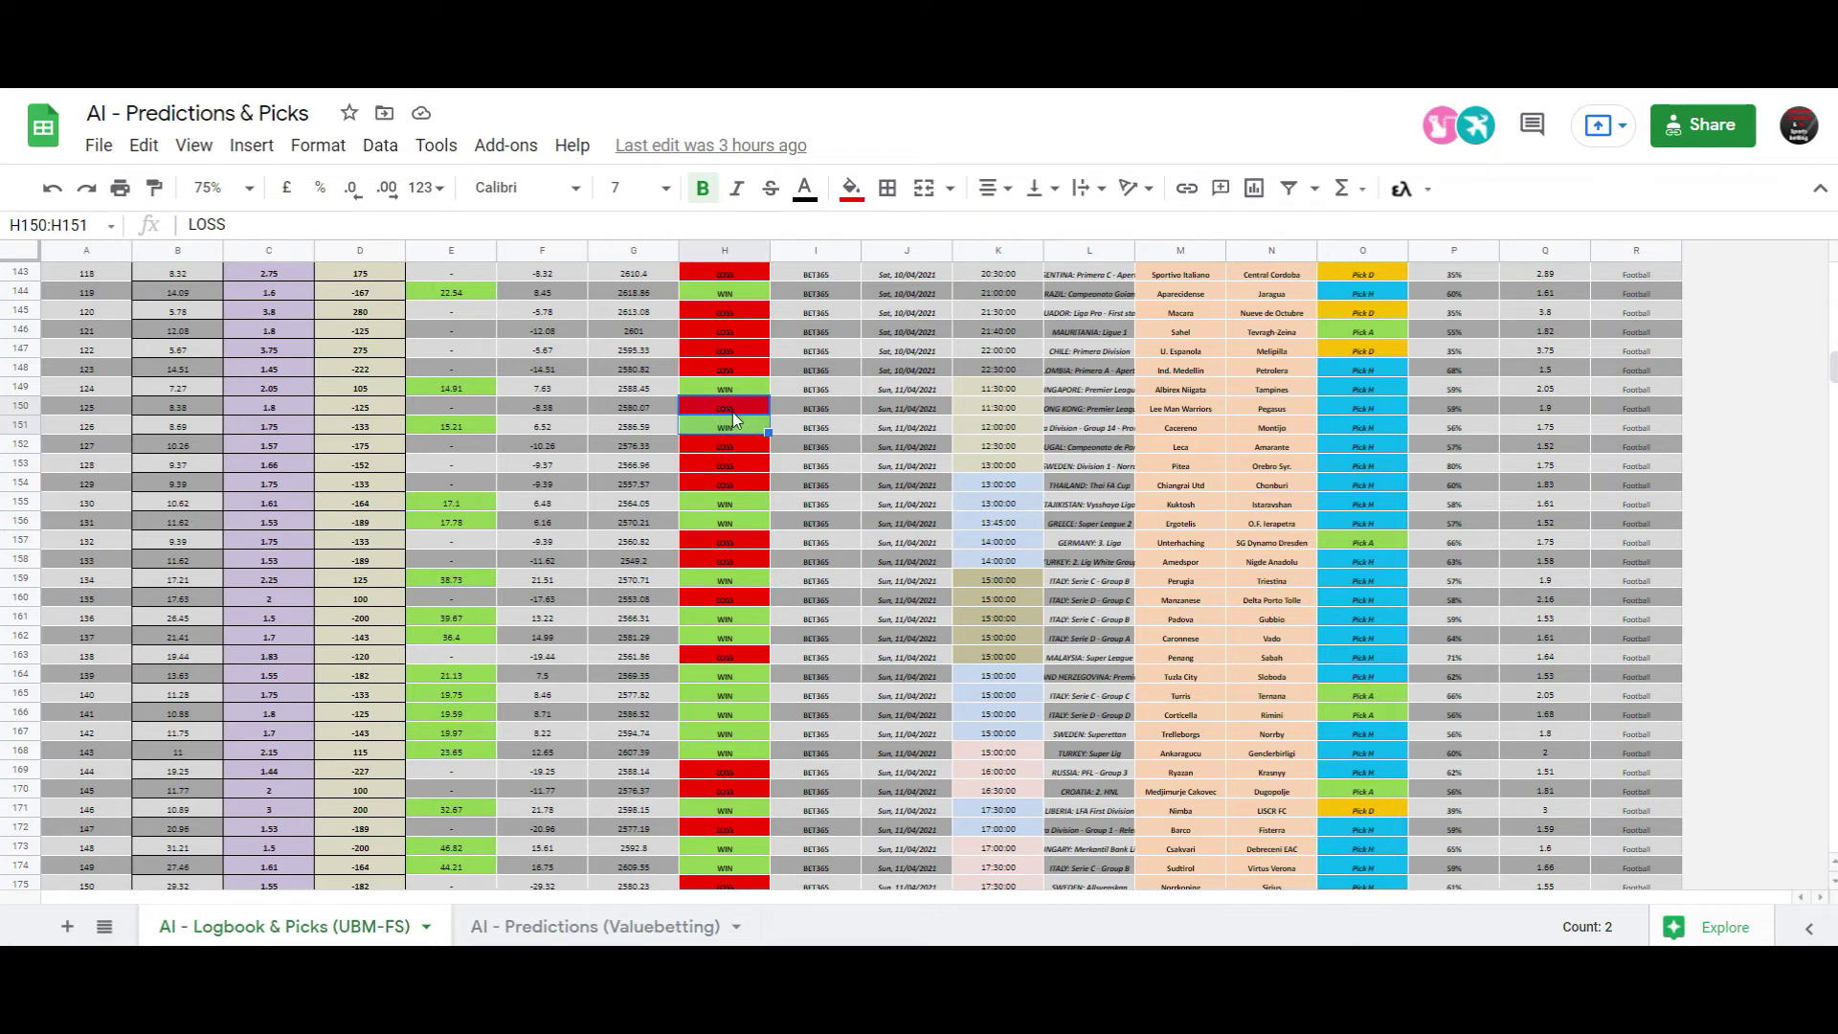
{"action": "left_click_drag", "start_coordinate": [731, 449], "coordinate": [732, 460]}
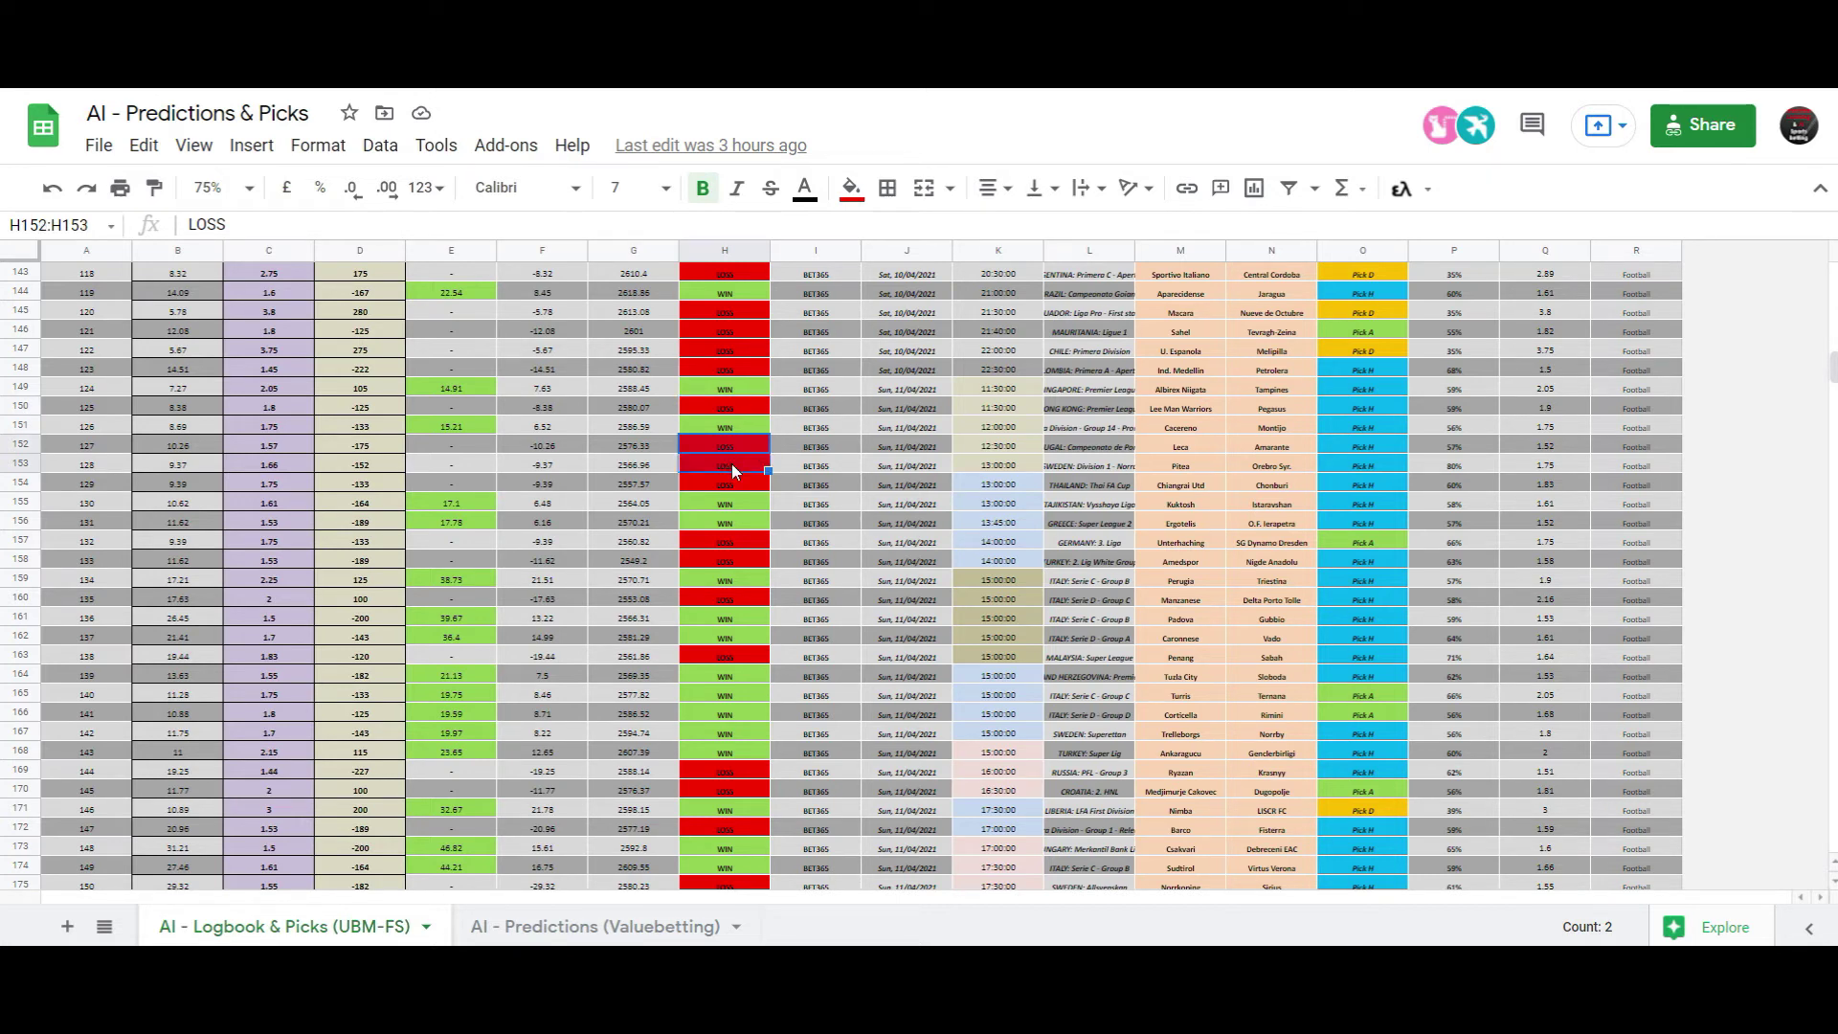
{"action": "left_click_drag", "start_coordinate": [739, 484], "coordinate": [740, 540]}
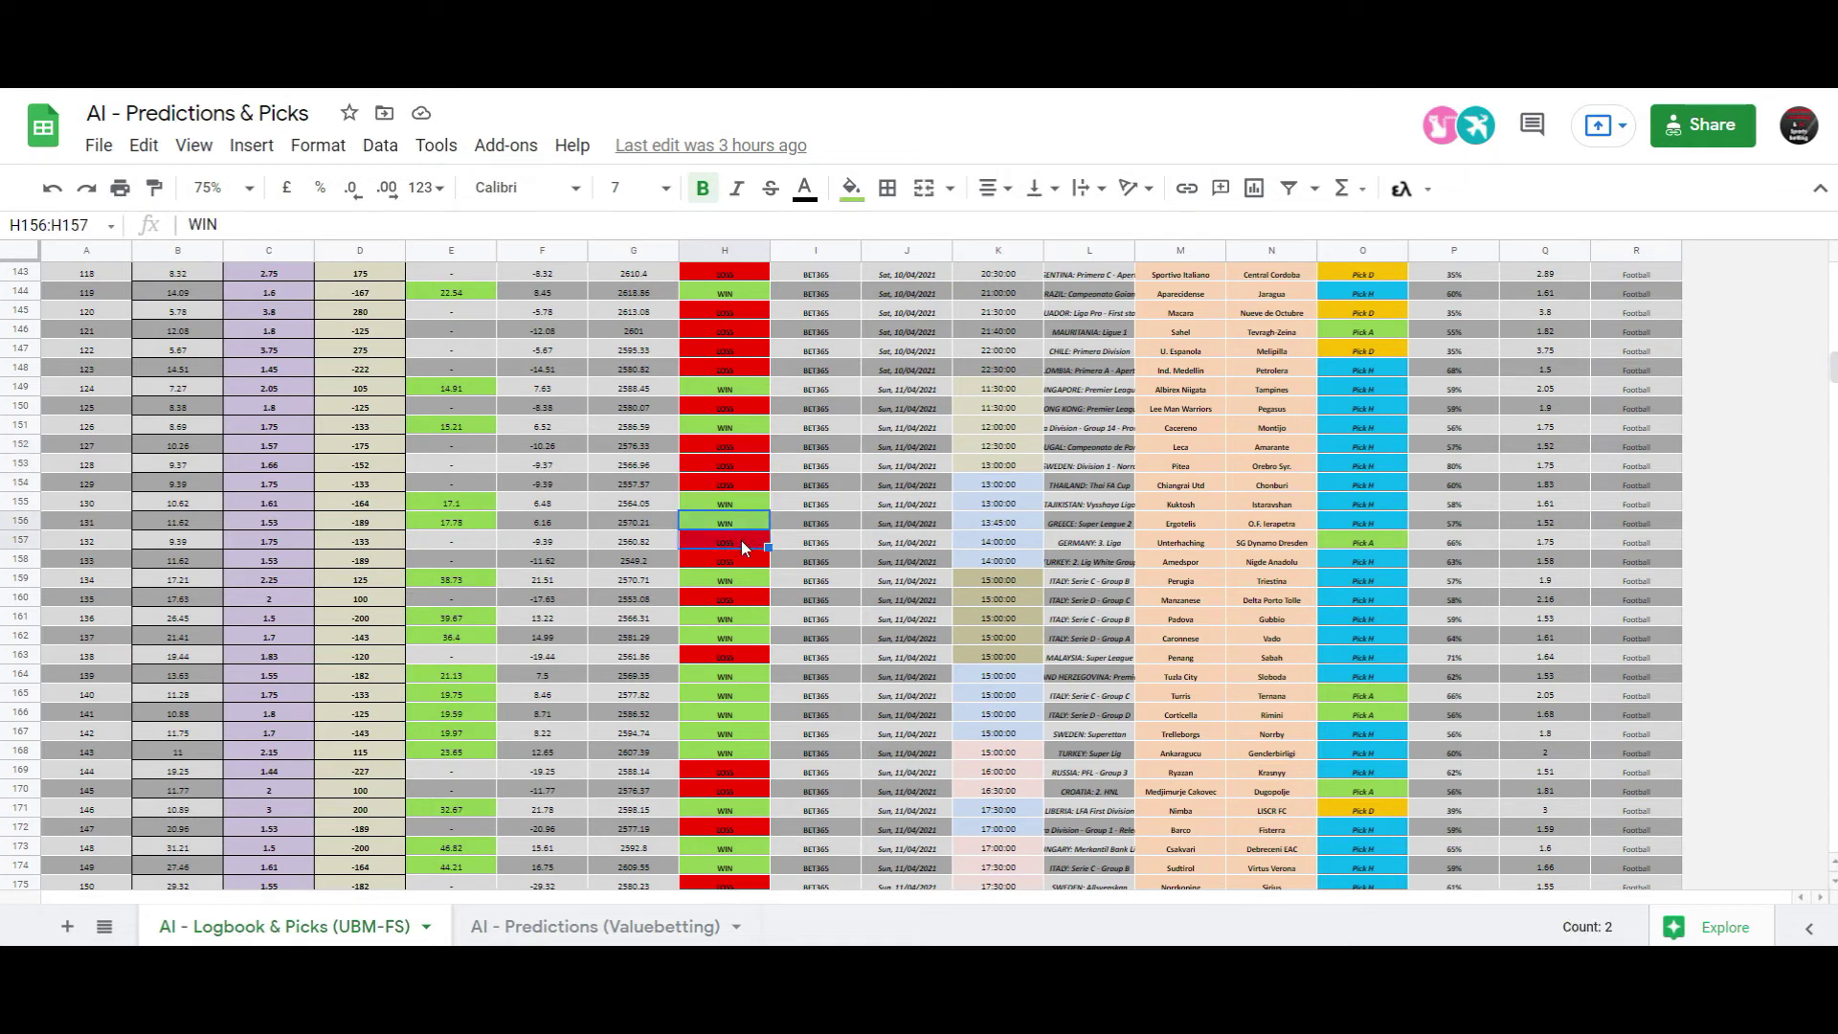
{"action": "left_click", "coordinate": [740, 560]}
{"action": "left_click", "coordinate": [741, 601]}
{"action": "left_click", "coordinate": [741, 618]}
{"action": "left_click_drag", "start_coordinate": [738, 639], "coordinate": [737, 693]}
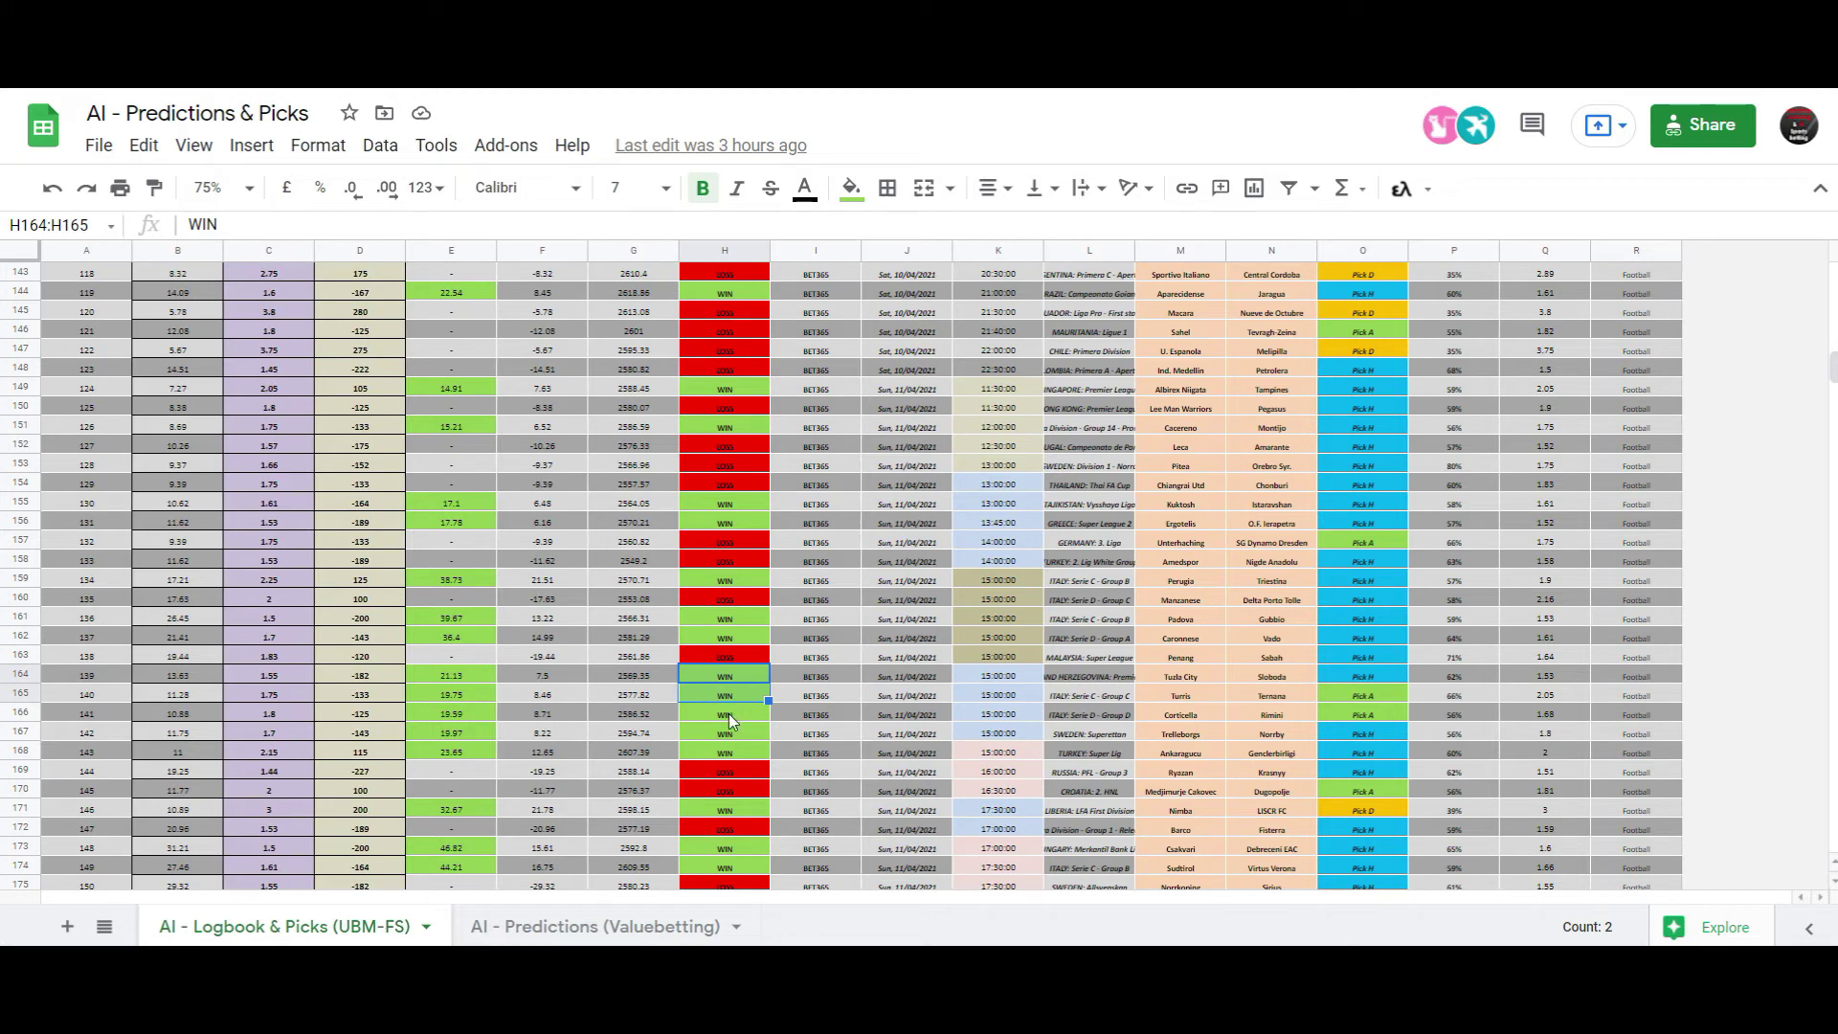
{"action": "scroll", "coordinate": [732, 692], "scroll_direction": "down", "scroll_amount": 3}
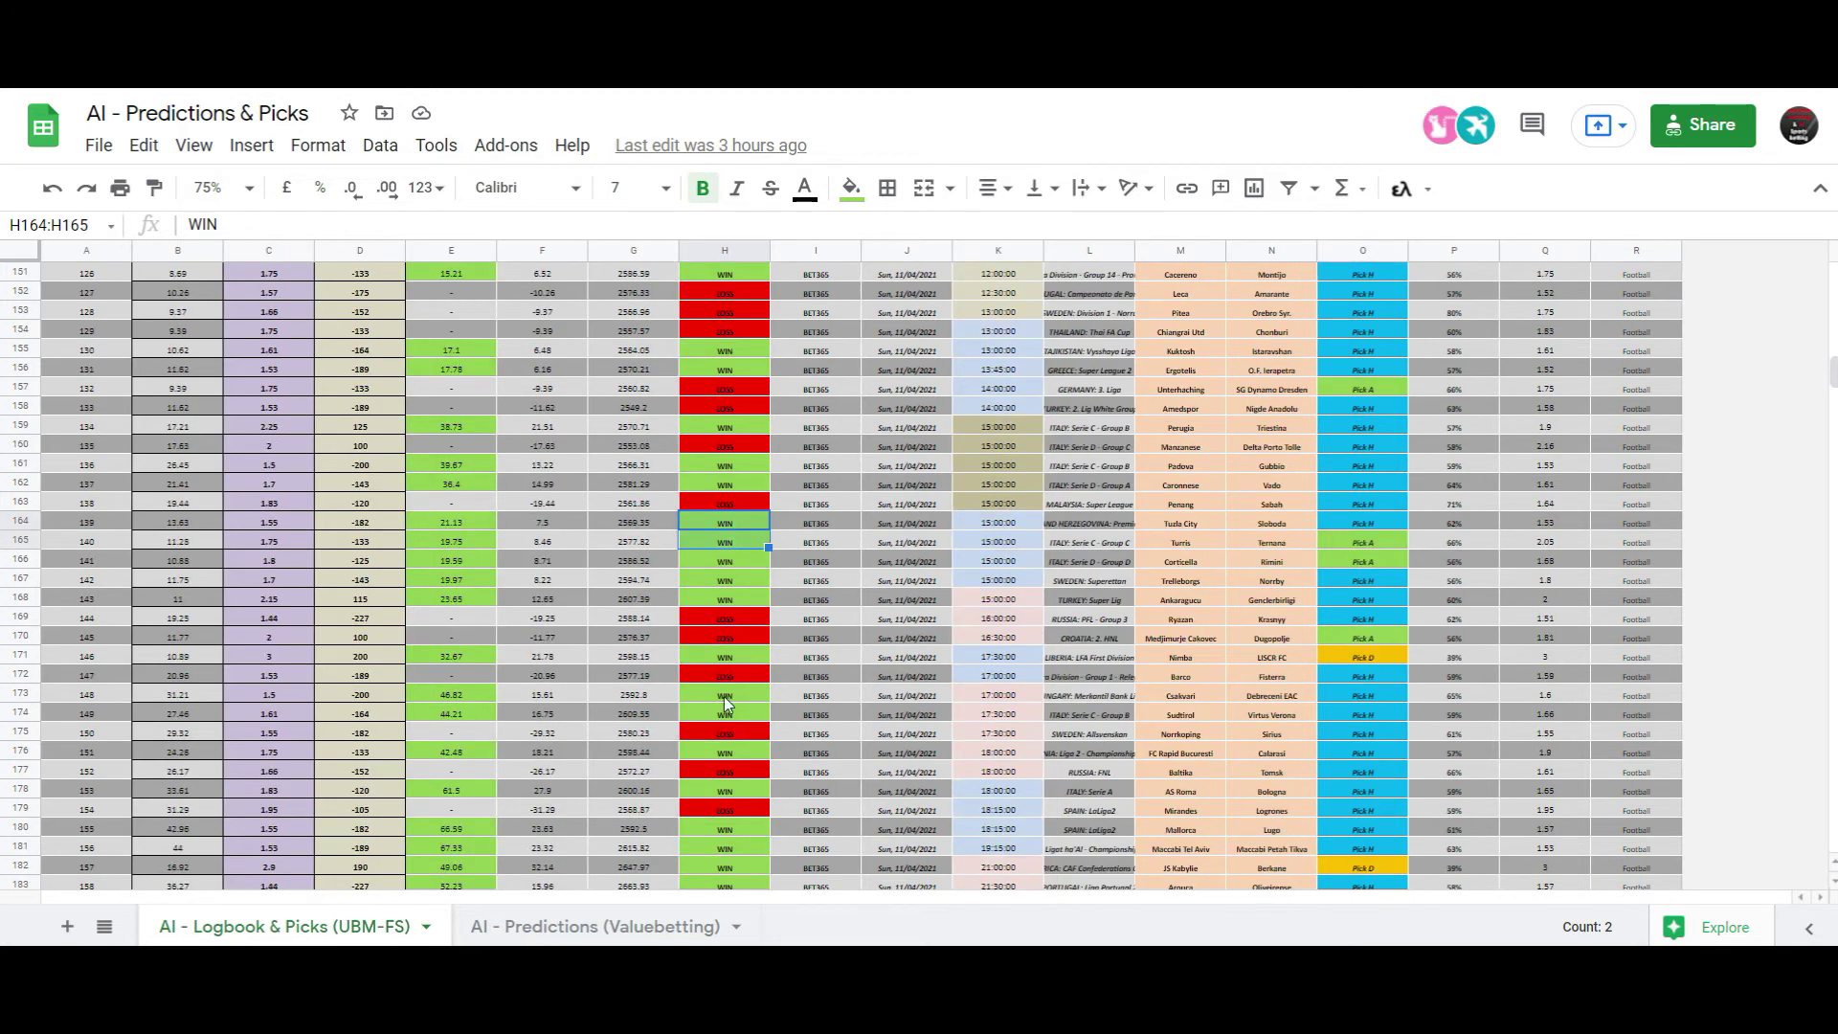
Review the win and loss statuses in column H pair by pair, from row 165 down to row 213.
{"action": "left_click_drag", "start_coordinate": [712, 560], "coordinate": [712, 843]}
{"action": "scroll", "coordinate": [710, 796], "scroll_direction": "down", "scroll_amount": 5}
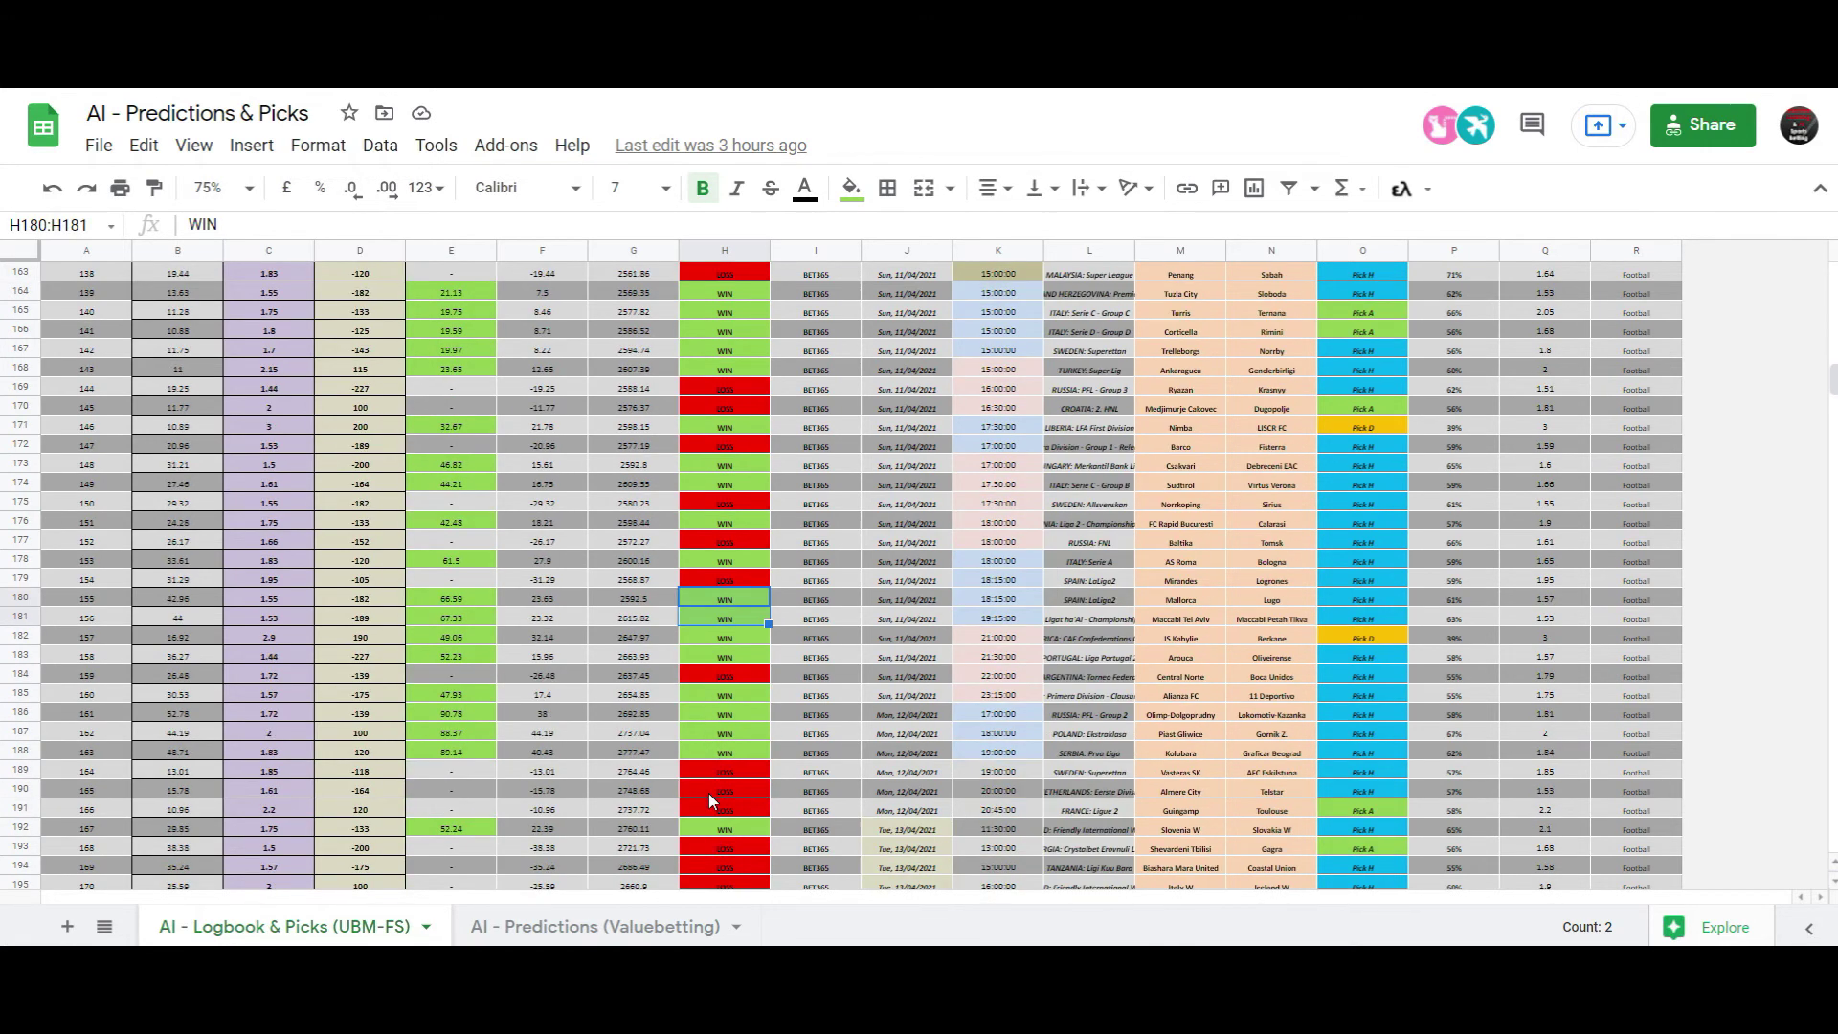
{"action": "left_click_drag", "start_coordinate": [741, 480], "coordinate": [732, 773]}
{"action": "scroll", "coordinate": [731, 764], "scroll_direction": "down", "scroll_amount": 4}
{"action": "scroll", "coordinate": [722, 735], "scroll_direction": "down", "scroll_amount": 1}
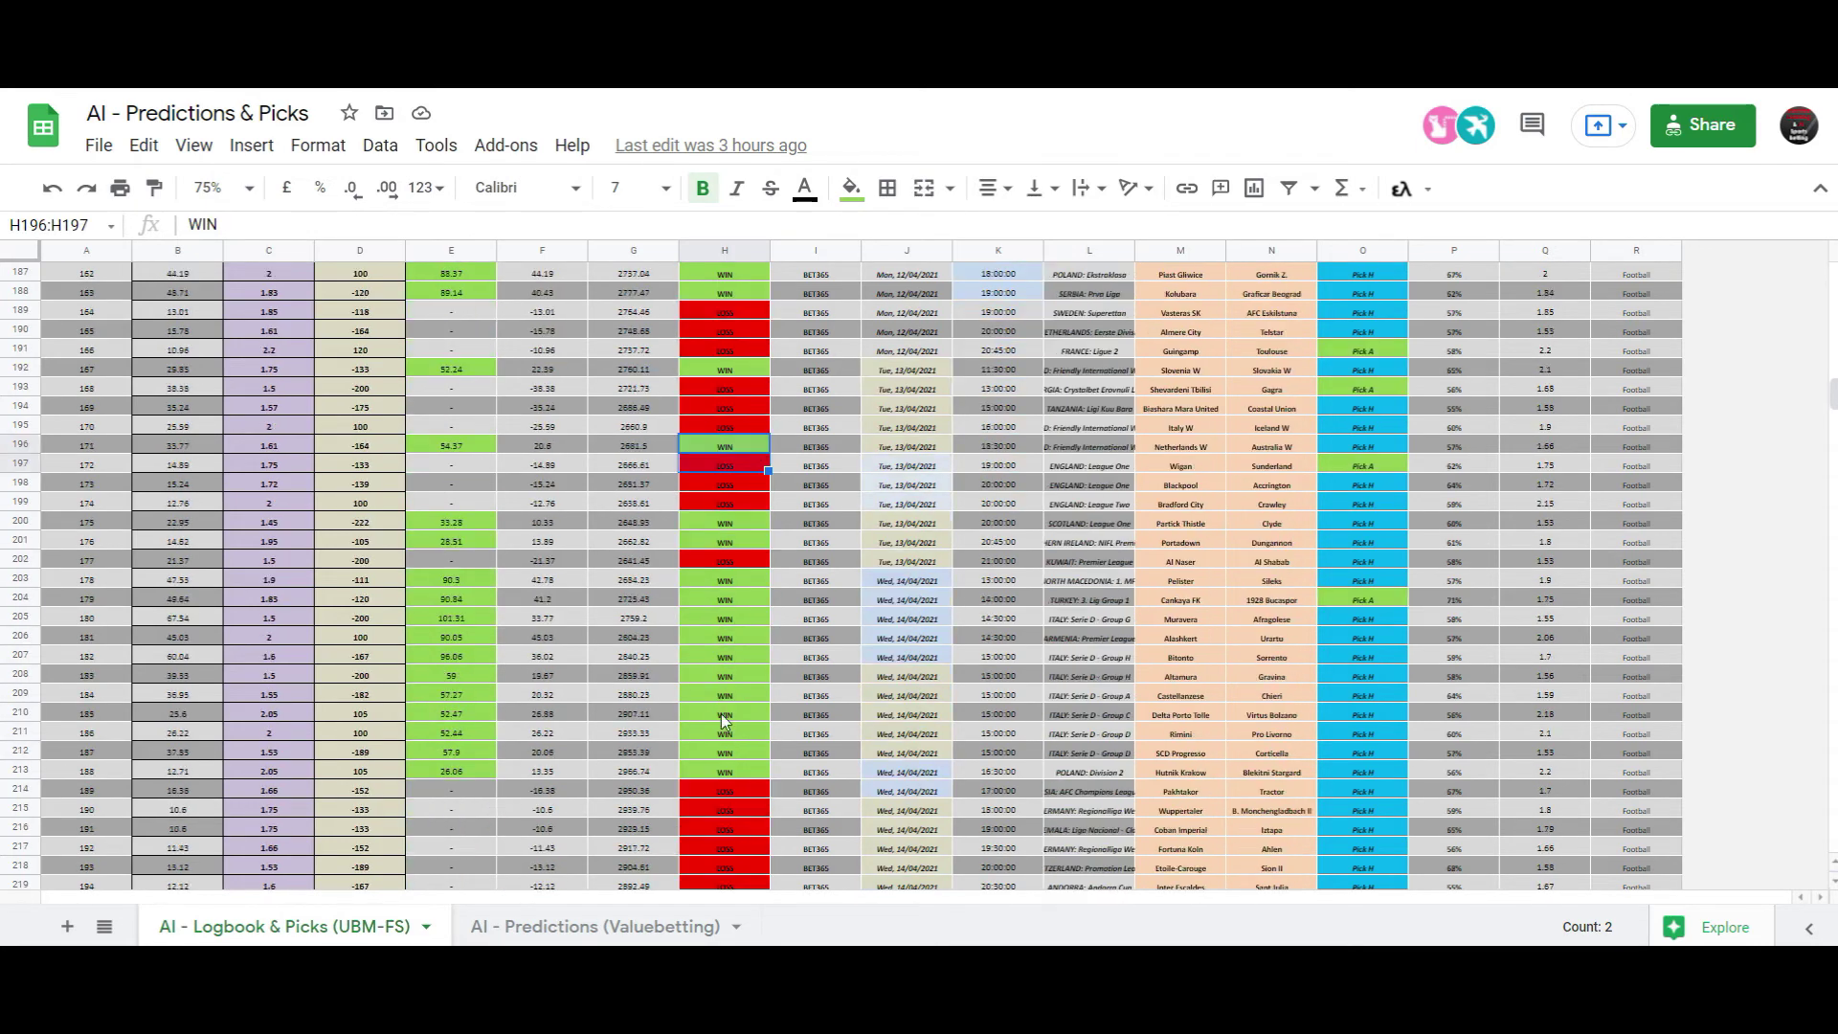
{"action": "left_click_drag", "start_coordinate": [743, 485], "coordinate": [733, 770]}
{"action": "scroll", "coordinate": [734, 756], "scroll_direction": "down", "scroll_amount": 3}
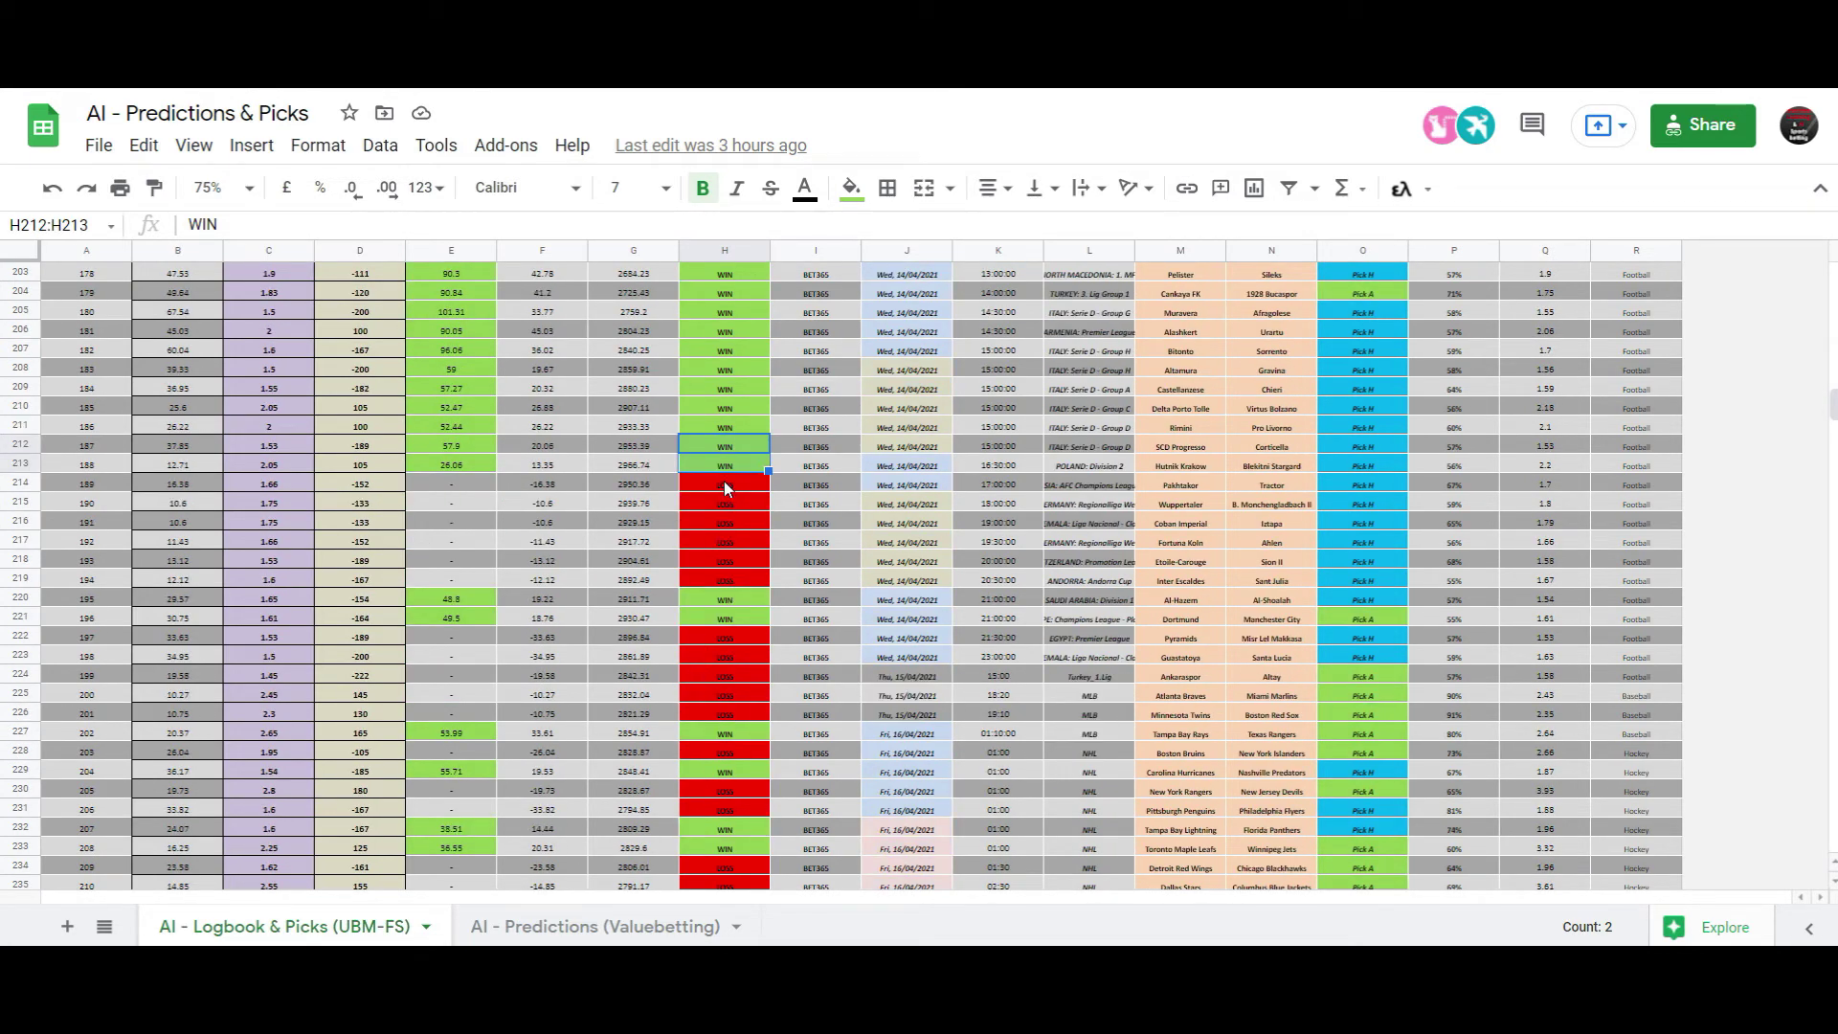
Examine the next pairs of win and loss statuses in column H, from row 214 to row 253.
{"action": "left_click_drag", "start_coordinate": [738, 481], "coordinate": [745, 613]}
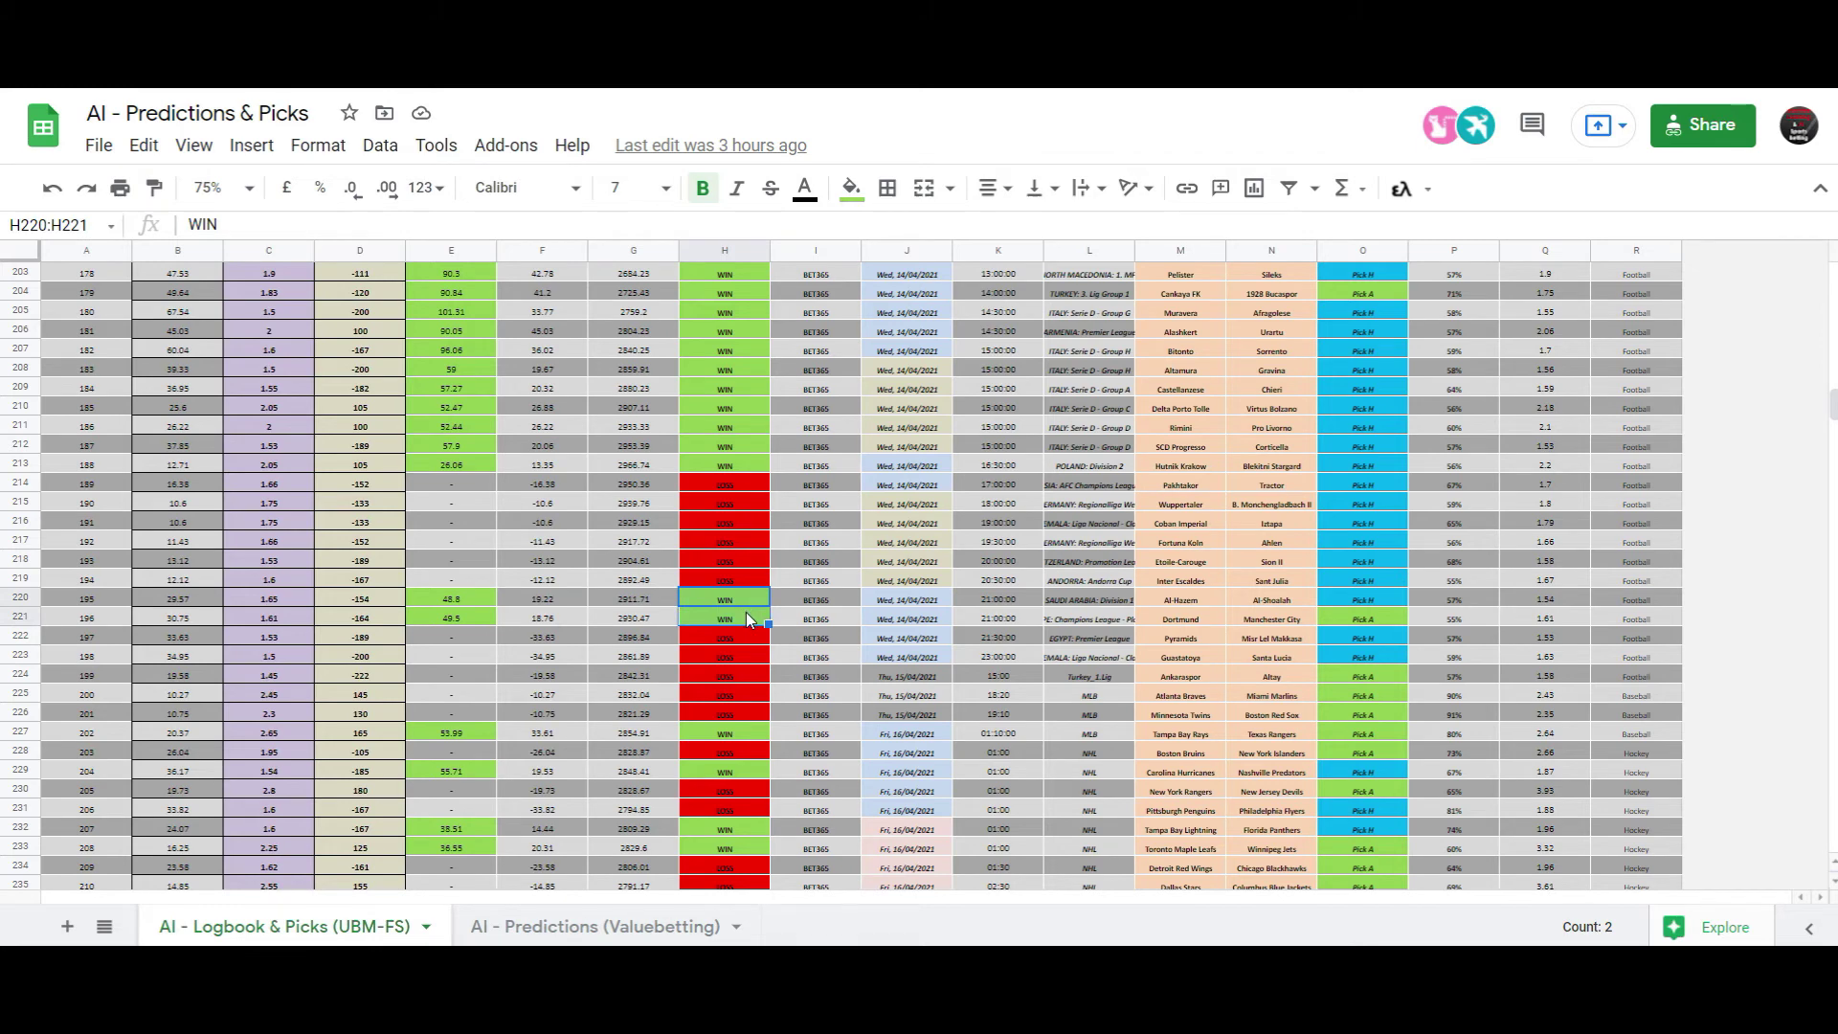
{"action": "scroll", "coordinate": [737, 603], "scroll_direction": "down", "scroll_amount": 3}
{"action": "left_click_drag", "start_coordinate": [738, 487], "coordinate": [727, 695]}
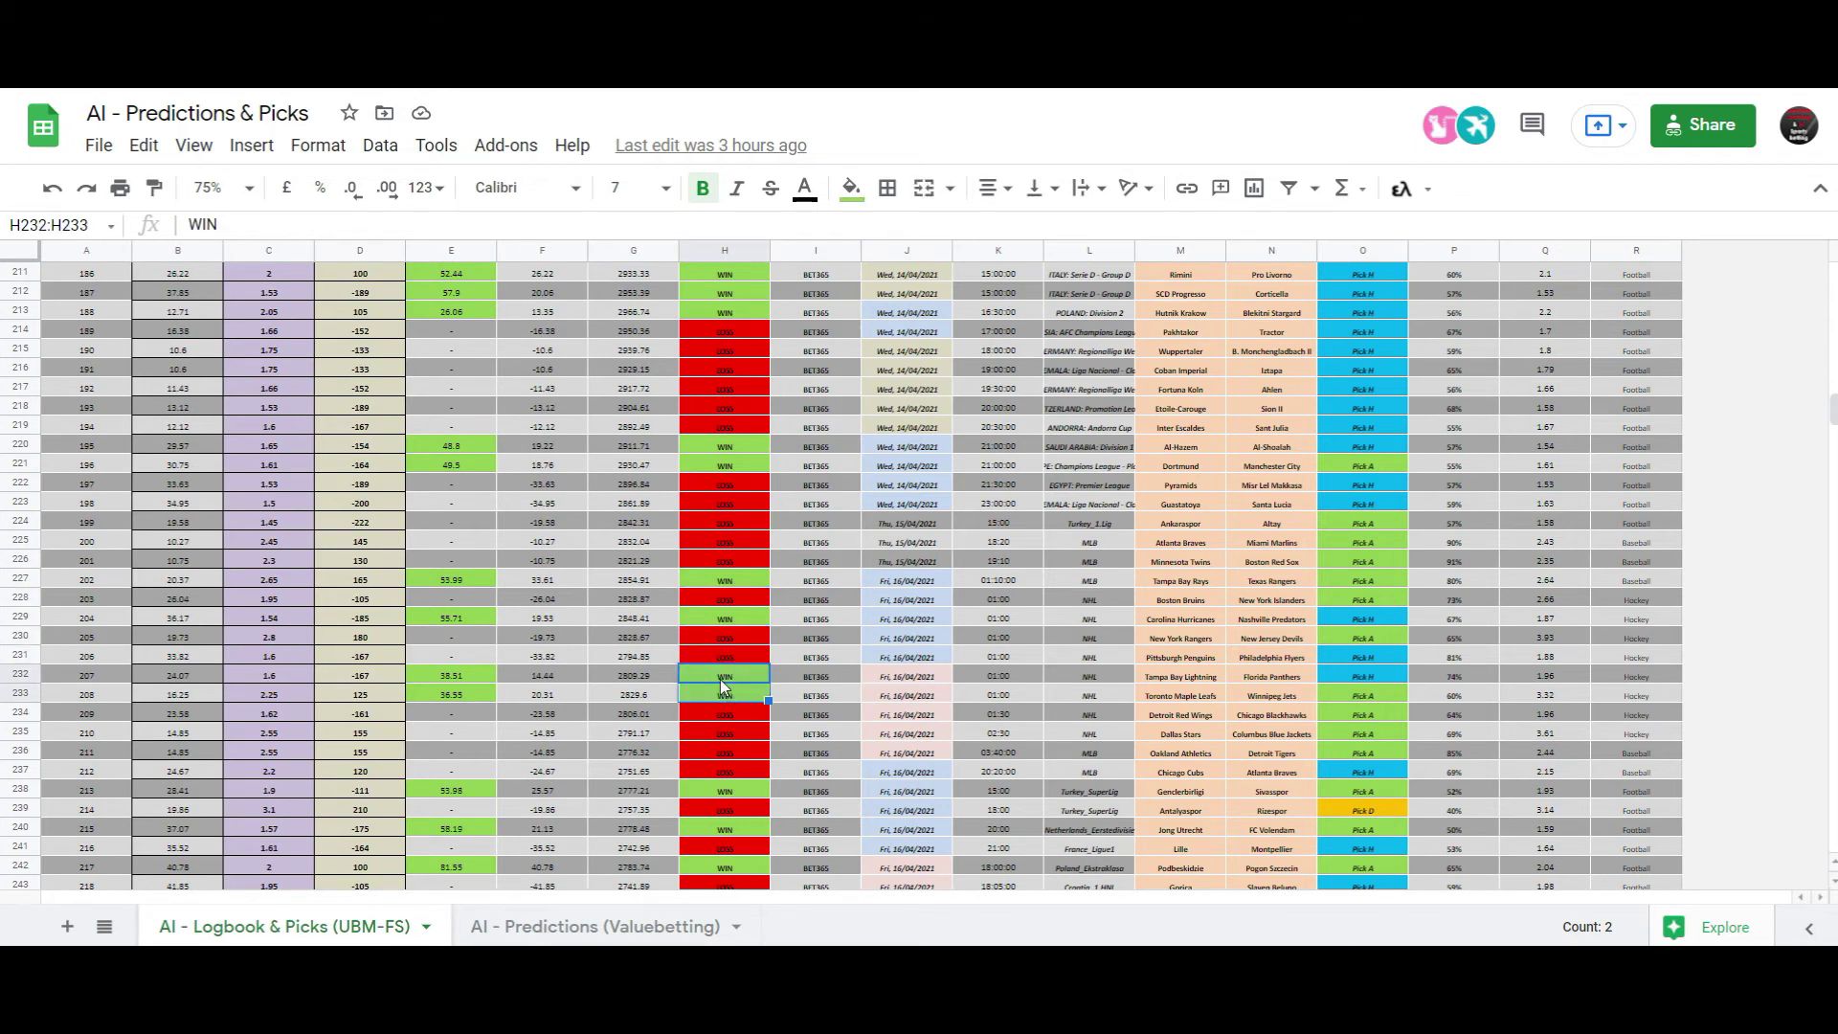
{"action": "scroll", "coordinate": [726, 682], "scroll_direction": "down", "scroll_amount": 5}
{"action": "left_click_drag", "start_coordinate": [731, 405], "coordinate": [732, 771]}
{"action": "left_click", "coordinate": [730, 565]}
{"action": "left_click", "coordinate": [733, 638]}
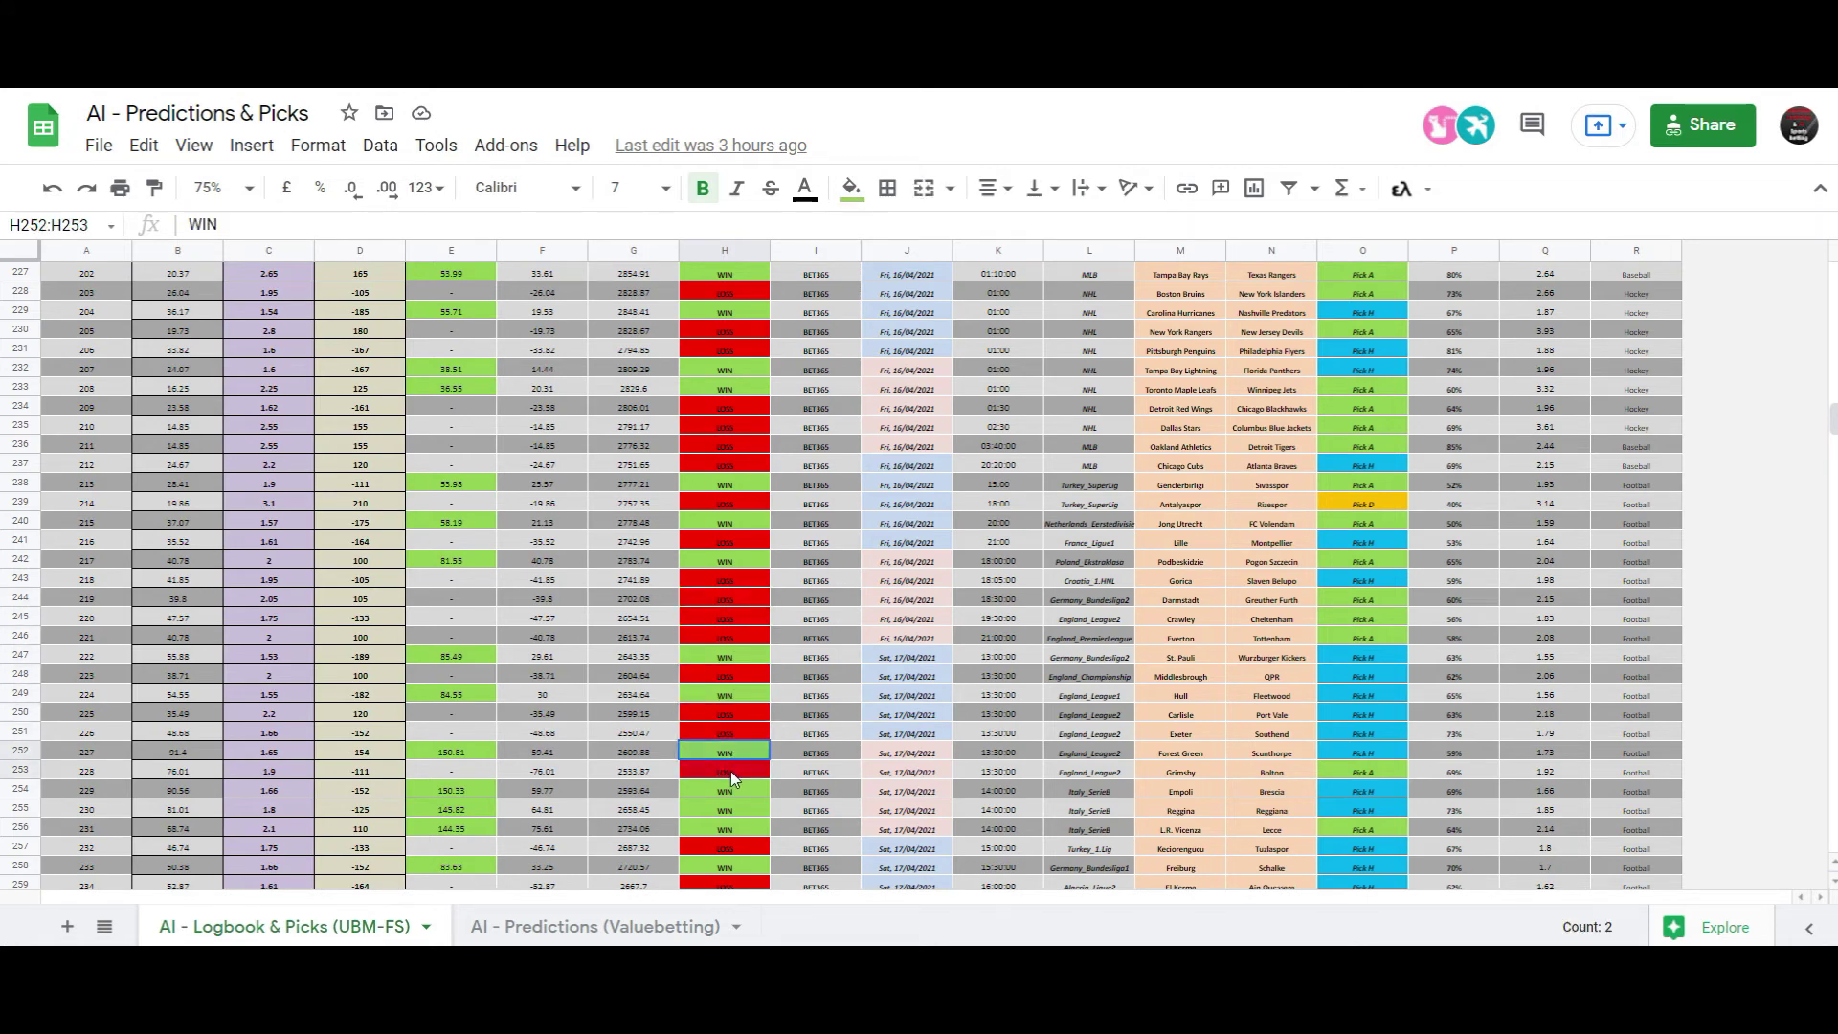
Follow the status pairs in column H from row 254 to row 281, and return toward the start of the logbook.
{"action": "scroll", "coordinate": [718, 747], "scroll_direction": "down", "scroll_amount": 3}
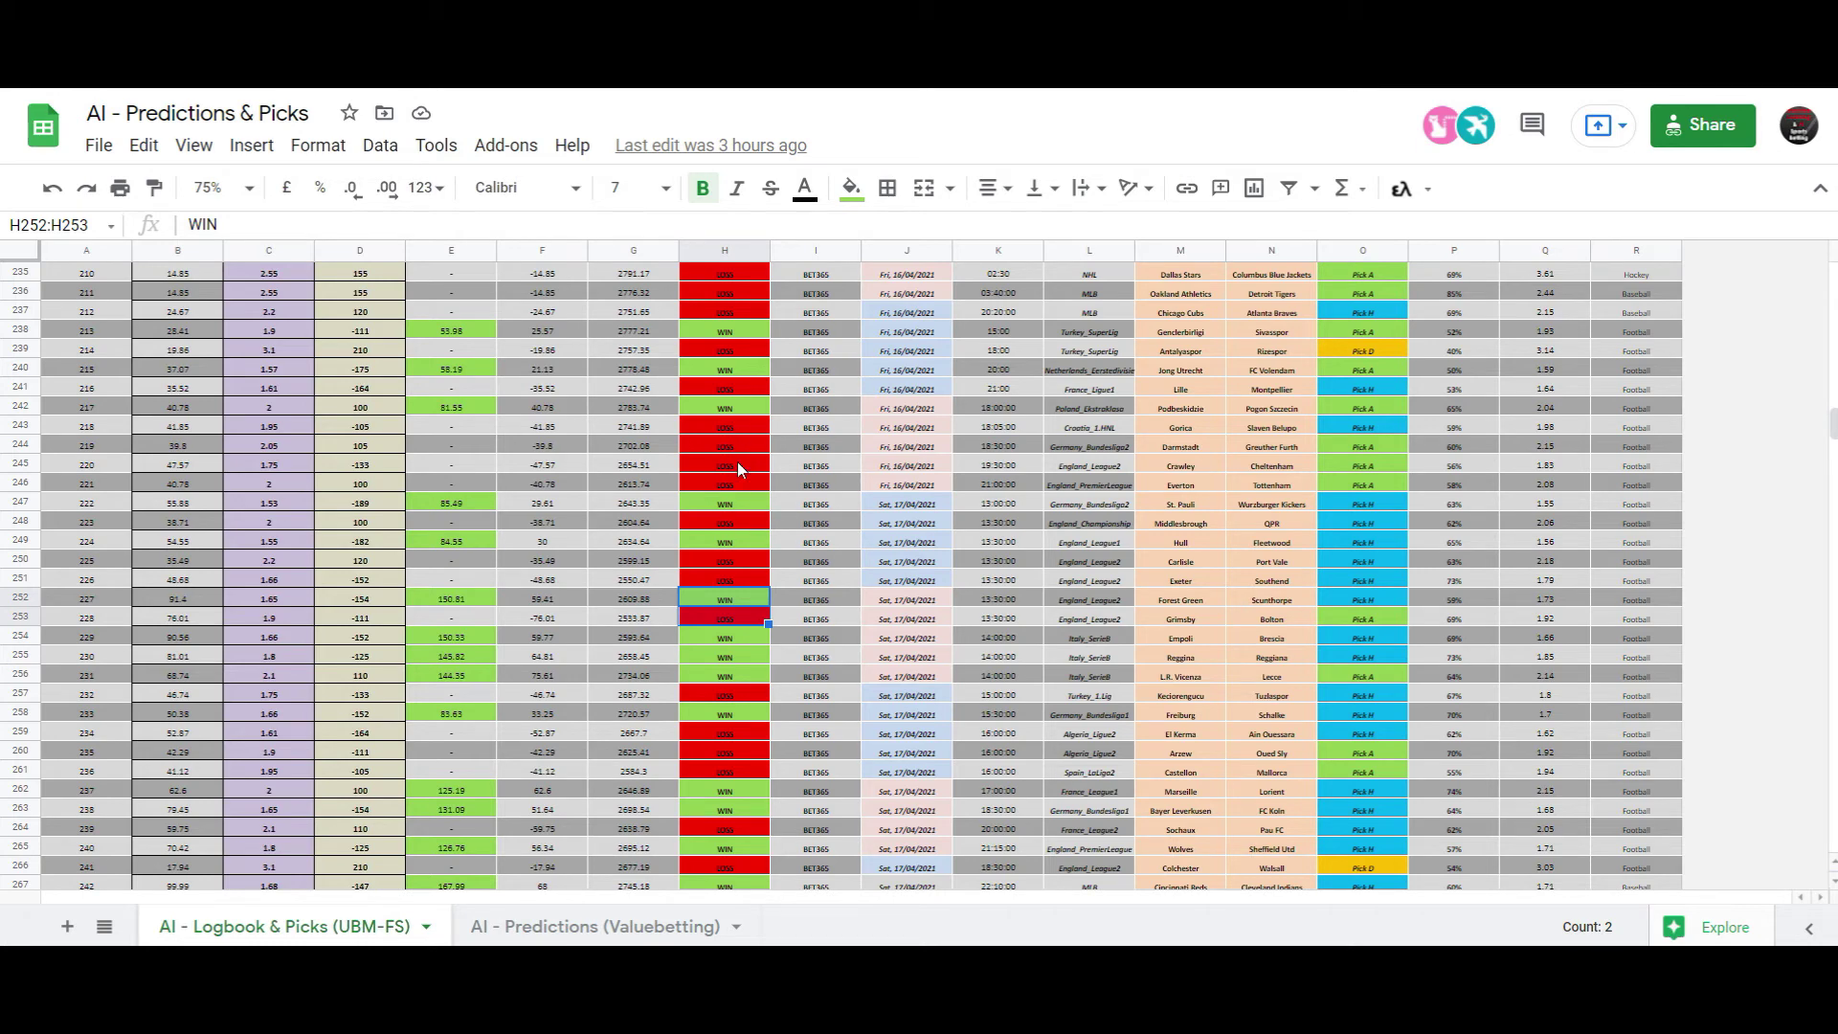
{"action": "scroll", "coordinate": [732, 634], "scroll_direction": "down", "scroll_amount": 2}
{"action": "left_click_drag", "start_coordinate": [751, 564], "coordinate": [739, 733]}
{"action": "left_click", "coordinate": [745, 634]}
{"action": "left_click", "coordinate": [739, 716]}
{"action": "scroll", "coordinate": [743, 737], "scroll_direction": "down", "scroll_amount": 3}
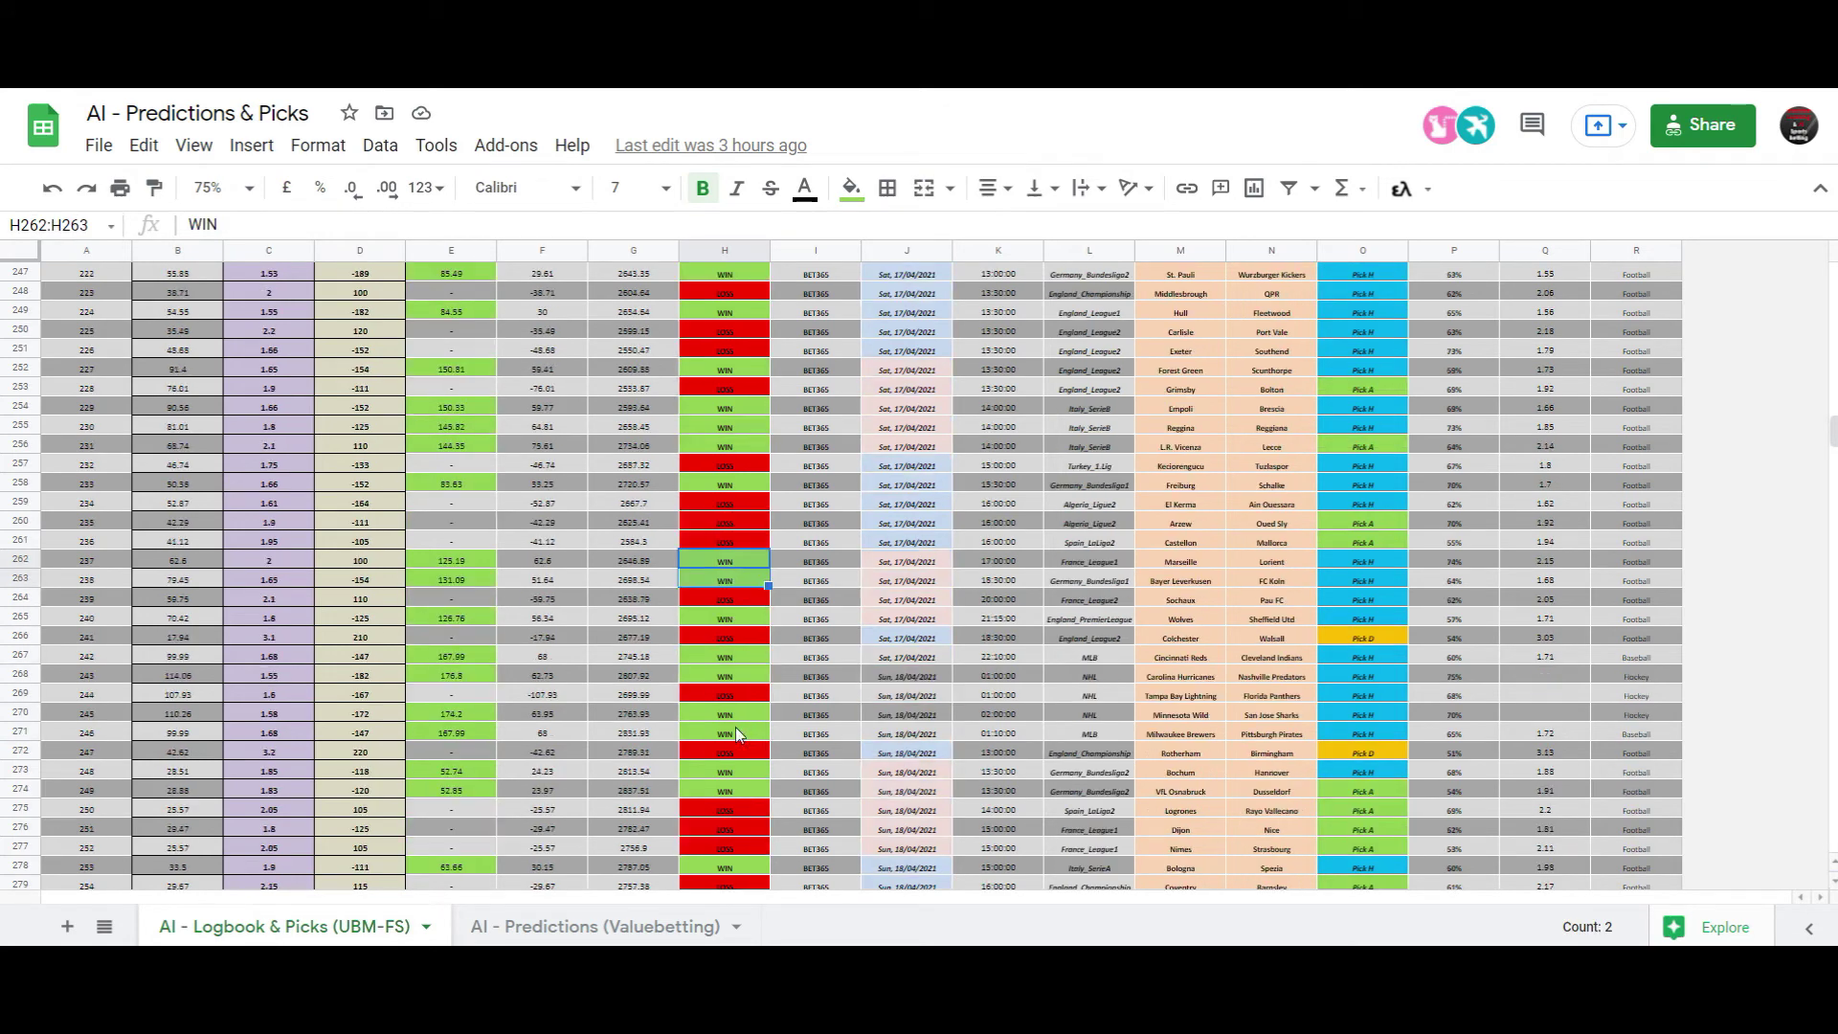
{"action": "left_click_drag", "start_coordinate": [726, 595], "coordinate": [728, 733]}
{"action": "scroll", "coordinate": [724, 735], "scroll_direction": "down", "scroll_amount": 4}
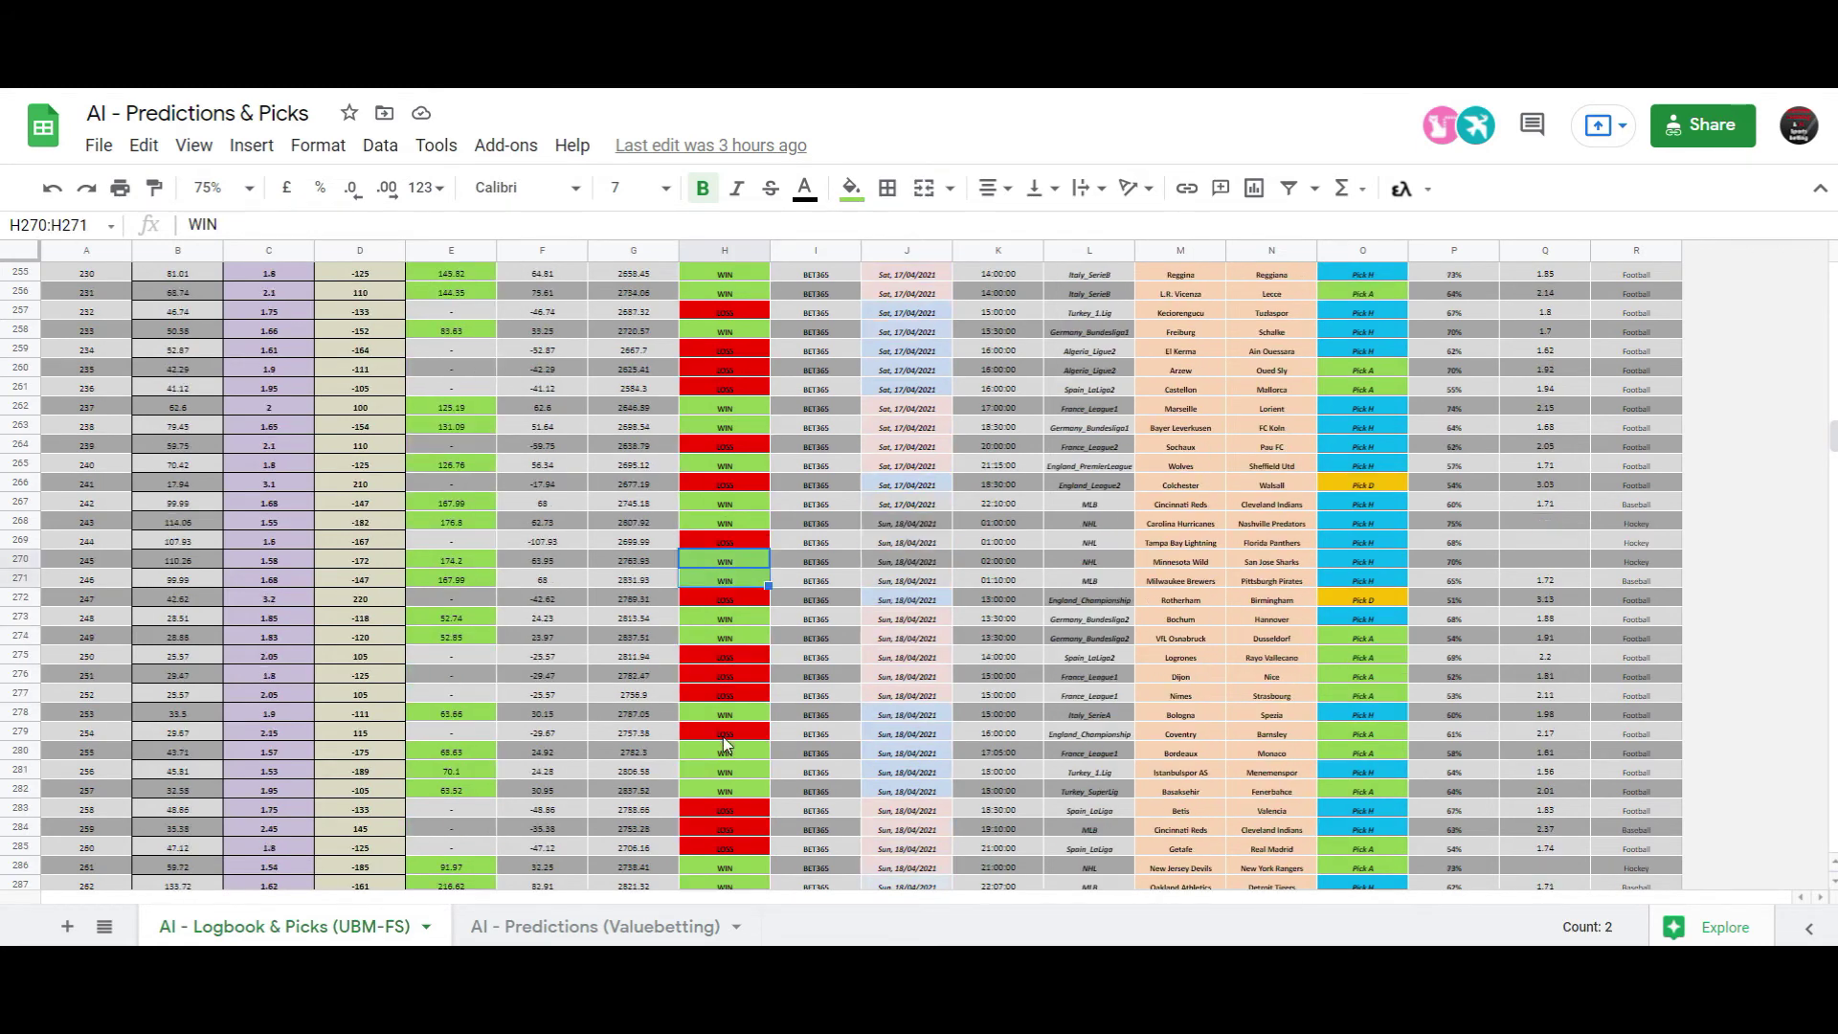
{"action": "left_click", "coordinate": [721, 524]}
{"action": "left_click_drag", "start_coordinate": [721, 524], "coordinate": [722, 540]}
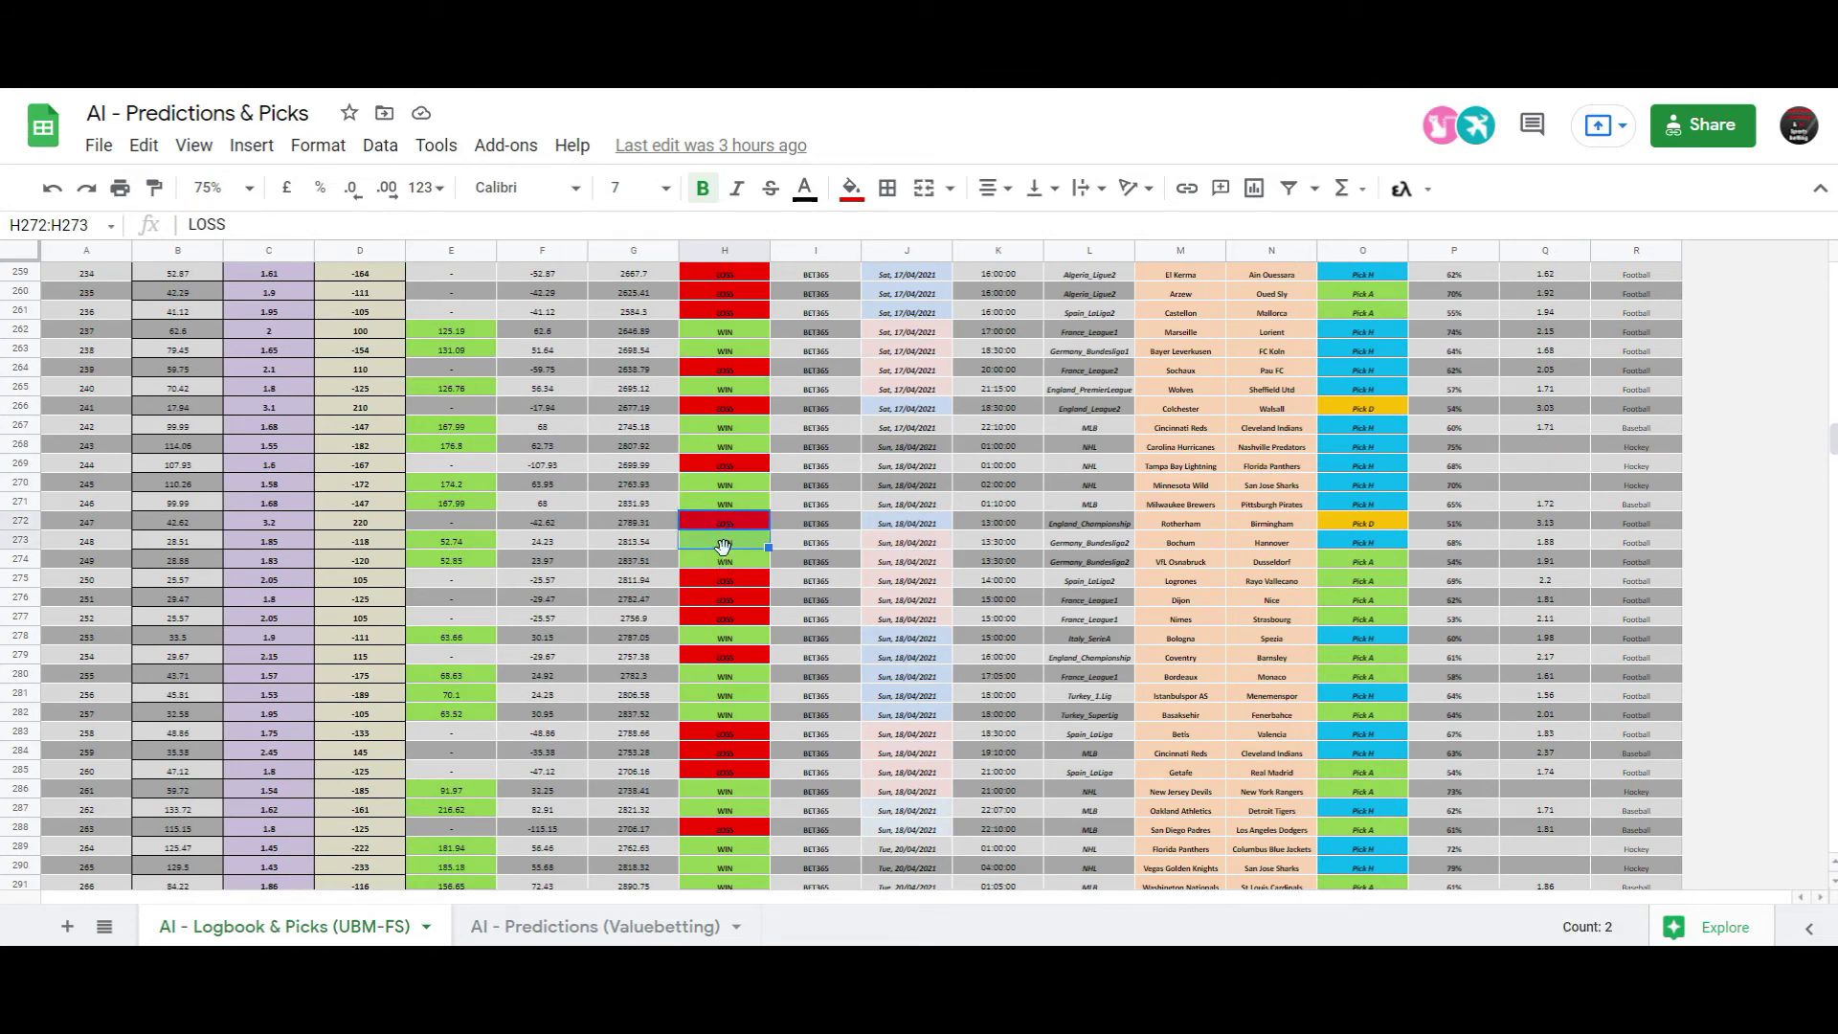
{"action": "left_click_drag", "start_coordinate": [726, 559], "coordinate": [731, 692]}
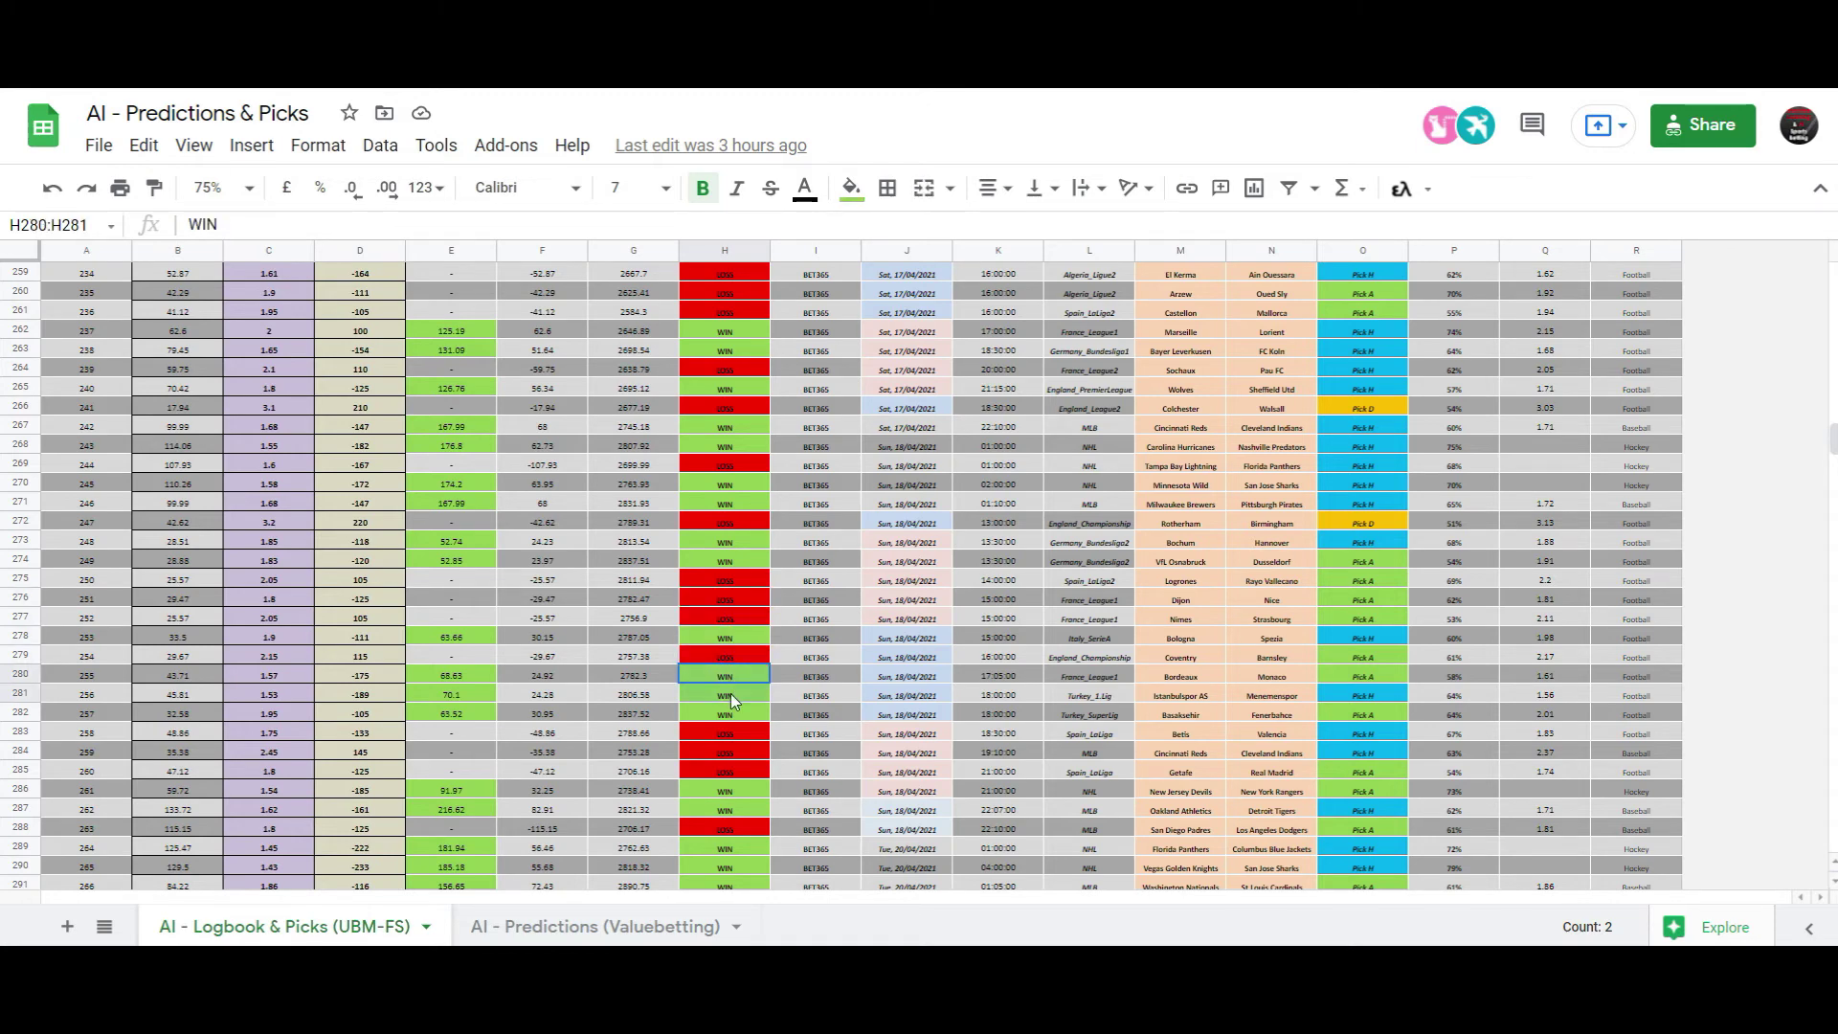
{"action": "scroll", "coordinate": [733, 692], "scroll_direction": "down", "scroll_amount": 4}
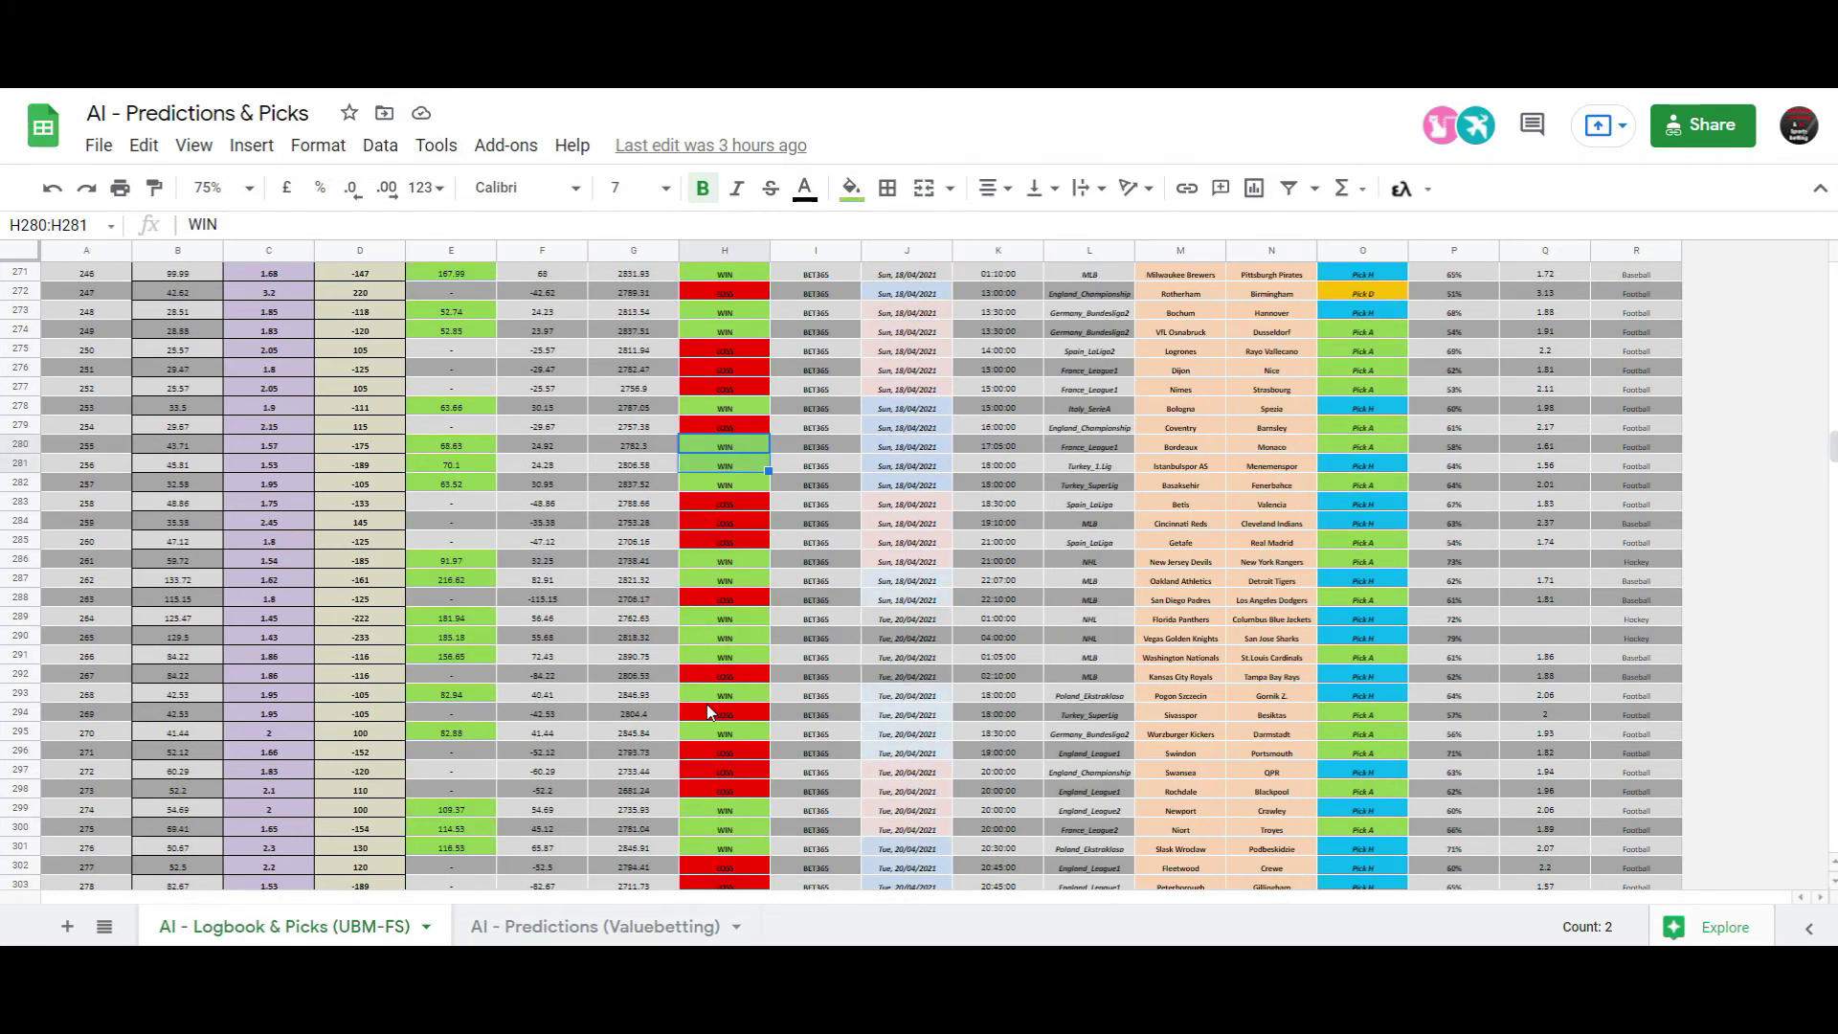
{"action": "scroll", "coordinate": [699, 708], "scroll_direction": "up", "scroll_amount": 15}
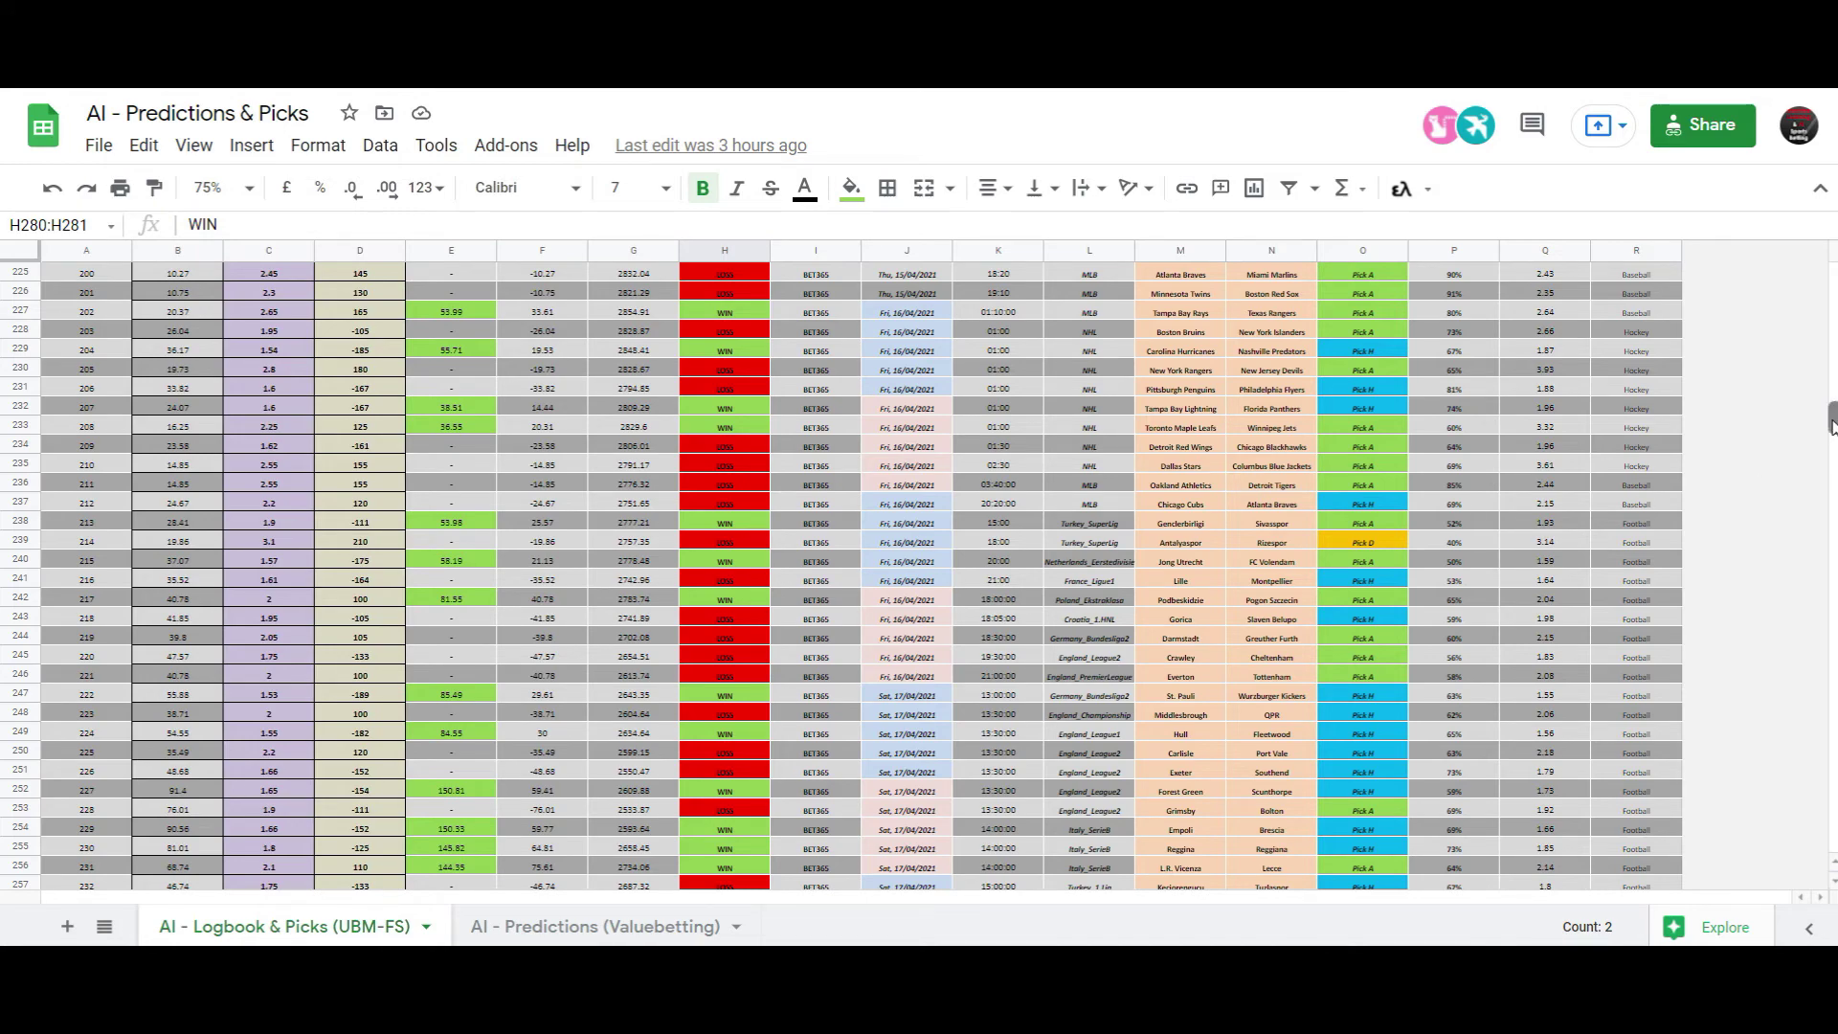
{"action": "left_click_drag", "start_coordinate": [1830, 419], "coordinate": [1828, 275]}
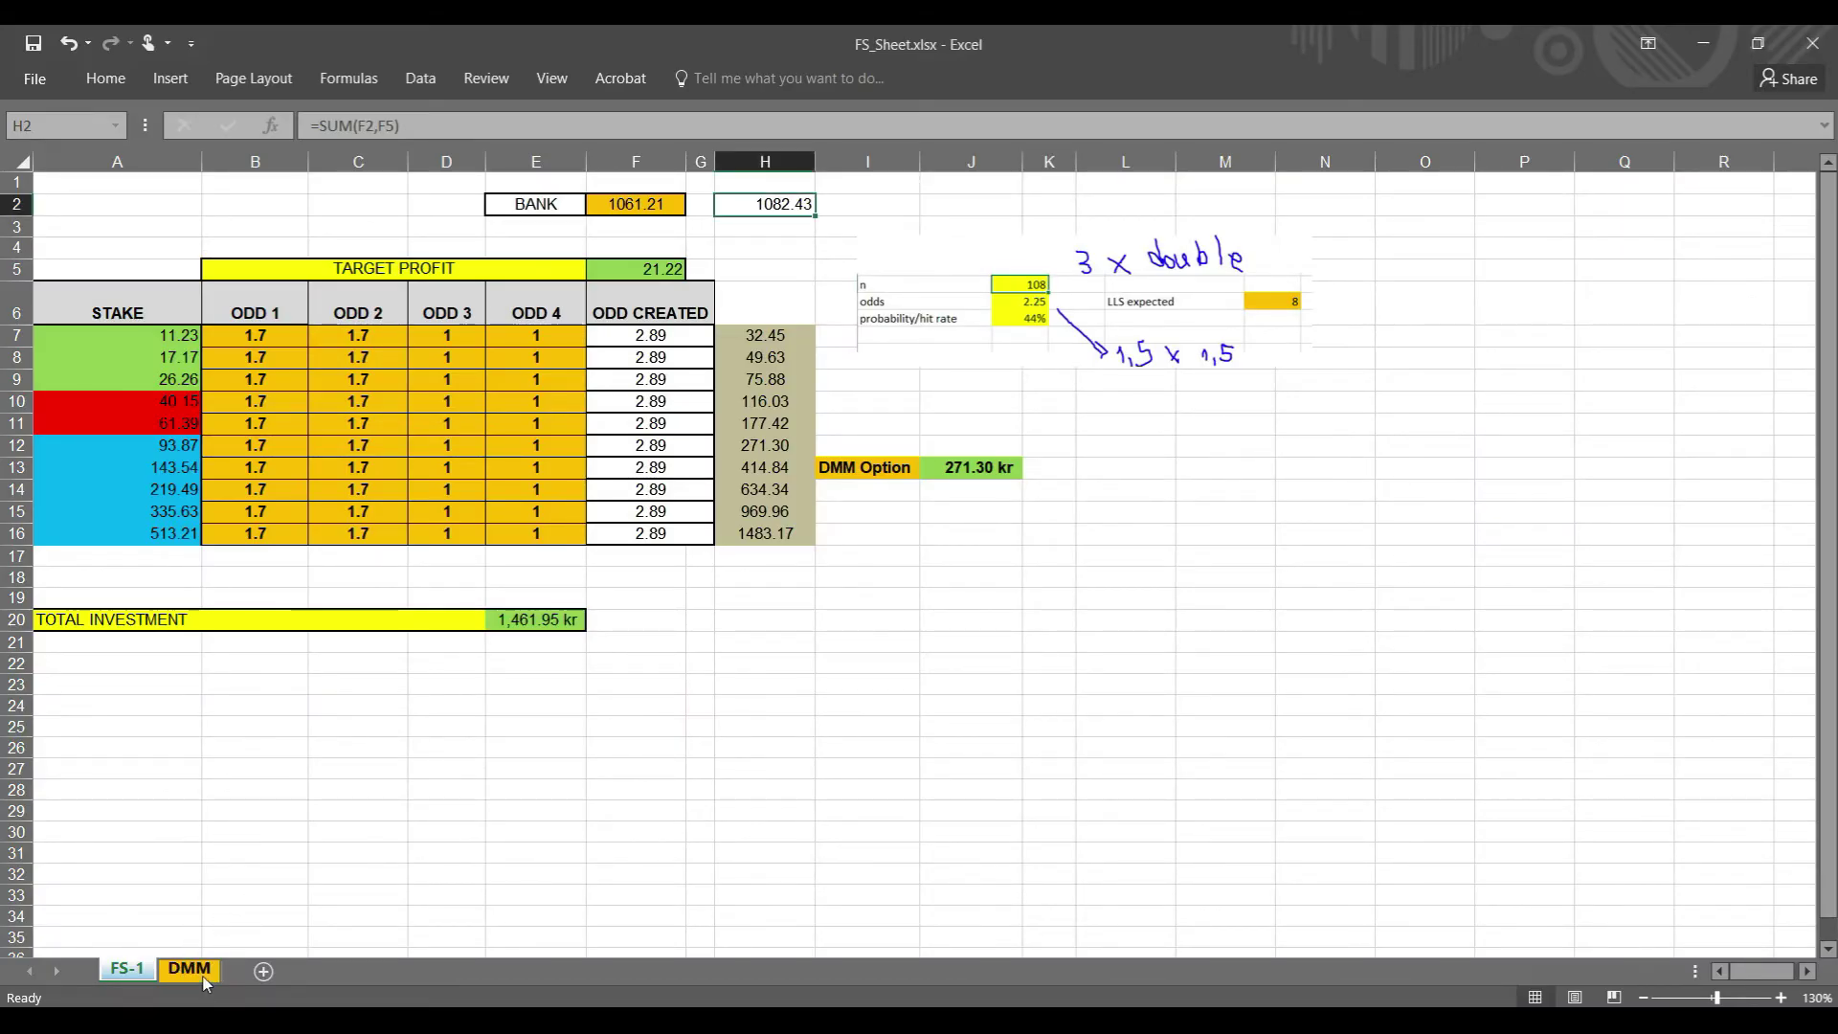
In the FS_Sheet.xlsx workbook in Excel, examine the Part 1 odds in B8:C11 and stakes in A8:A10 on the DMM sheet.
{"action": "left_click", "coordinate": [189, 968]}
{"action": "left_click", "coordinate": [234, 397]}
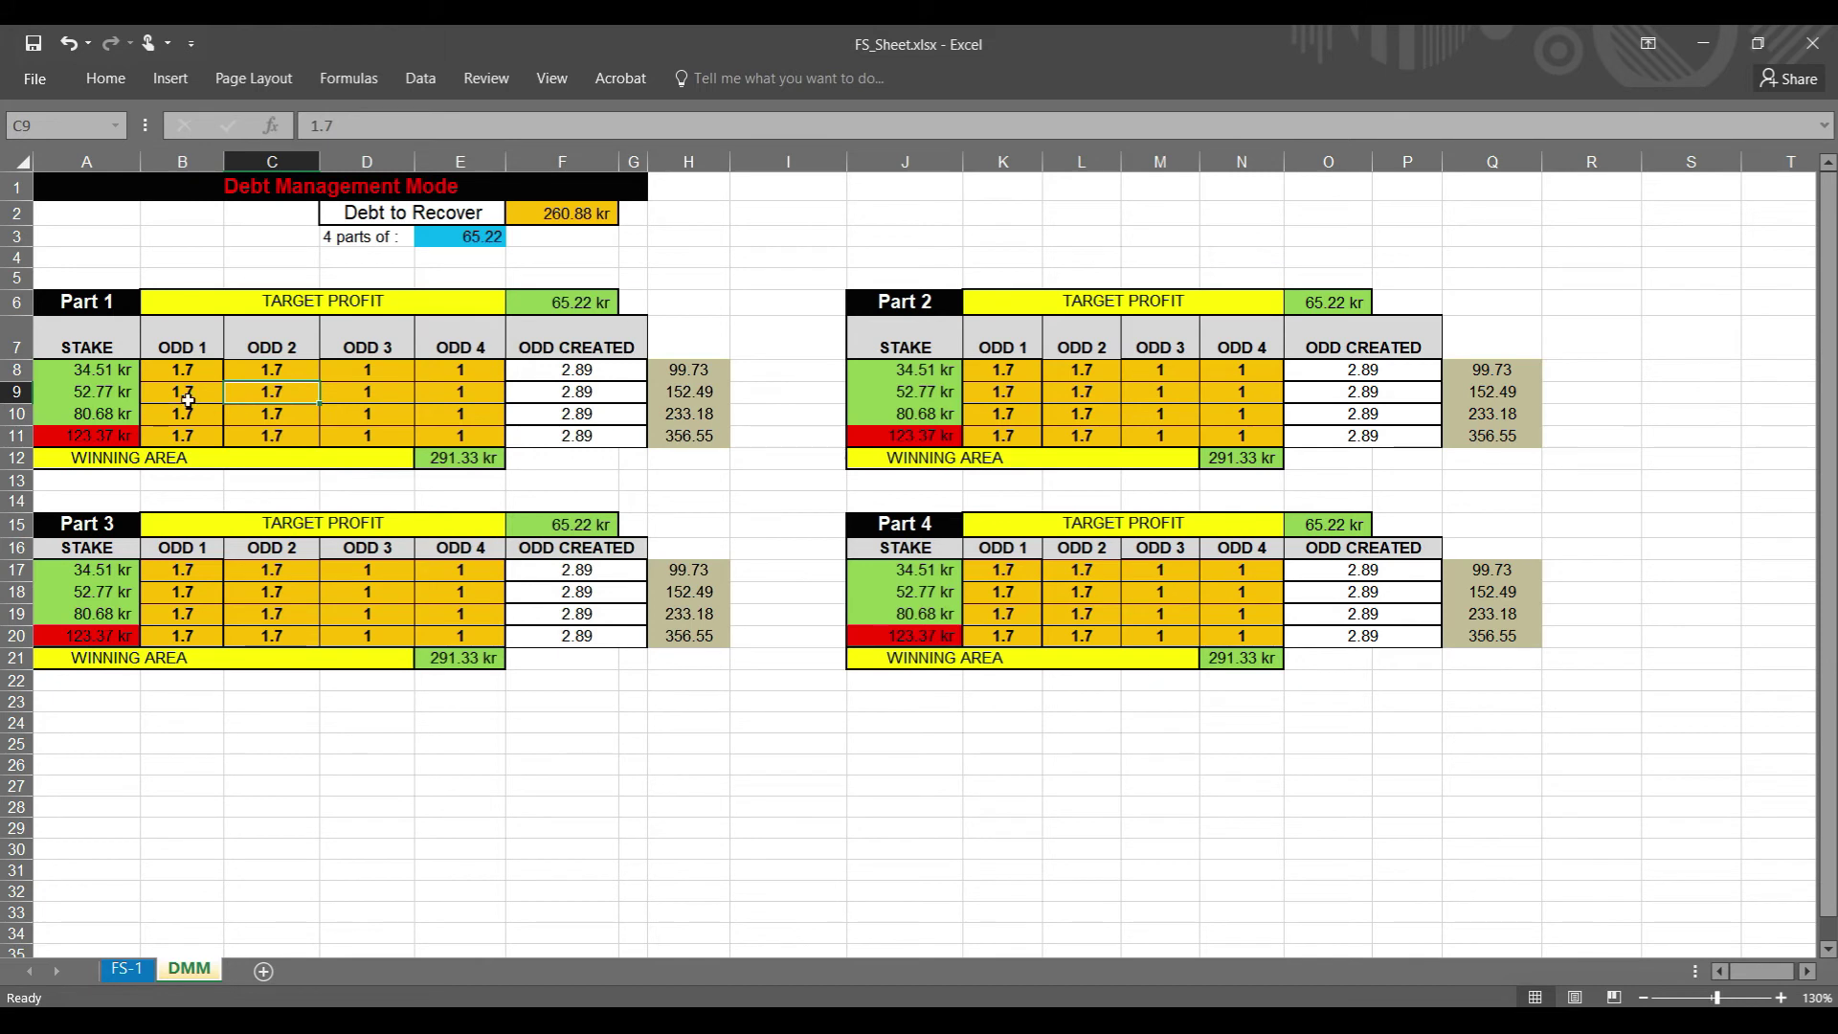
{"action": "left_click_drag", "start_coordinate": [187, 374], "coordinate": [279, 396]}
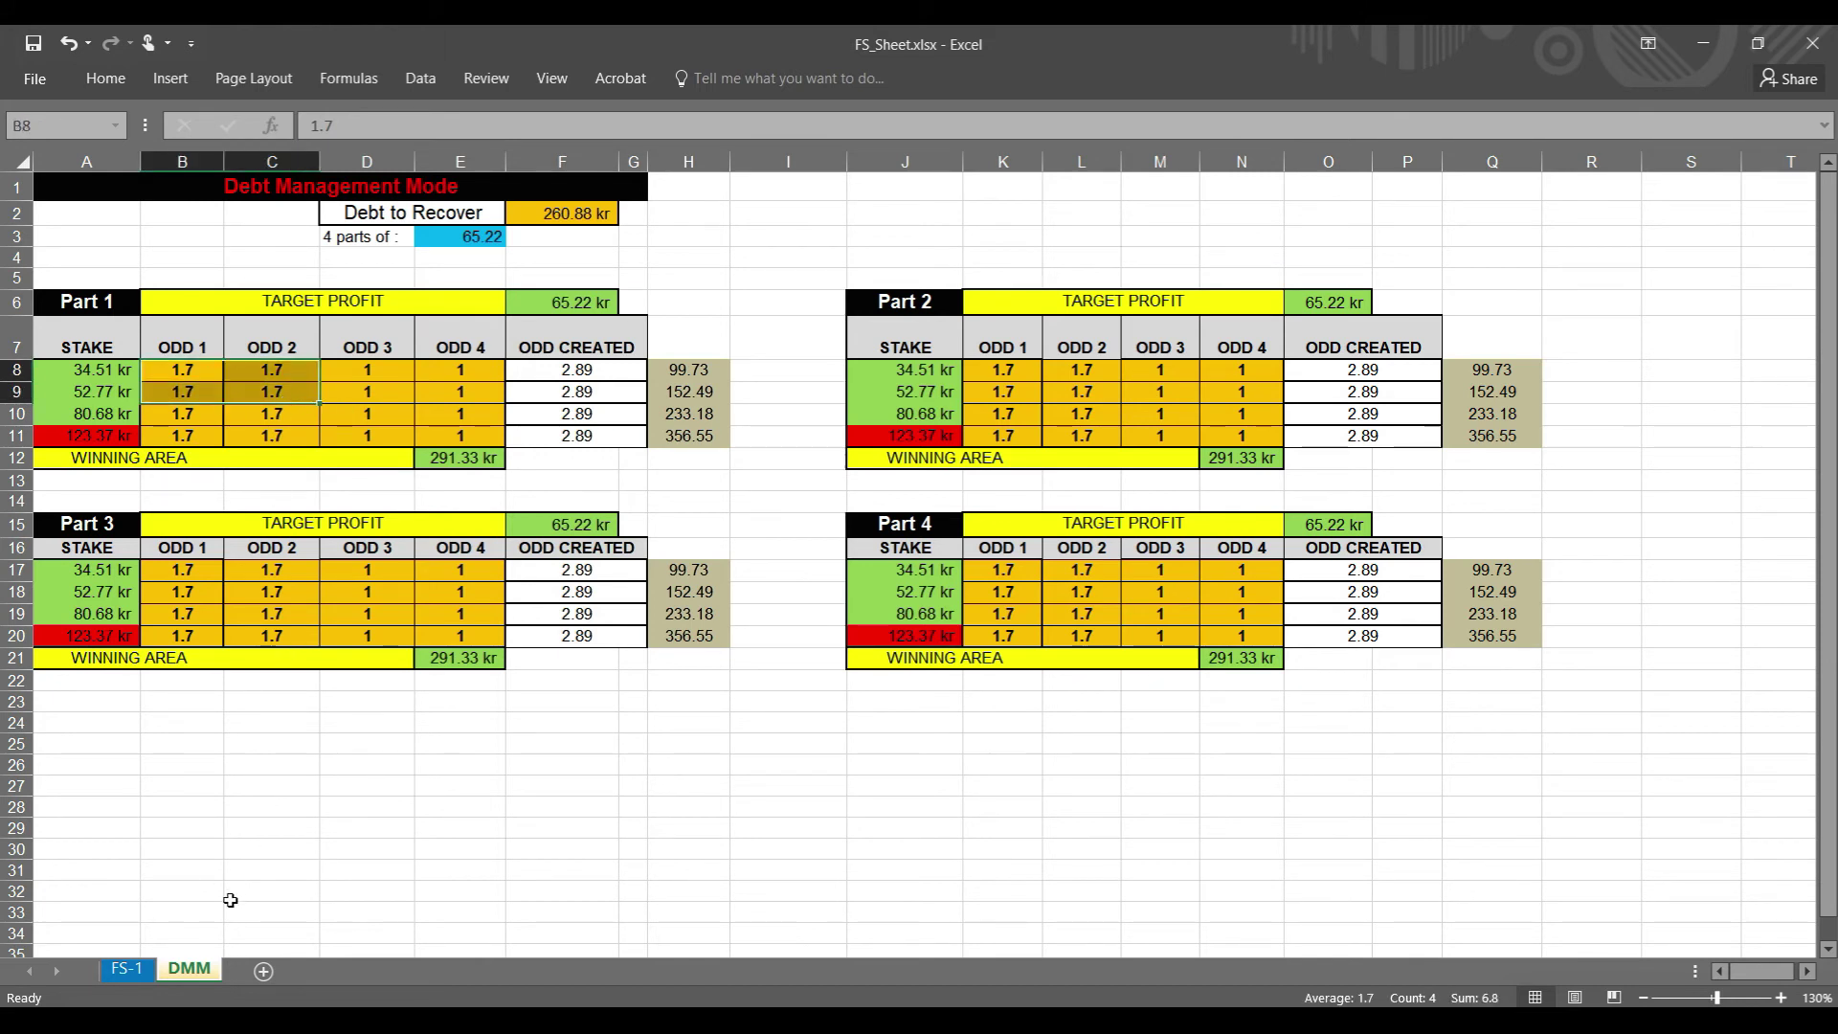
{"action": "left_click_drag", "start_coordinate": [190, 376], "coordinate": [241, 436]}
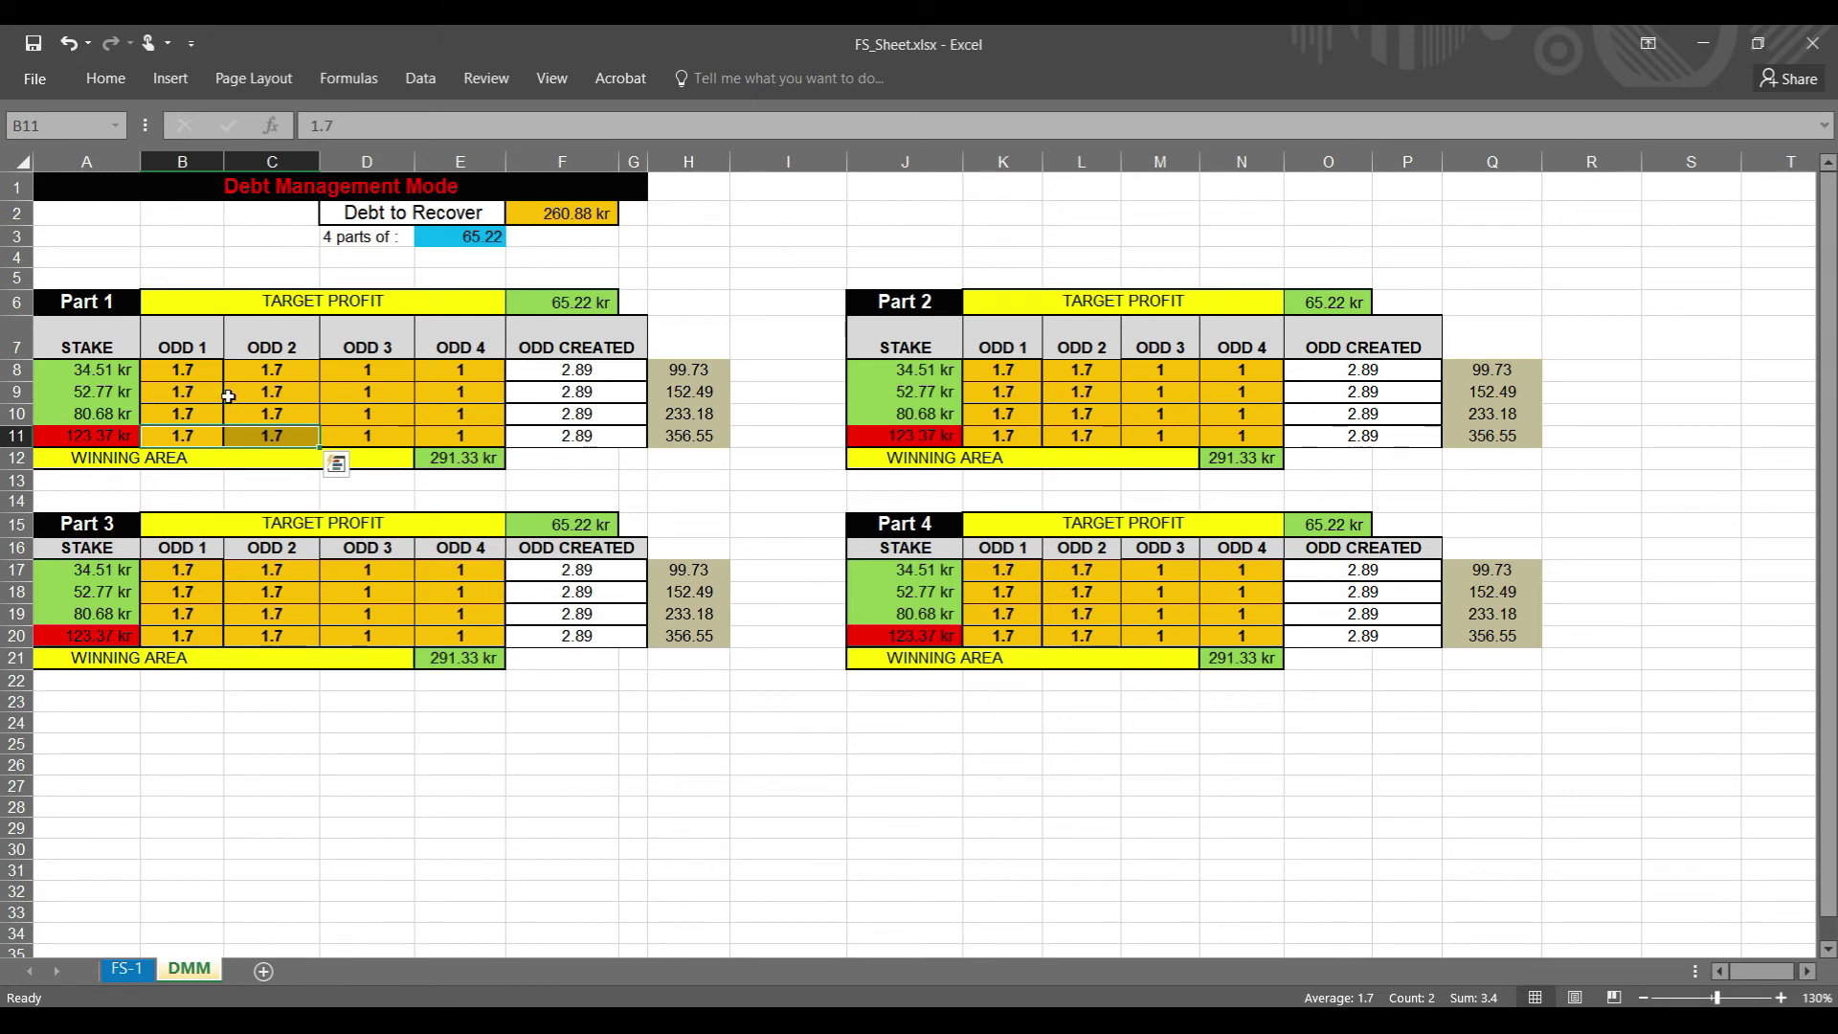
{"action": "left_click_drag", "start_coordinate": [126, 369], "coordinate": [107, 417]}
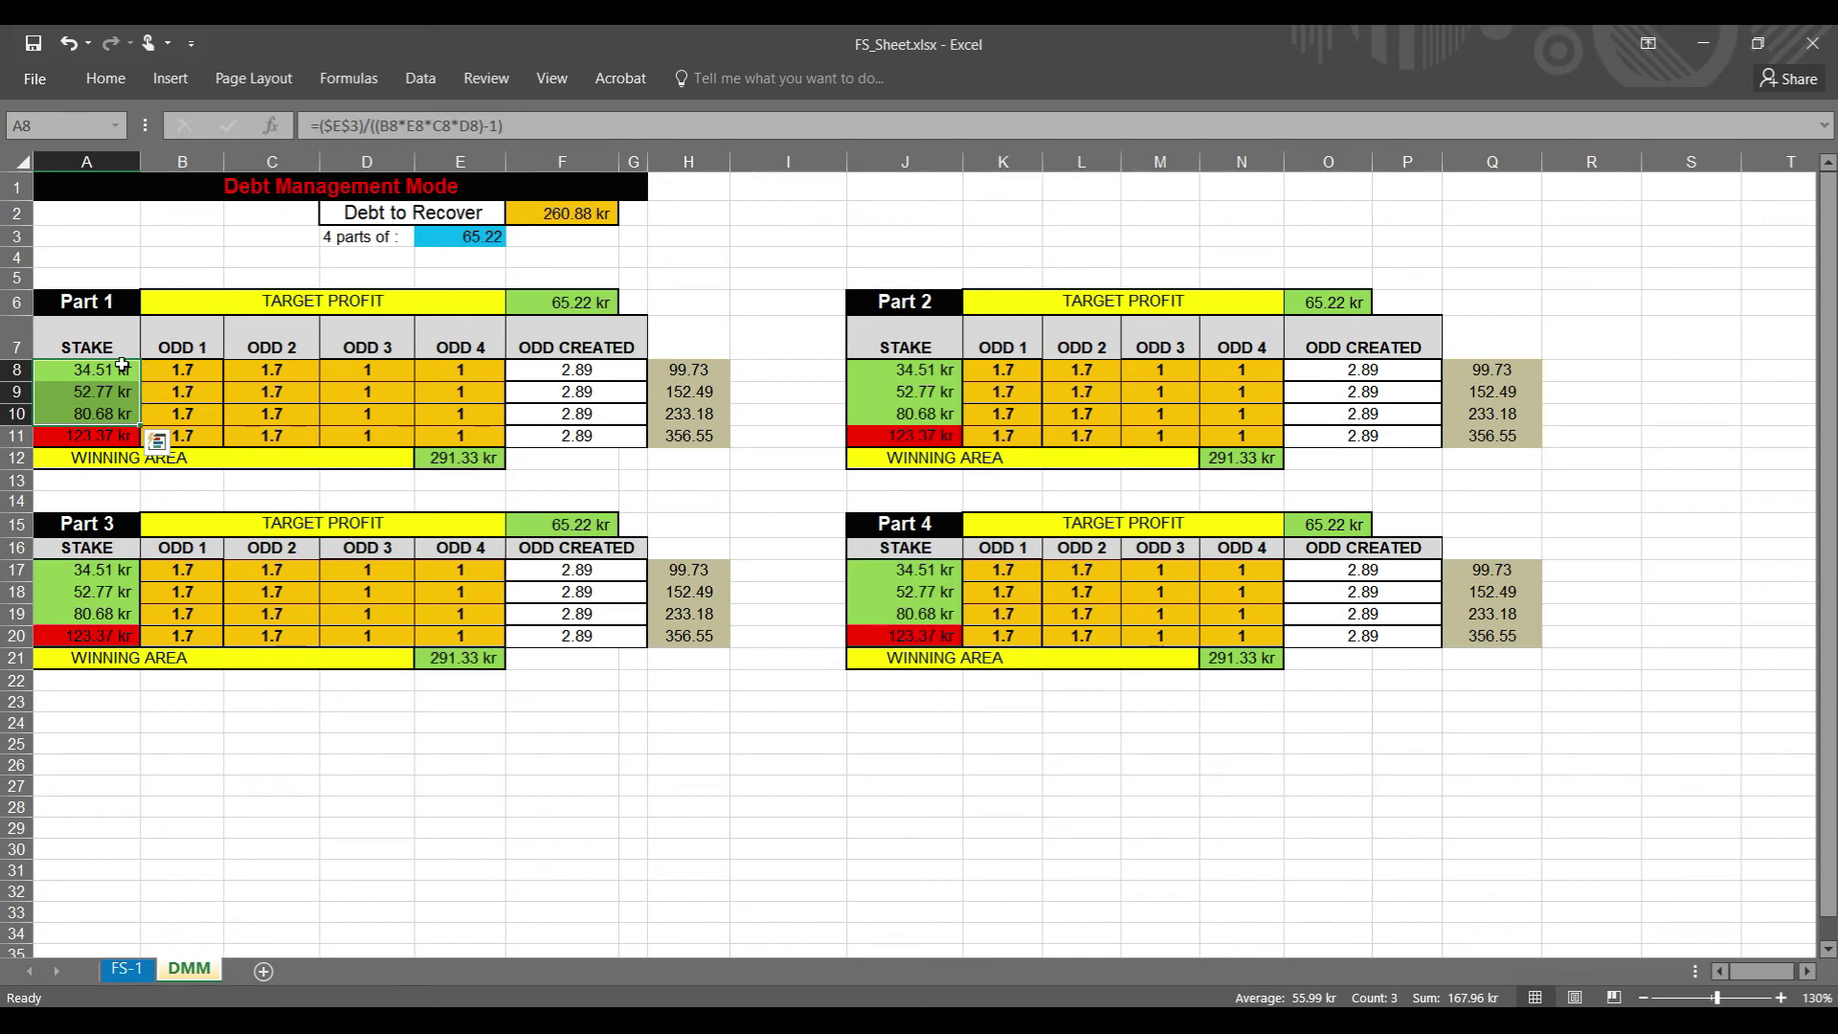
{"action": "key", "text": "Escape"}
Create a copy of the DMM sheet at the end of the FS_Sheet.xlsx workbook.
{"action": "right_click", "coordinate": [195, 970]}
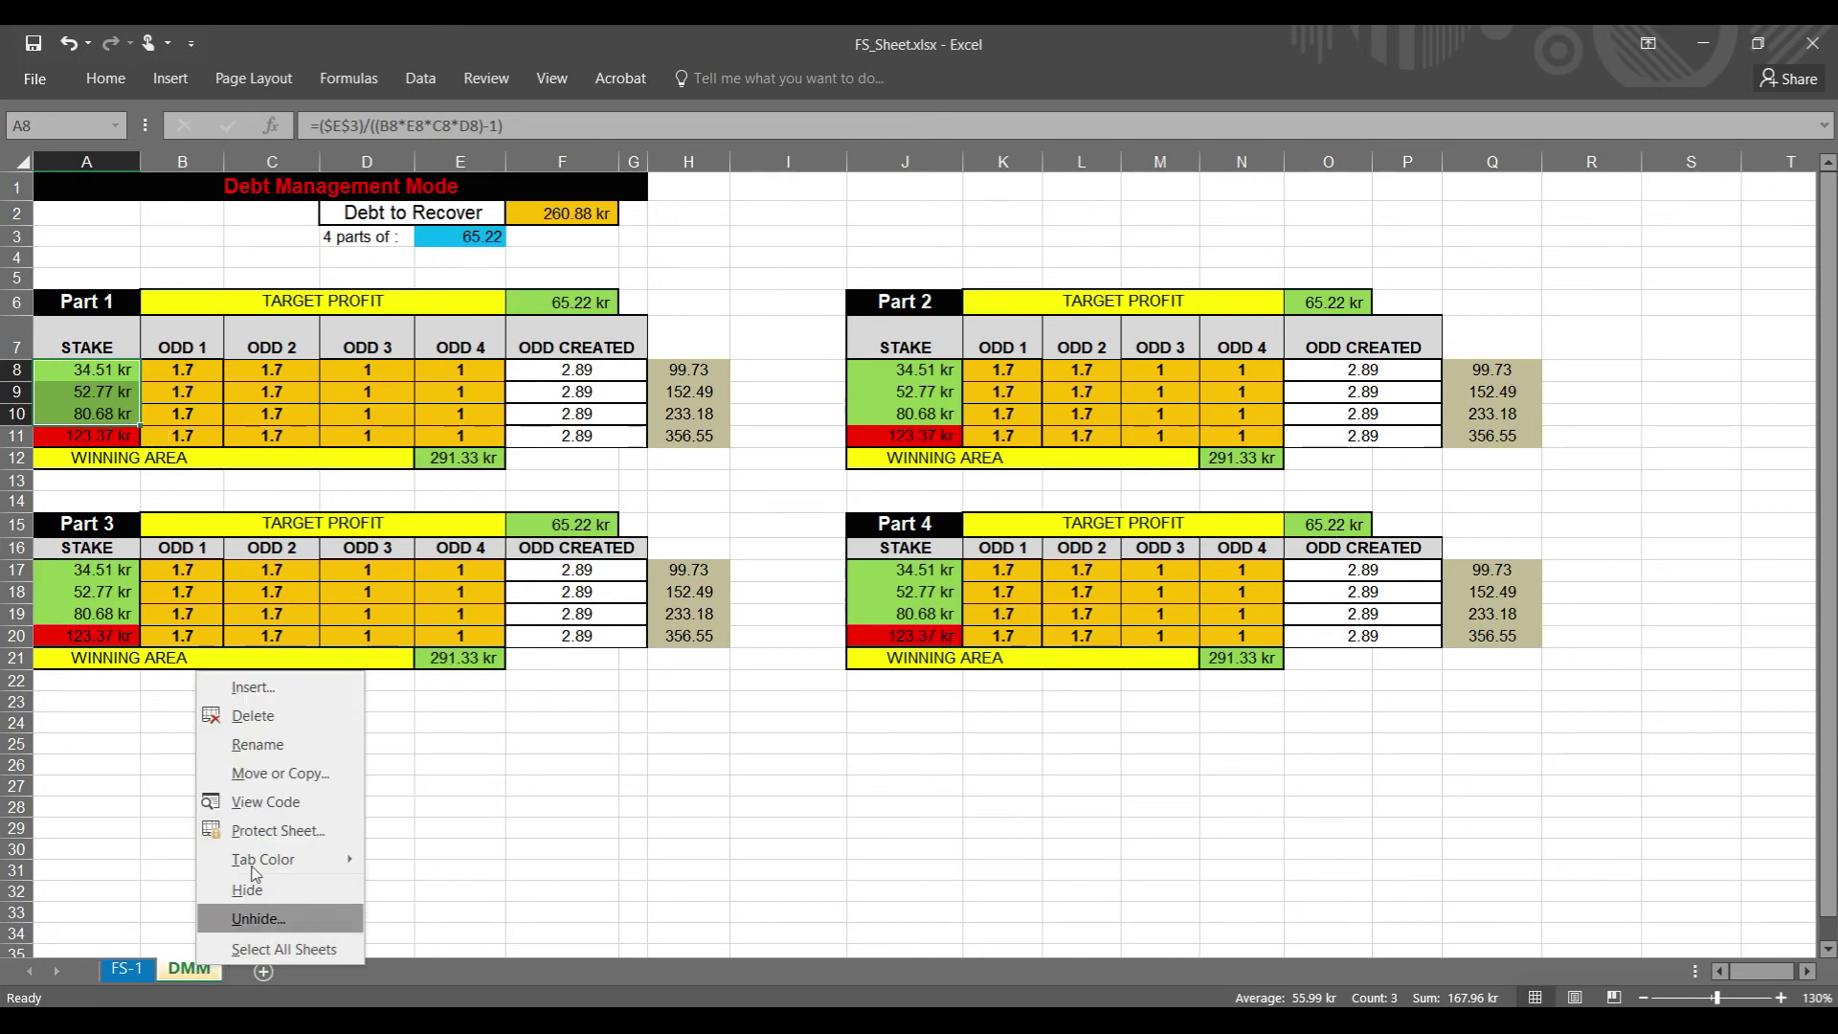
{"action": "key", "text": "Escape"}
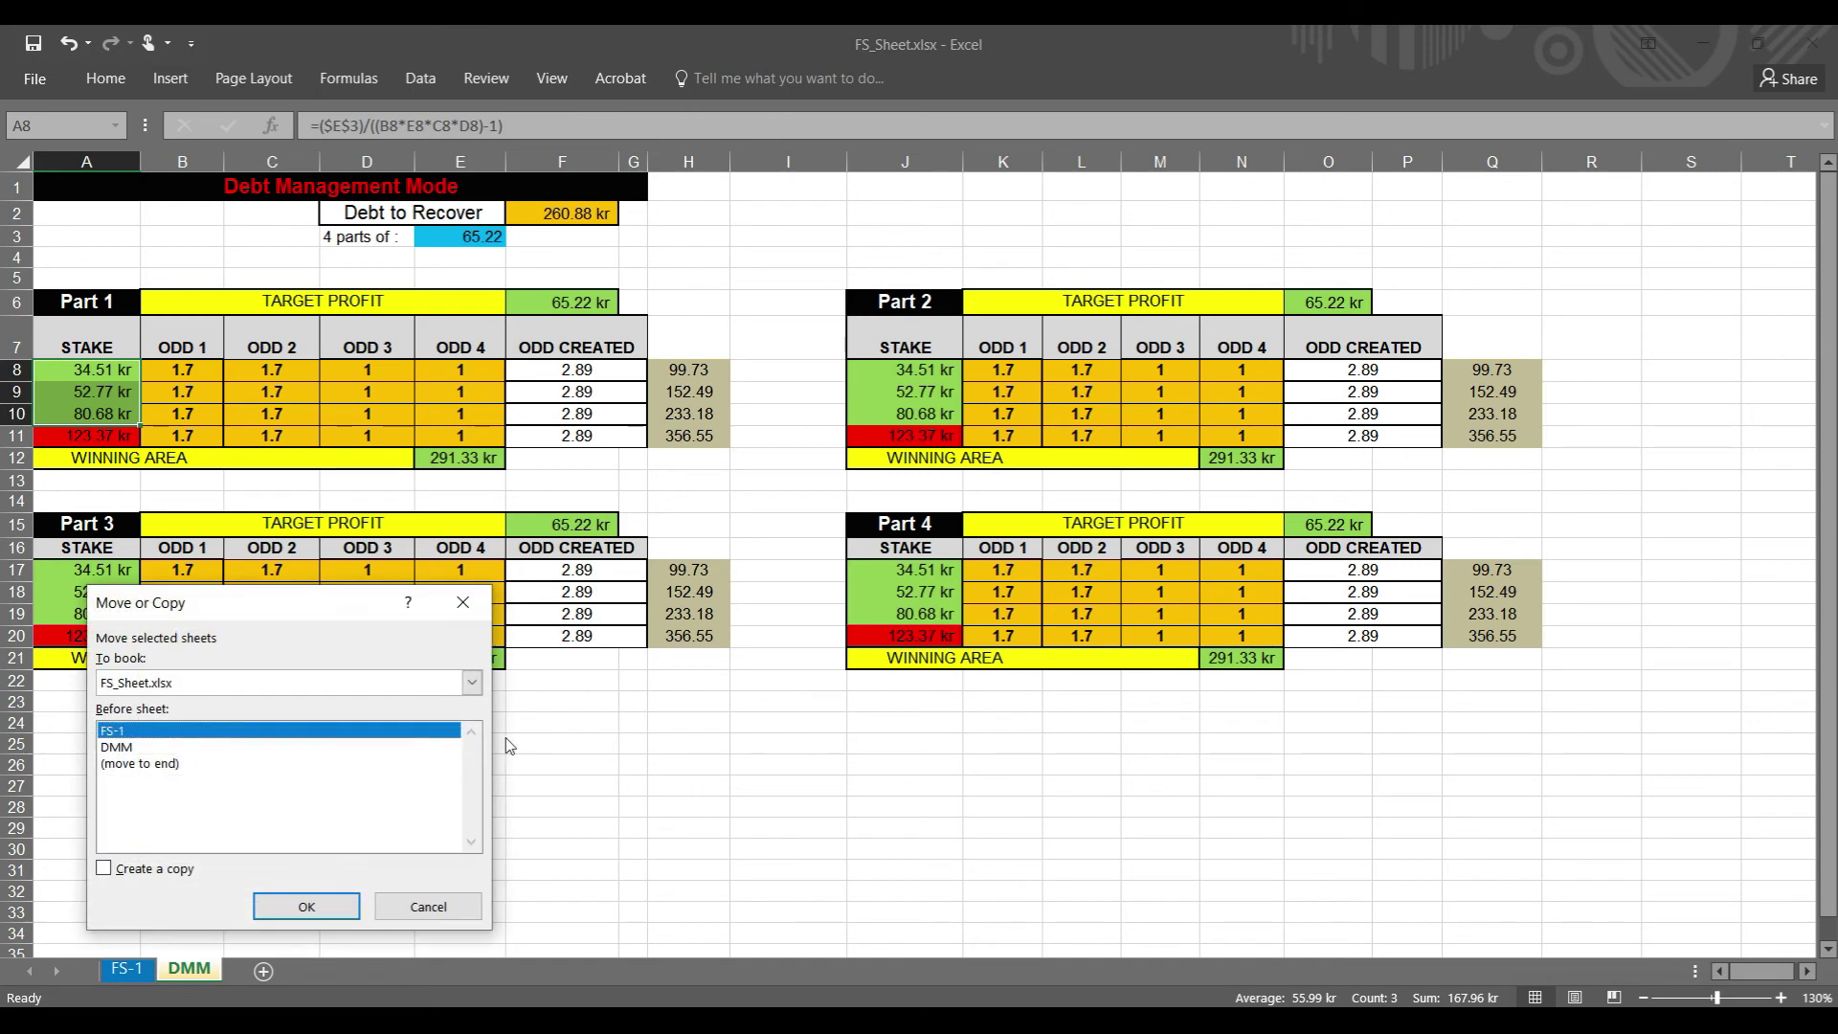
{"action": "left_click", "coordinate": [103, 869]}
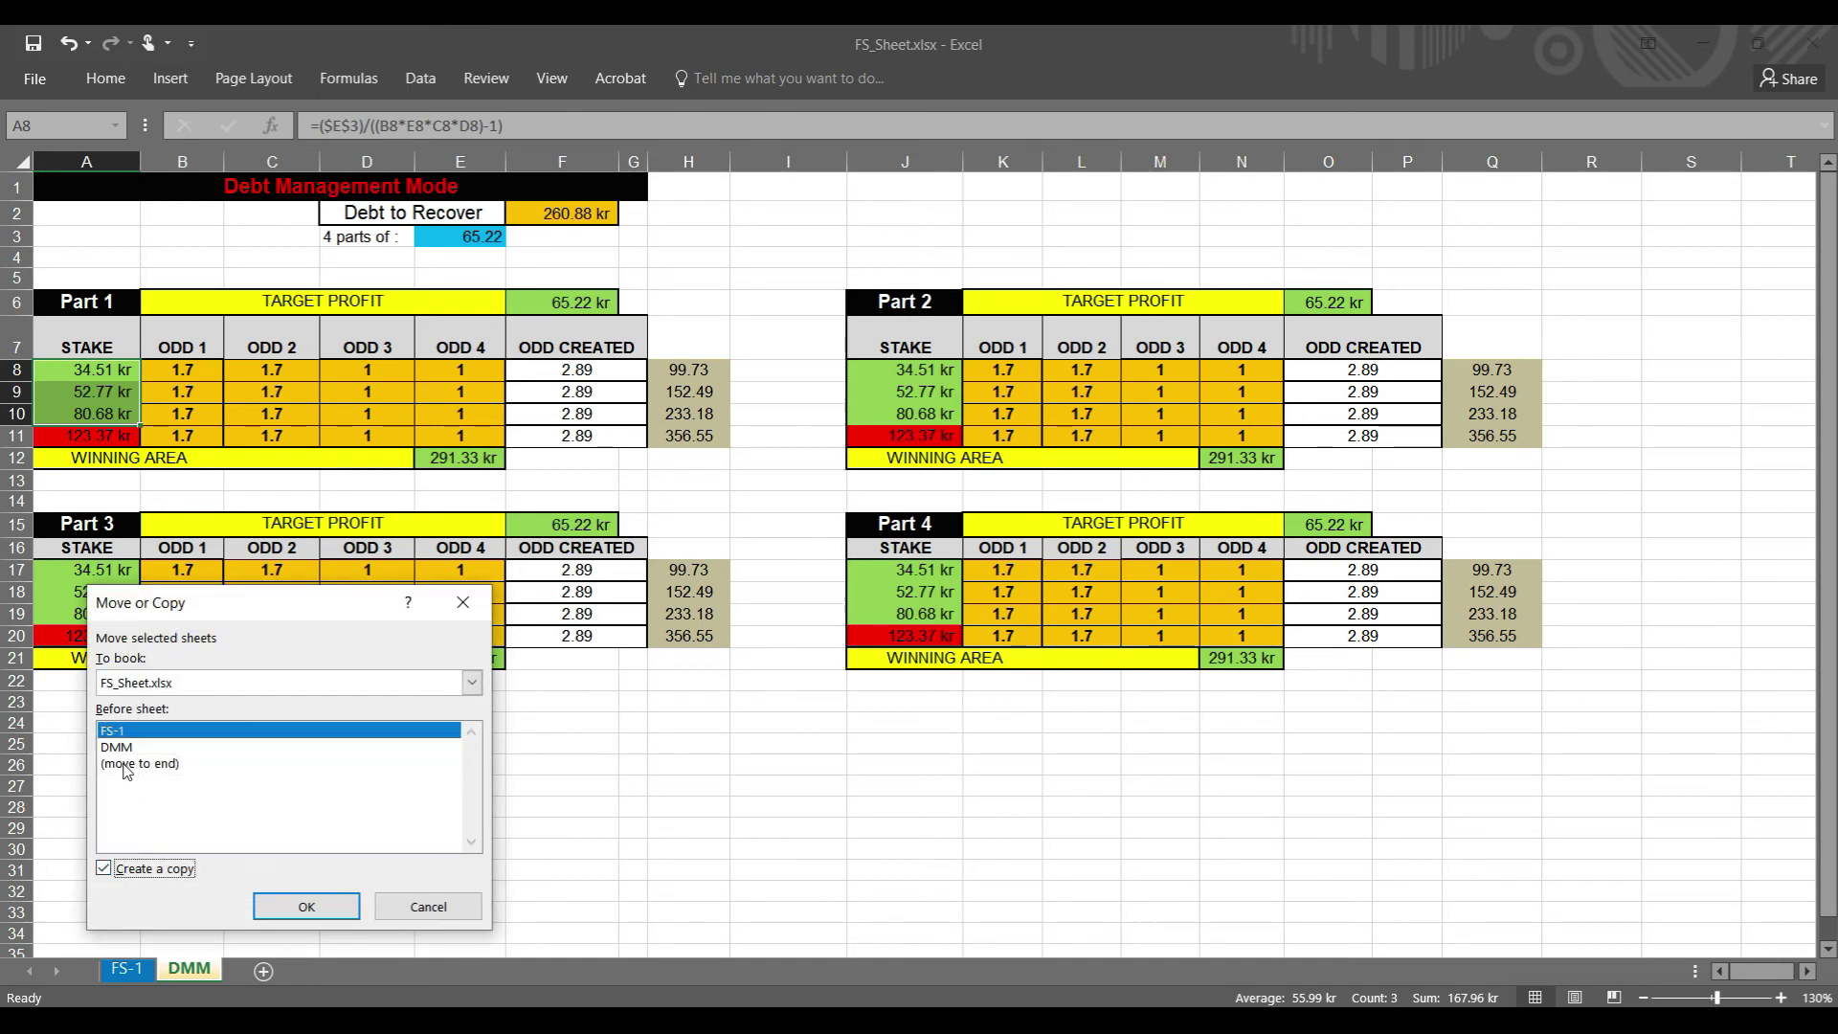
{"action": "left_click", "coordinate": [124, 749]}
{"action": "left_click", "coordinate": [160, 766]}
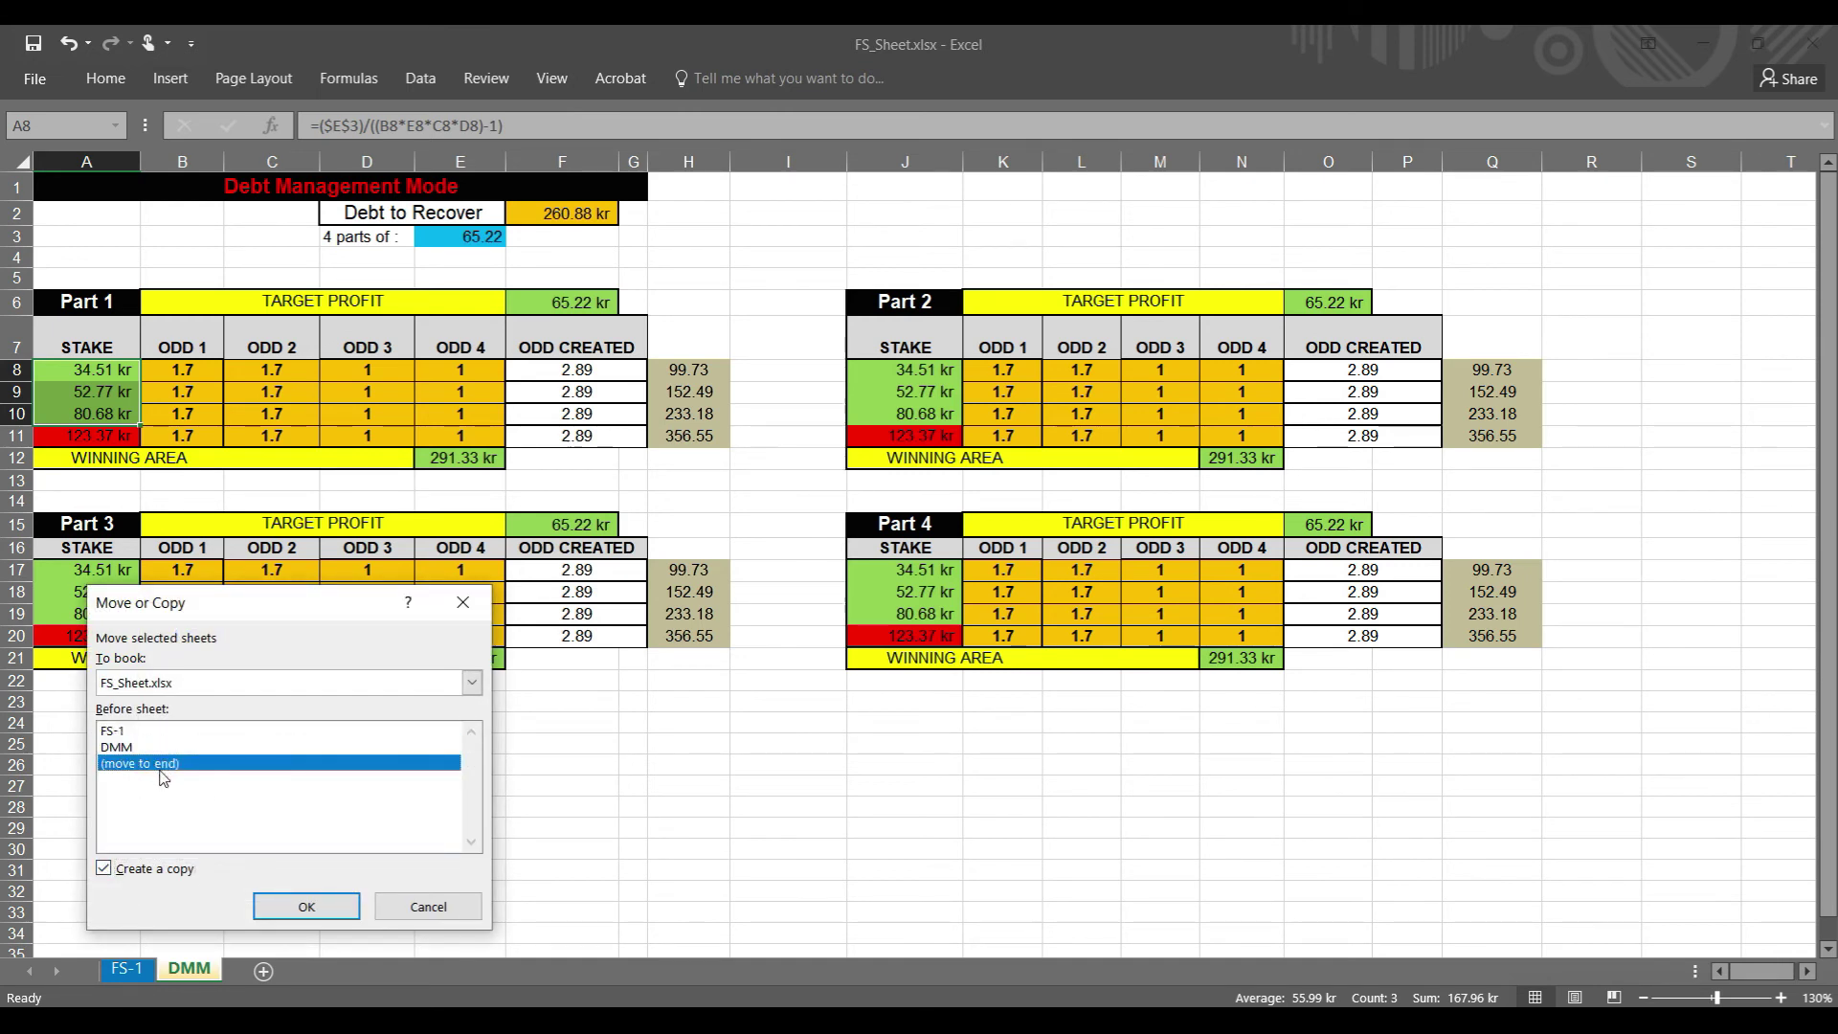
{"action": "left_click", "coordinate": [300, 905]}
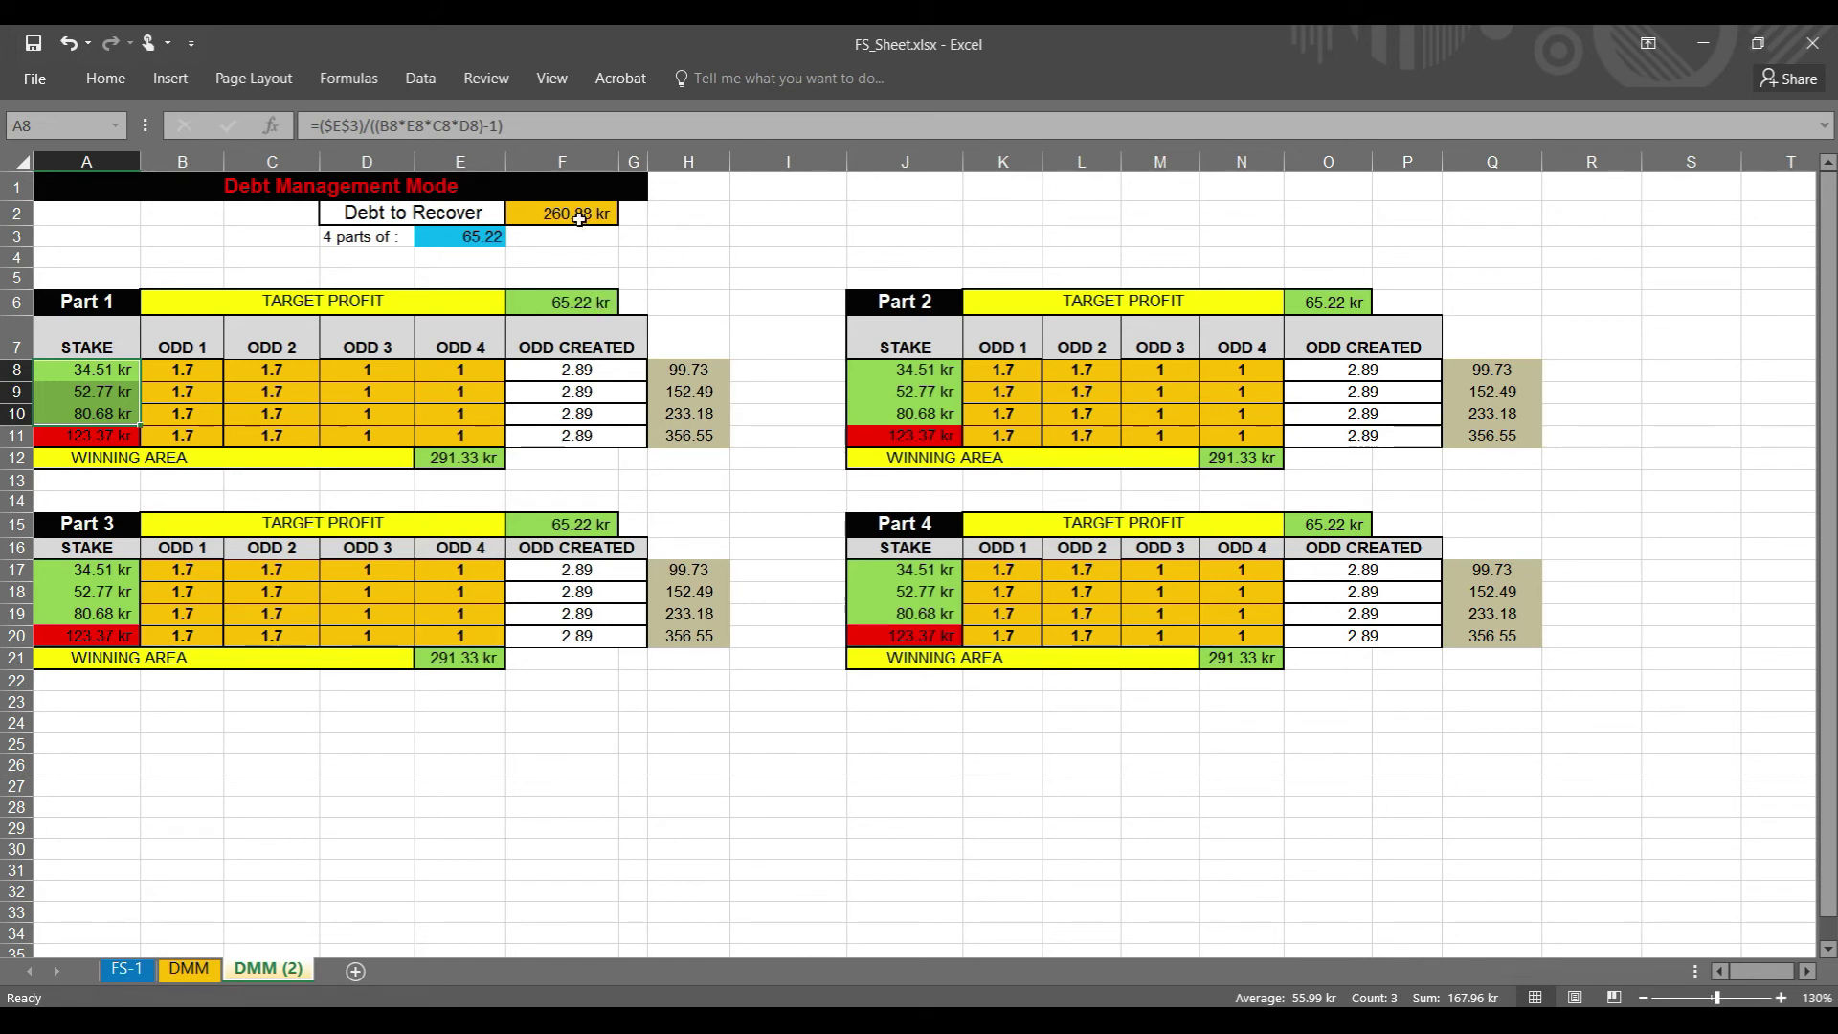
Set the debt to recover in F2 of the copied sheet to 167 and highlight the Part 2 odds in K11:M11.
{"action": "left_click", "coordinate": [584, 213]}
{"action": "type", "text": "167"}
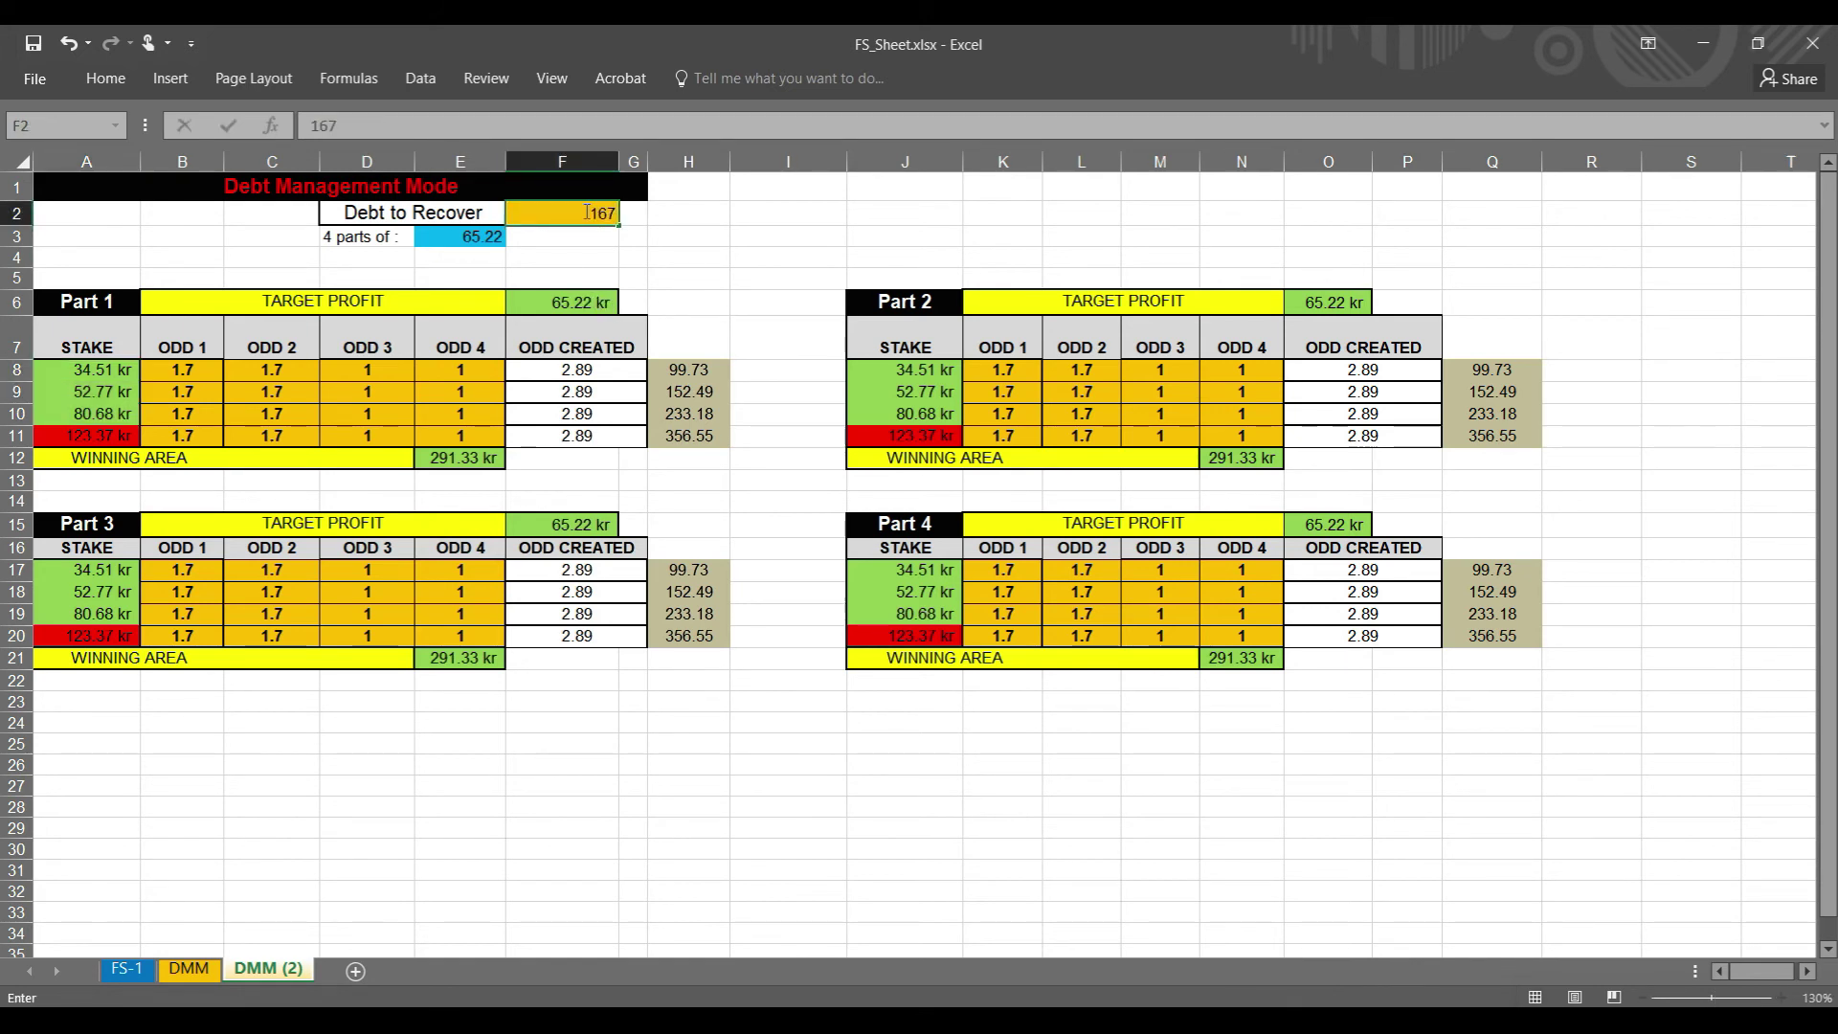
{"action": "key", "text": "Return"}
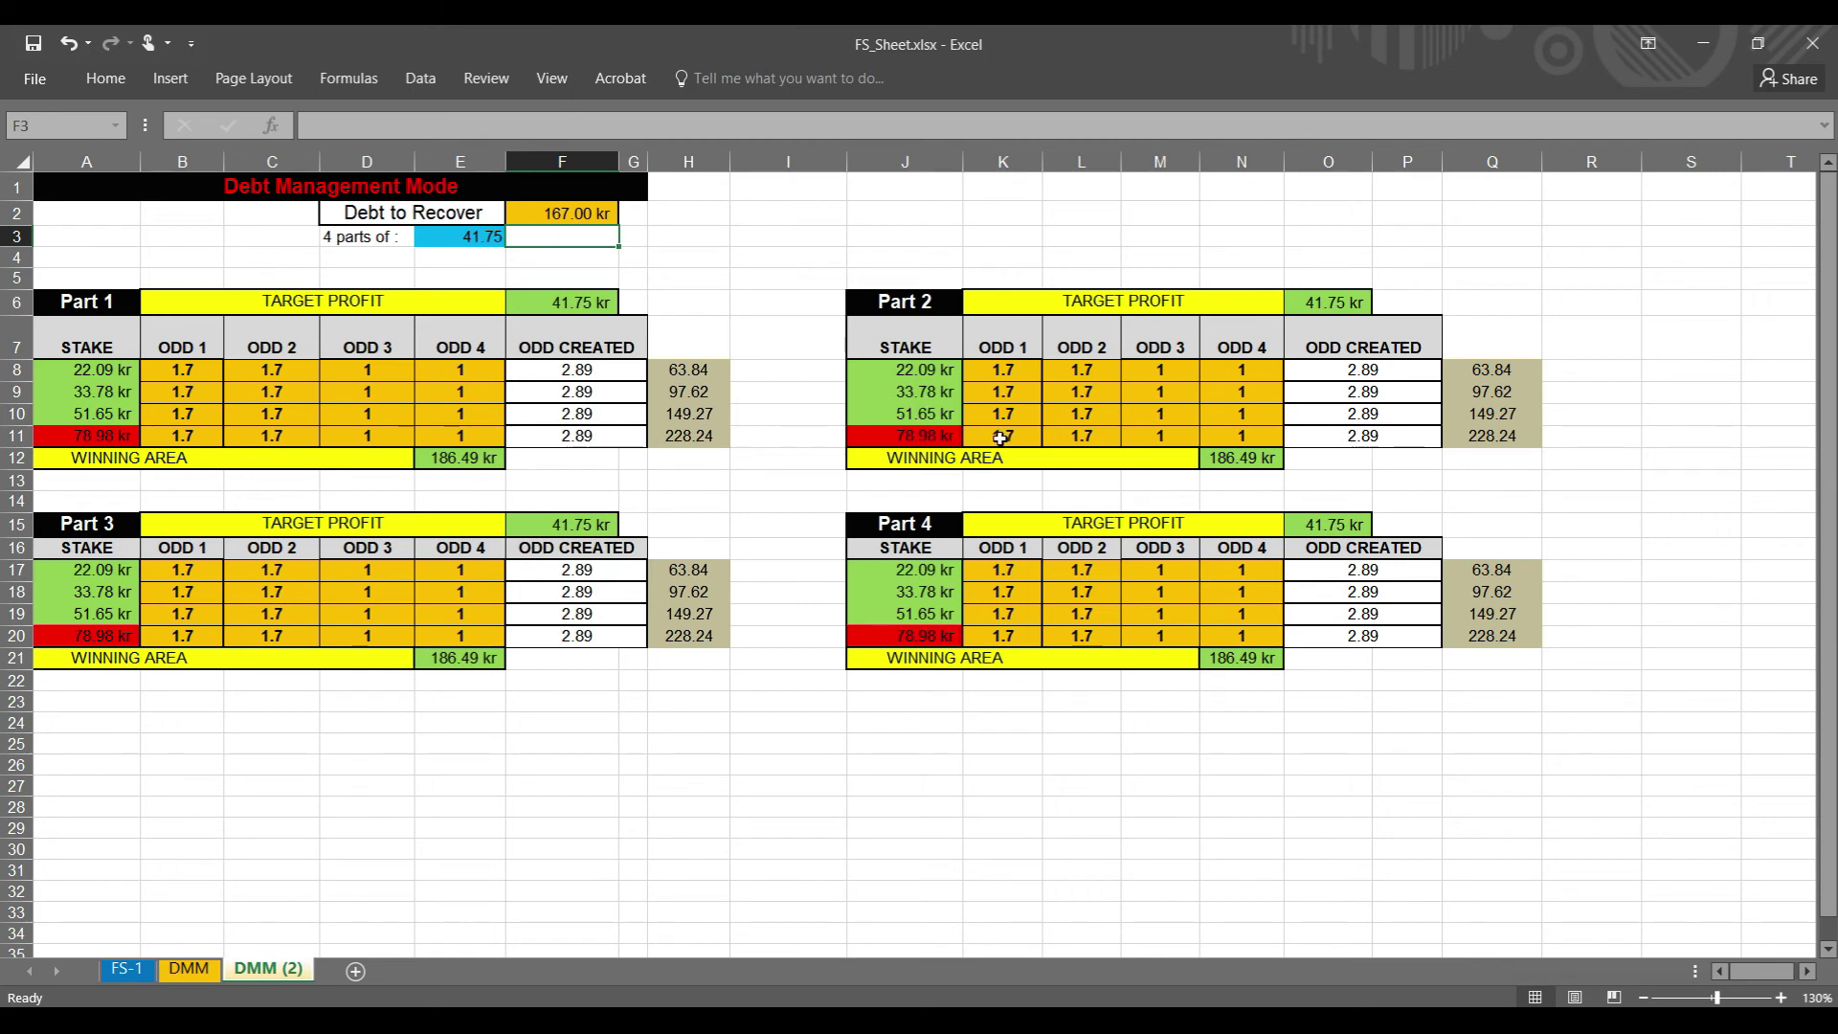
{"action": "left_click_drag", "start_coordinate": [1000, 437], "coordinate": [1186, 432]}
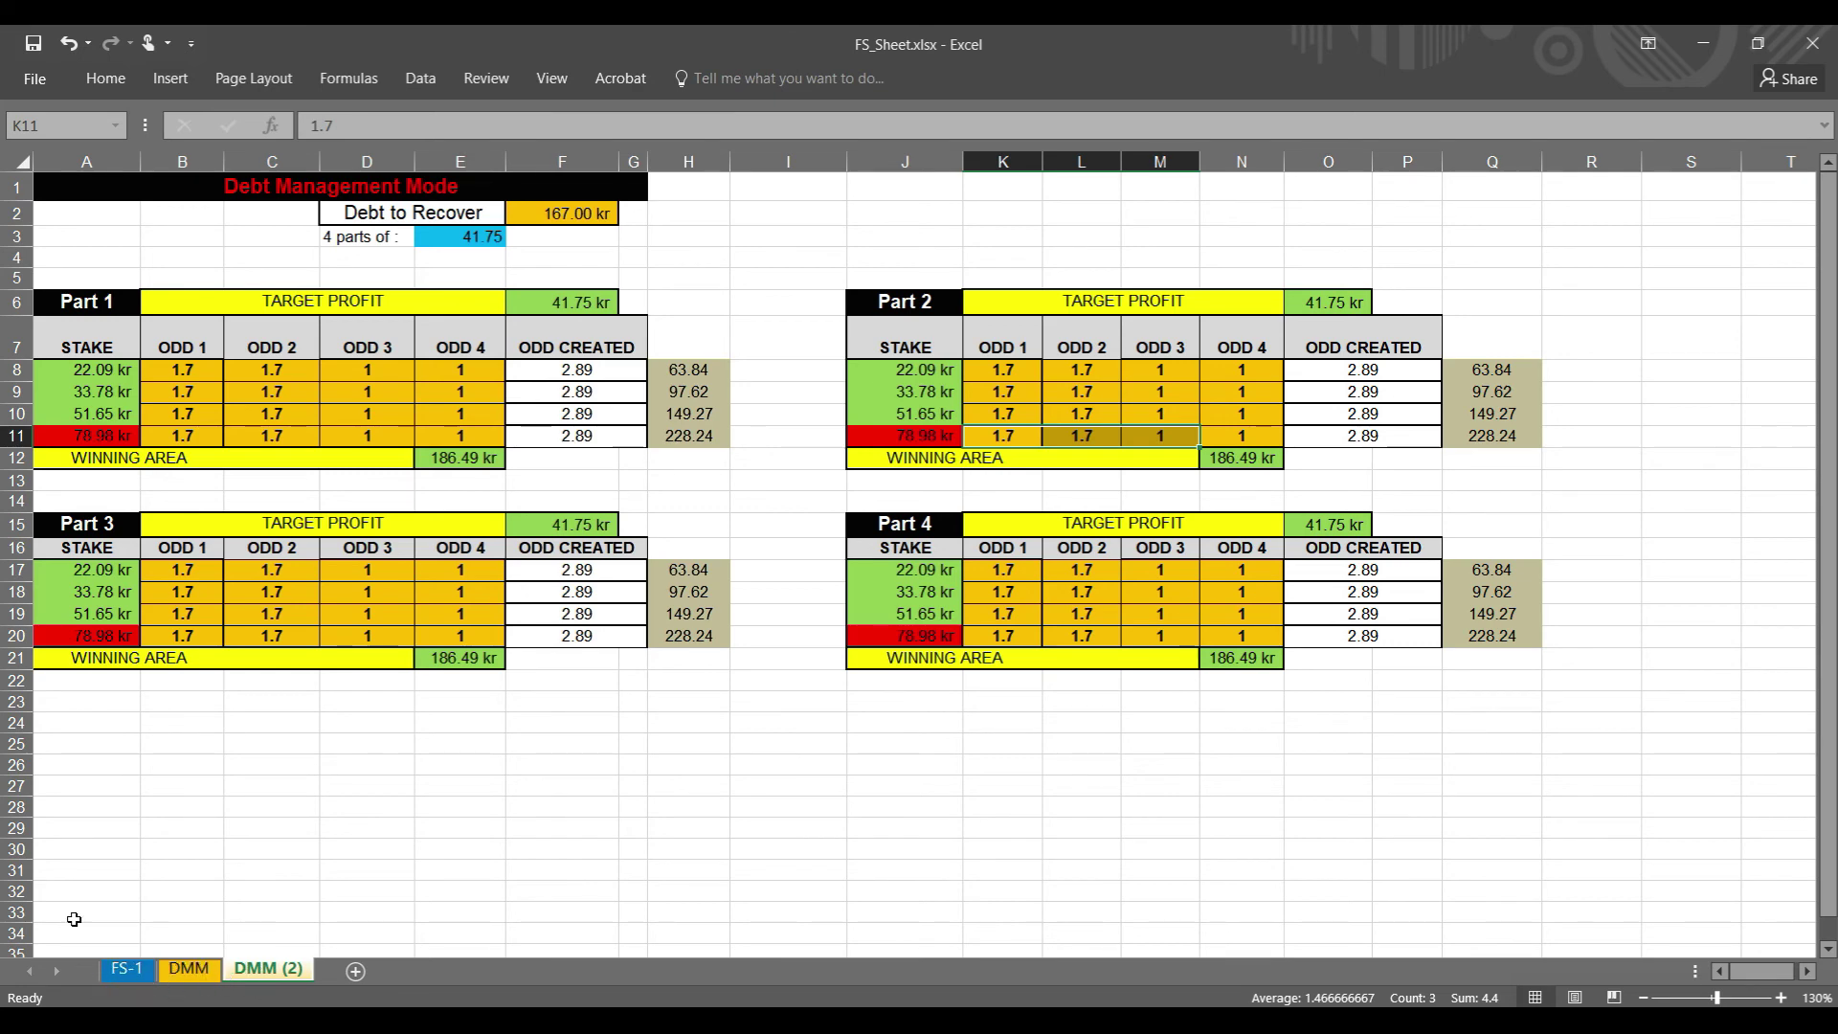
Highlight the odds in B14:E14 on the FS-1 sheet, check the DMM (2) sheet and return to FS-1.
{"action": "left_click", "coordinate": [126, 969]}
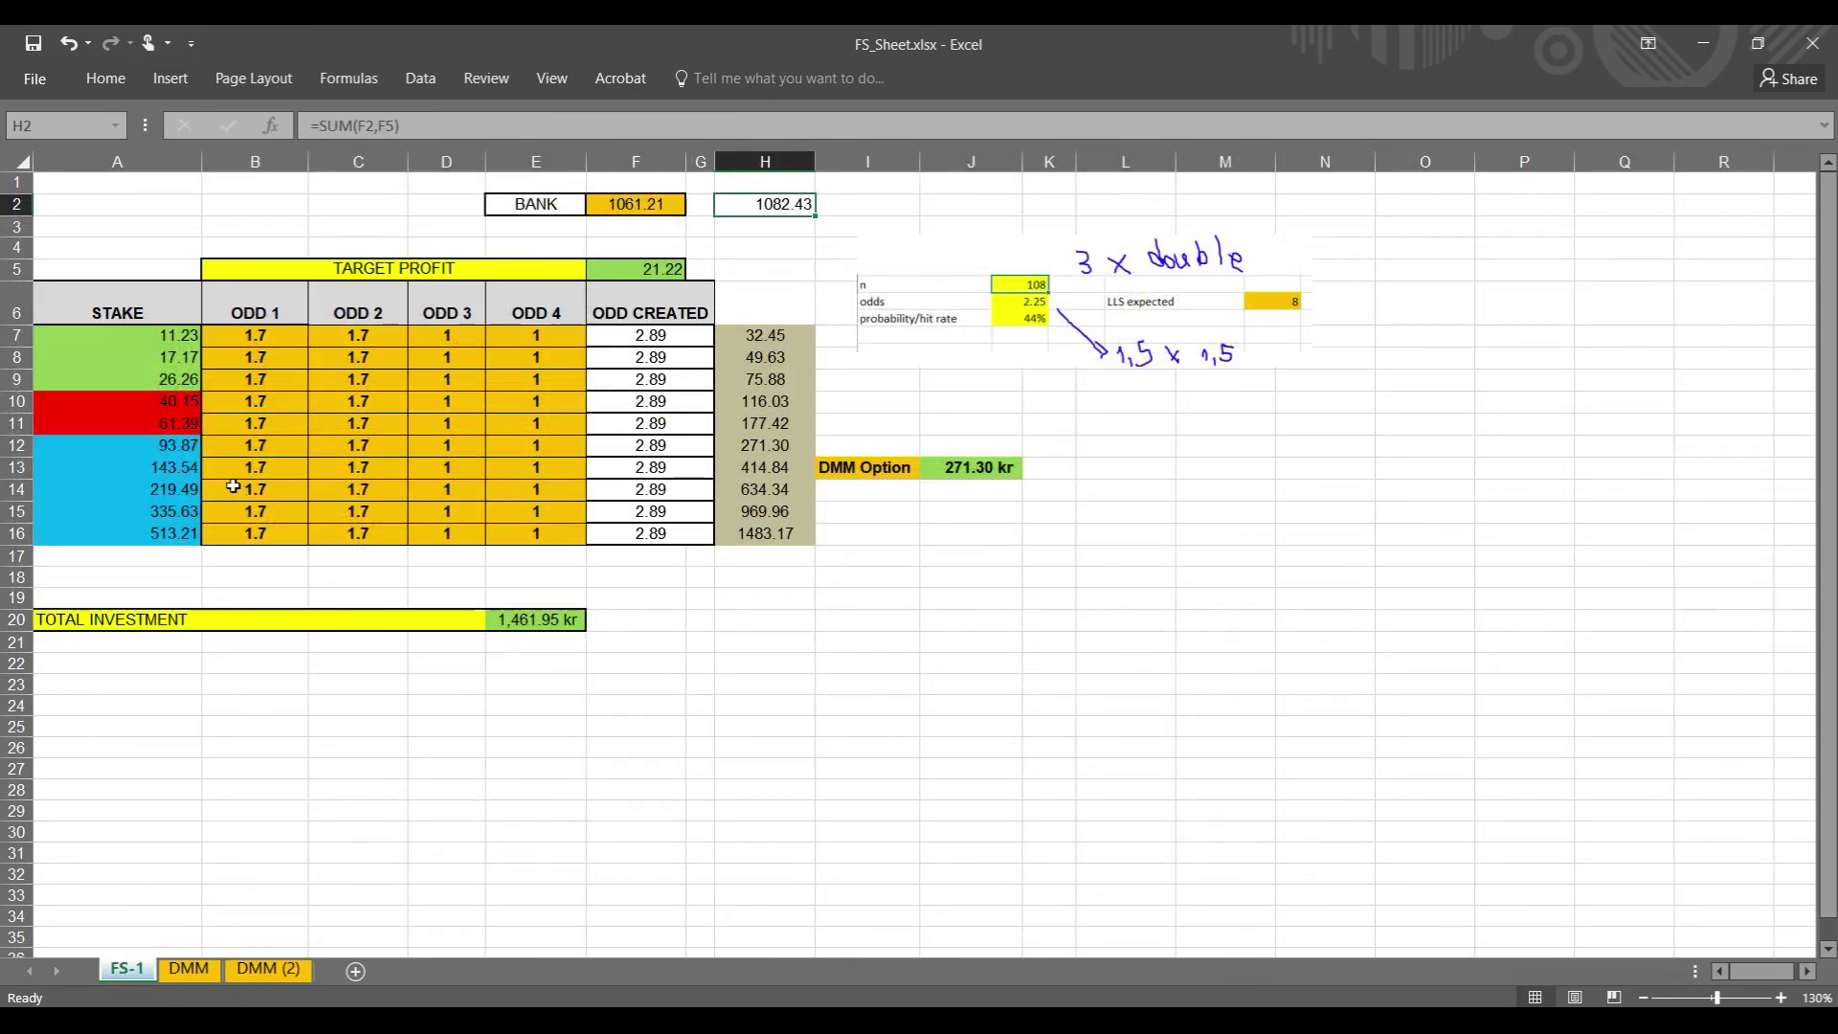
{"action": "left_click", "coordinate": [262, 489]}
{"action": "left_click_drag", "start_coordinate": [262, 489], "coordinate": [517, 489]}
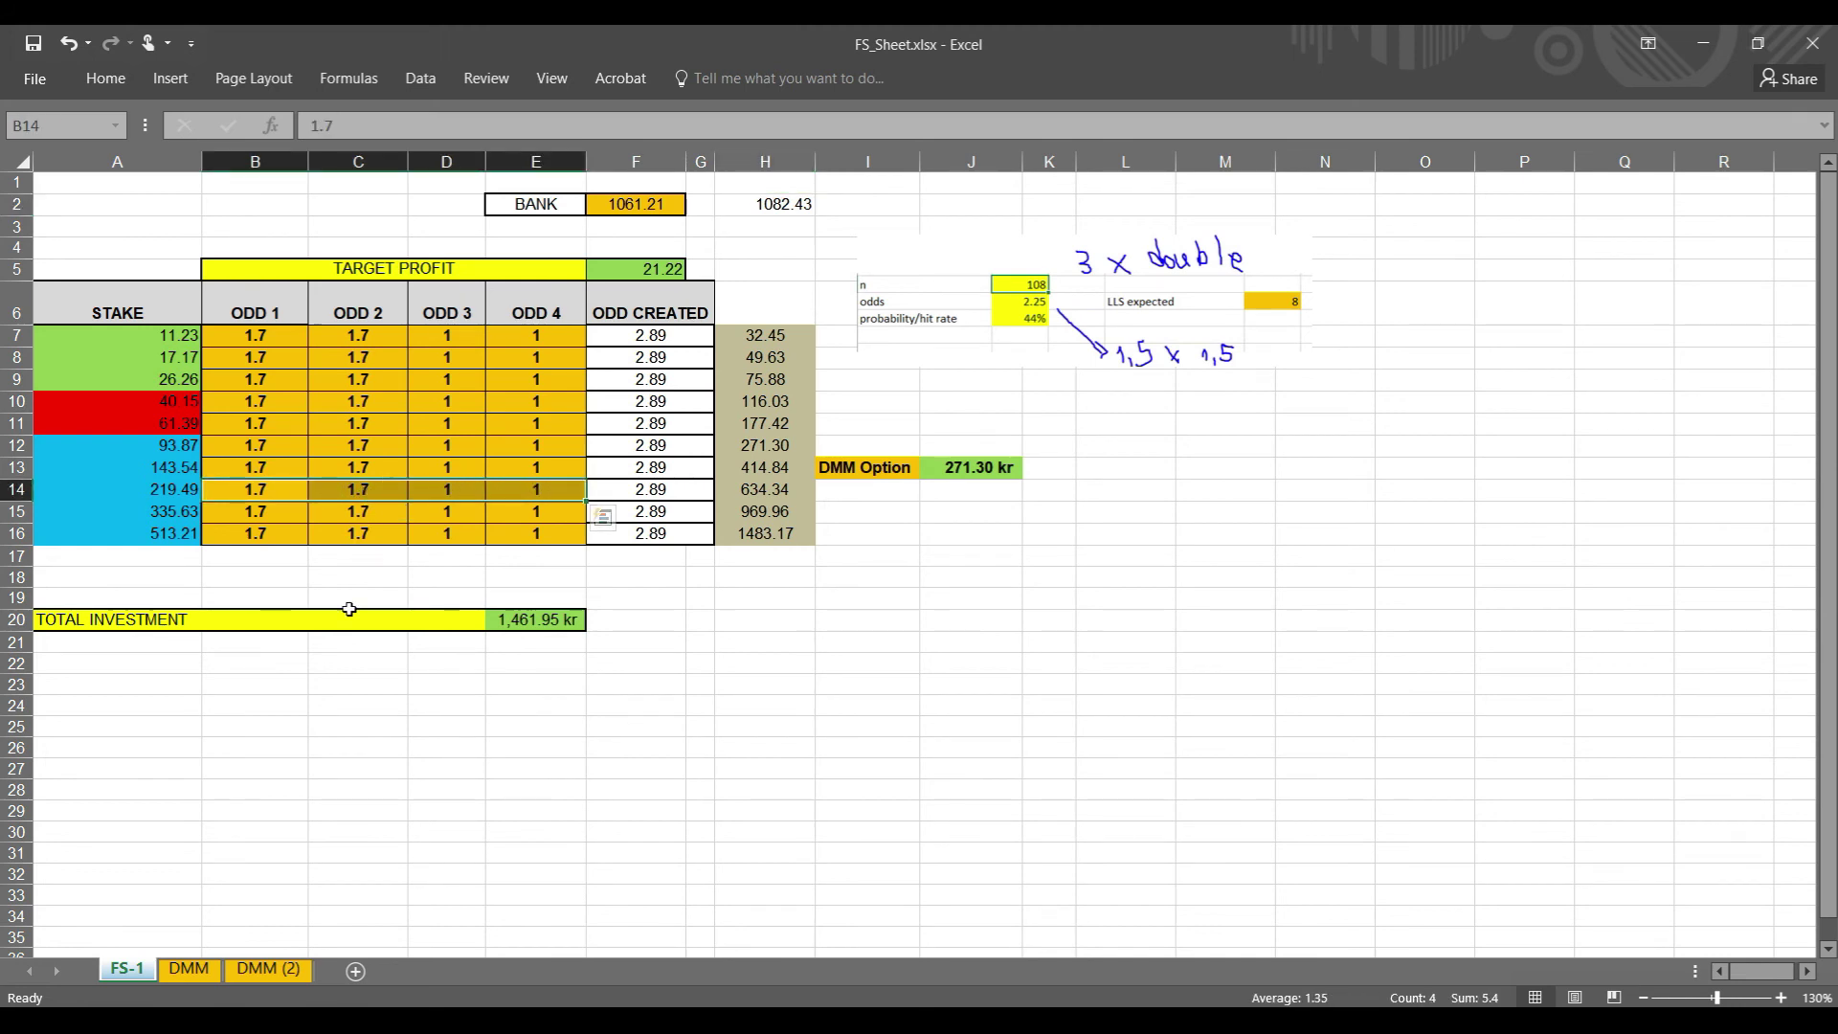
{"action": "left_click", "coordinate": [270, 969]}
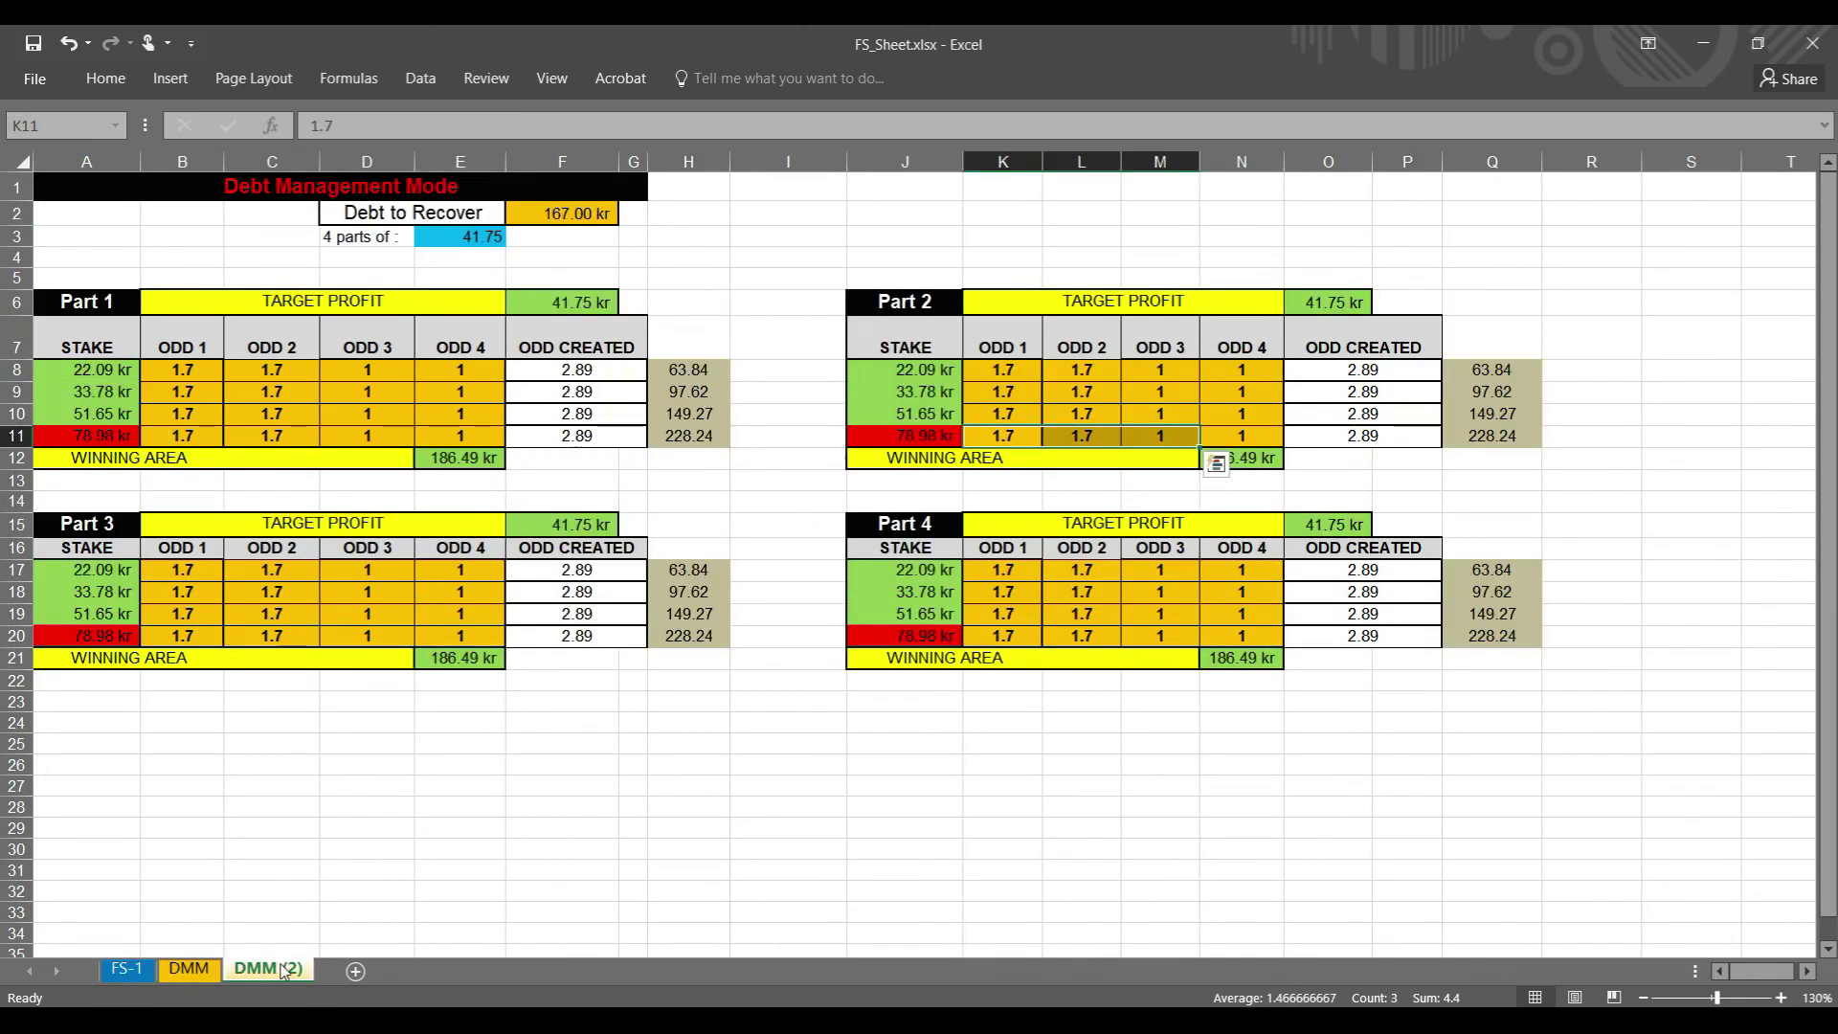
{"action": "left_click", "coordinate": [127, 969]}
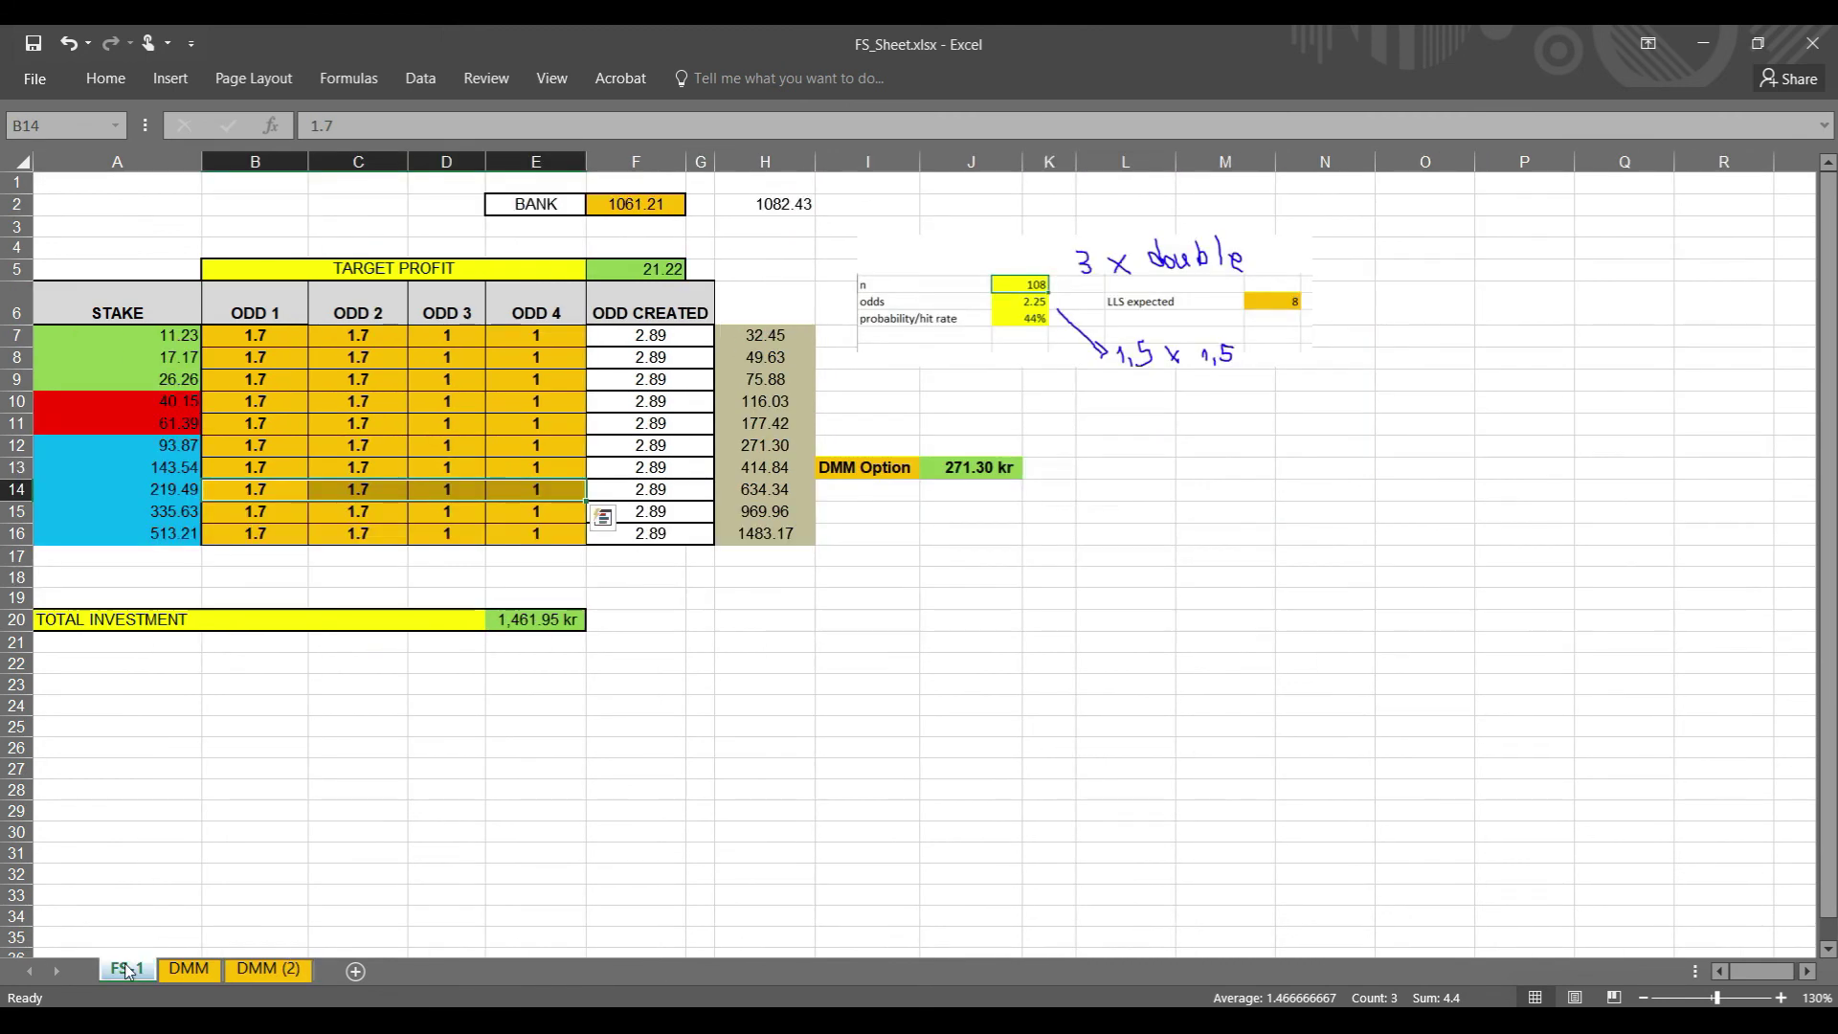